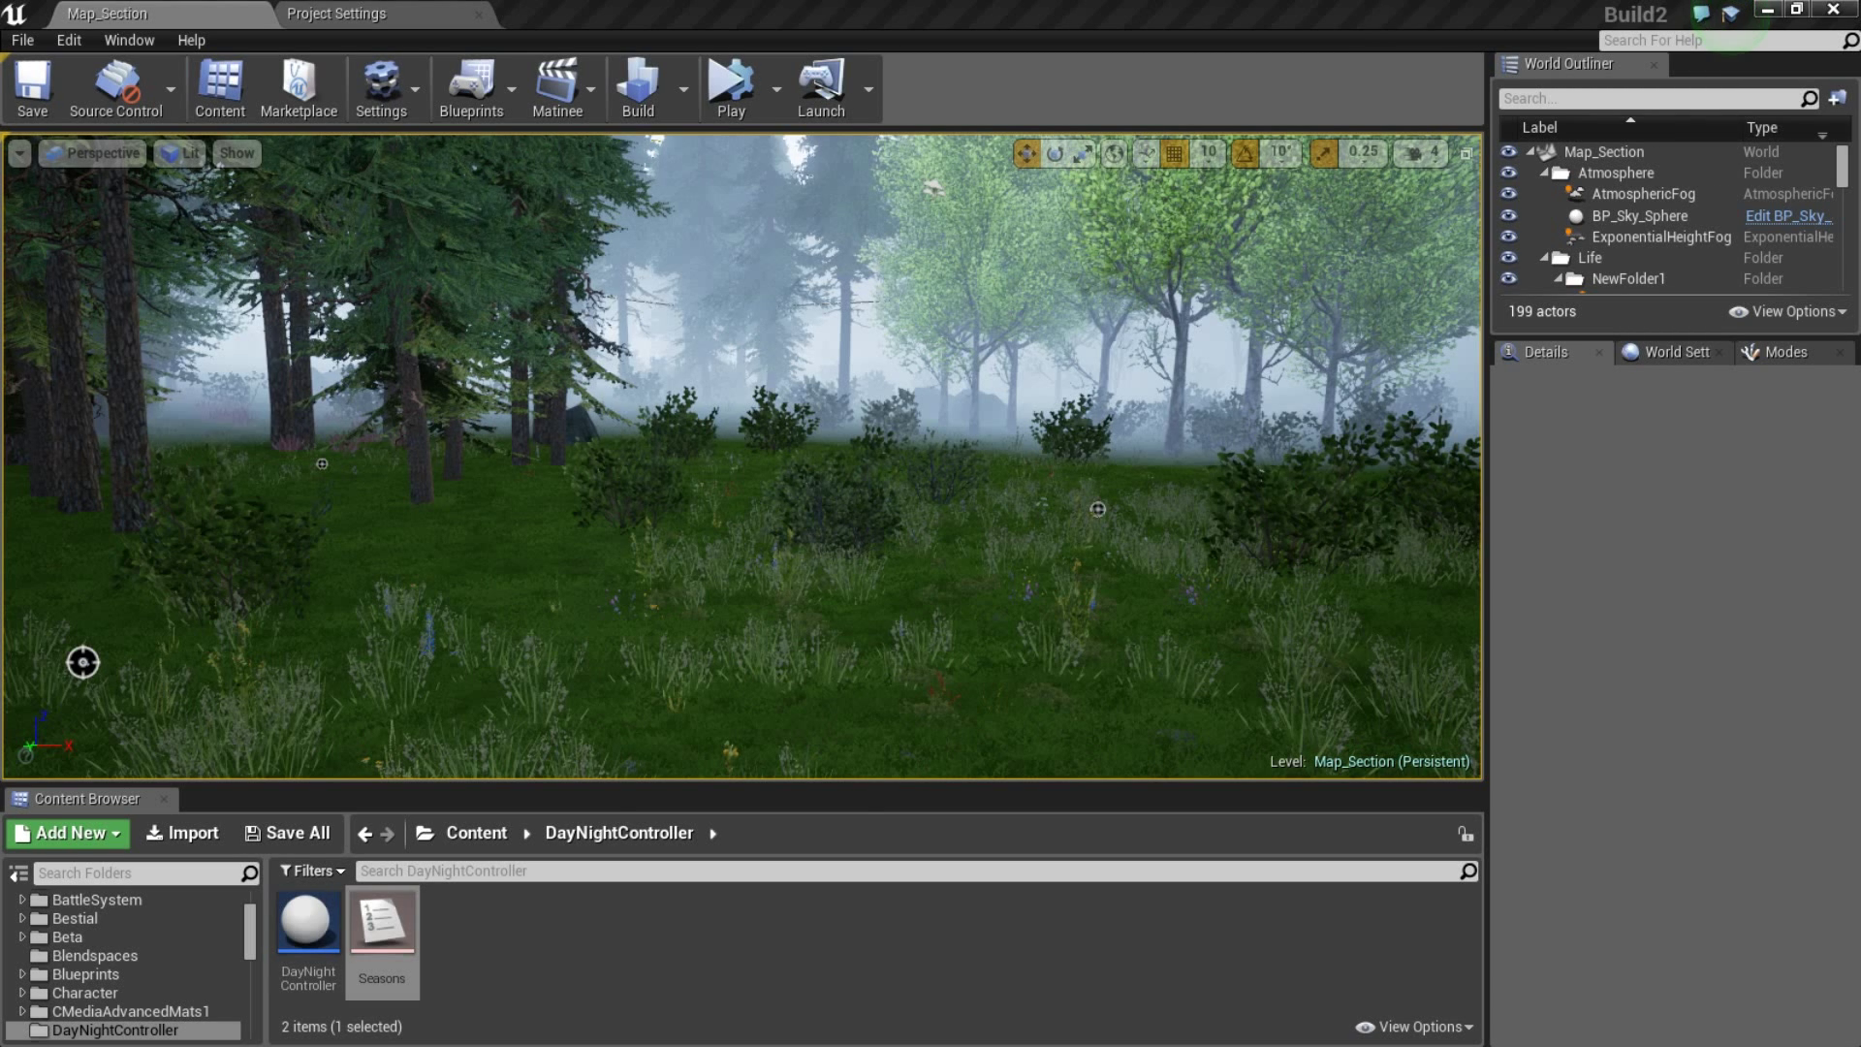
- Examine the foggy forest level from several viewpoints and look through its list of actors
right_drag(741, 456, 731, 459)
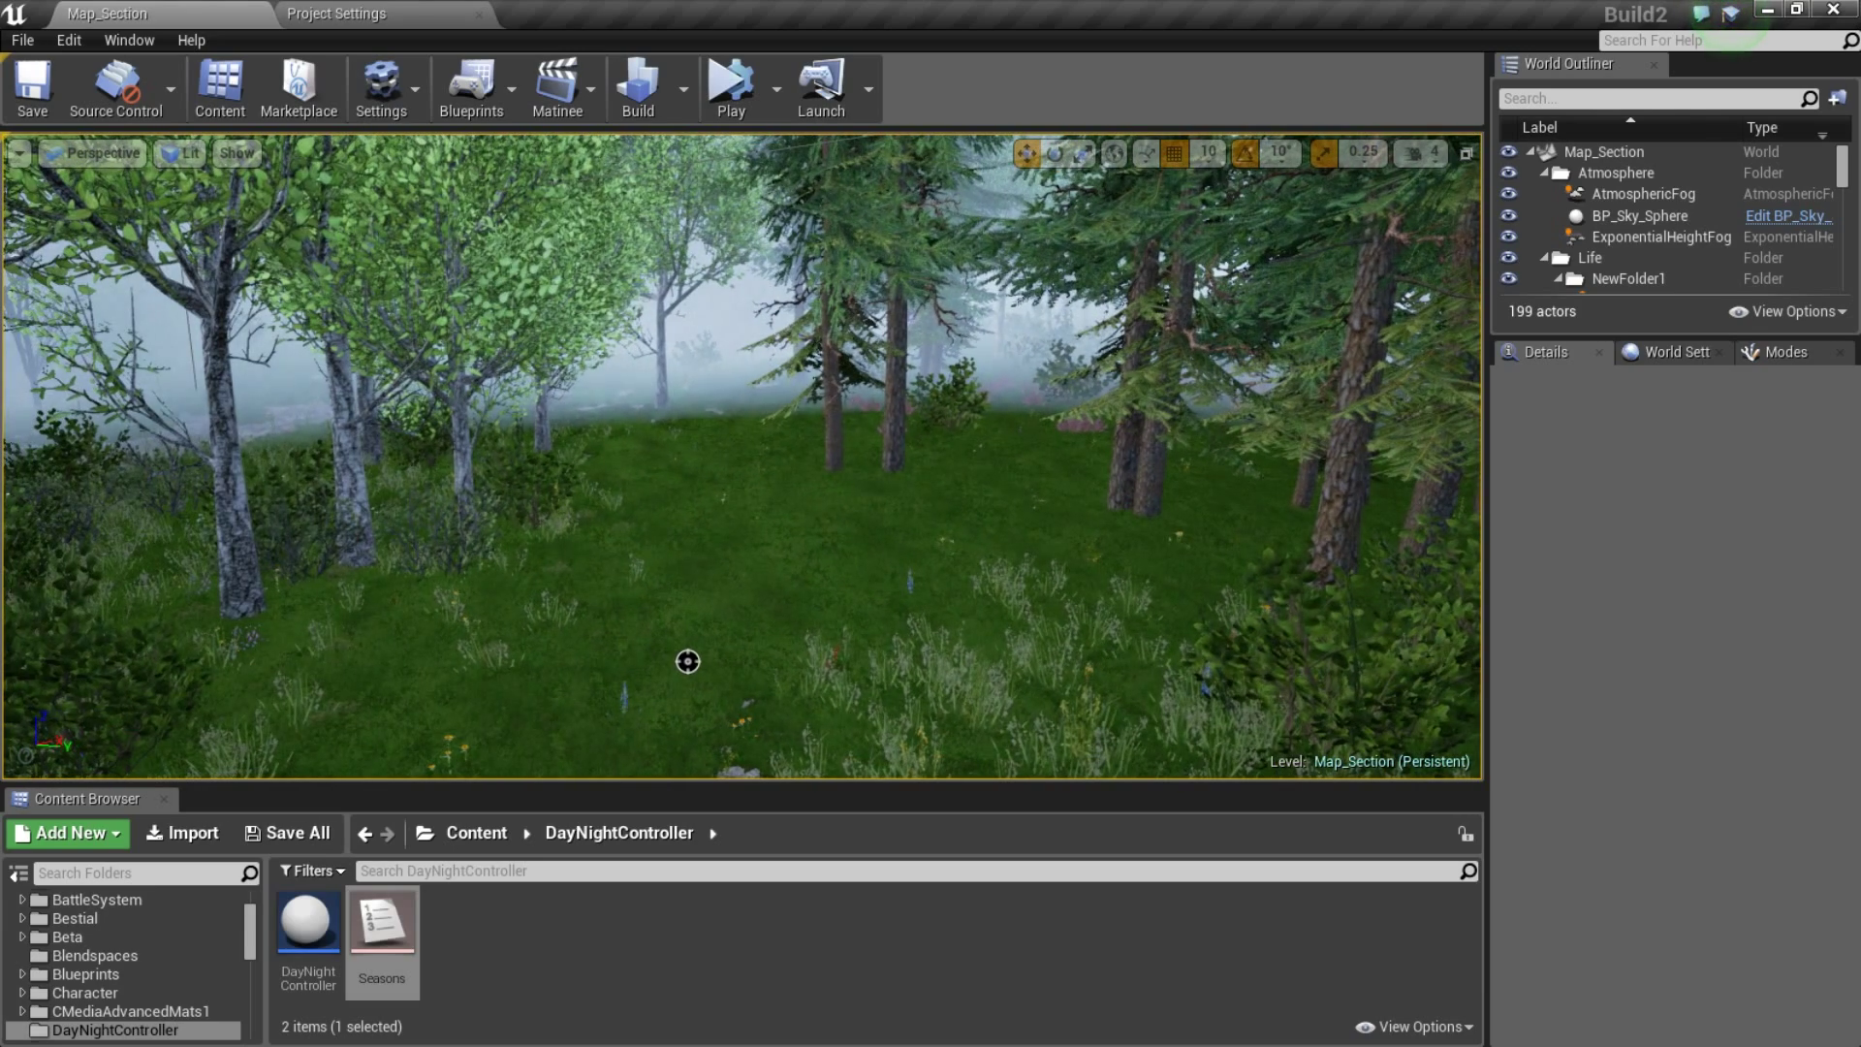
right_drag(687, 661, 747, 606)
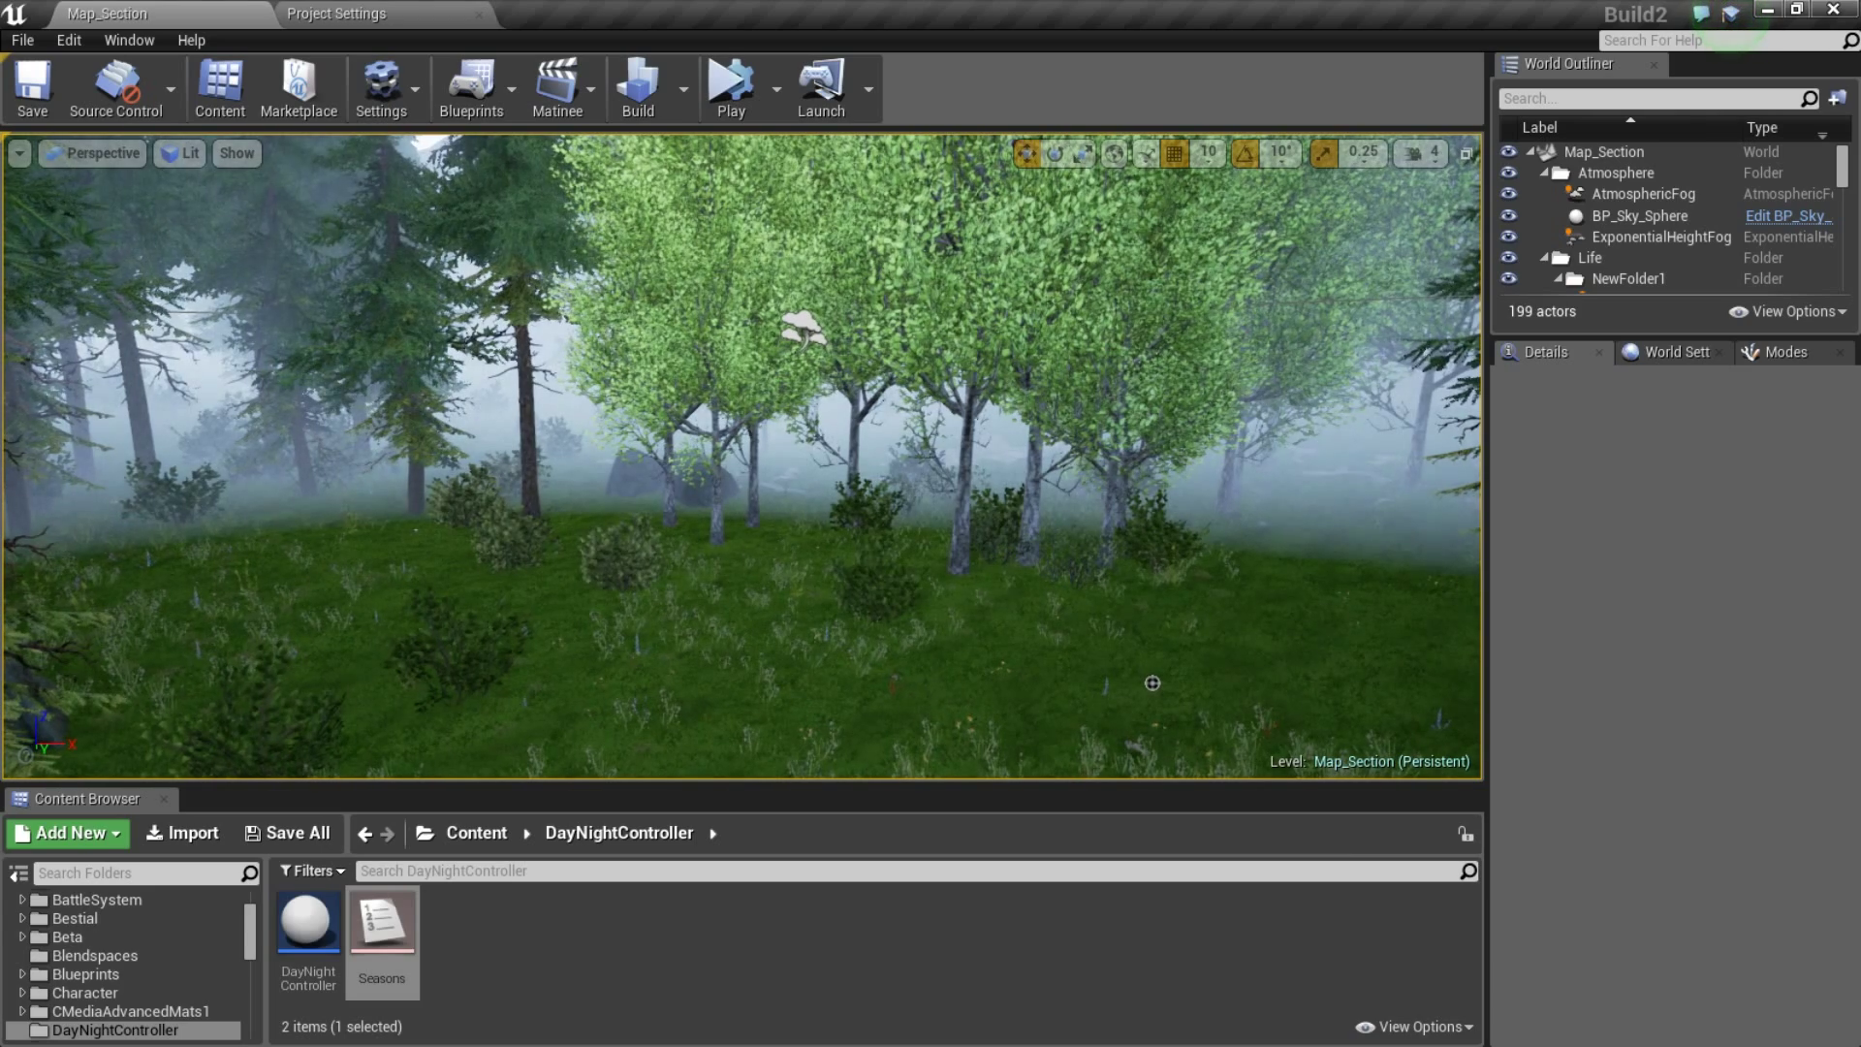
scroll(1601, 242, down, 3)
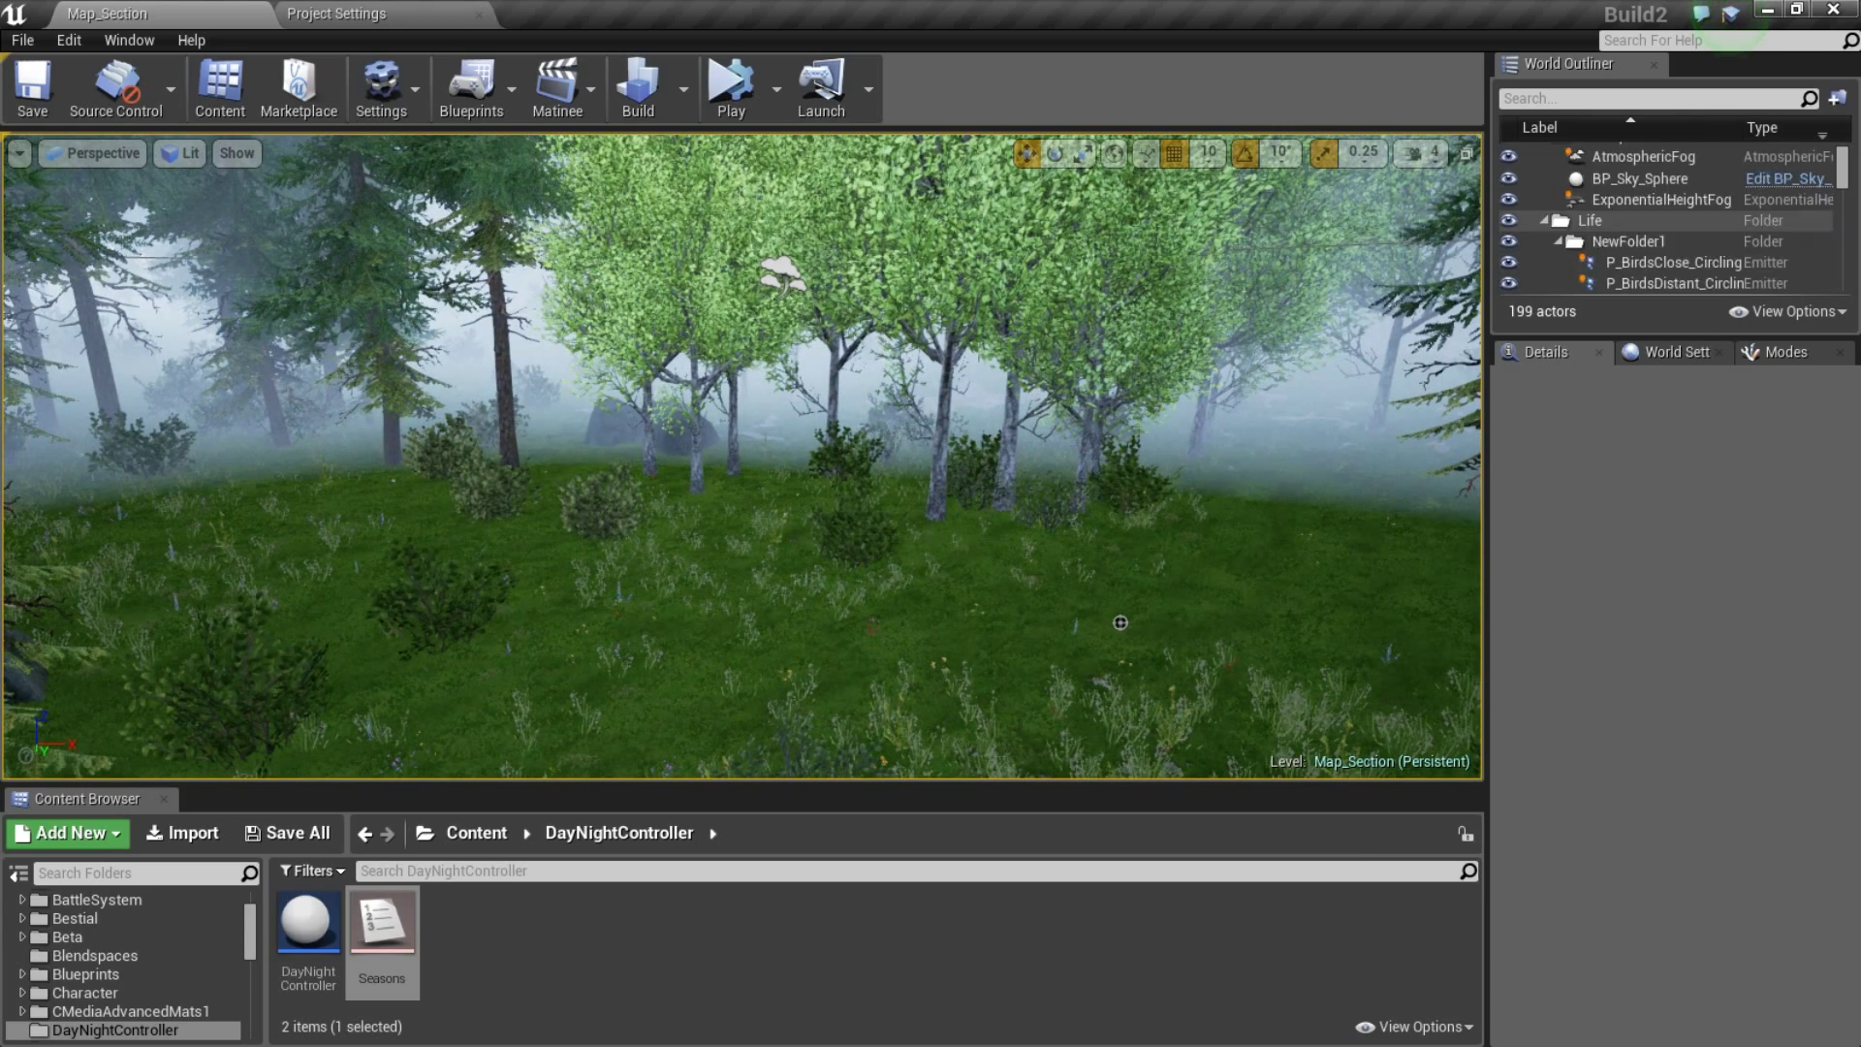
scroll(1601, 242, up, 3)
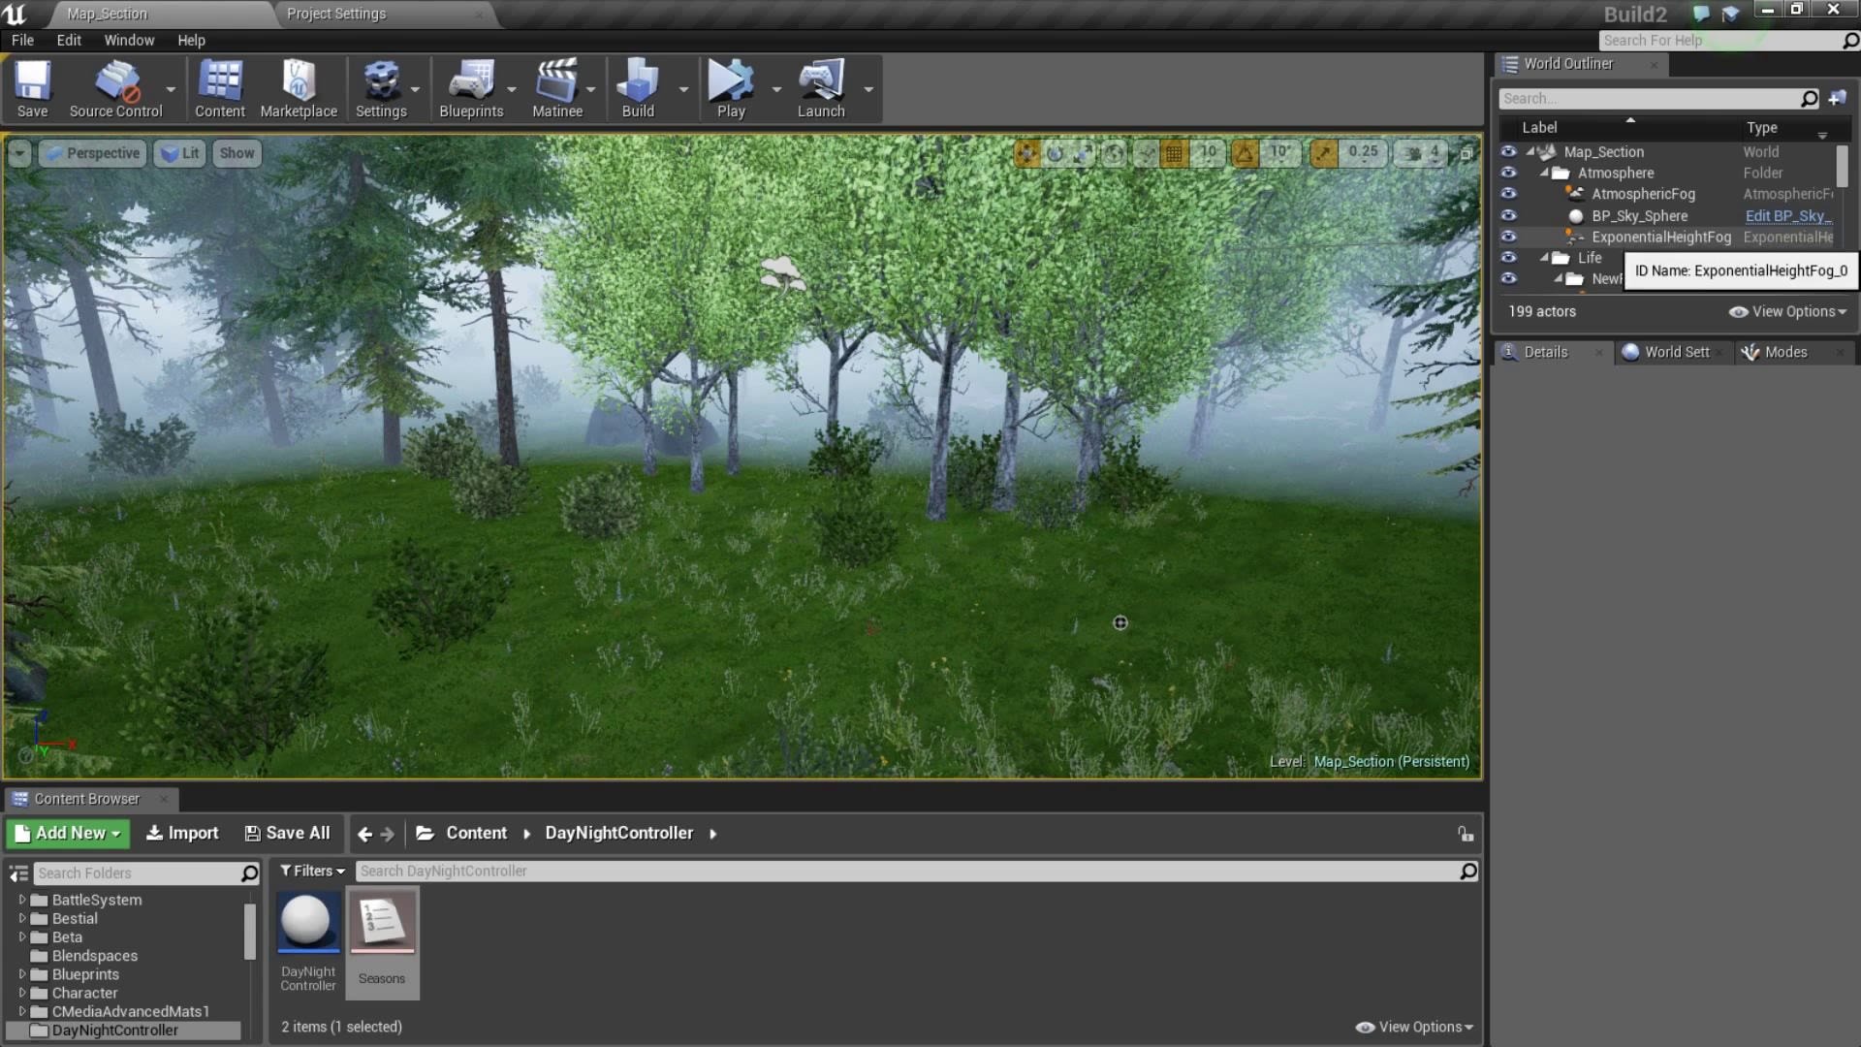
scroll(1648, 242, down, 5)
scroll(1668, 218, down, 6)
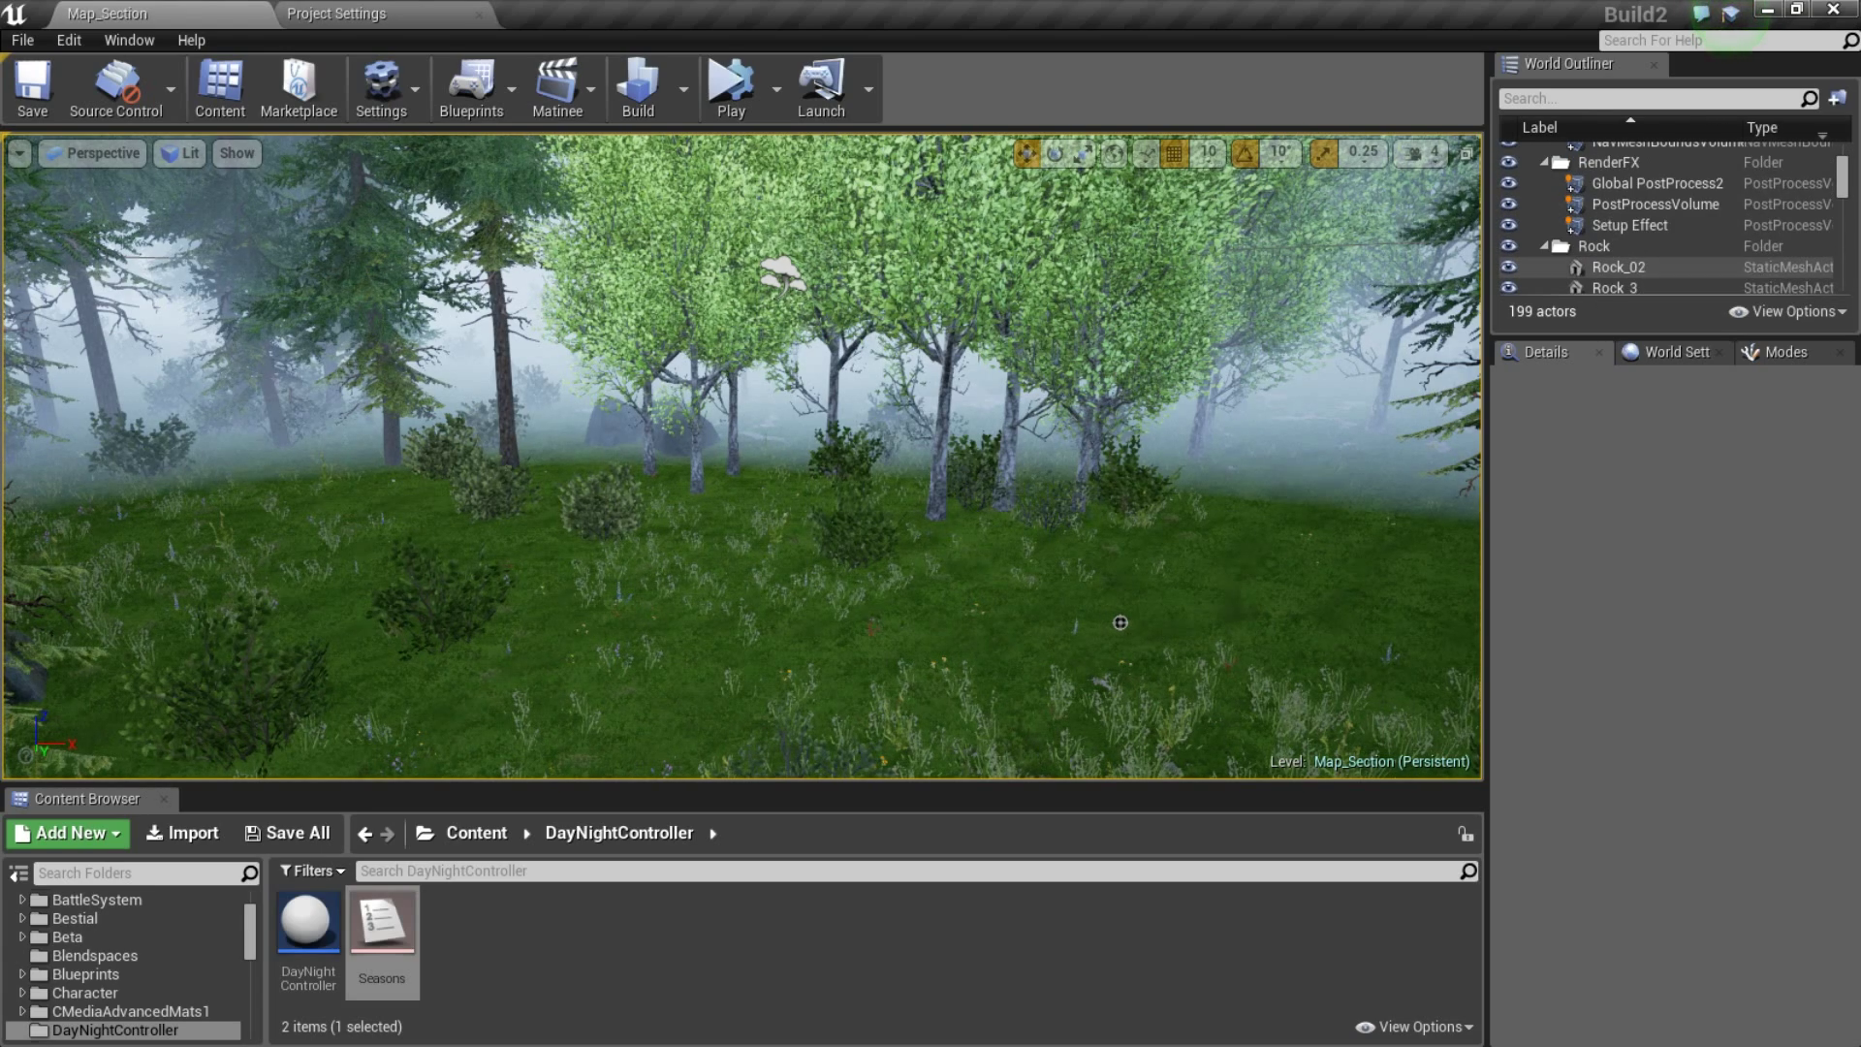
right_drag(1119, 623, 795, 553)
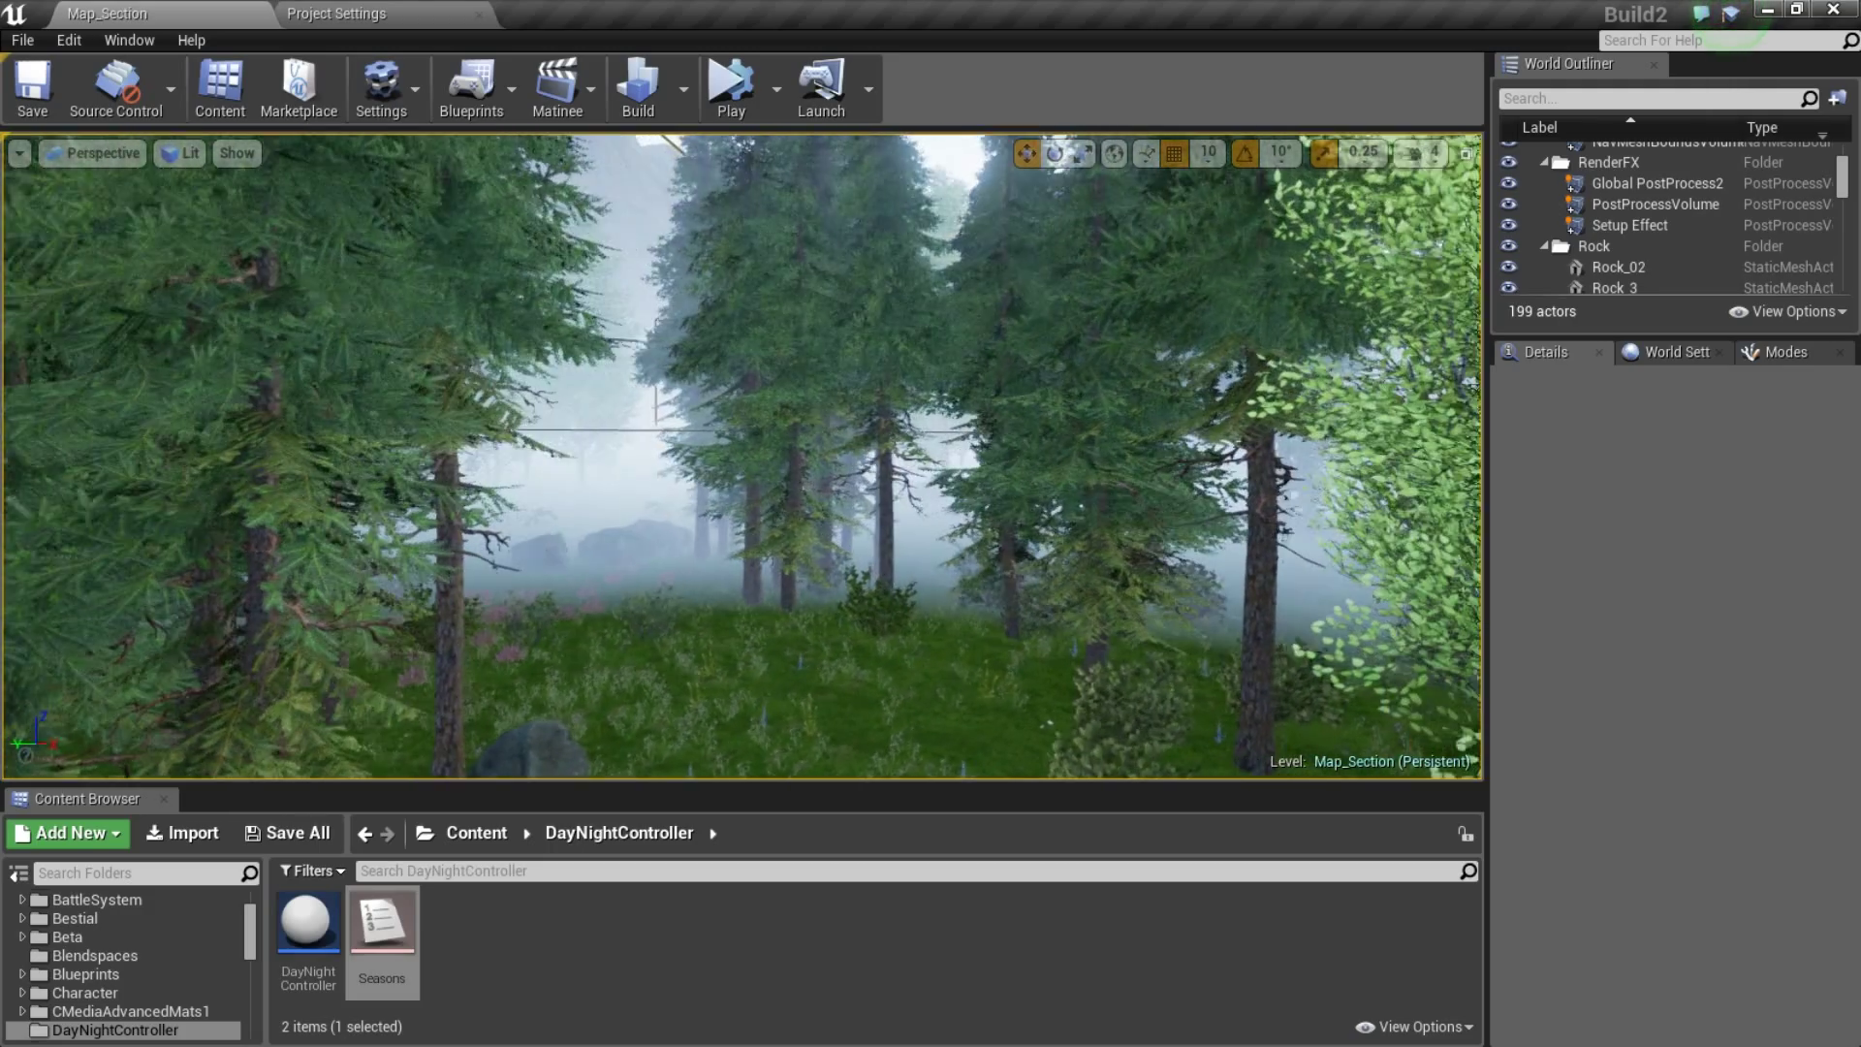
right_drag(1206, 696, 1206, 696)
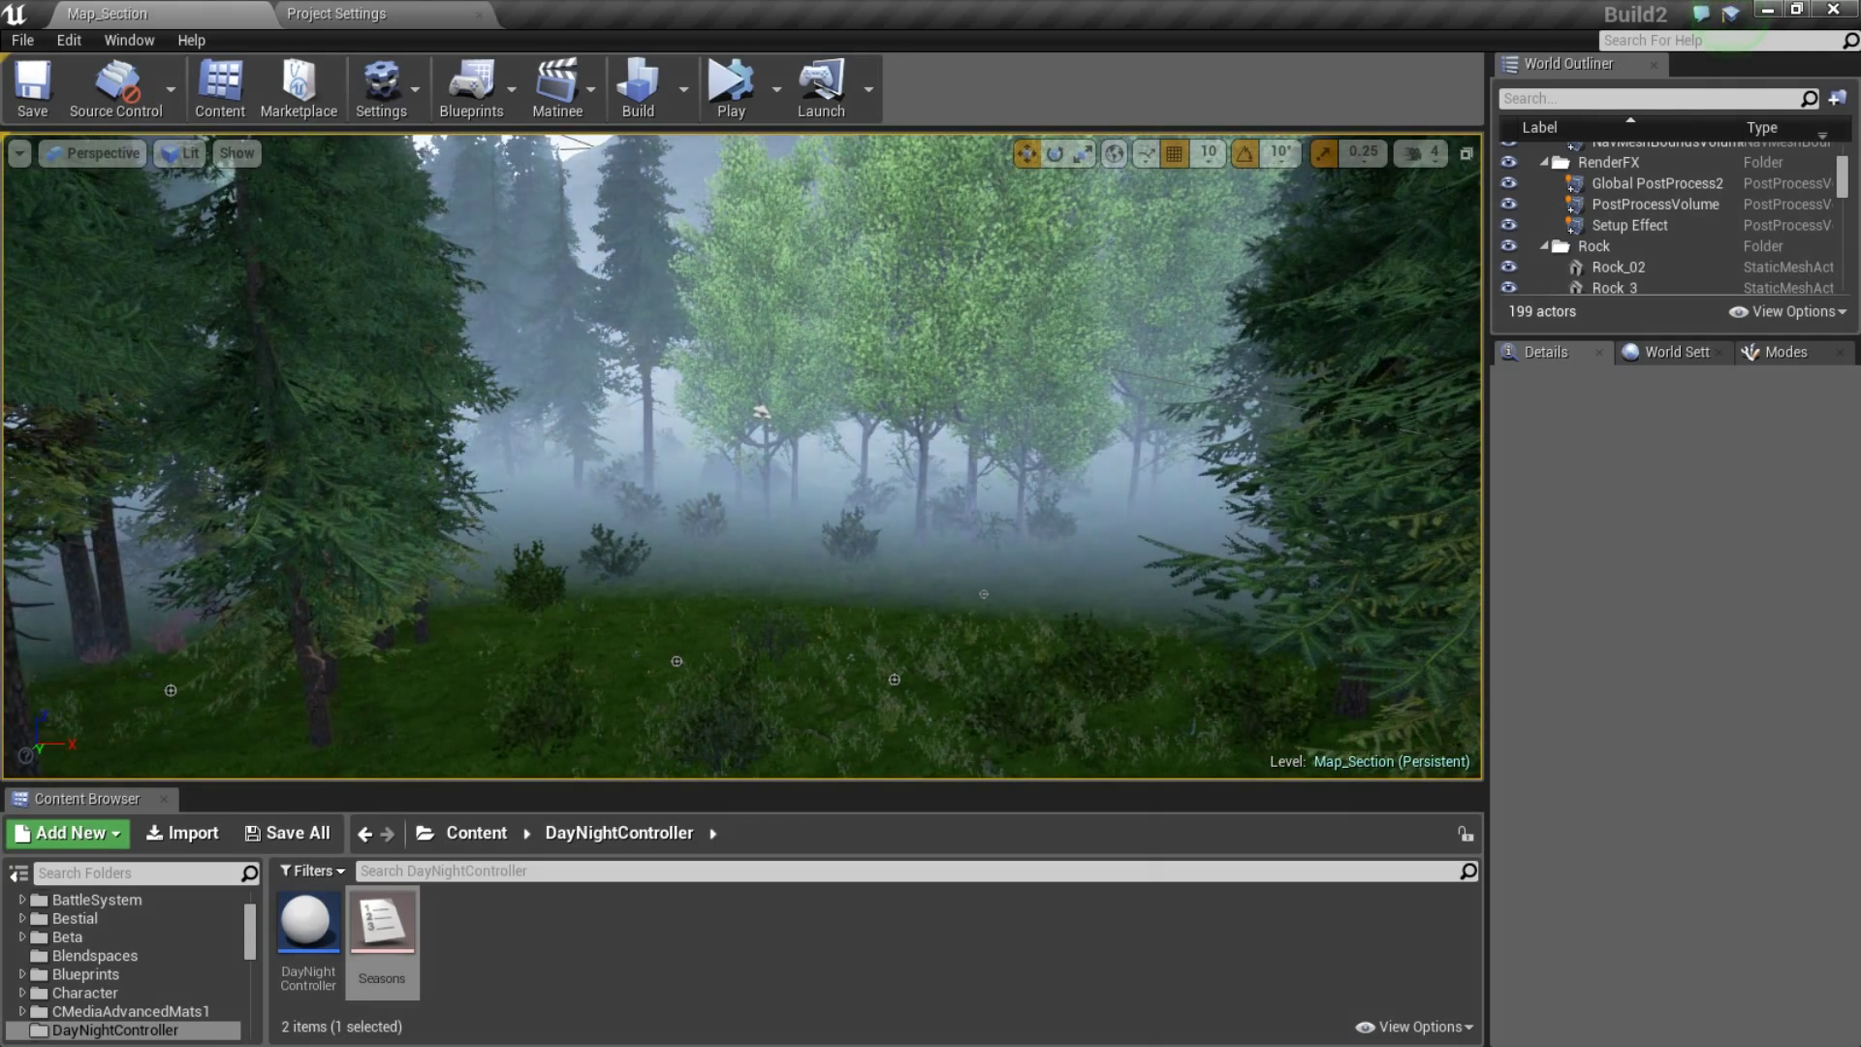
- Filter the level's actors for "day" and select the DayNightController
scroll(1668, 227, down, 4)
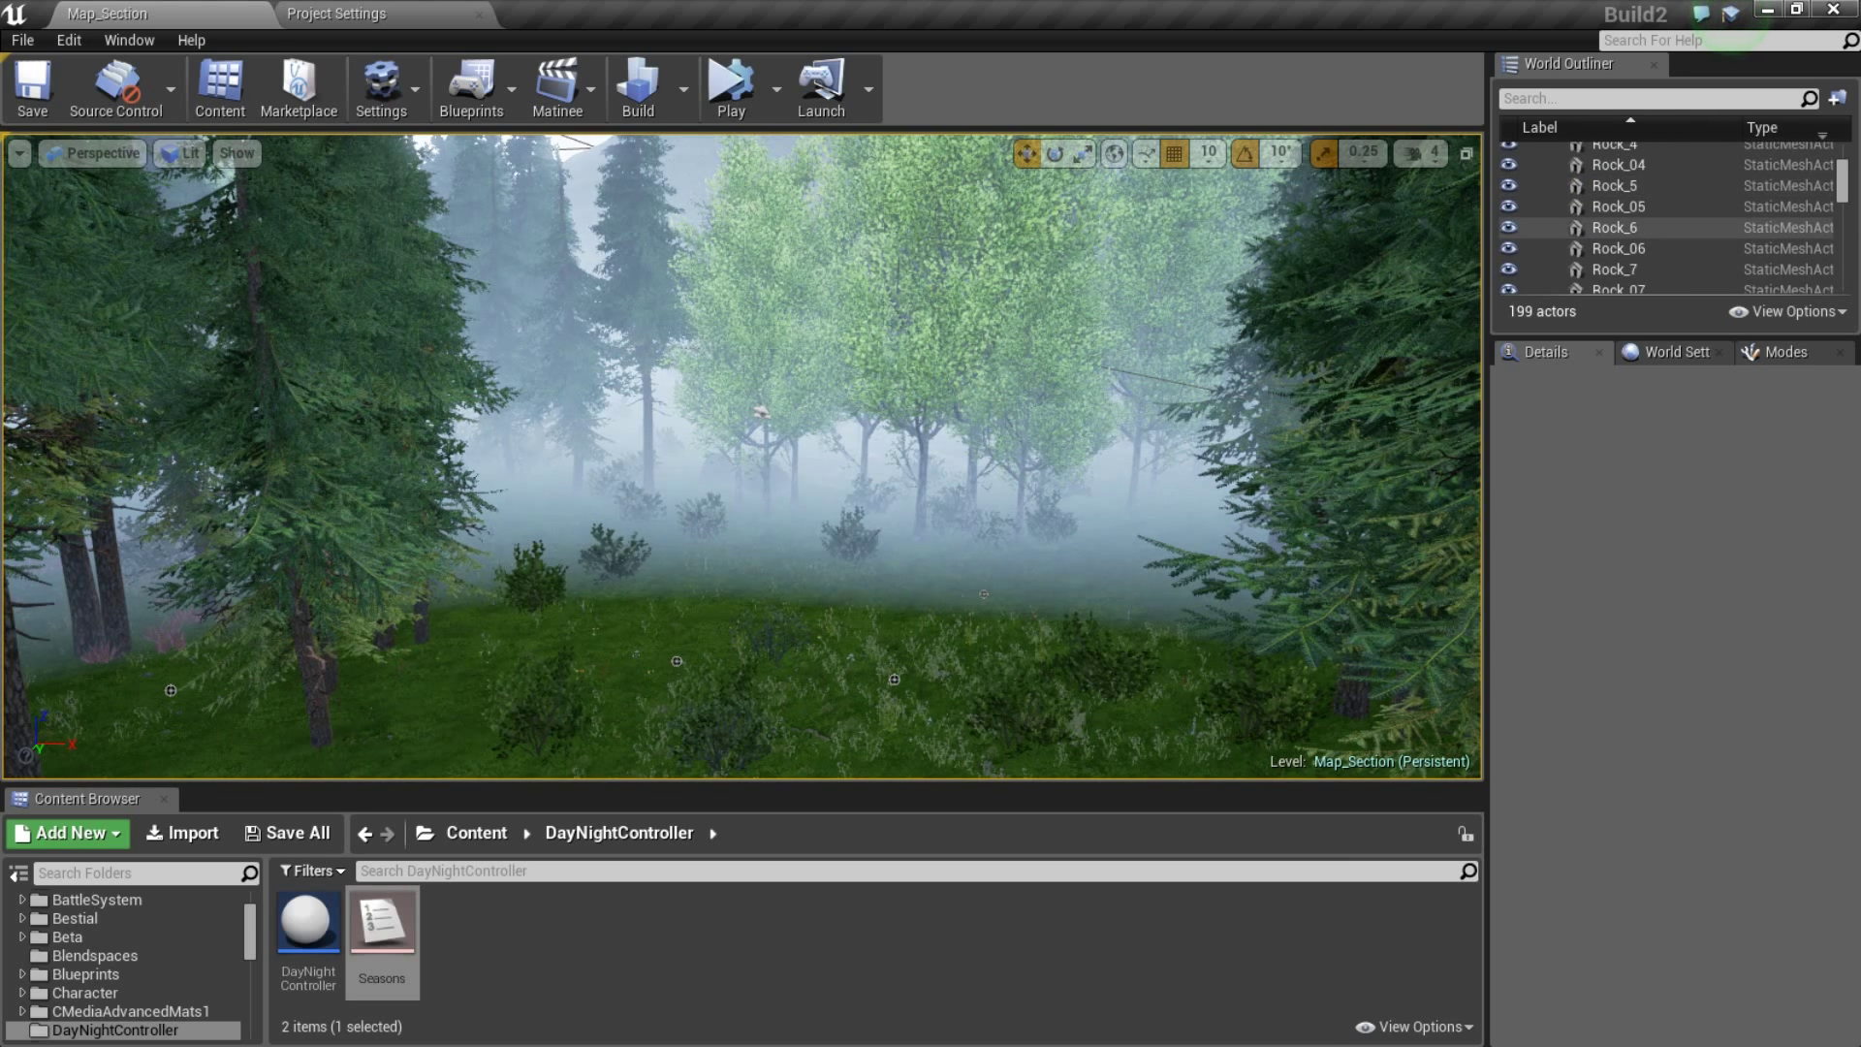
scroll(1667, 227, up, 4)
click(1648, 97)
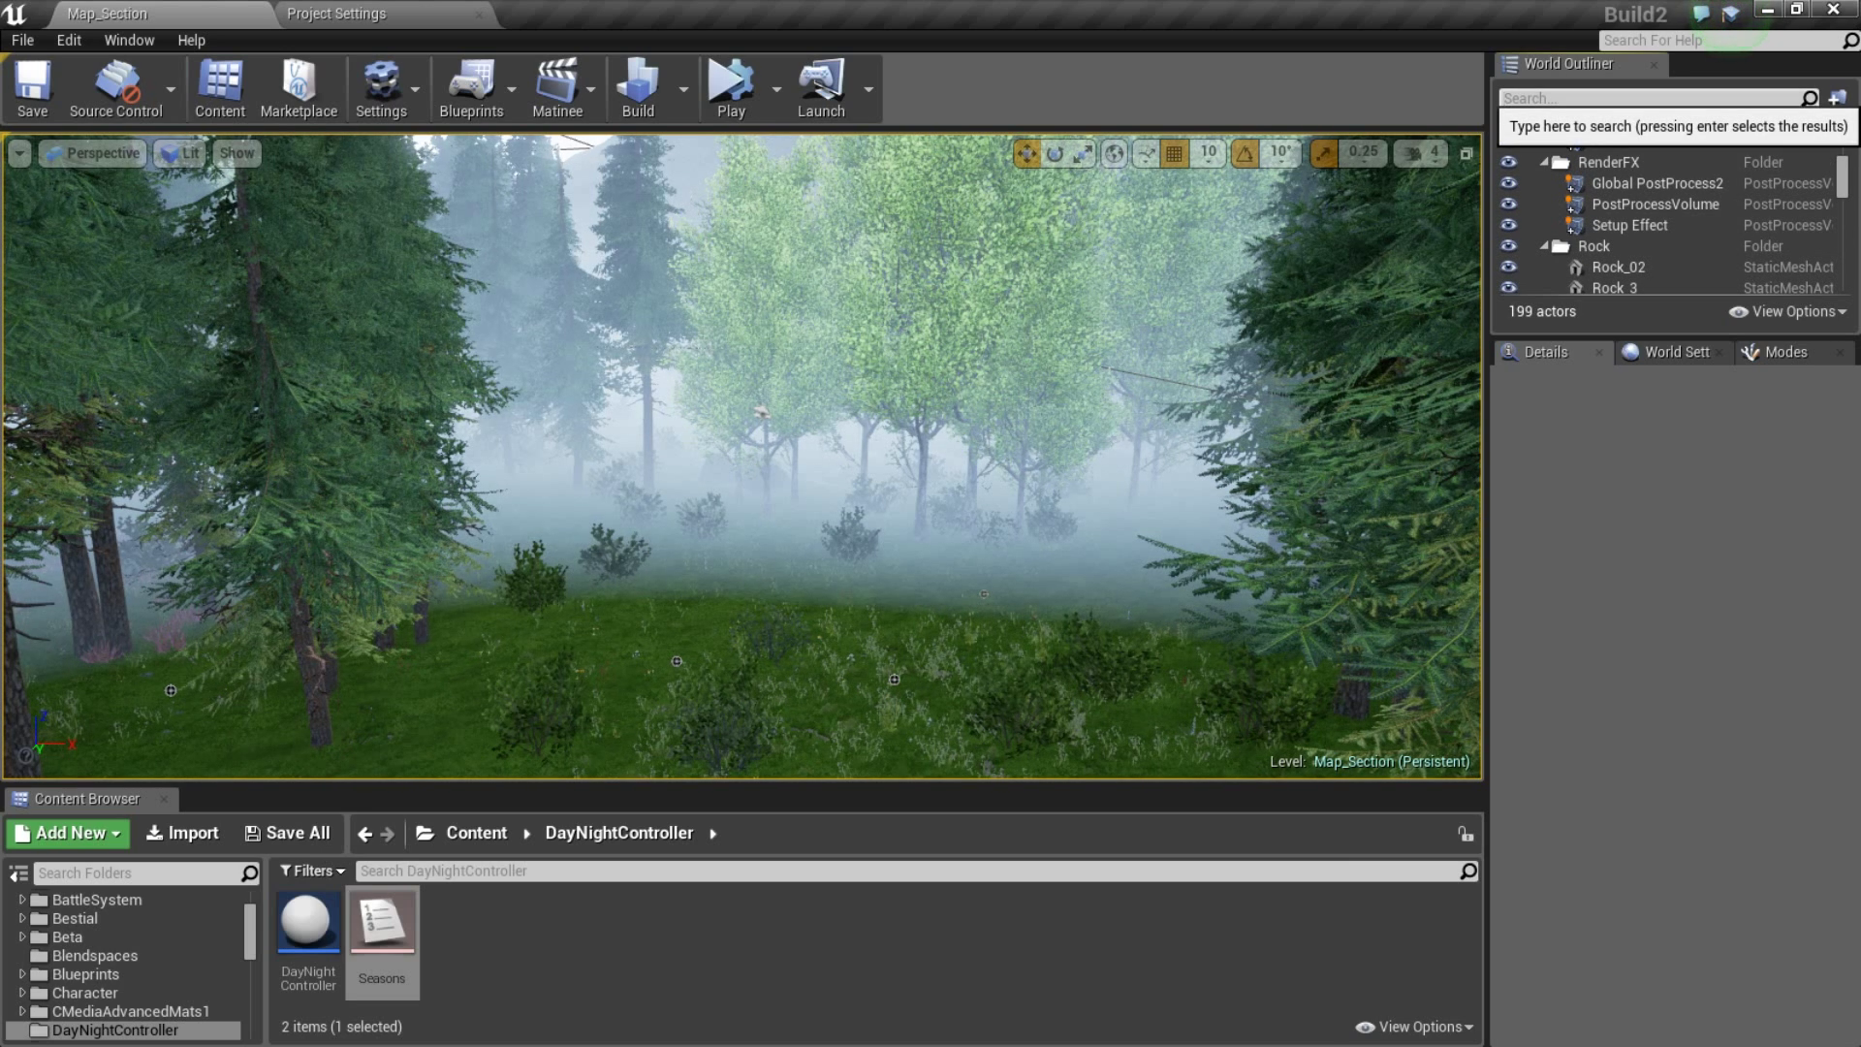
text(day)
key(Return)
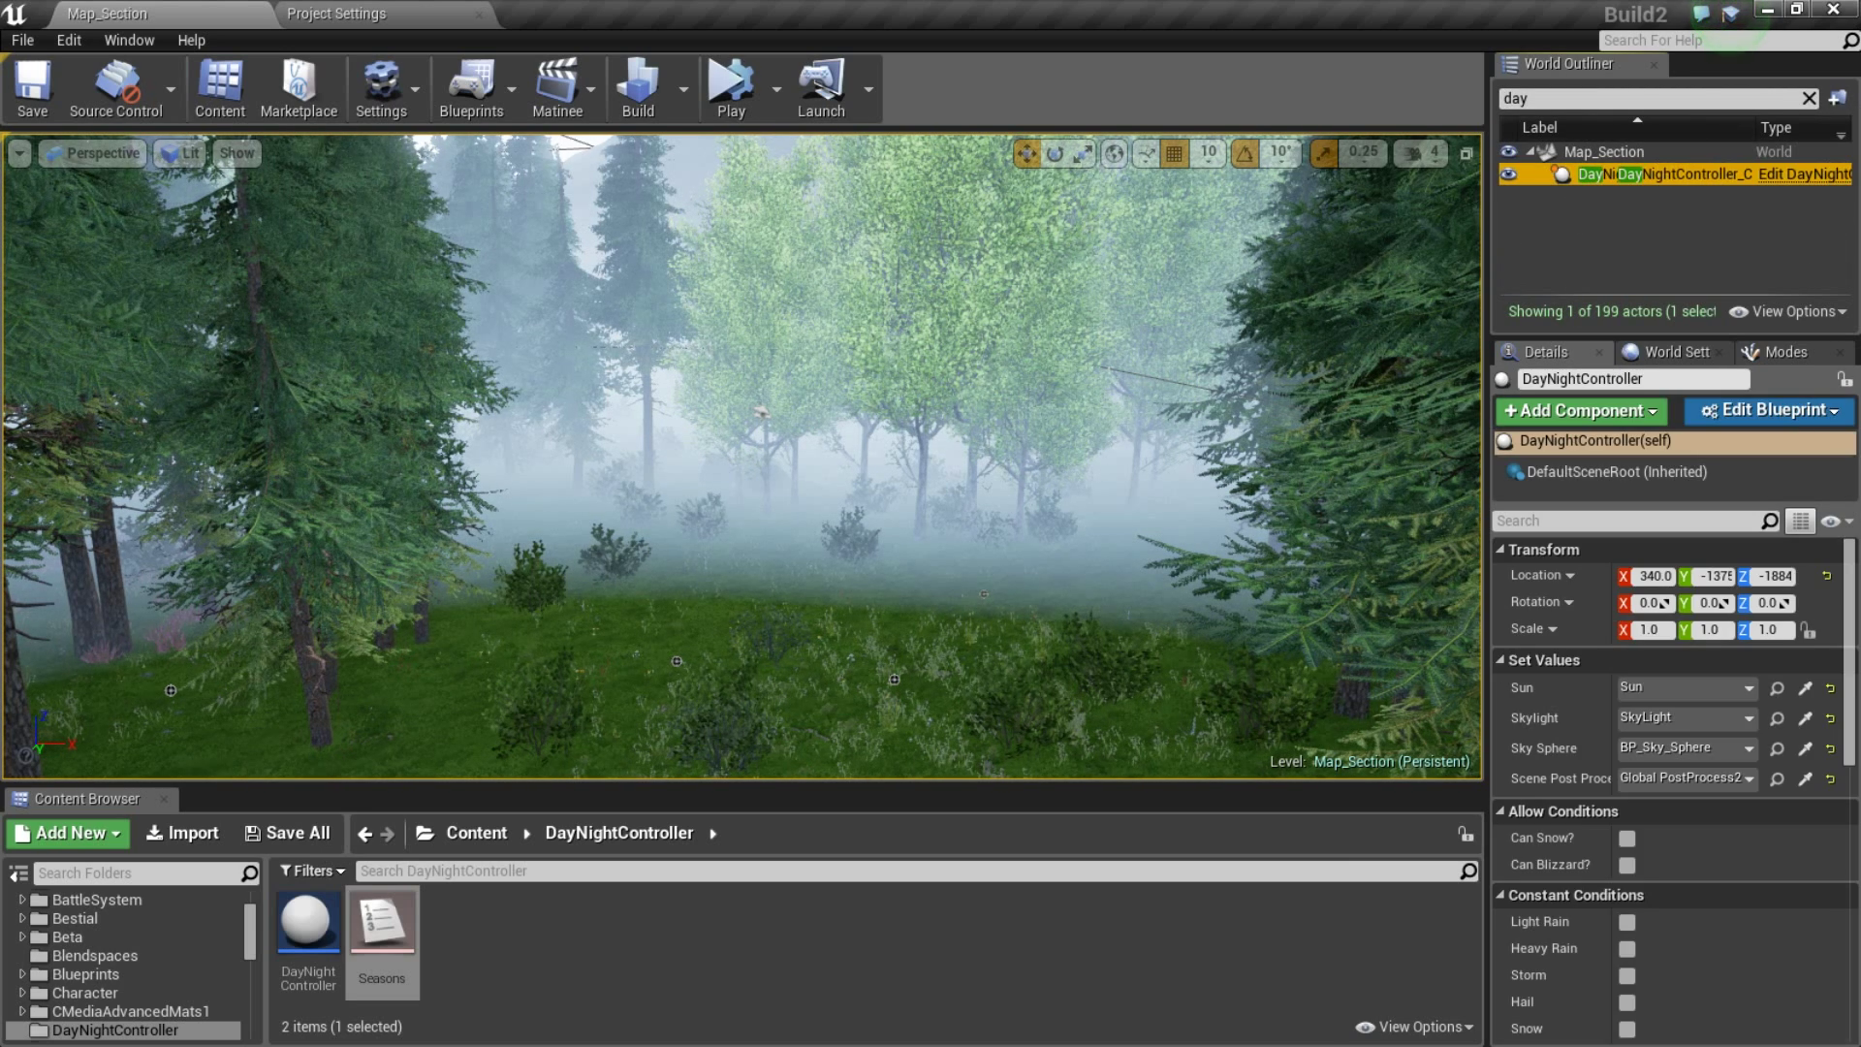
- Filter the actors for "post", select the Global PostProcess2 volume and enable its Unbound option
right_drag(741, 456, 606, 340)
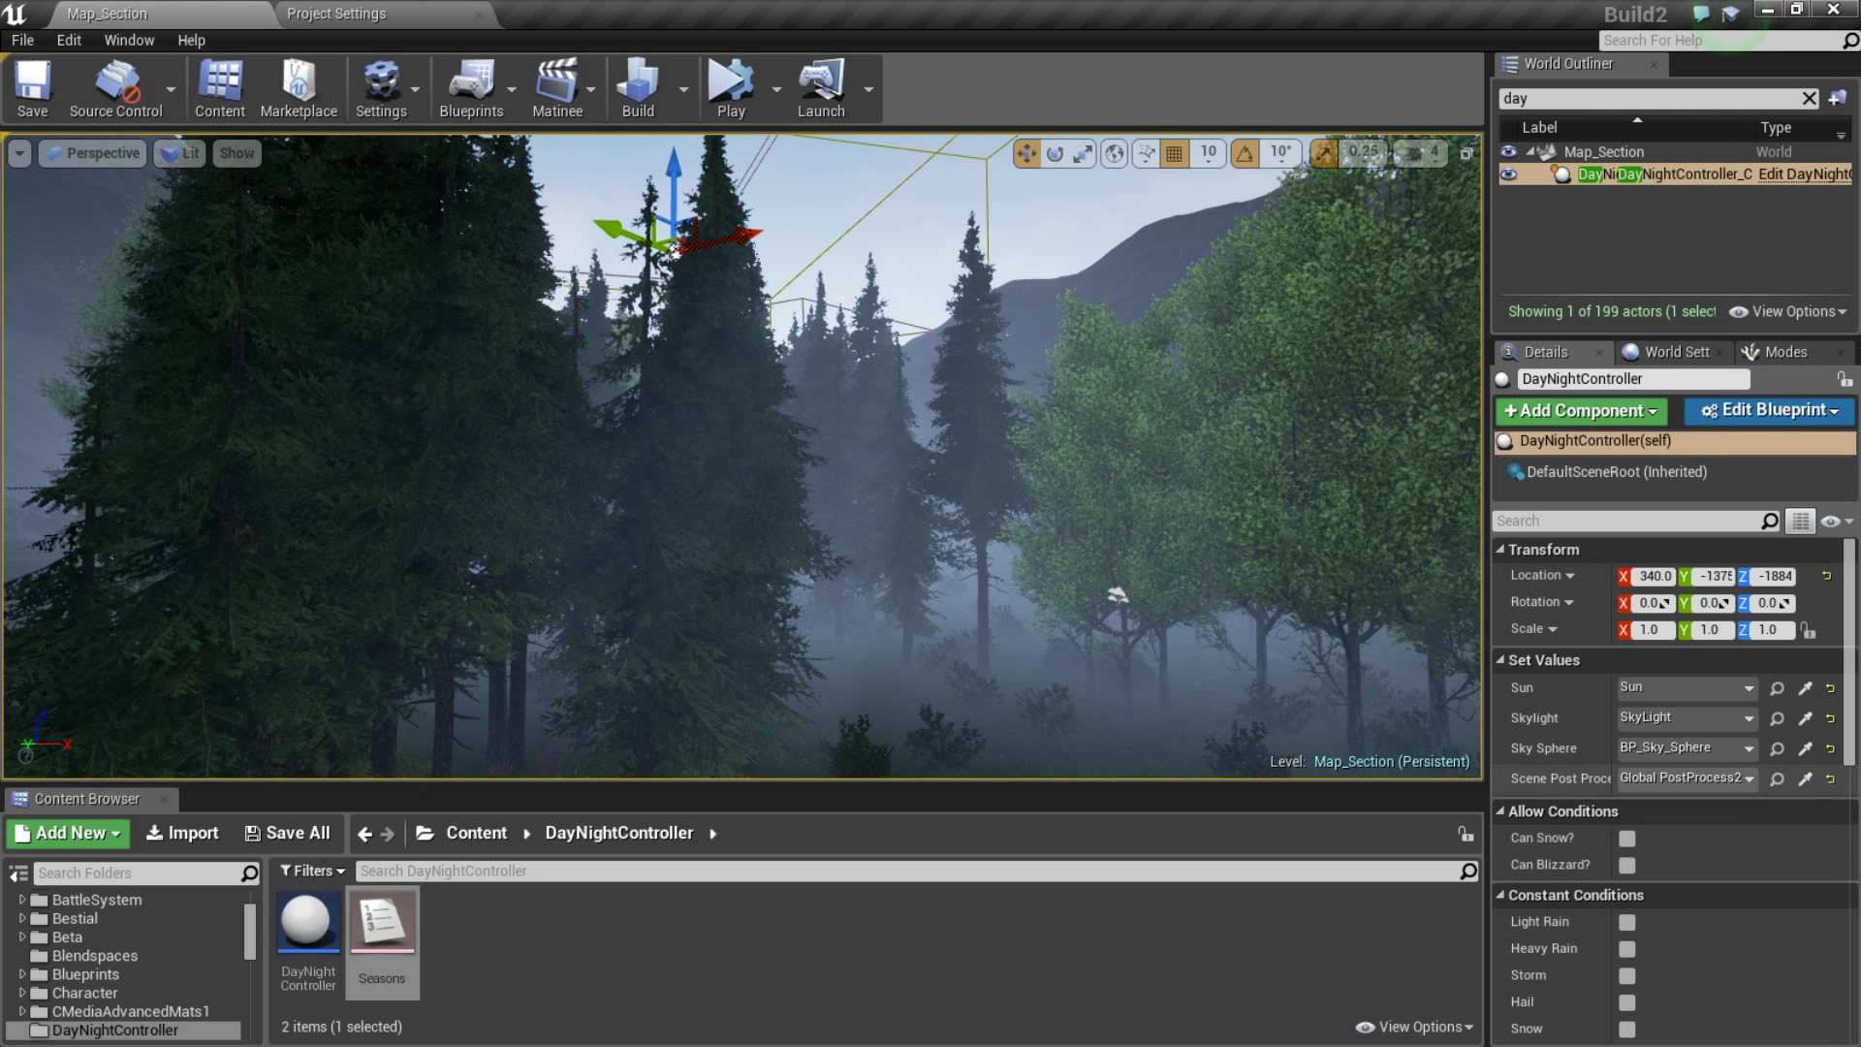
right_drag(1260, 504, 1338, 482)
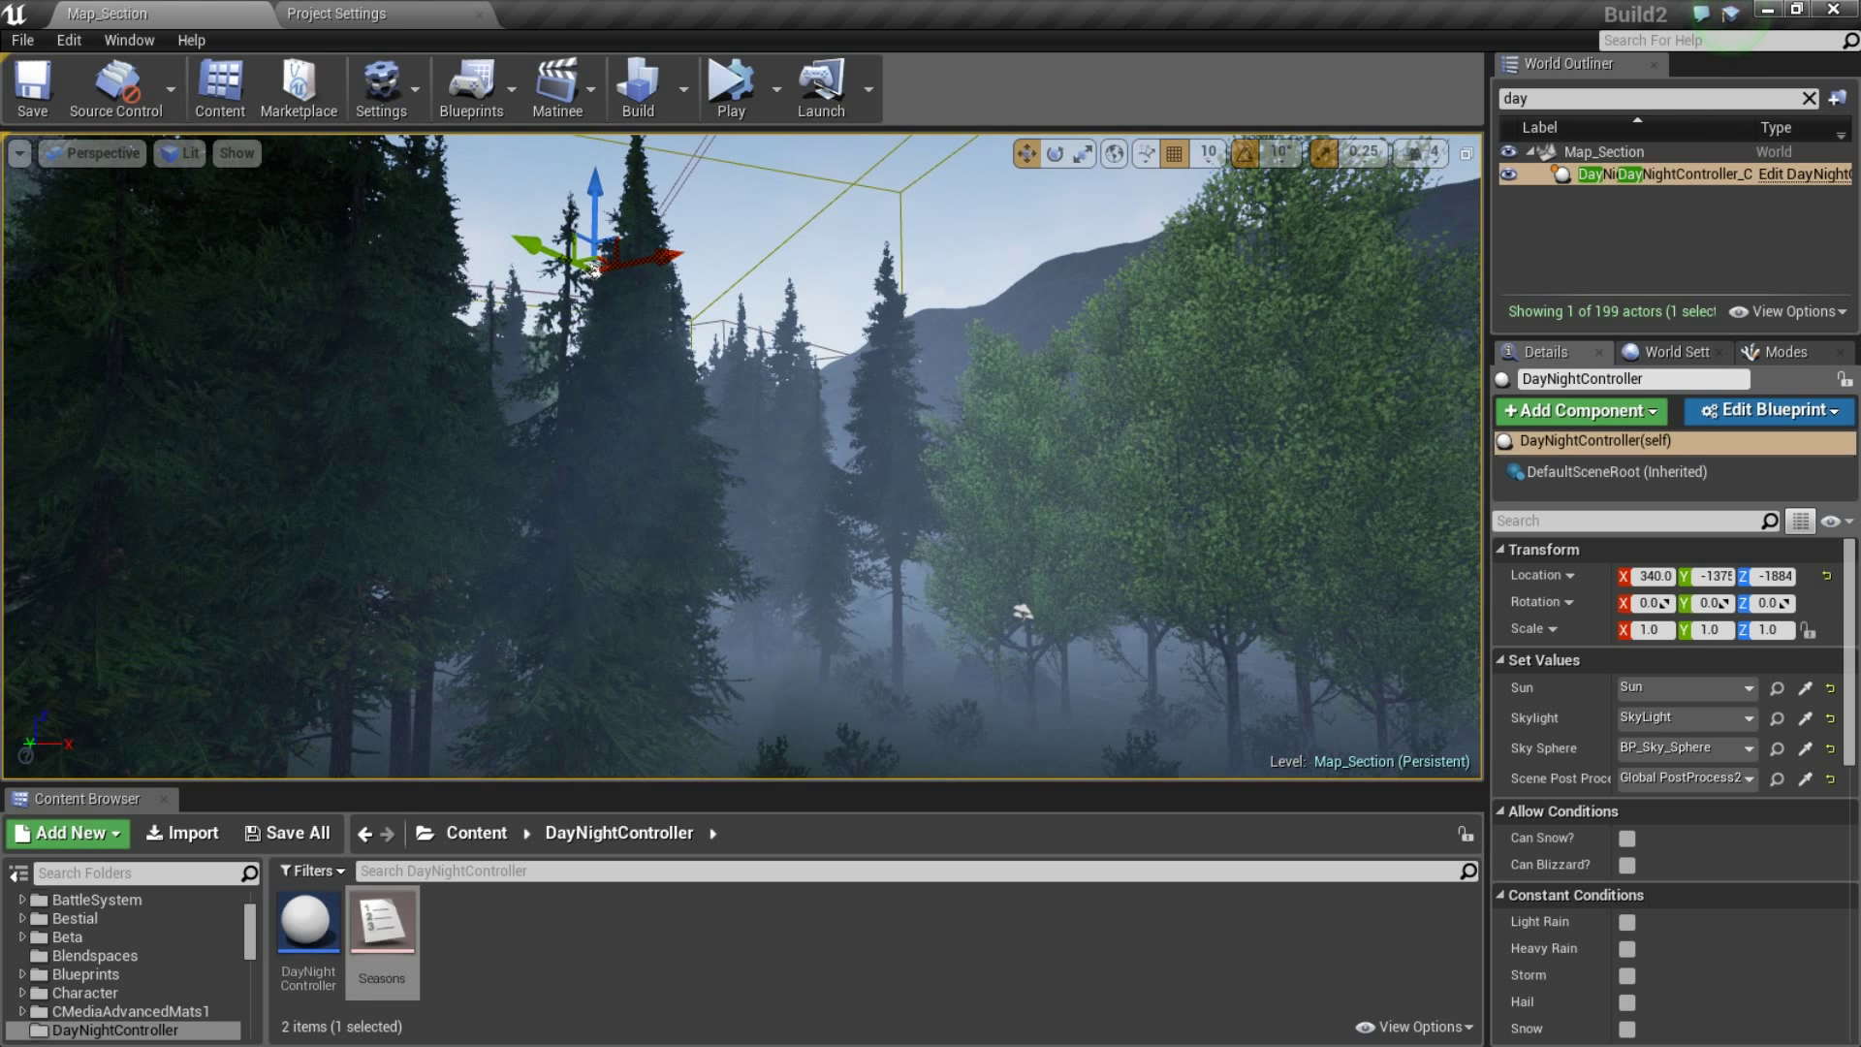
right_drag(743, 455, 747, 354)
right_drag(578, 559, 592, 514)
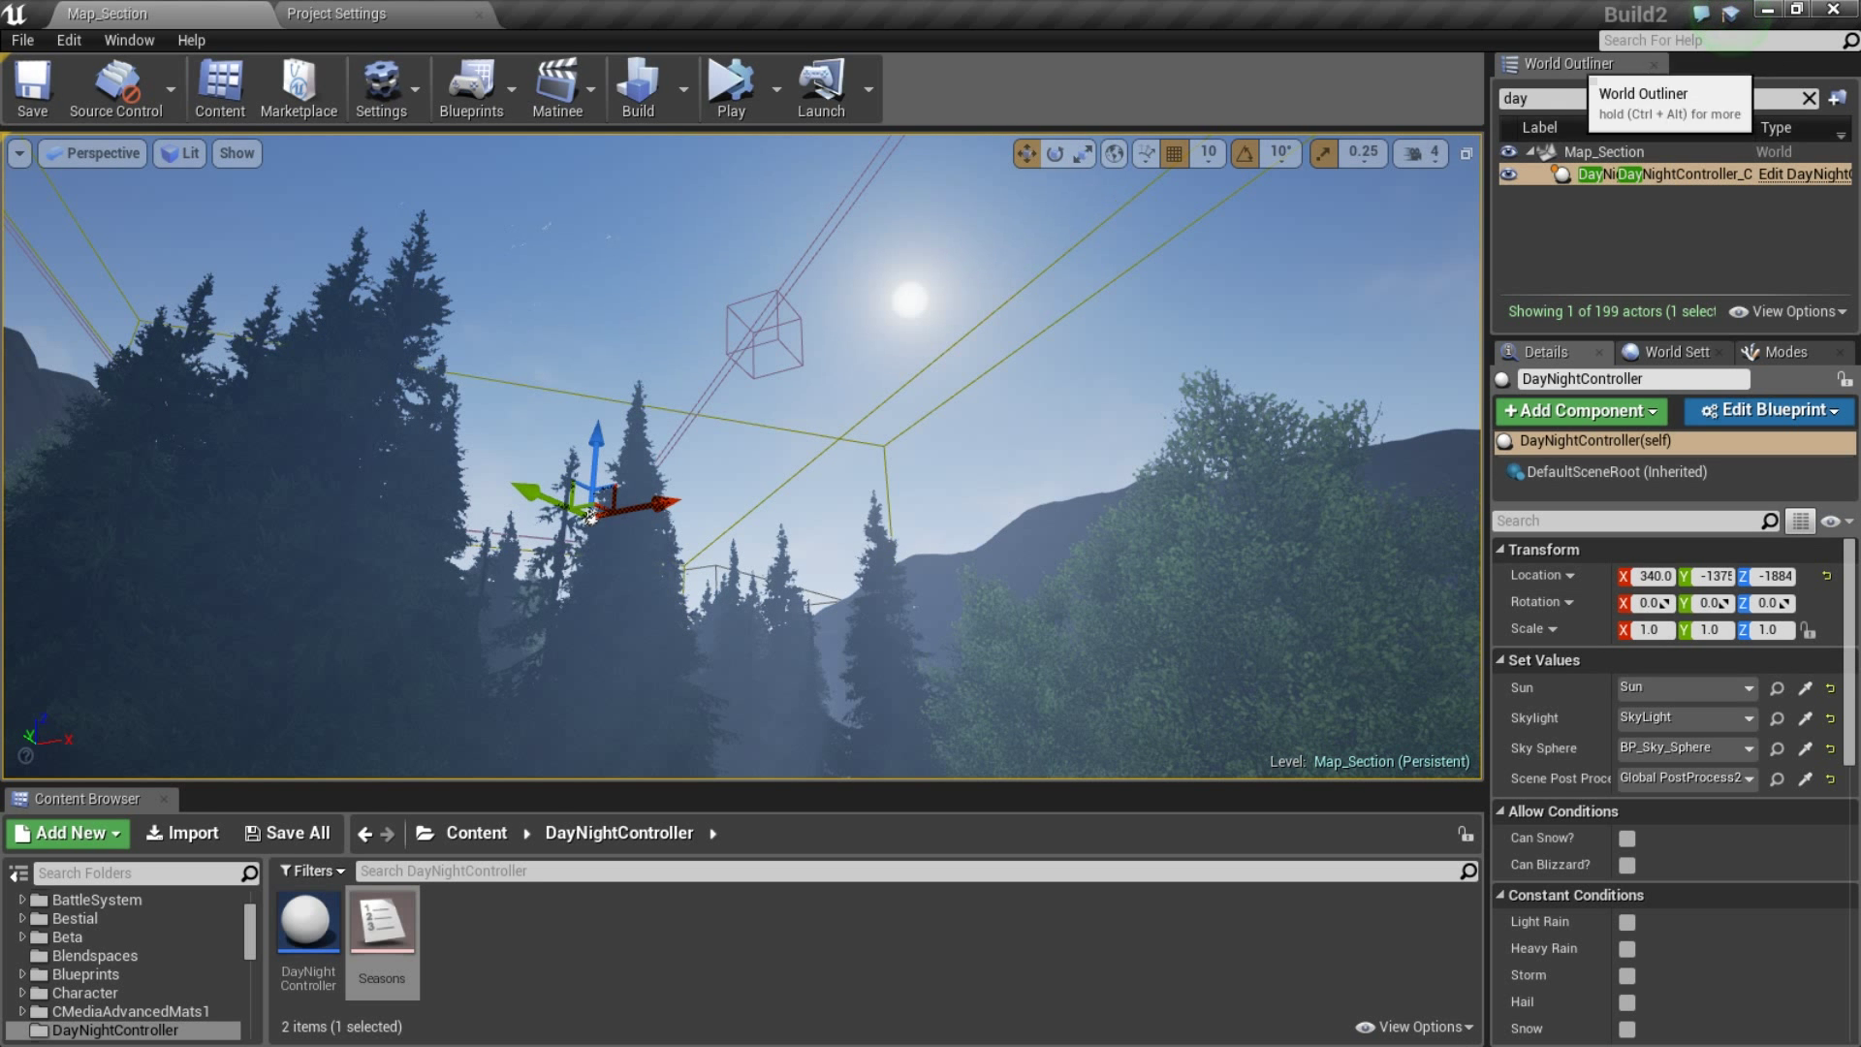
click(1809, 98)
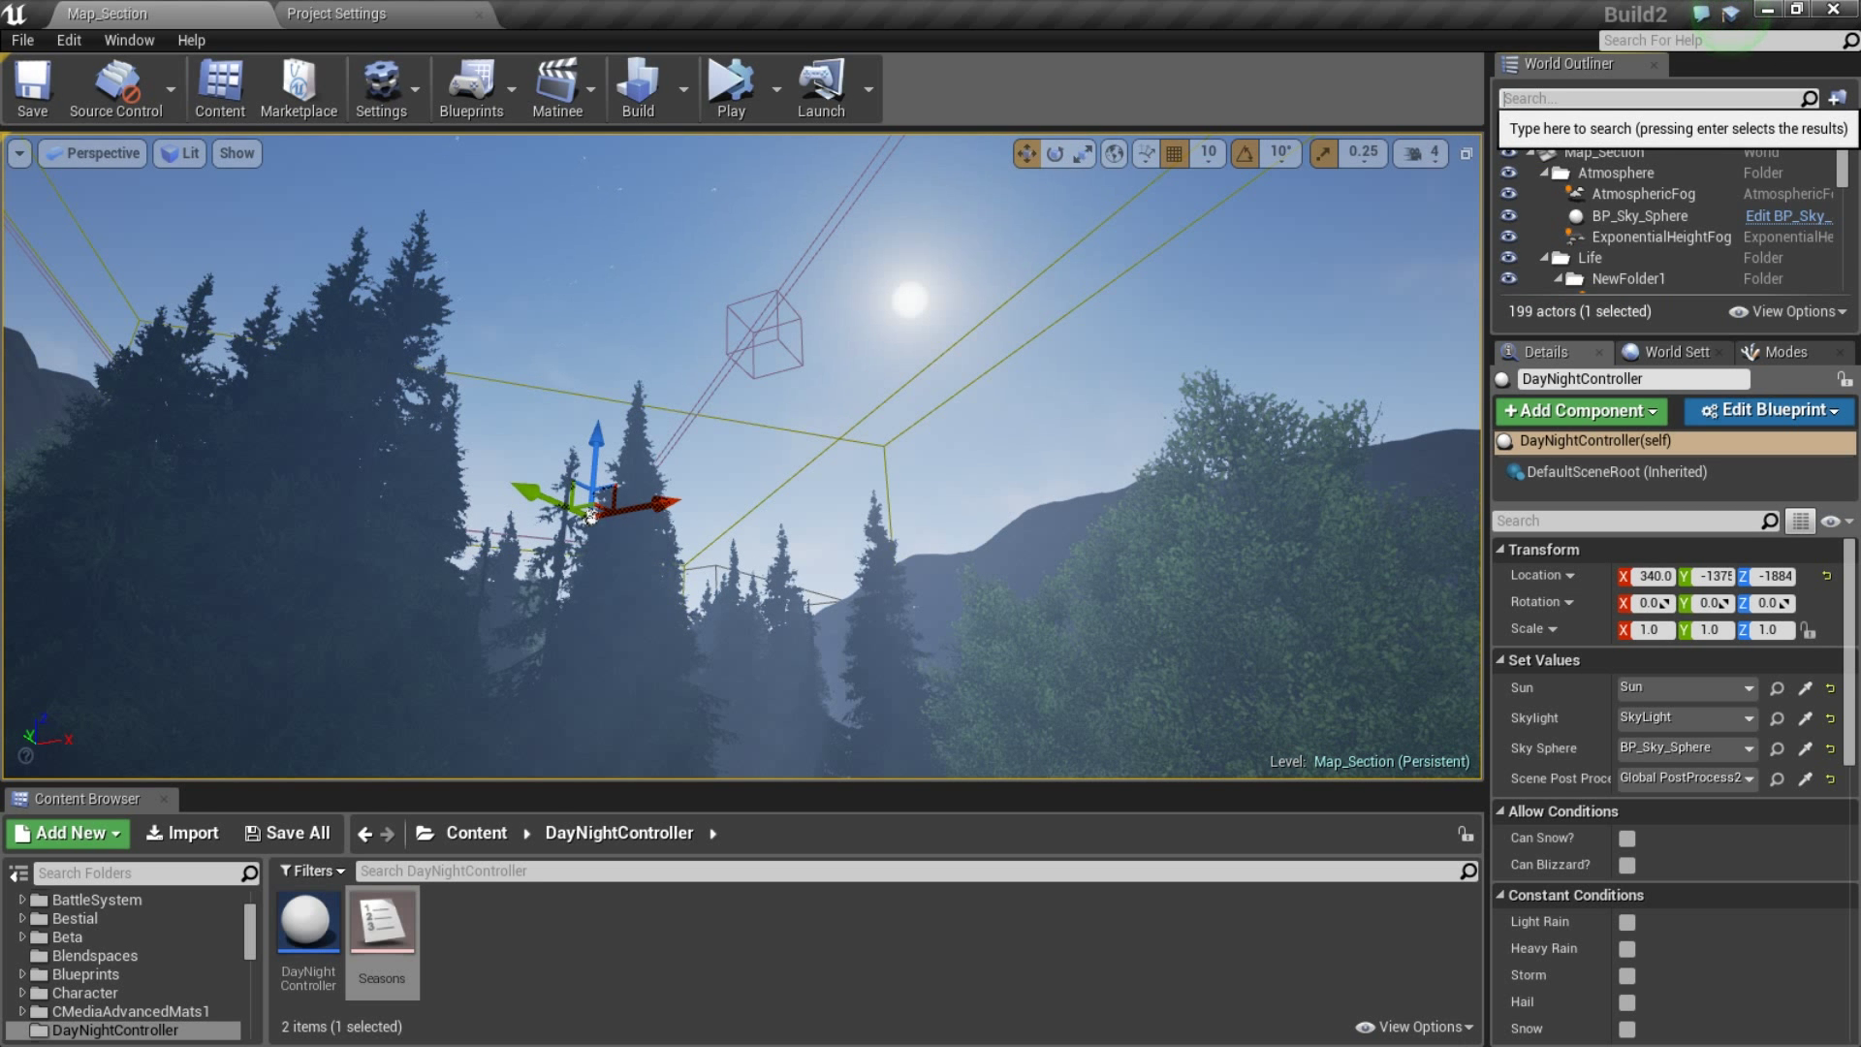
text(post)
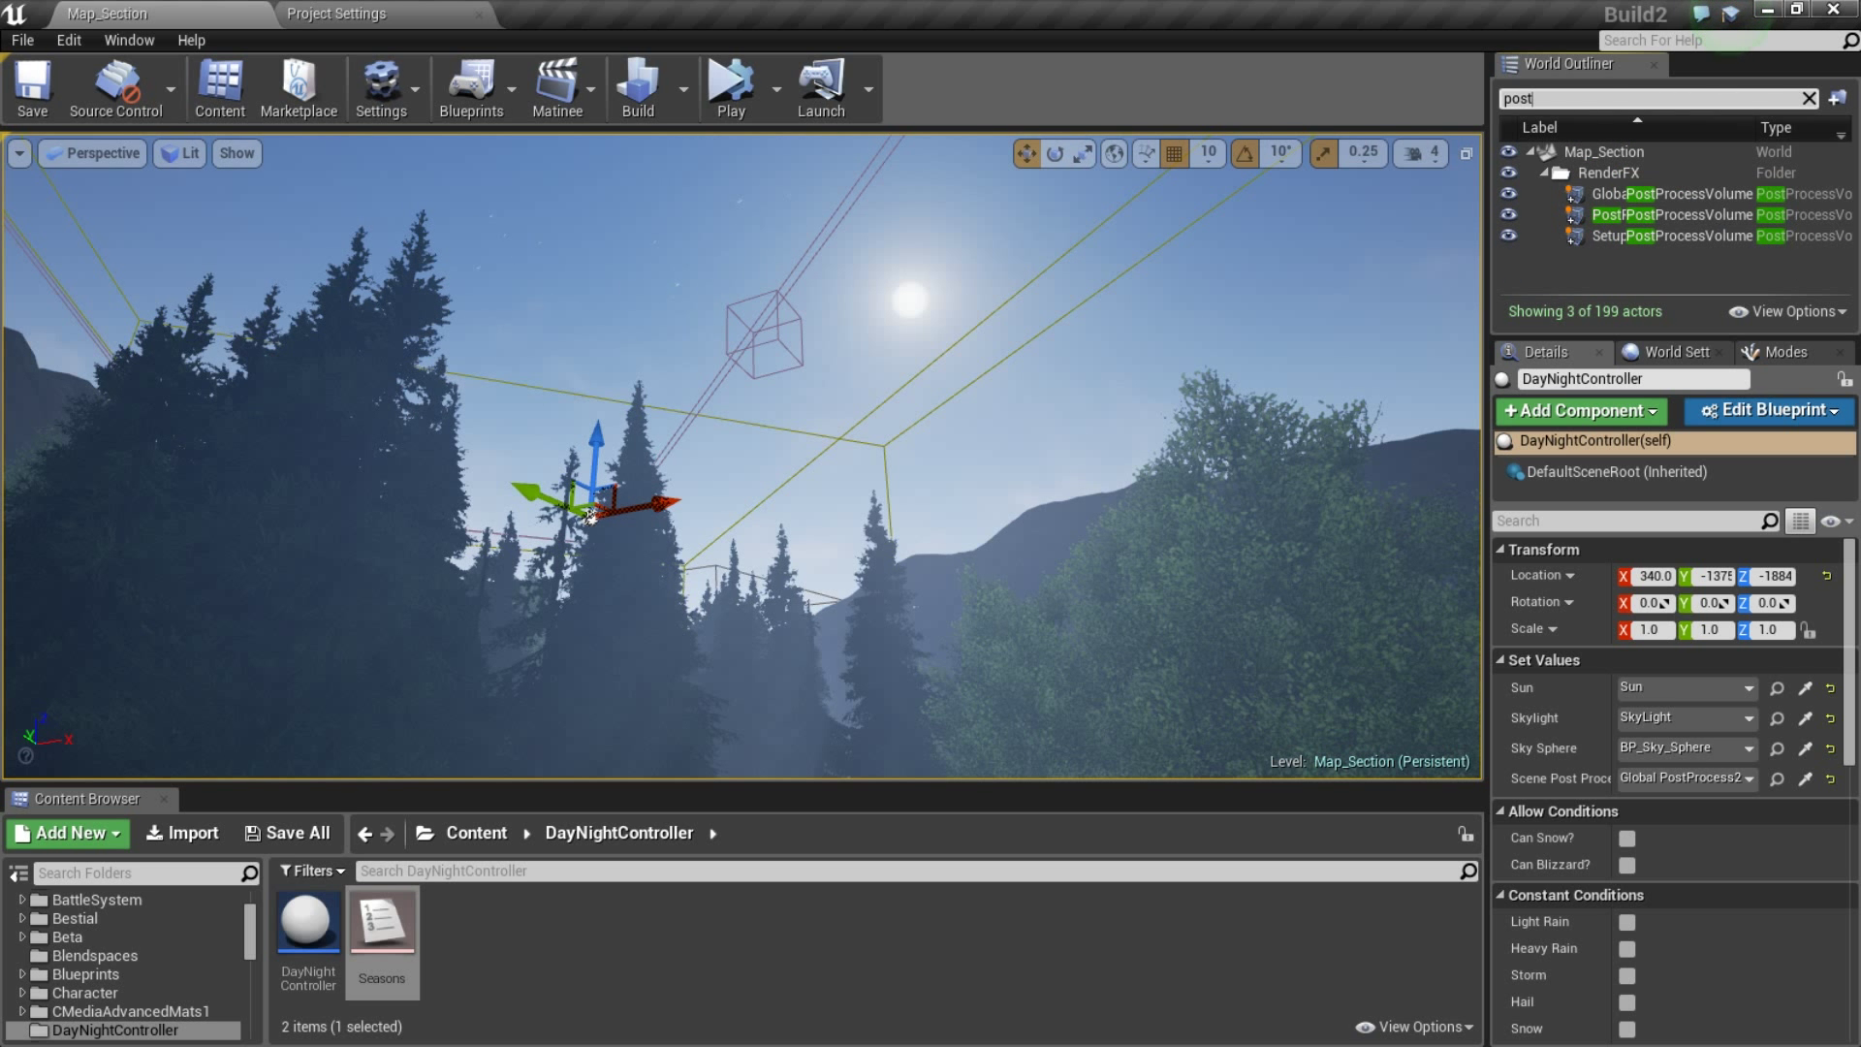
click(1648, 194)
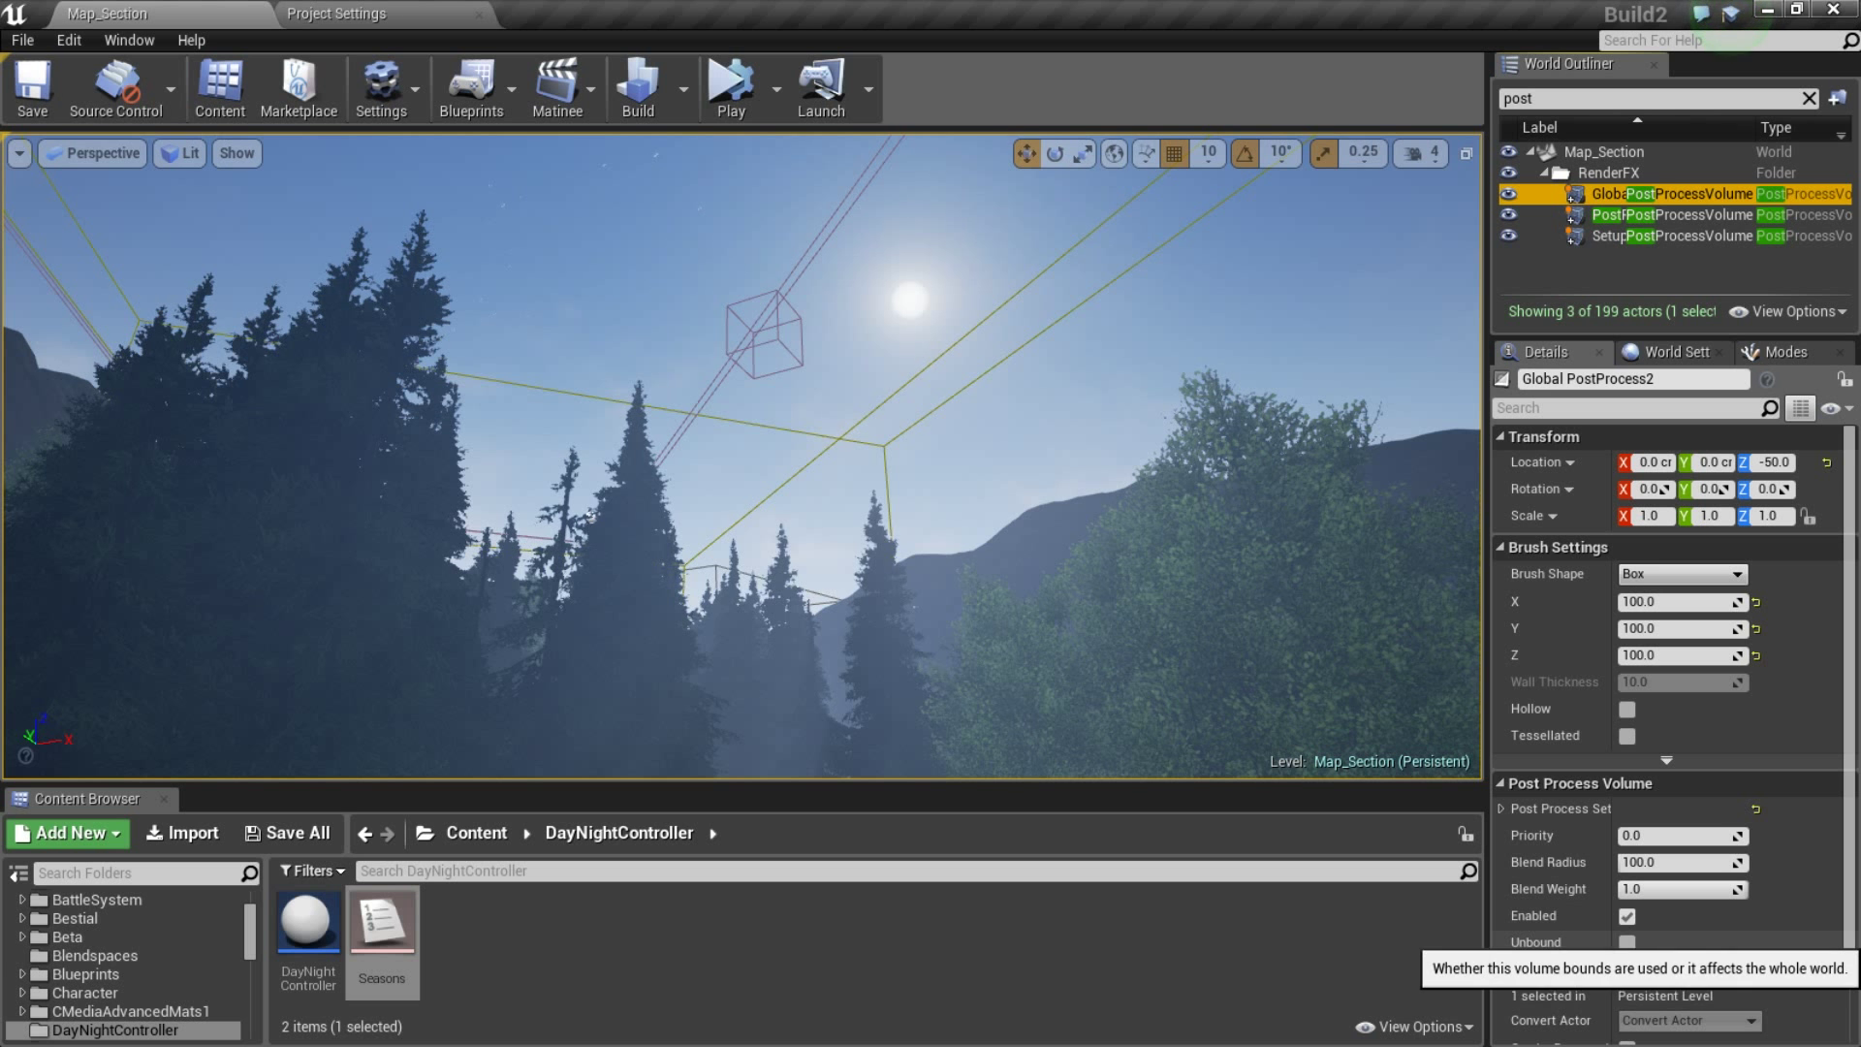
key(F2)
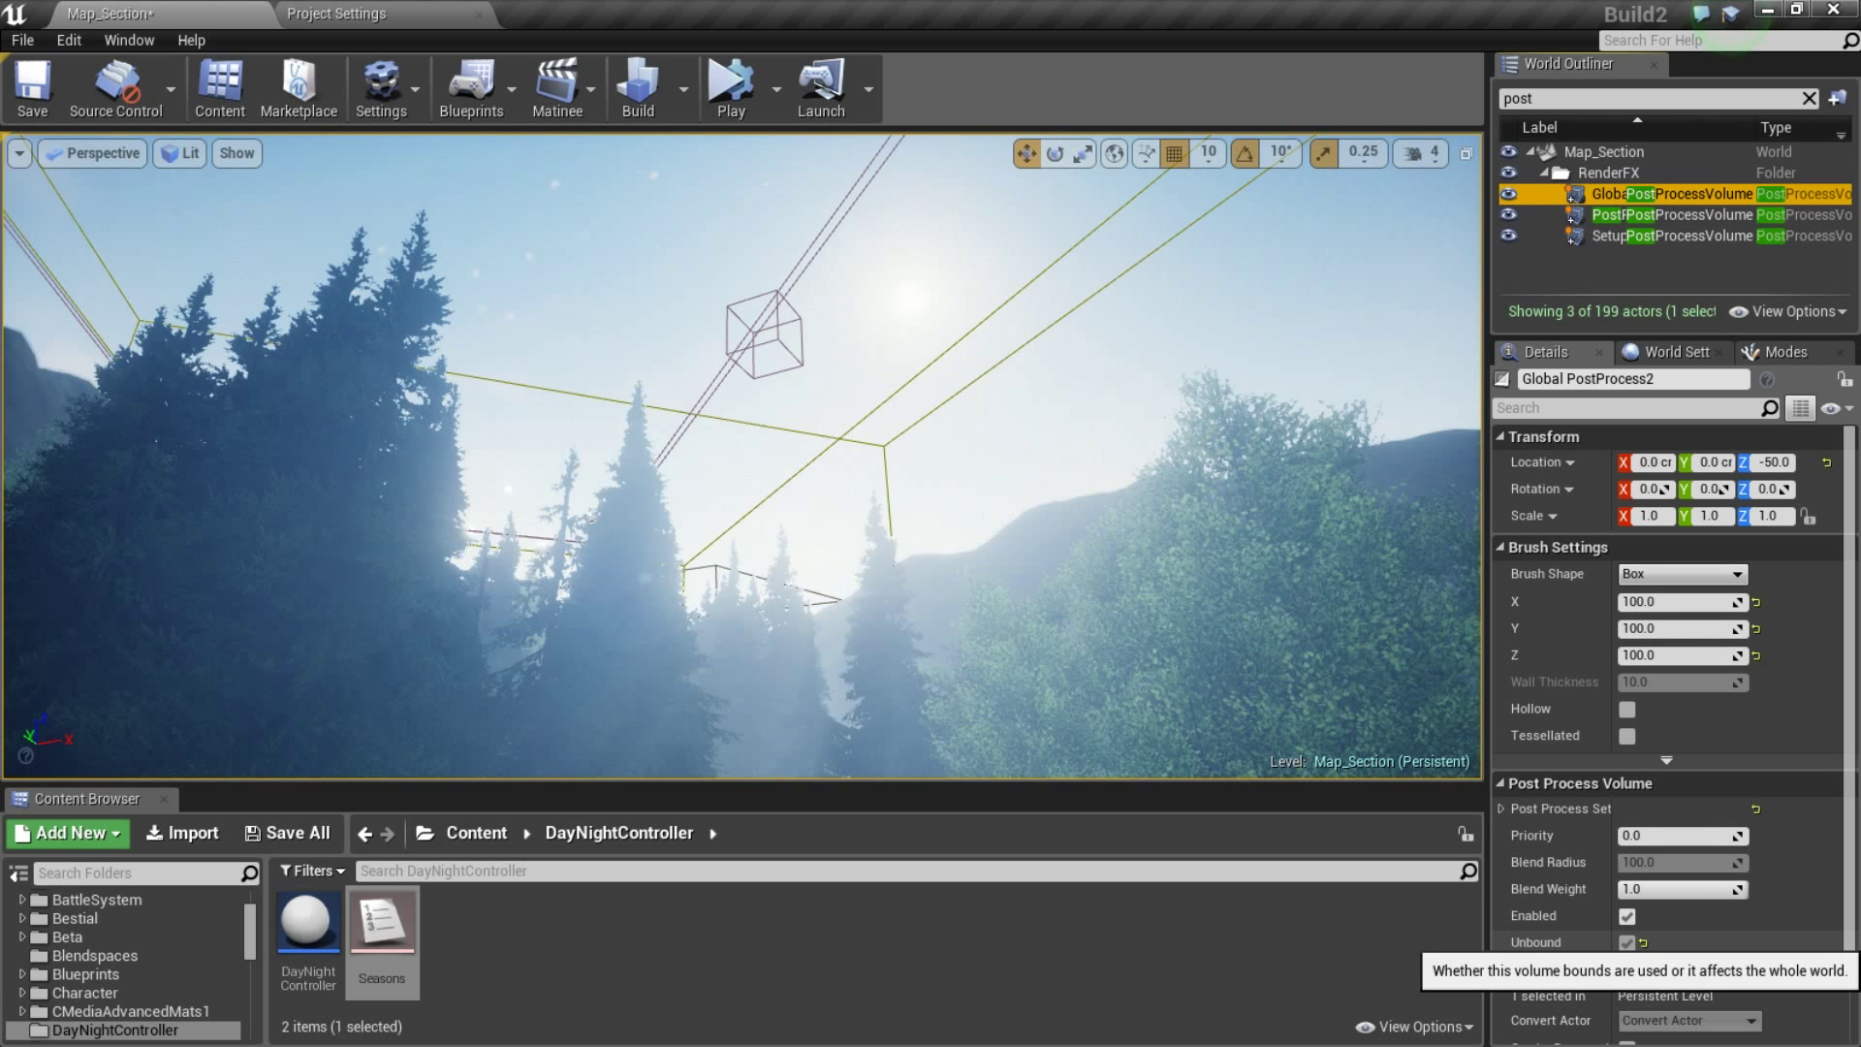
click(1628, 942)
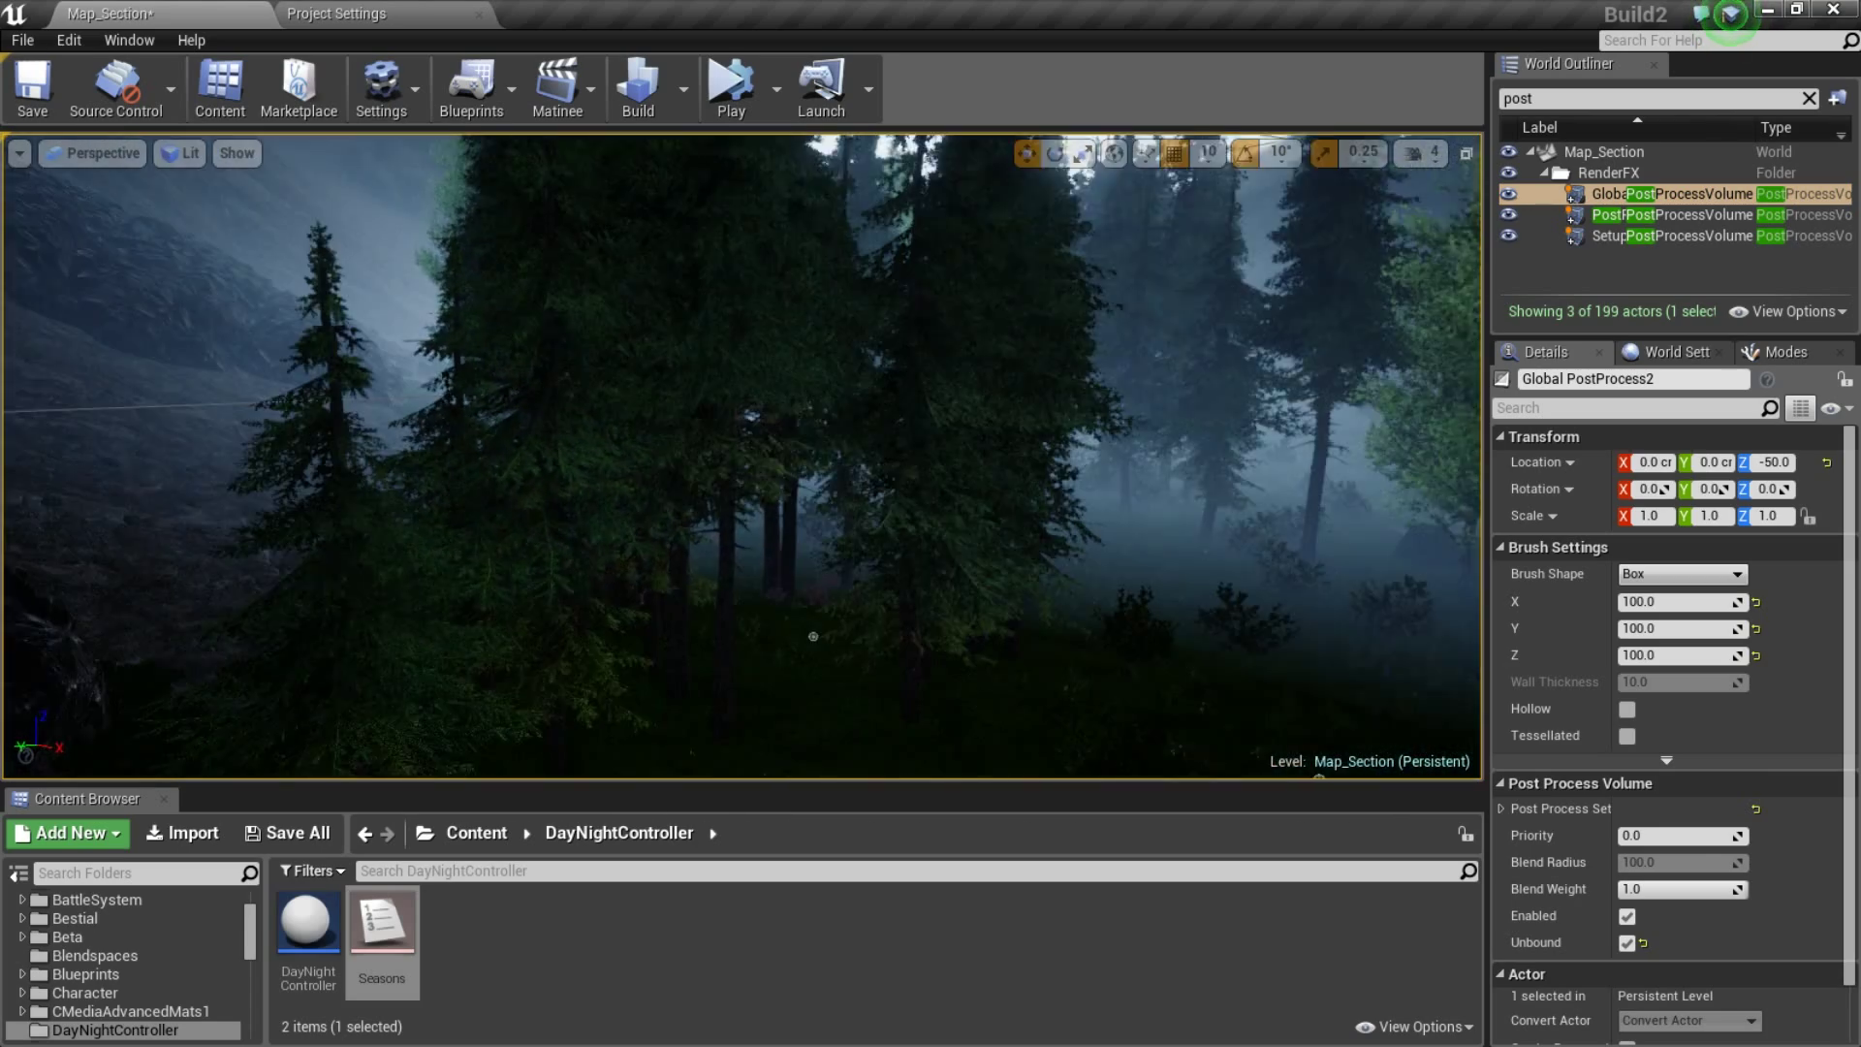
- Turn the post process volume's Unbound option off and on again to compare the forest's lighting
right_drag(813, 636, 1000, 567)
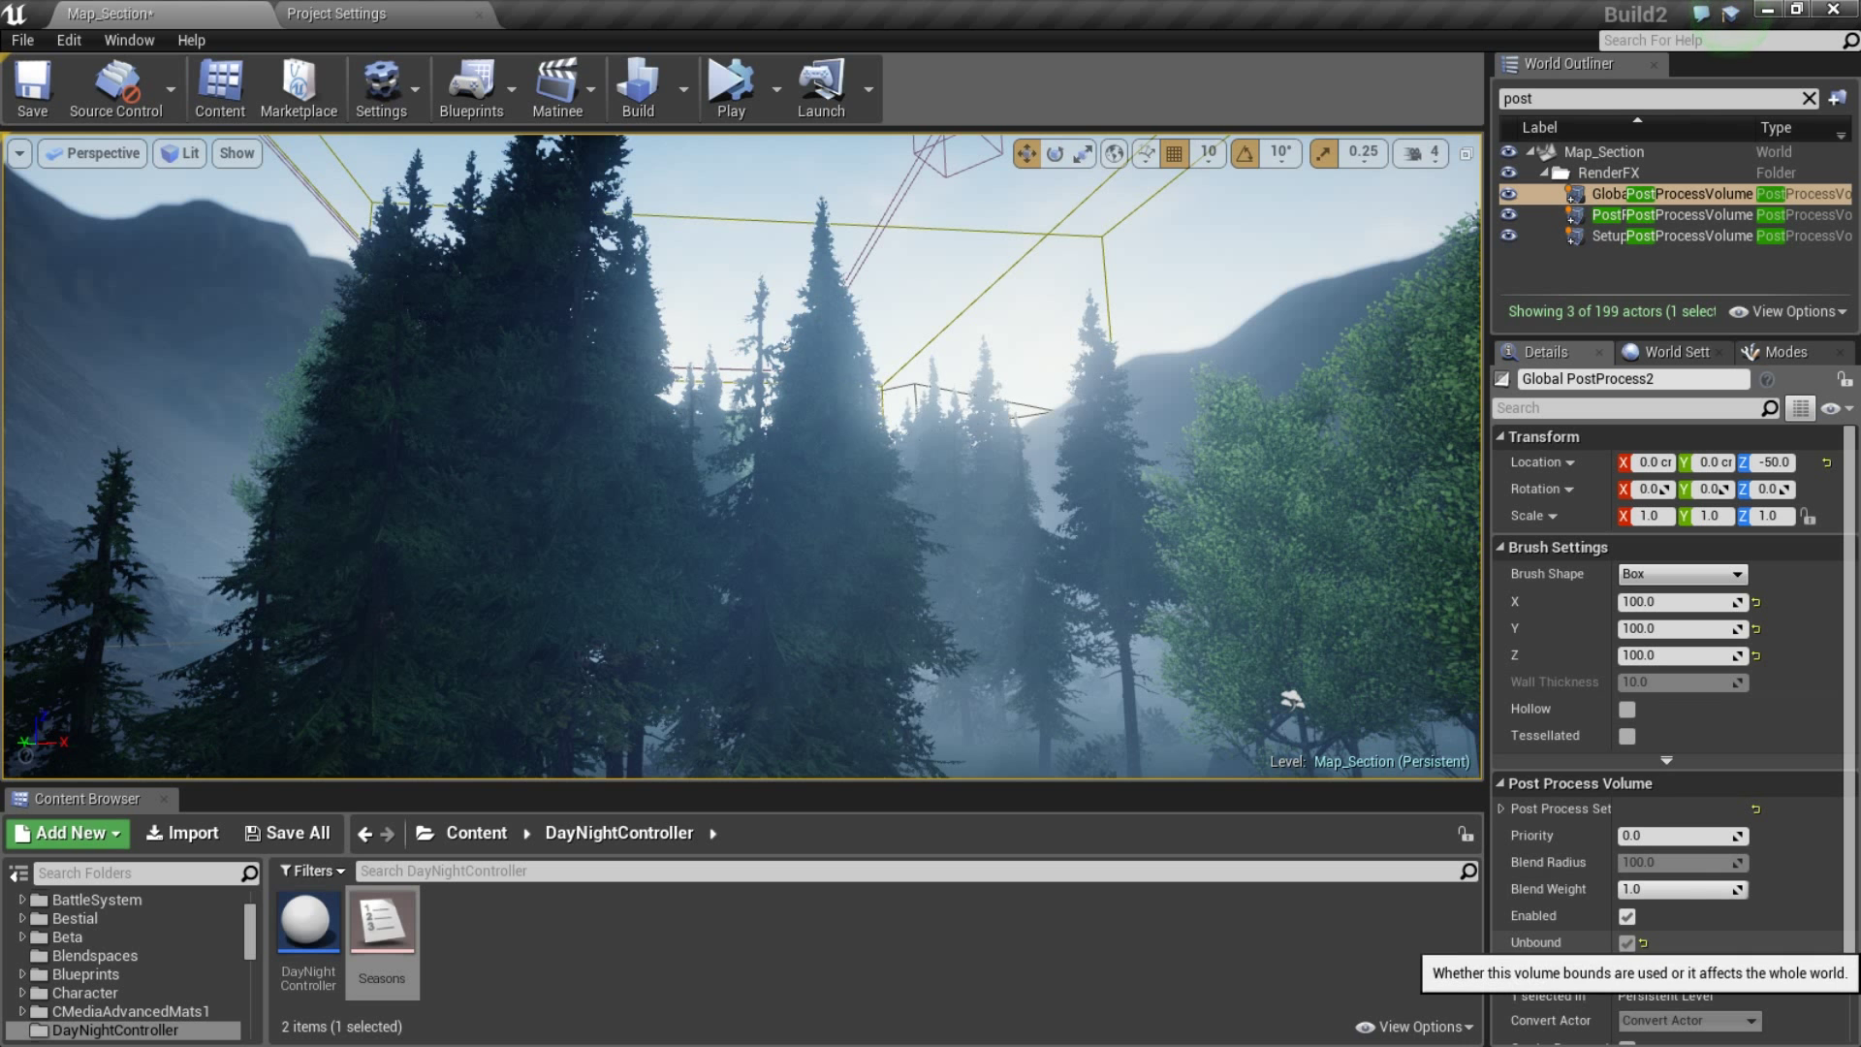
click(1627, 942)
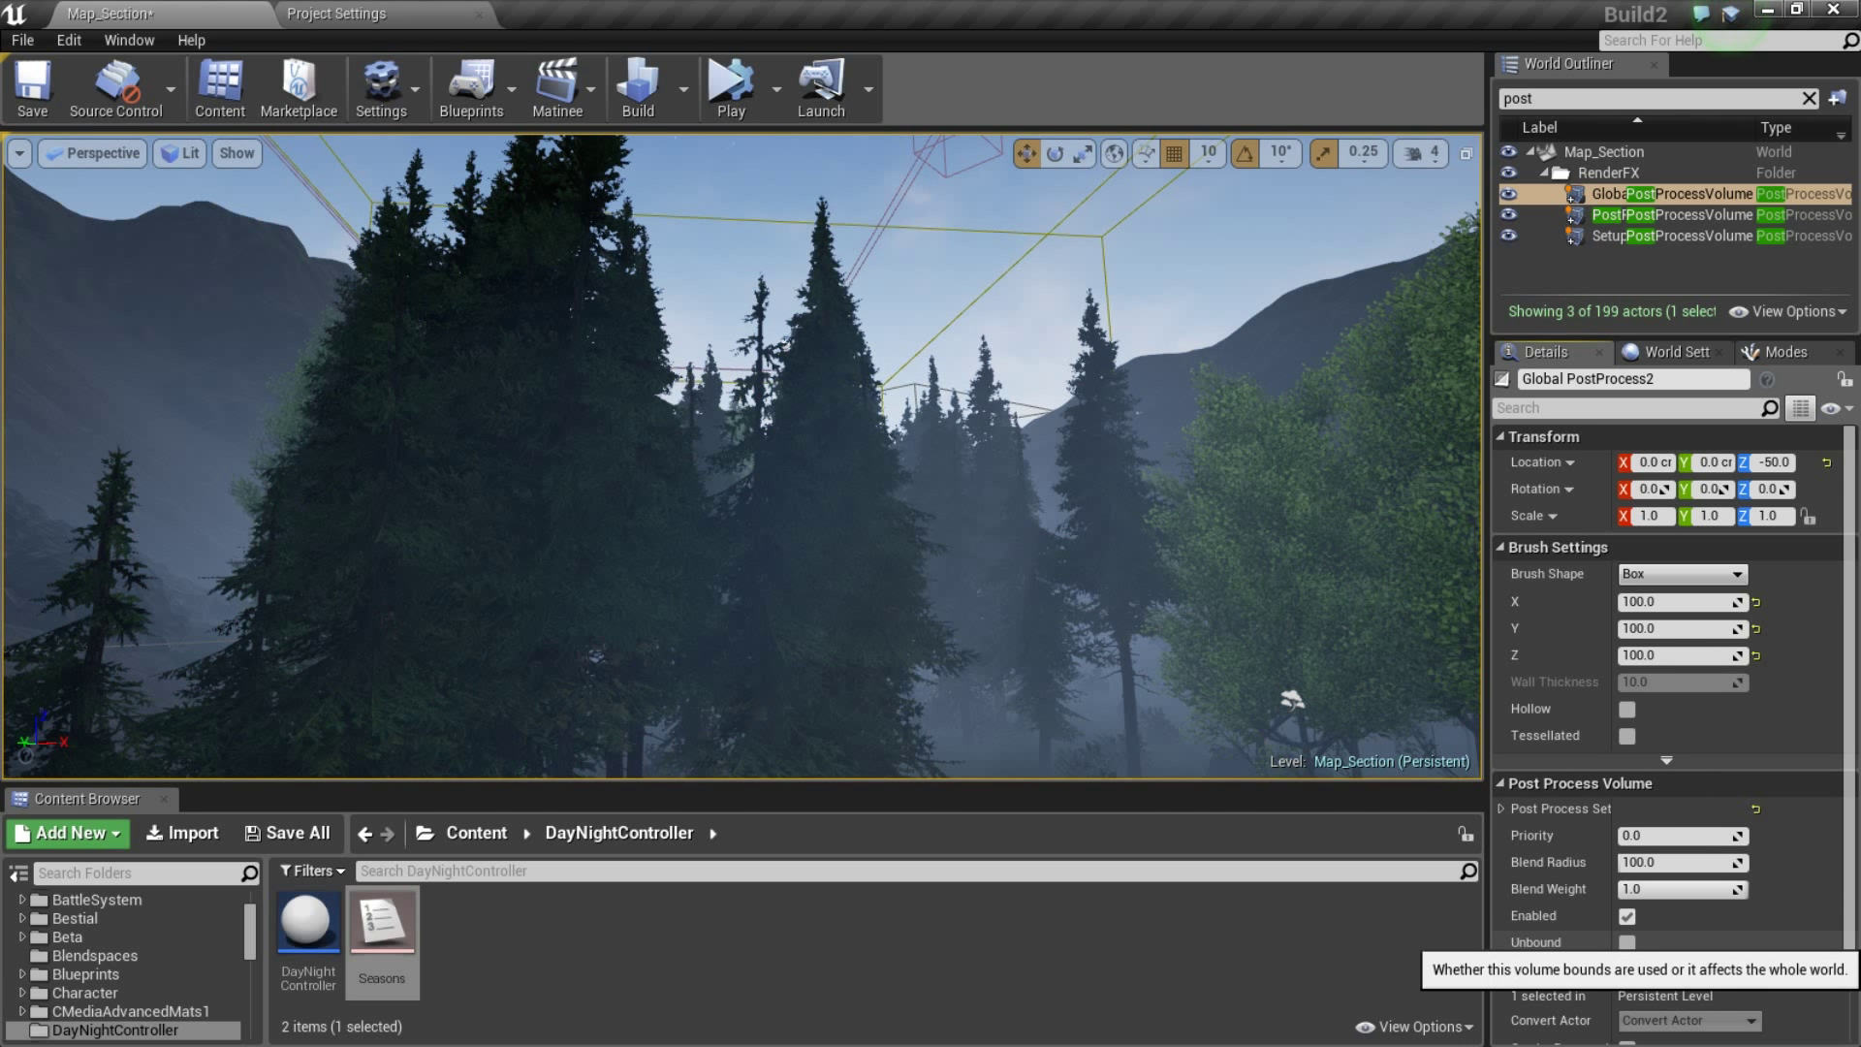
click(1628, 942)
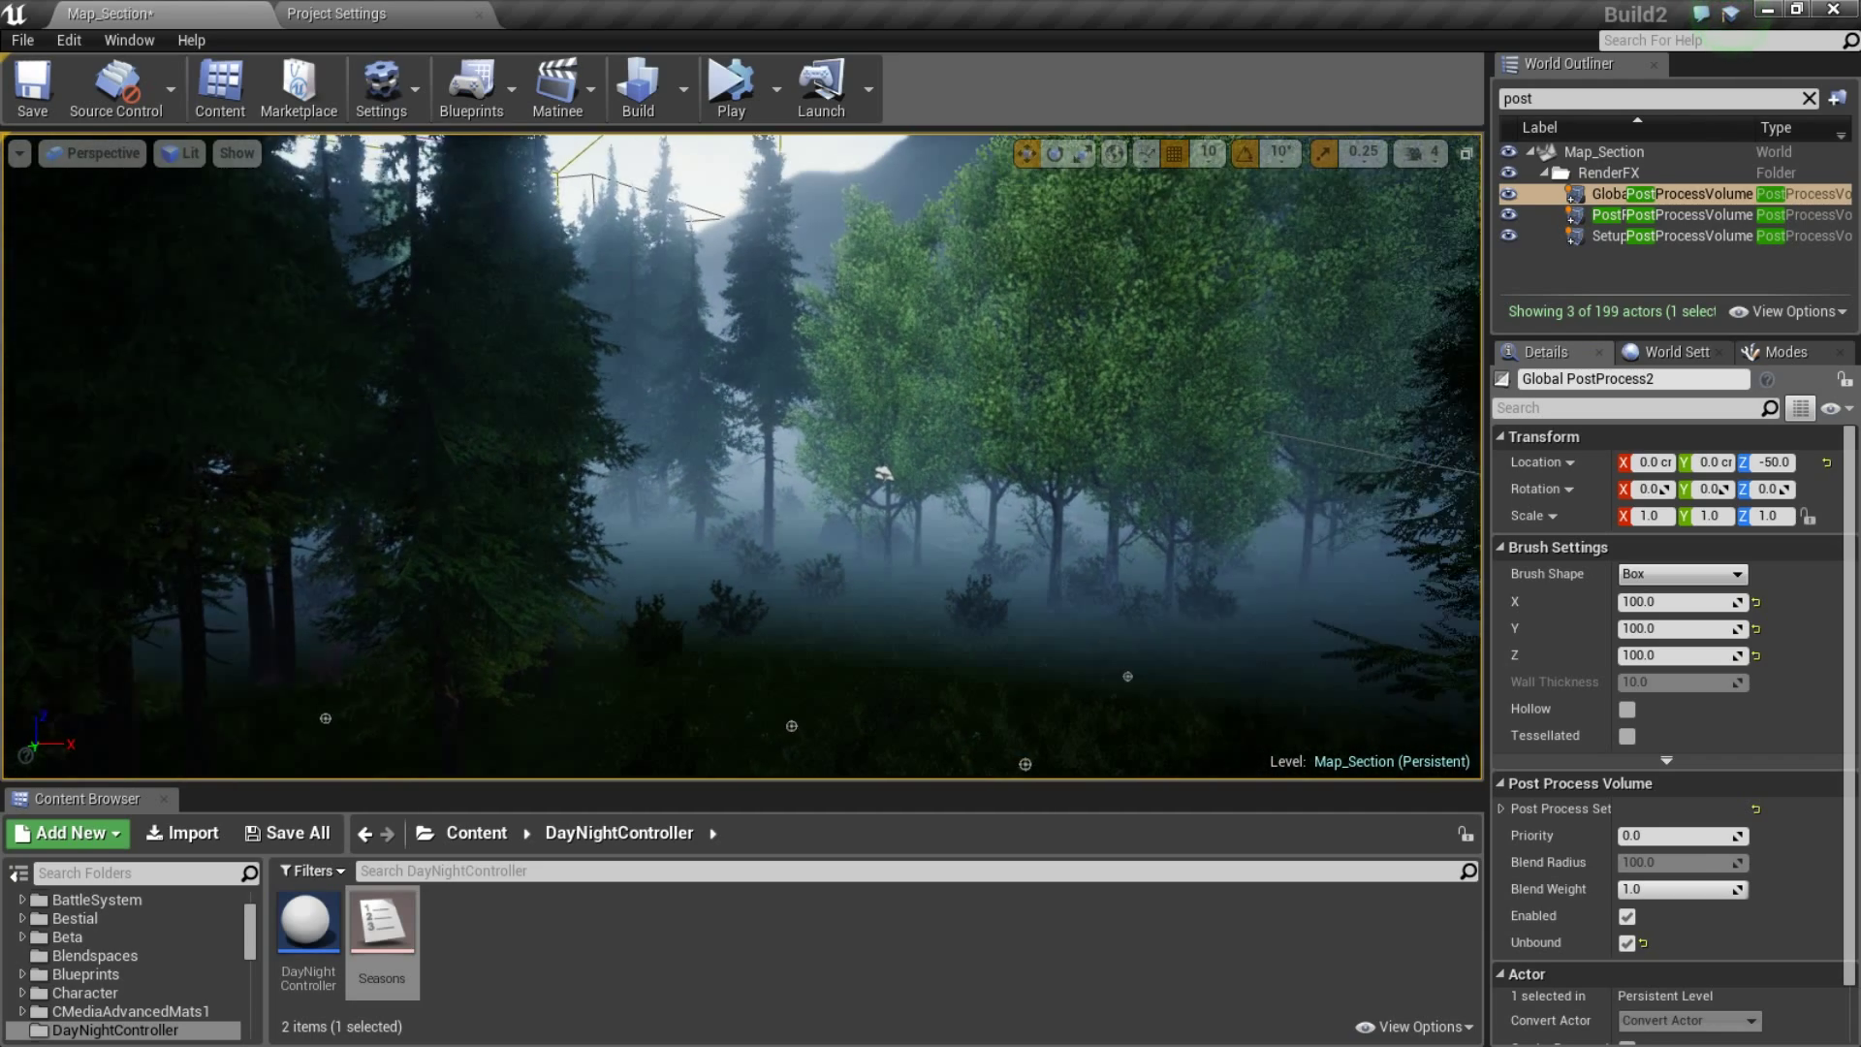
mouse_move(741, 456)
right_down()
mouse_move(887, 388)
mouse_move(851, 543)
mouse_move(845, 512)
mouse_move(737, 455)
right_up()
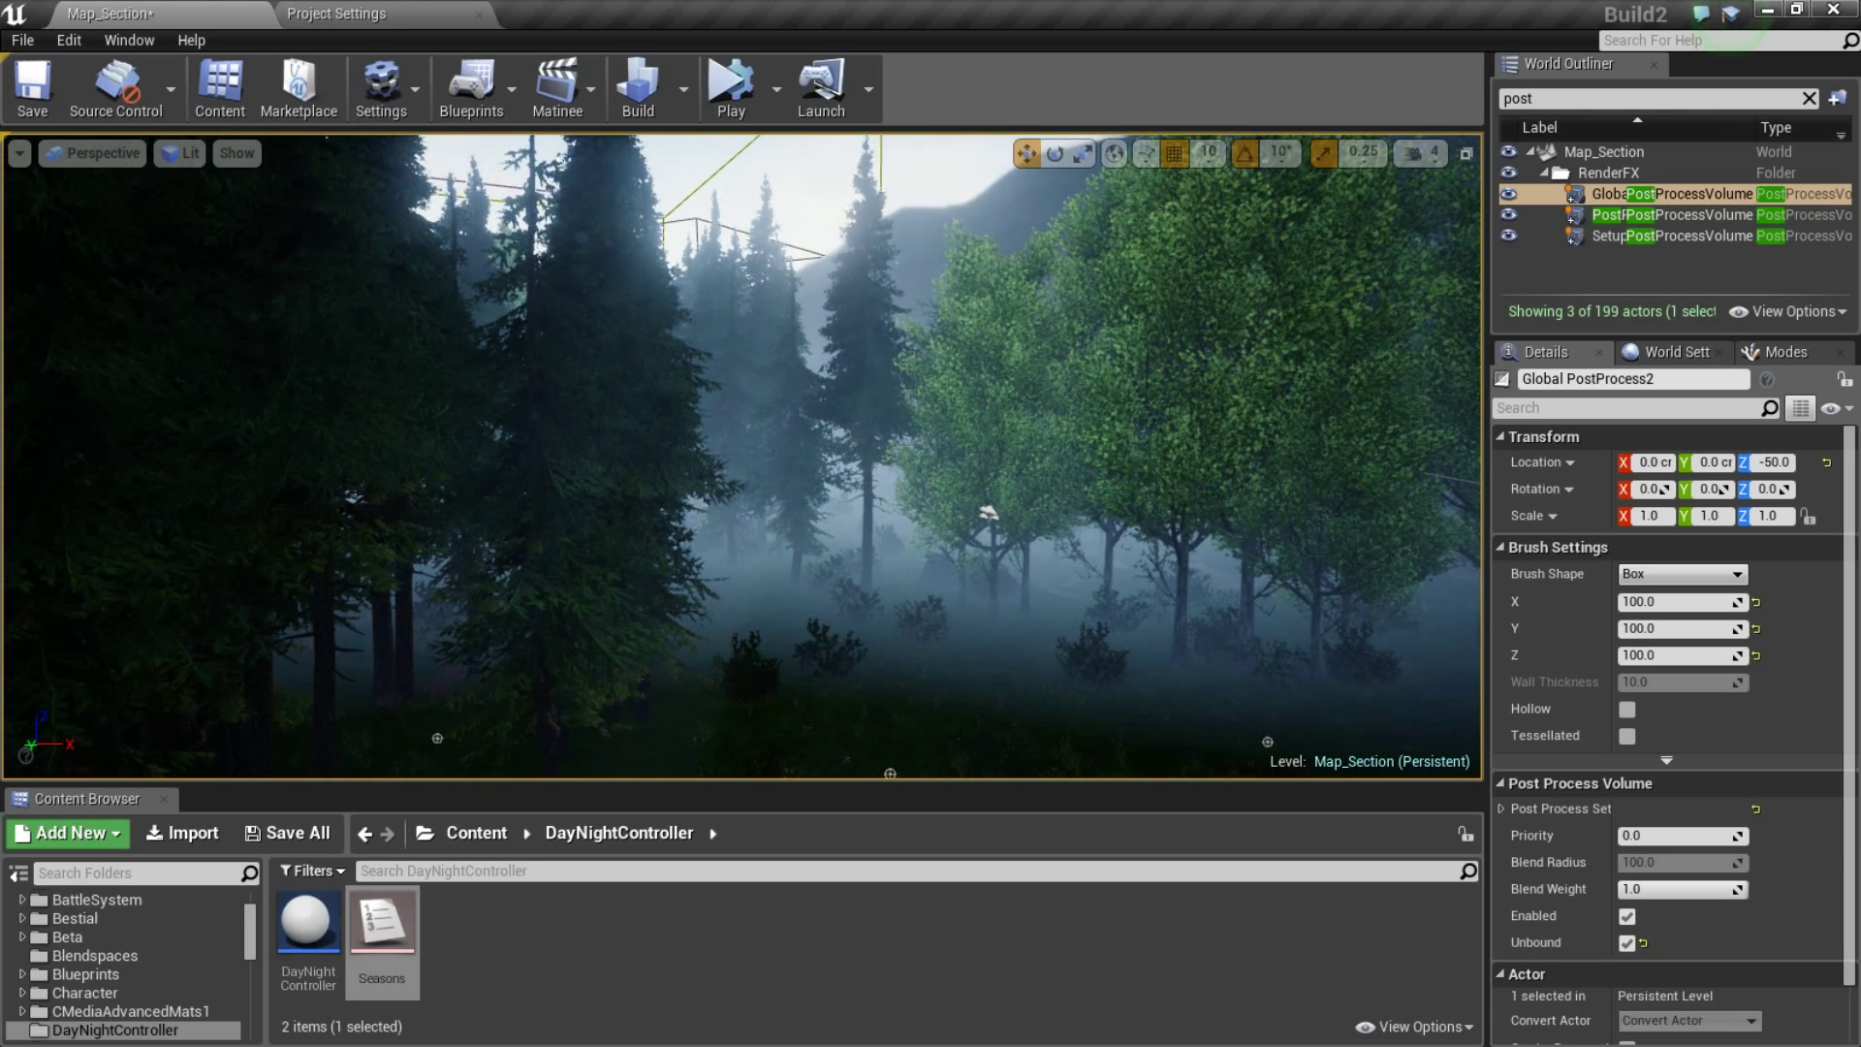
right_drag(736, 456, 714, 380)
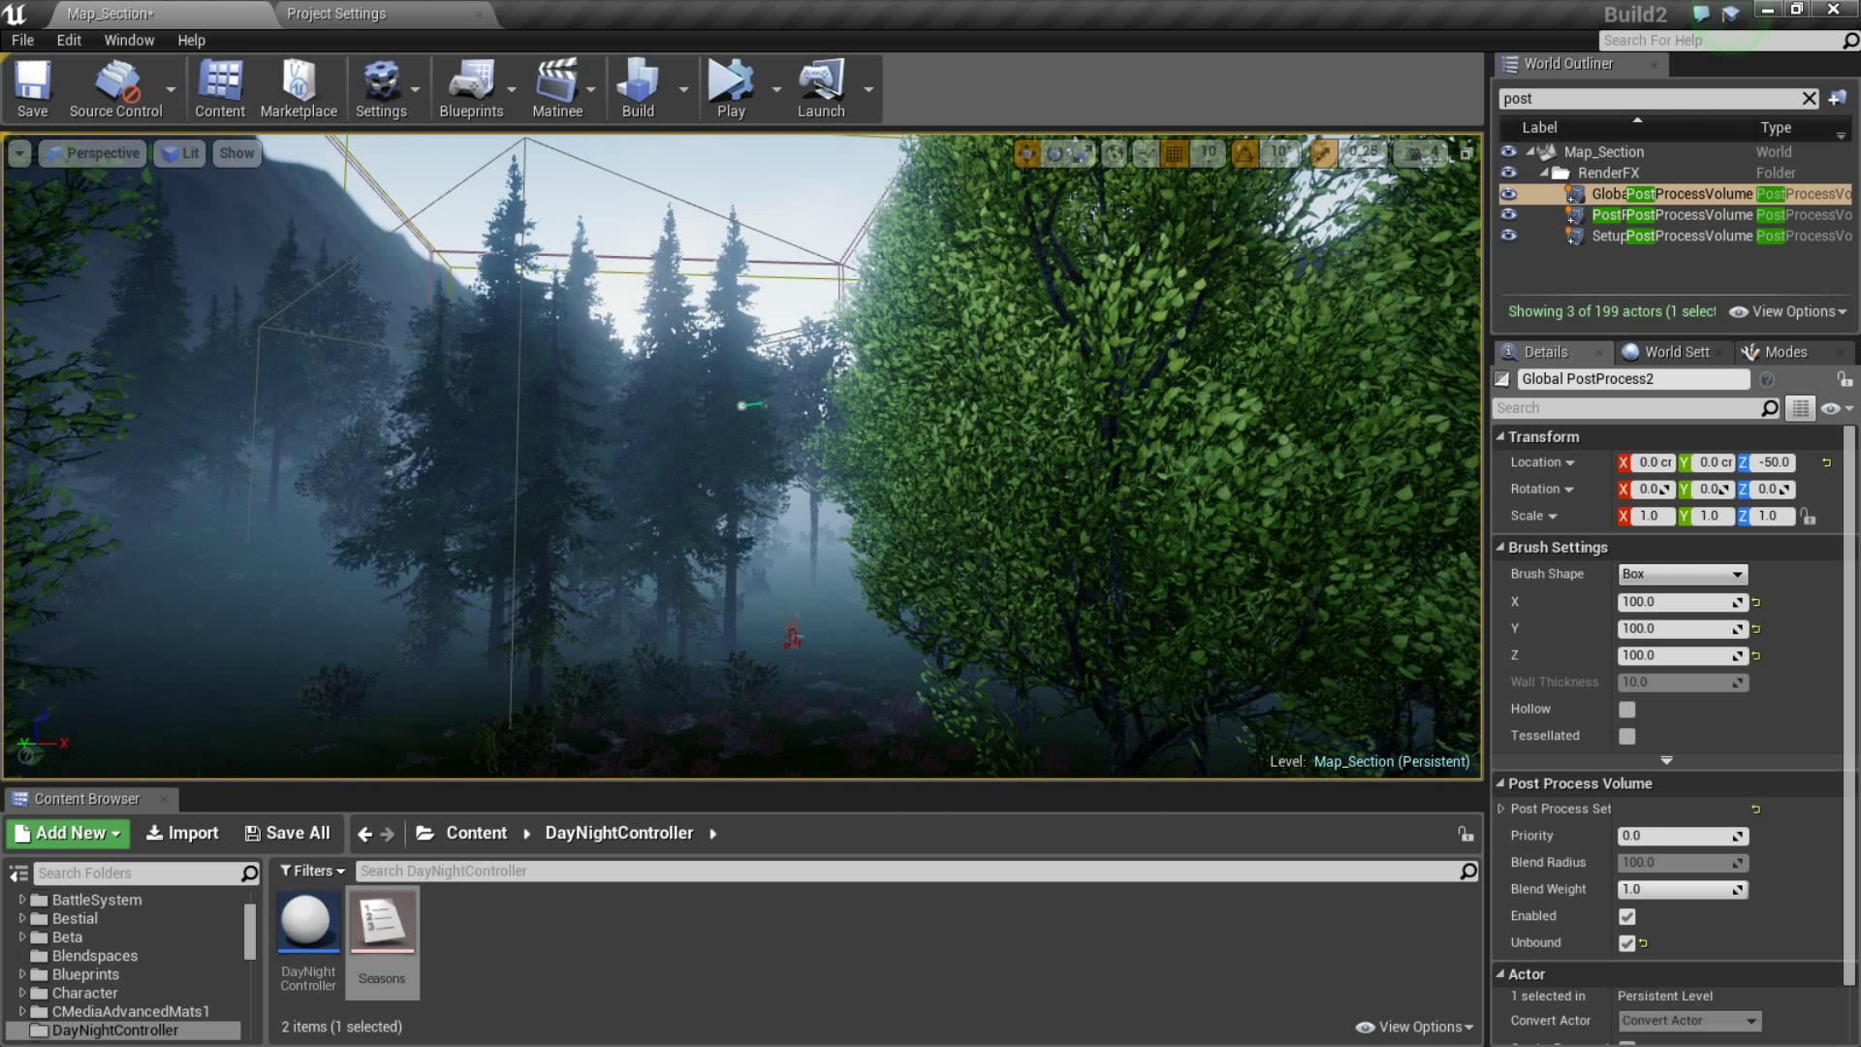
right_drag(718, 383, 1134, 417)
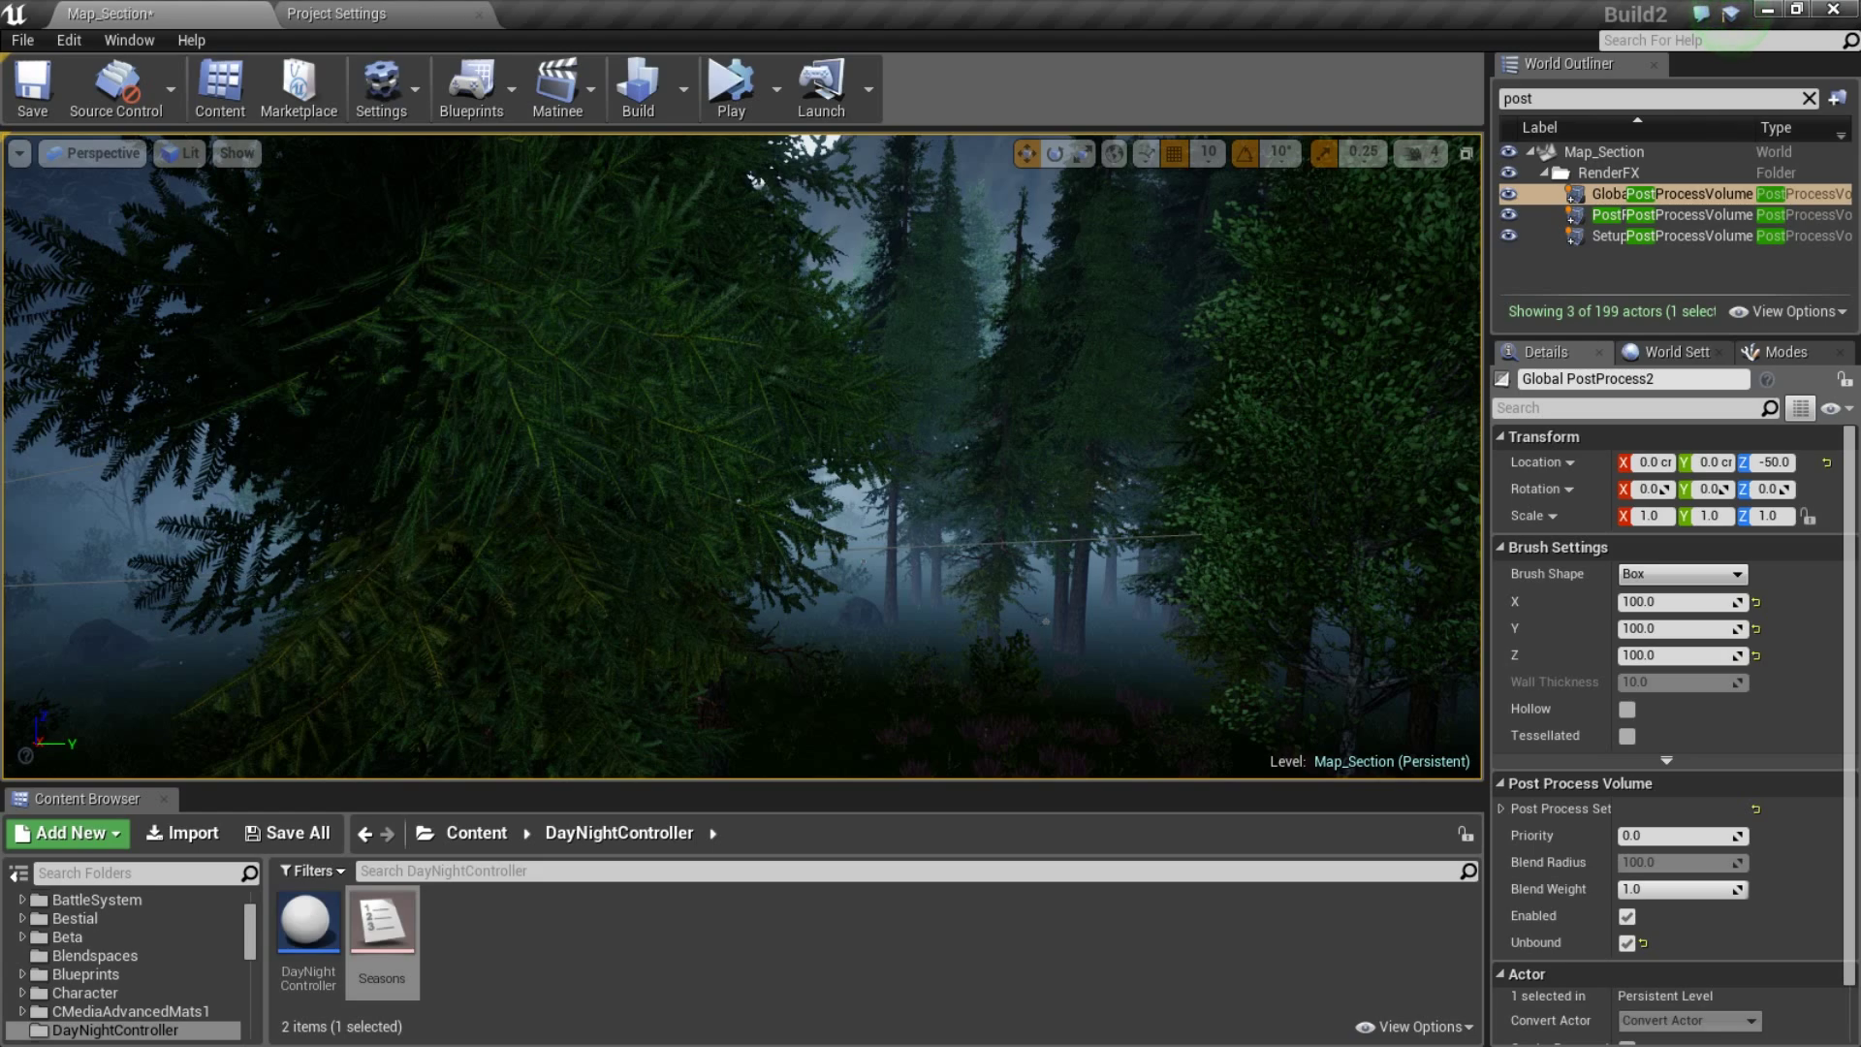
right_drag(740, 456, 1396, 470)
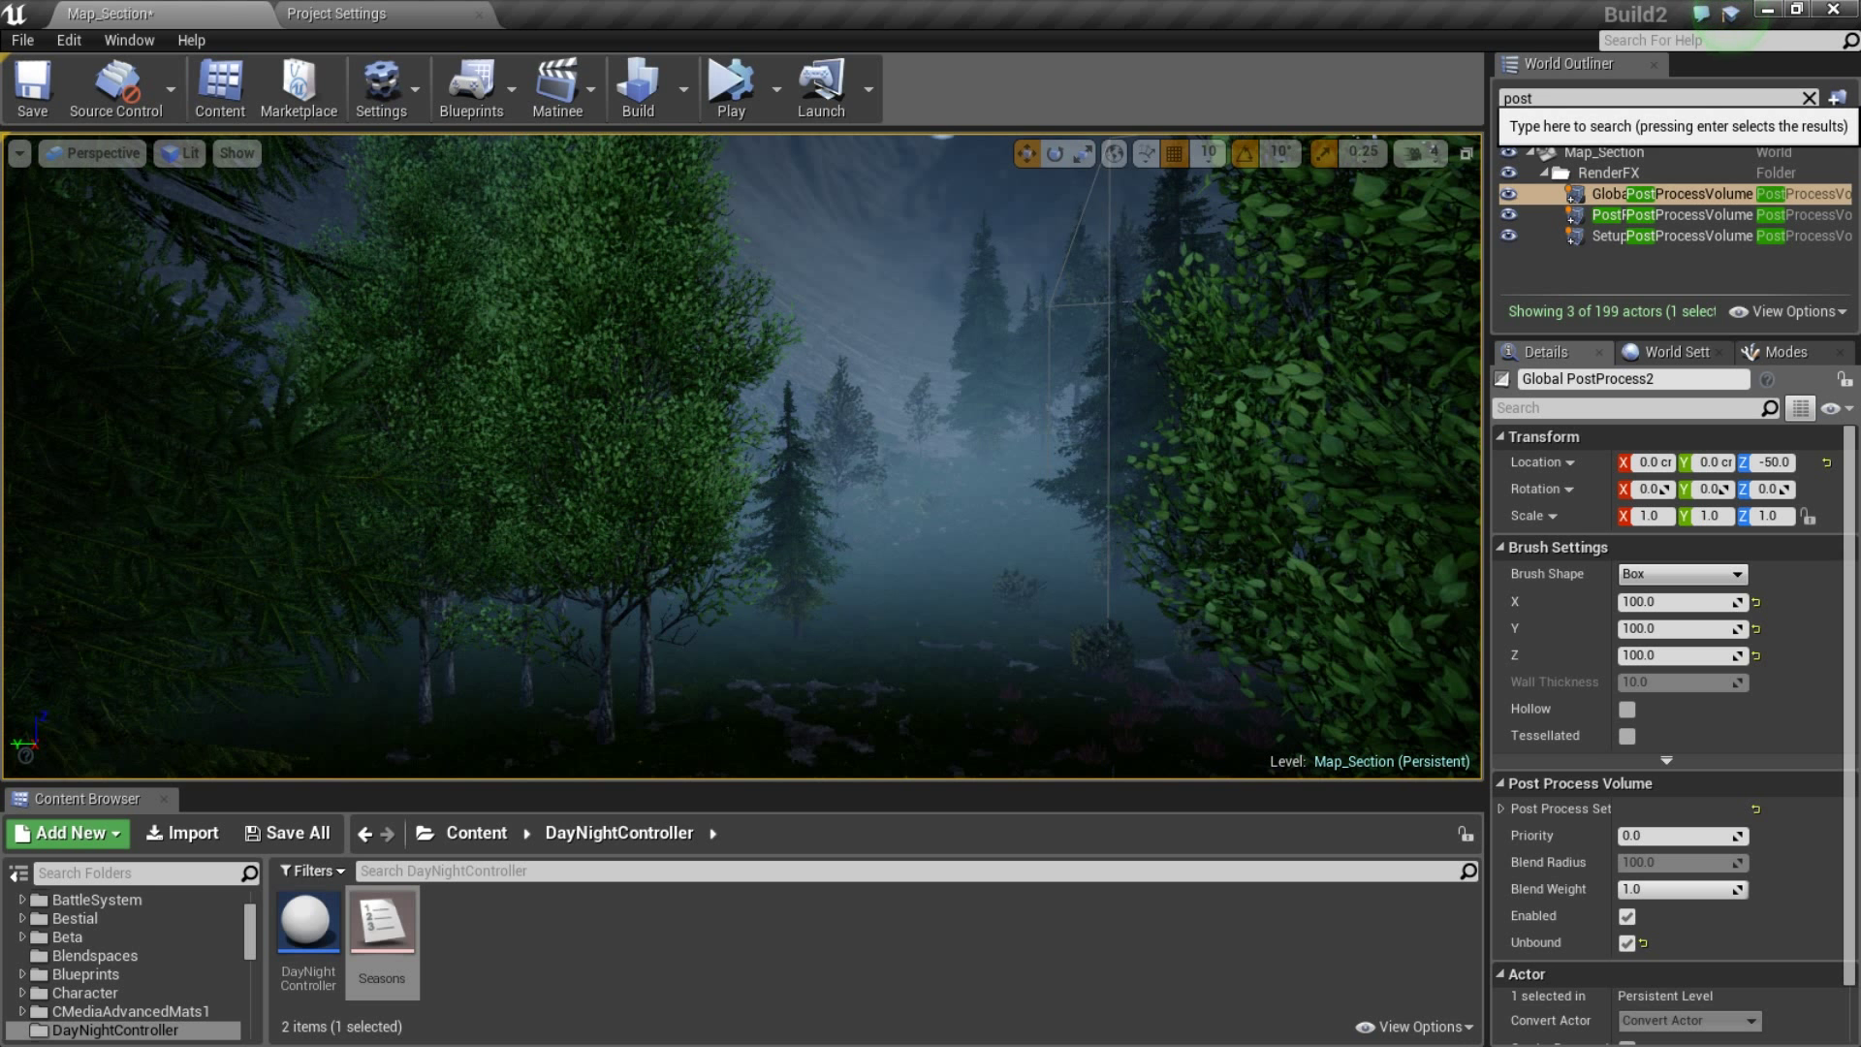
- Replace the actor filter with "day" and select the DayNightController again
click(1808, 98)
text(day)
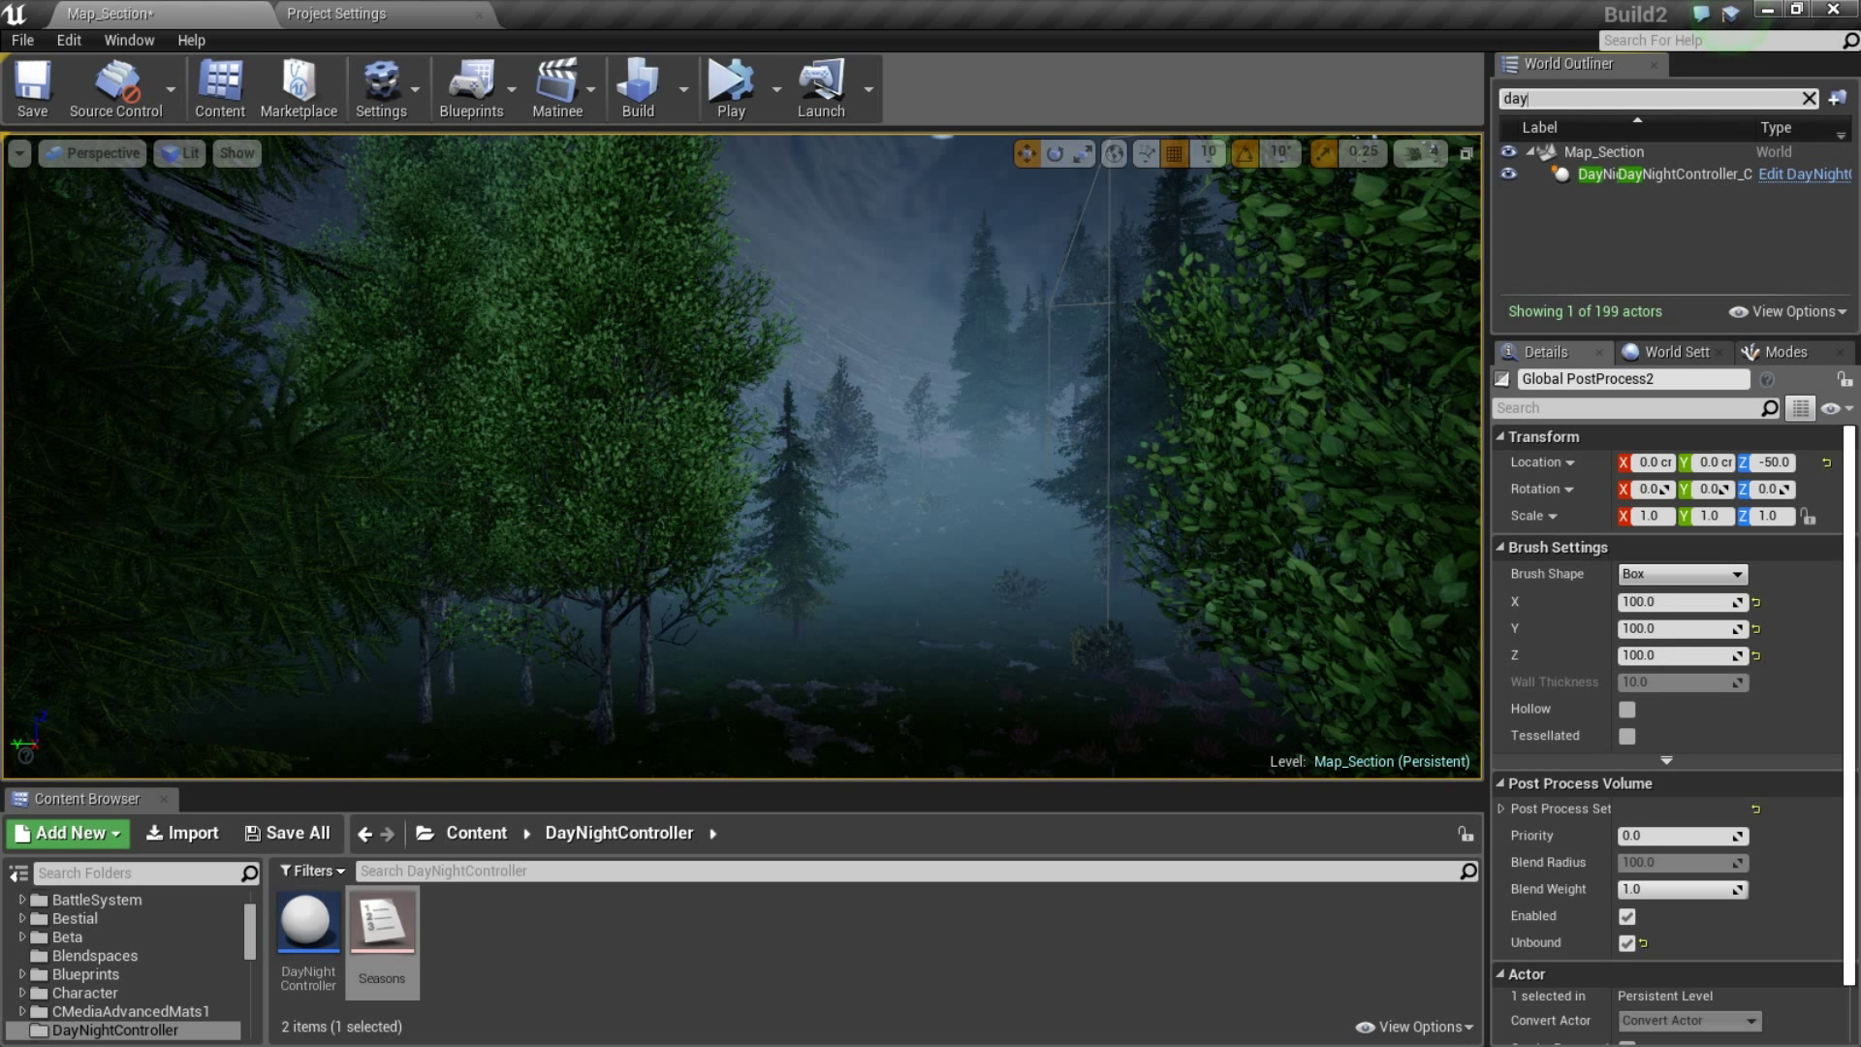
scroll(1675, 734, down, 2)
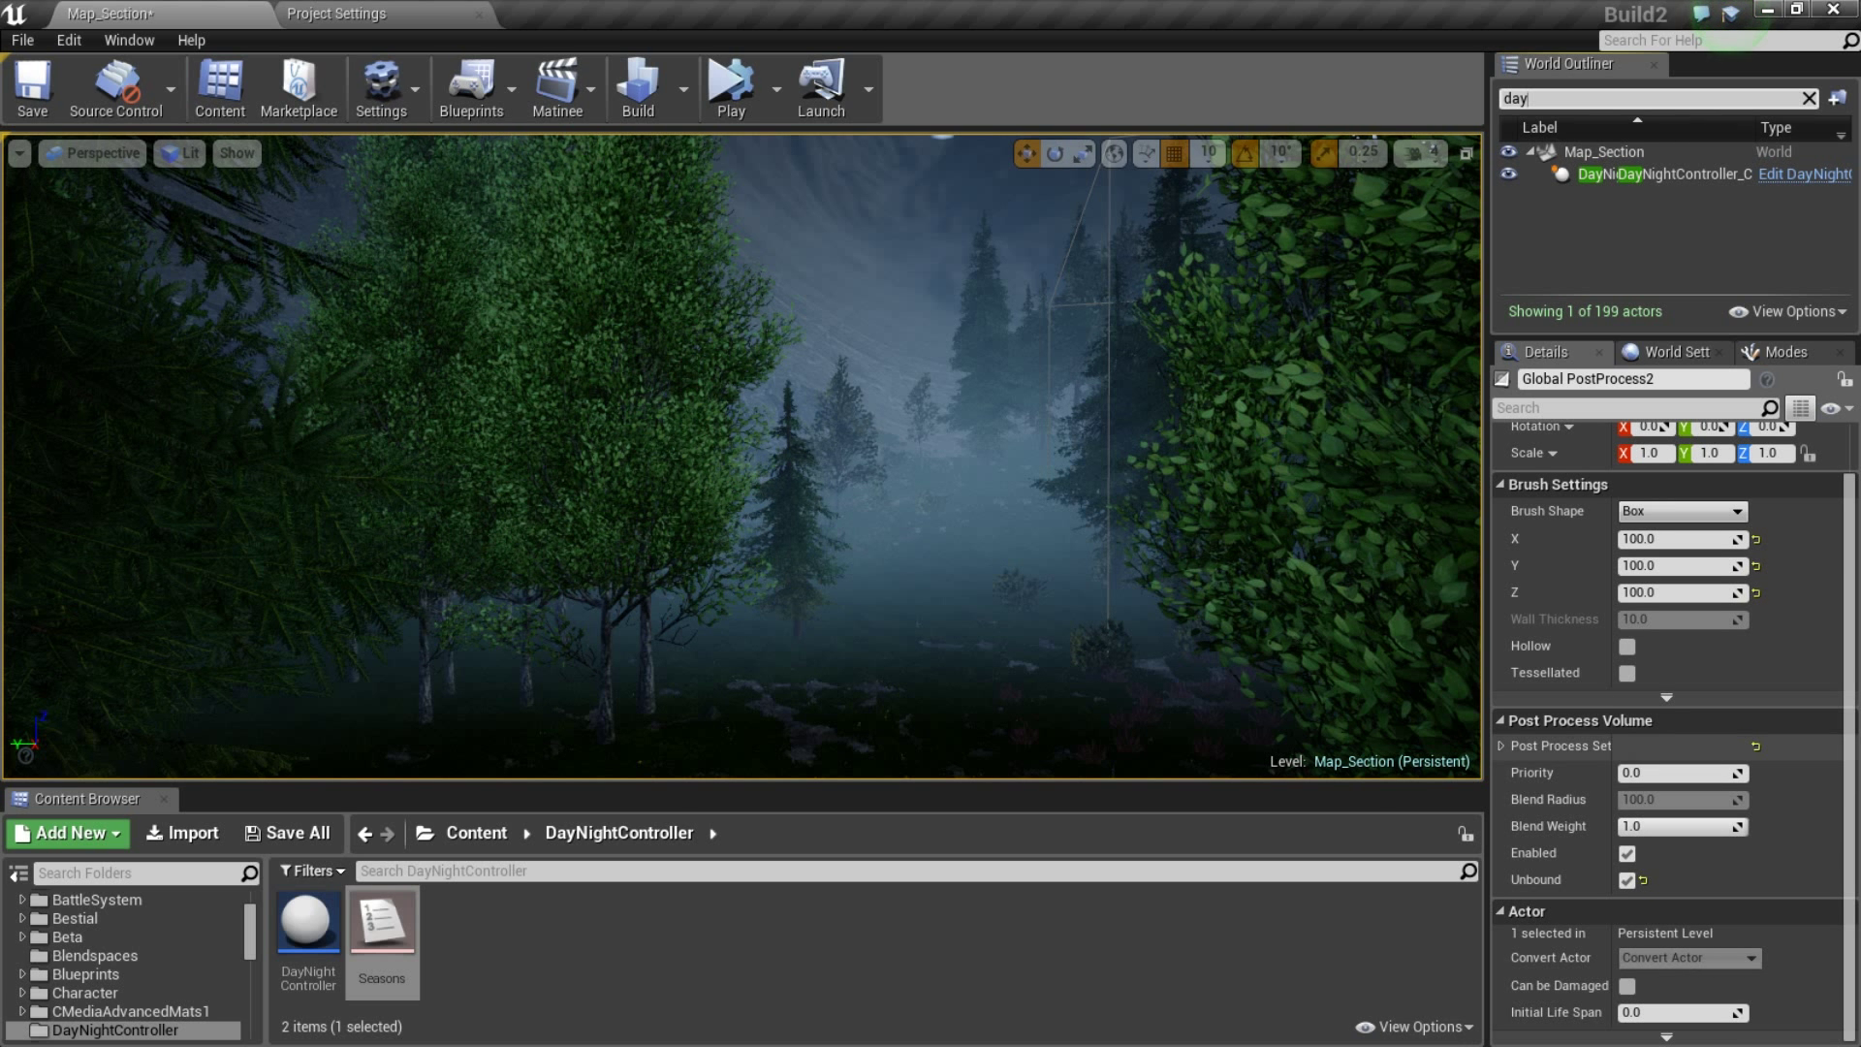
click(1638, 174)
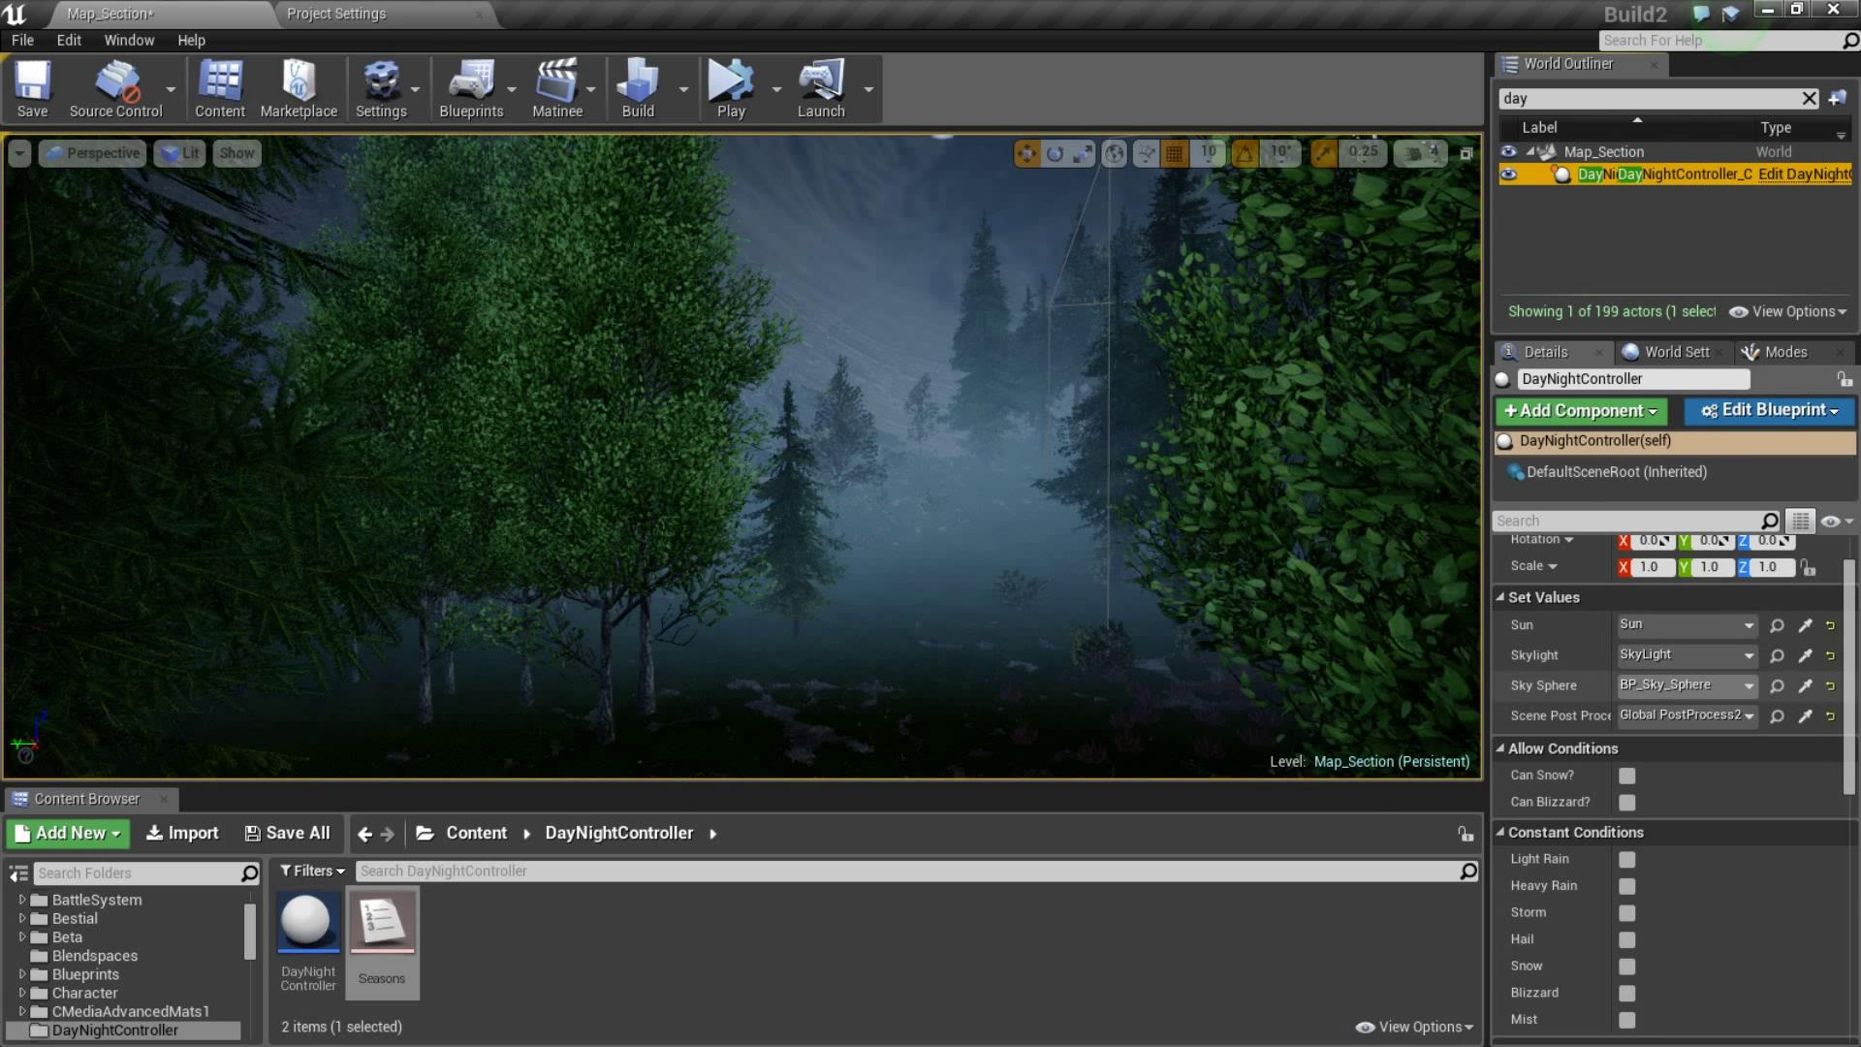
- Allow snow on the DayNightController, look over the forest, and disallow snow again
scroll(1667, 688, down, 3)
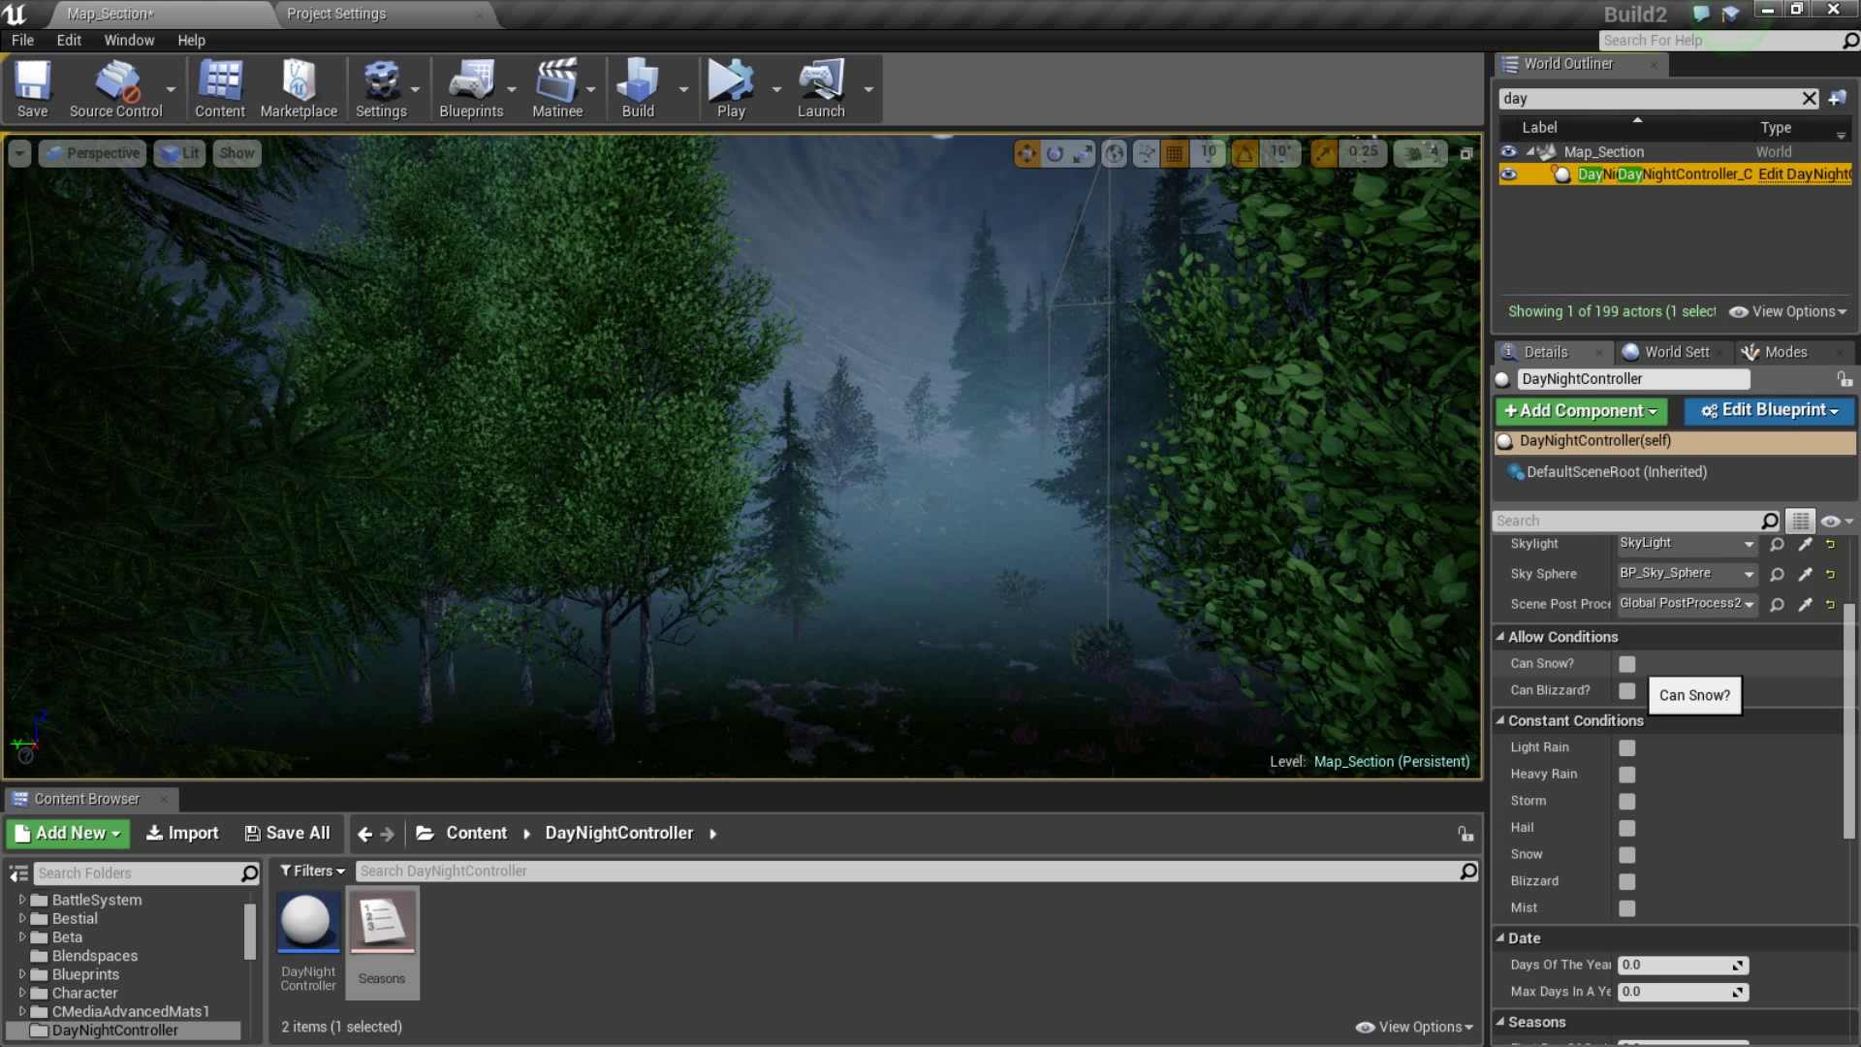
click(1627, 664)
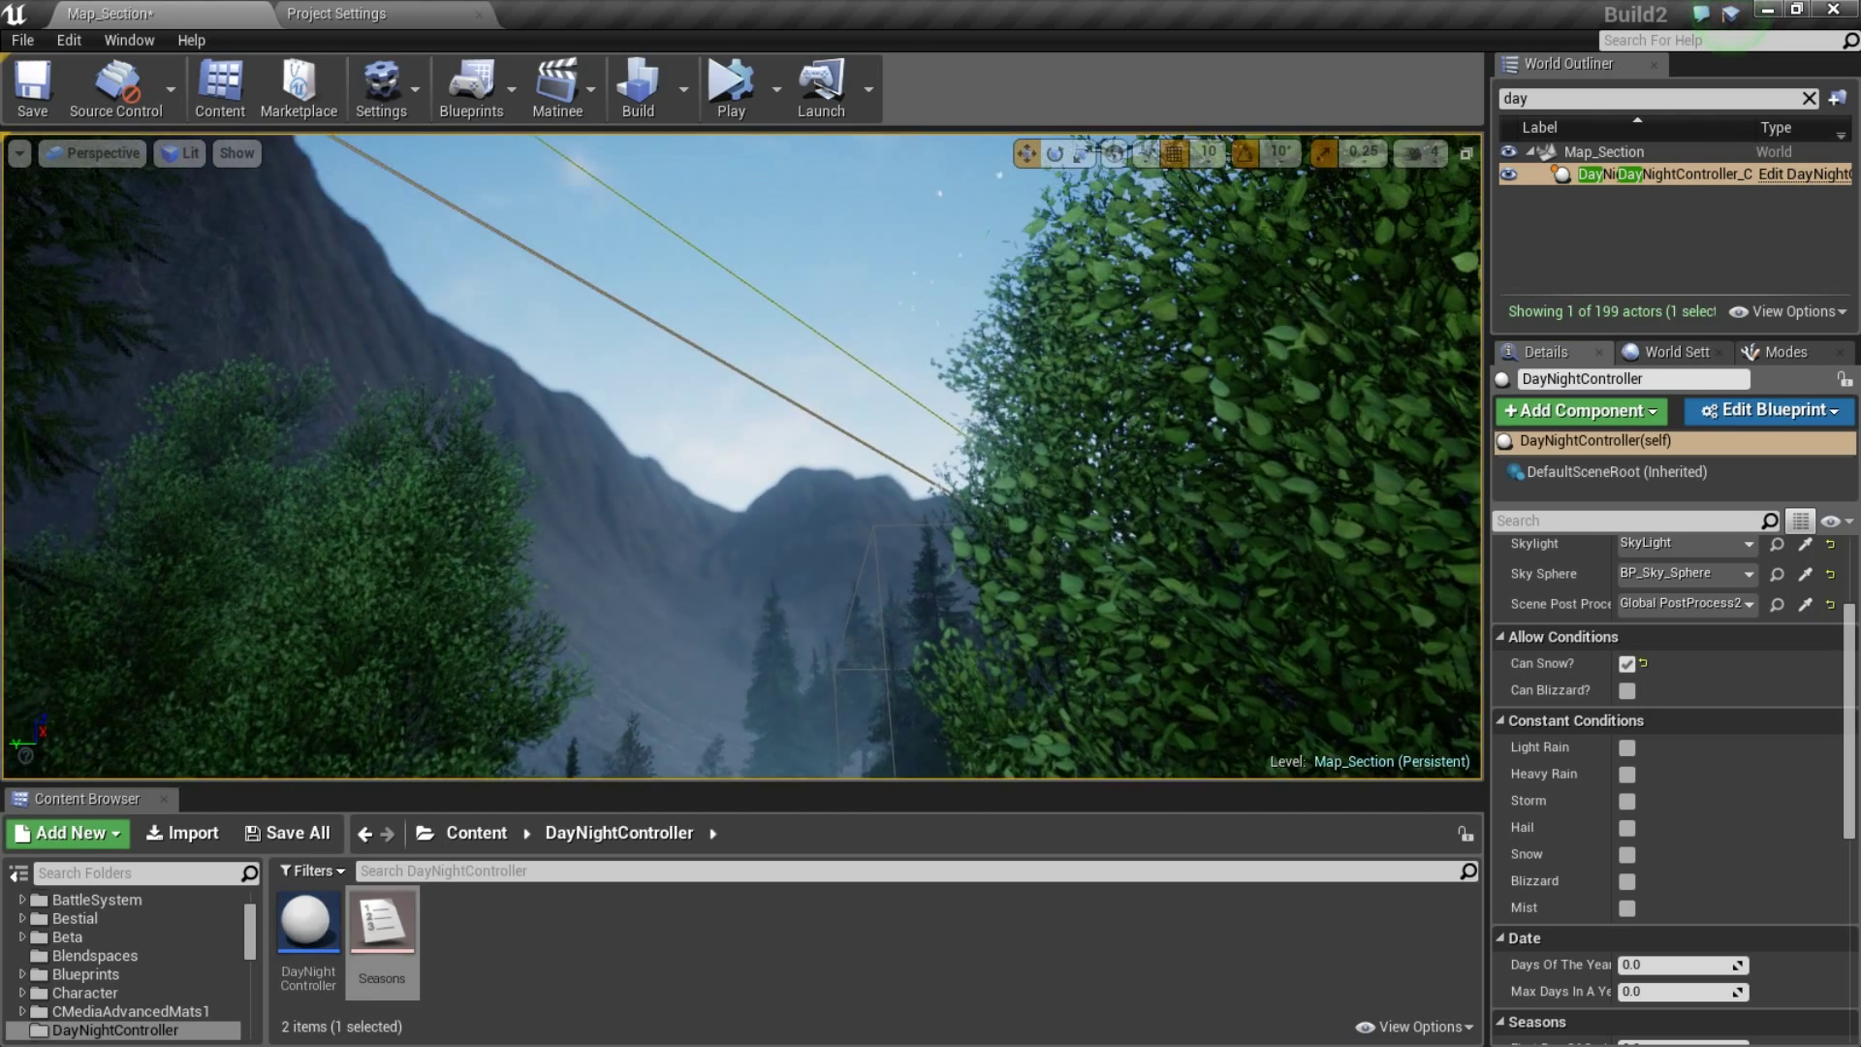
right_drag(740, 455, 834, 698)
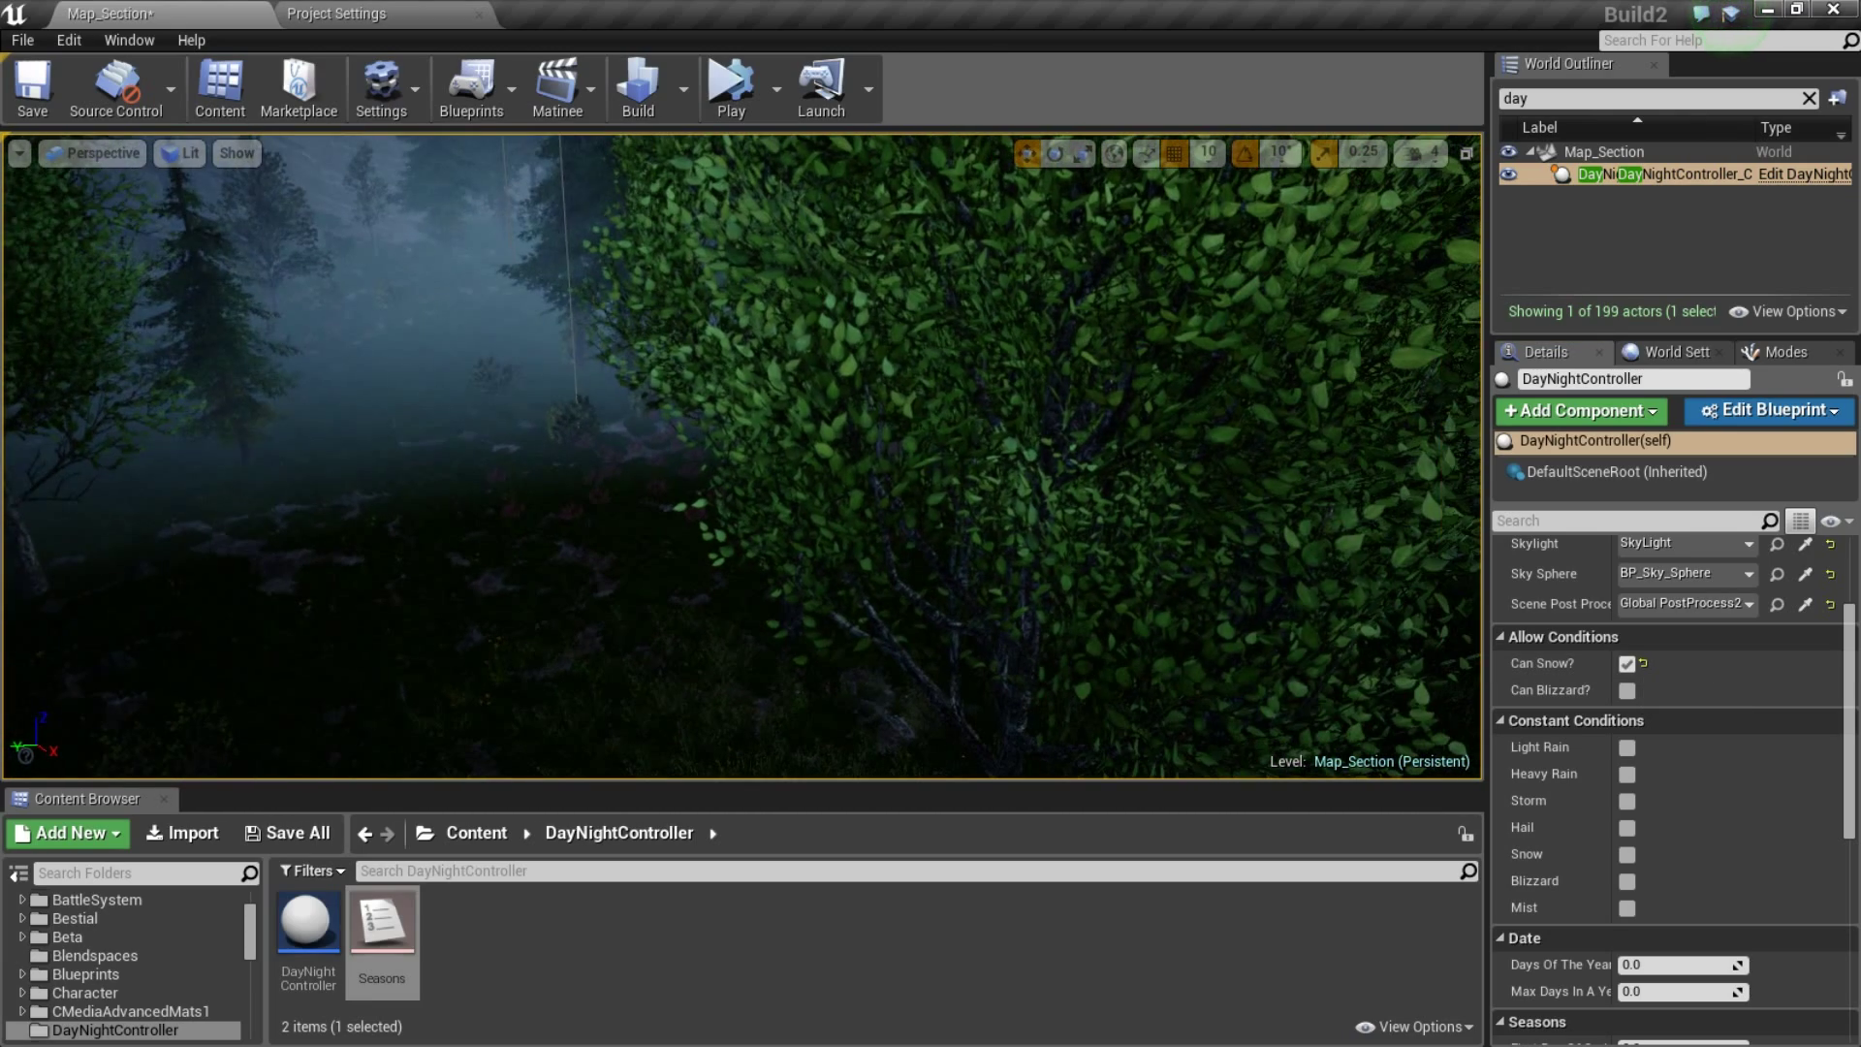
click(1628, 664)
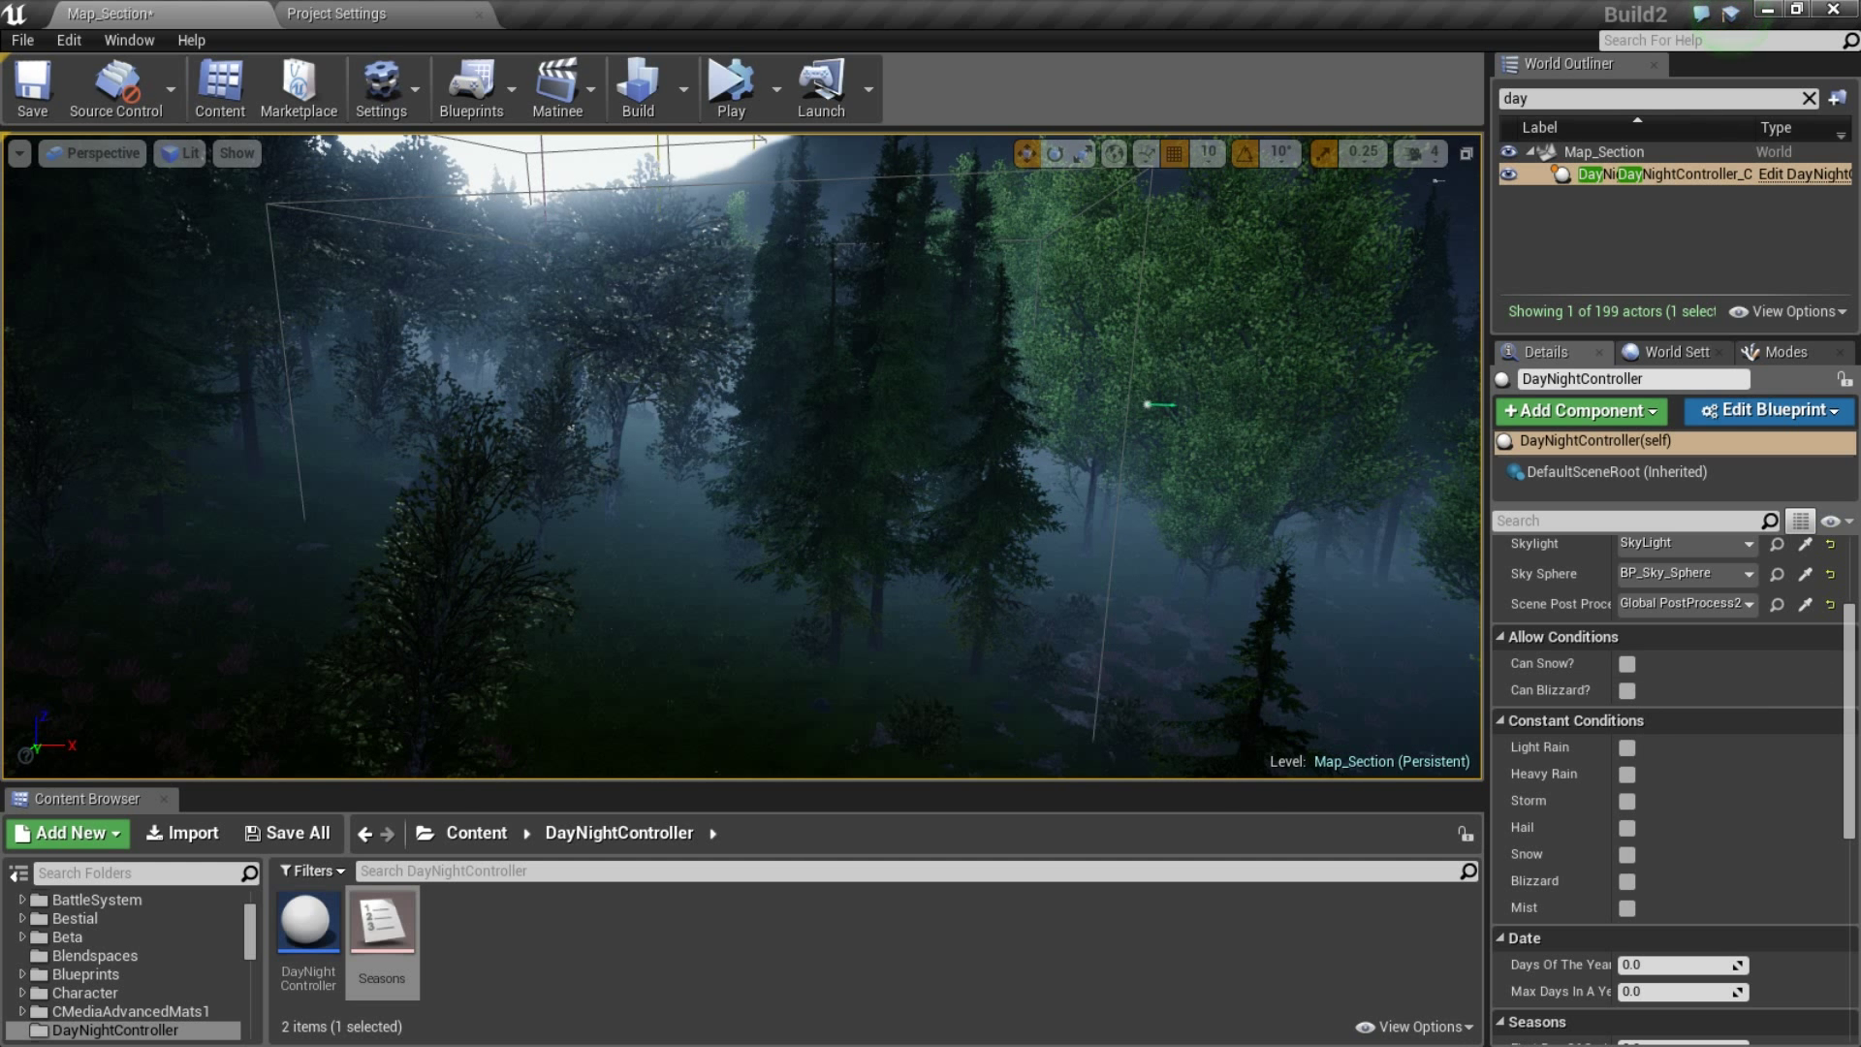
- Inspect the rocky and wooded areas of the level, and switch to the Epic Games Launcher's project library
right_drag(743, 456, 694, 484)
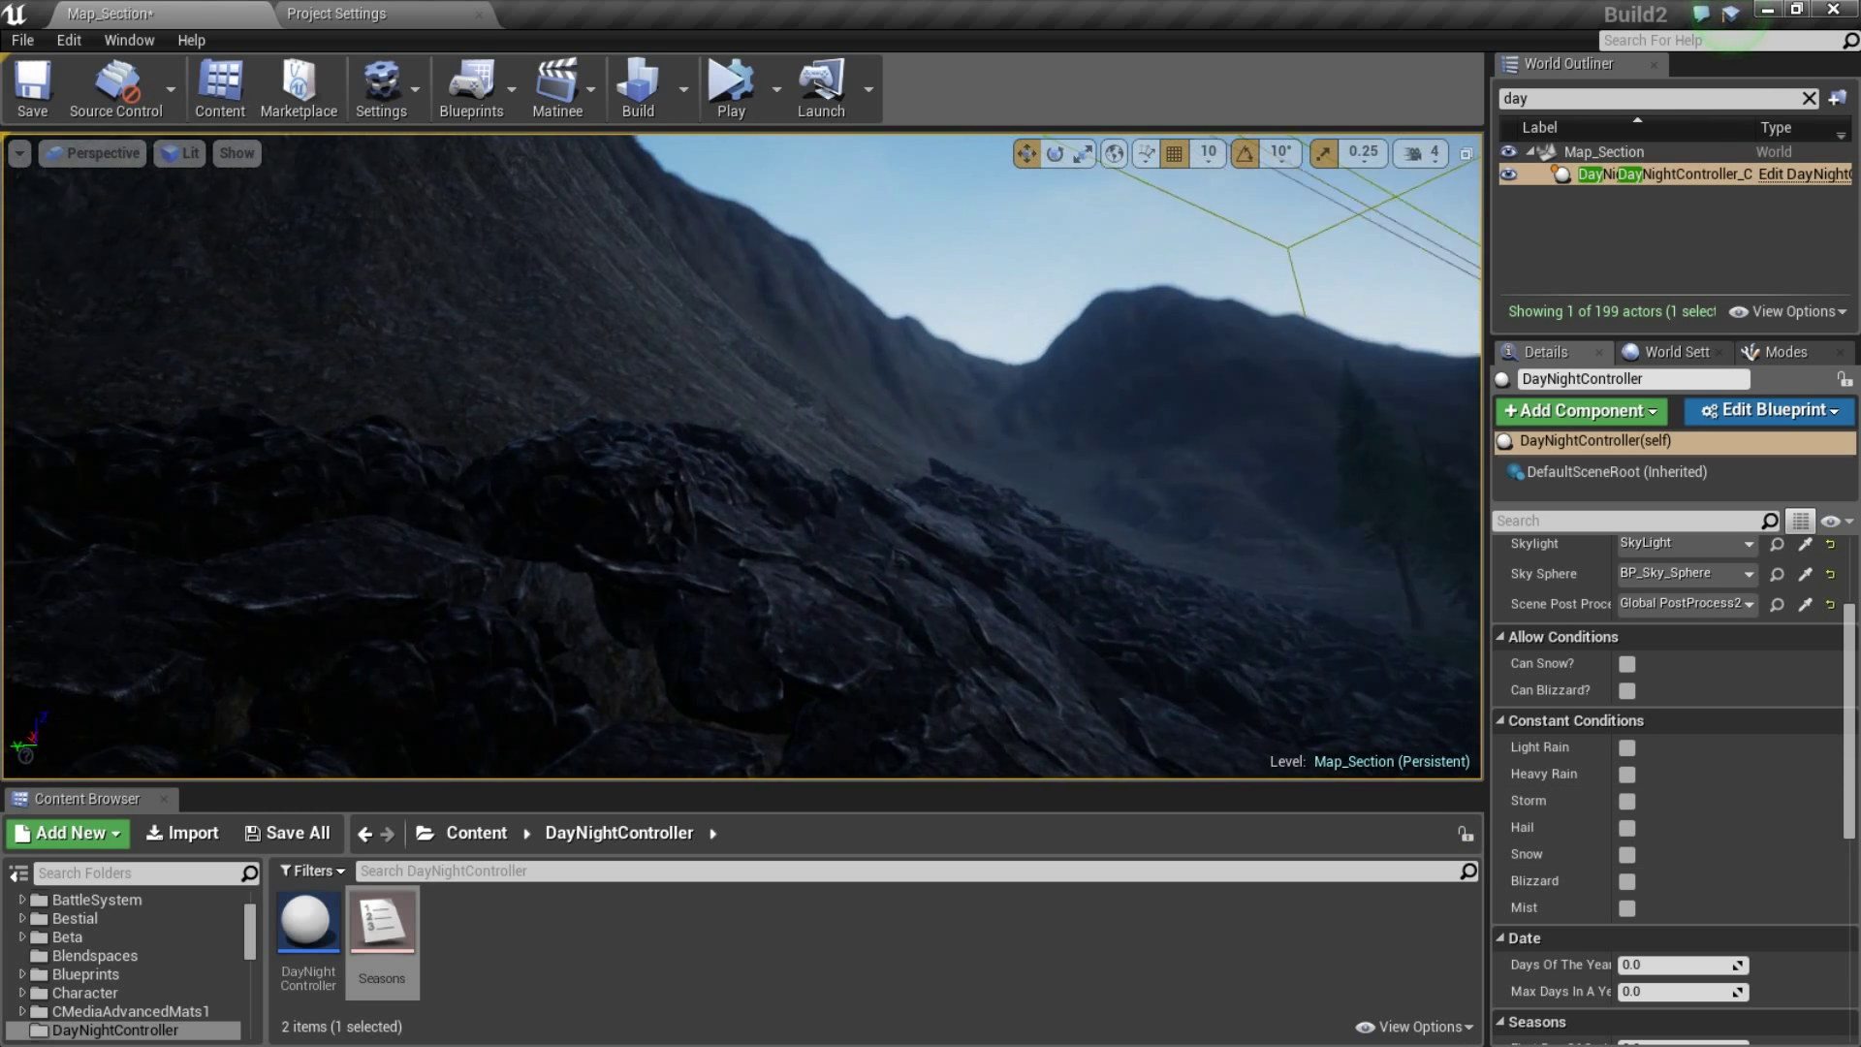
right_drag(1129, 456, 354, 456)
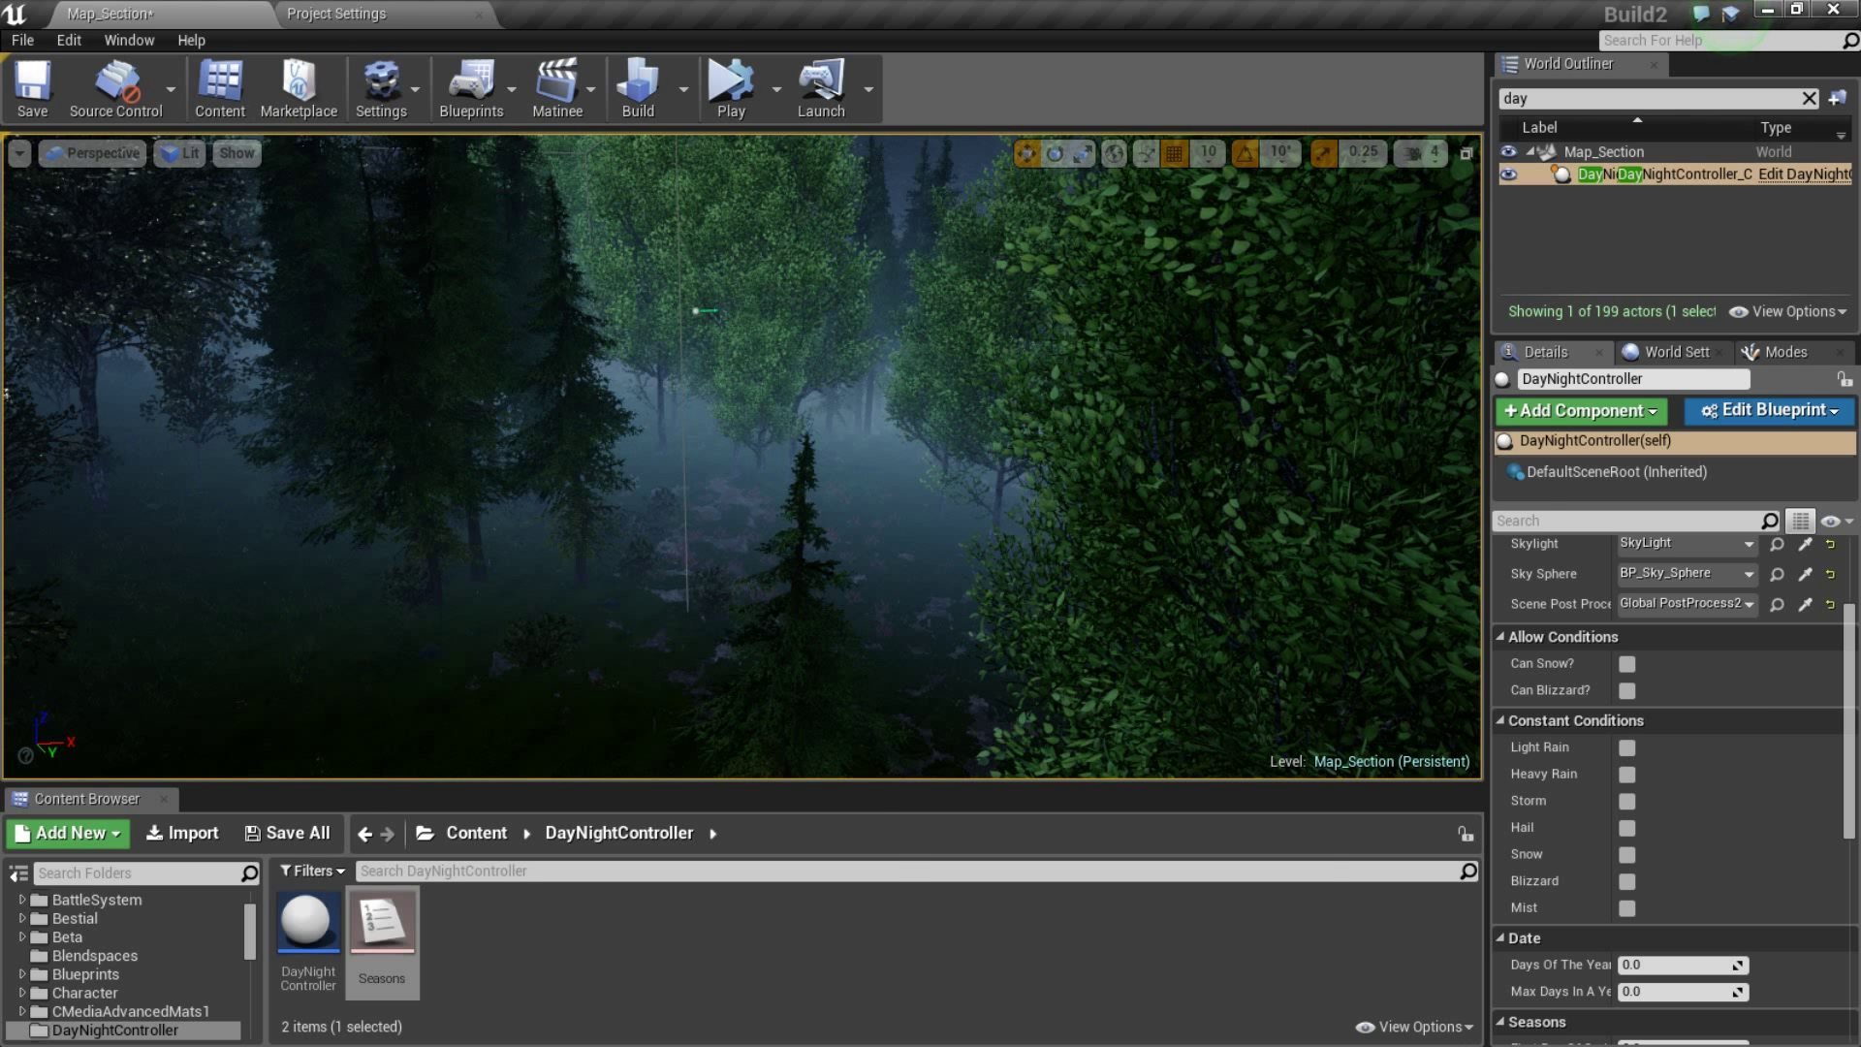
click(1731, 13)
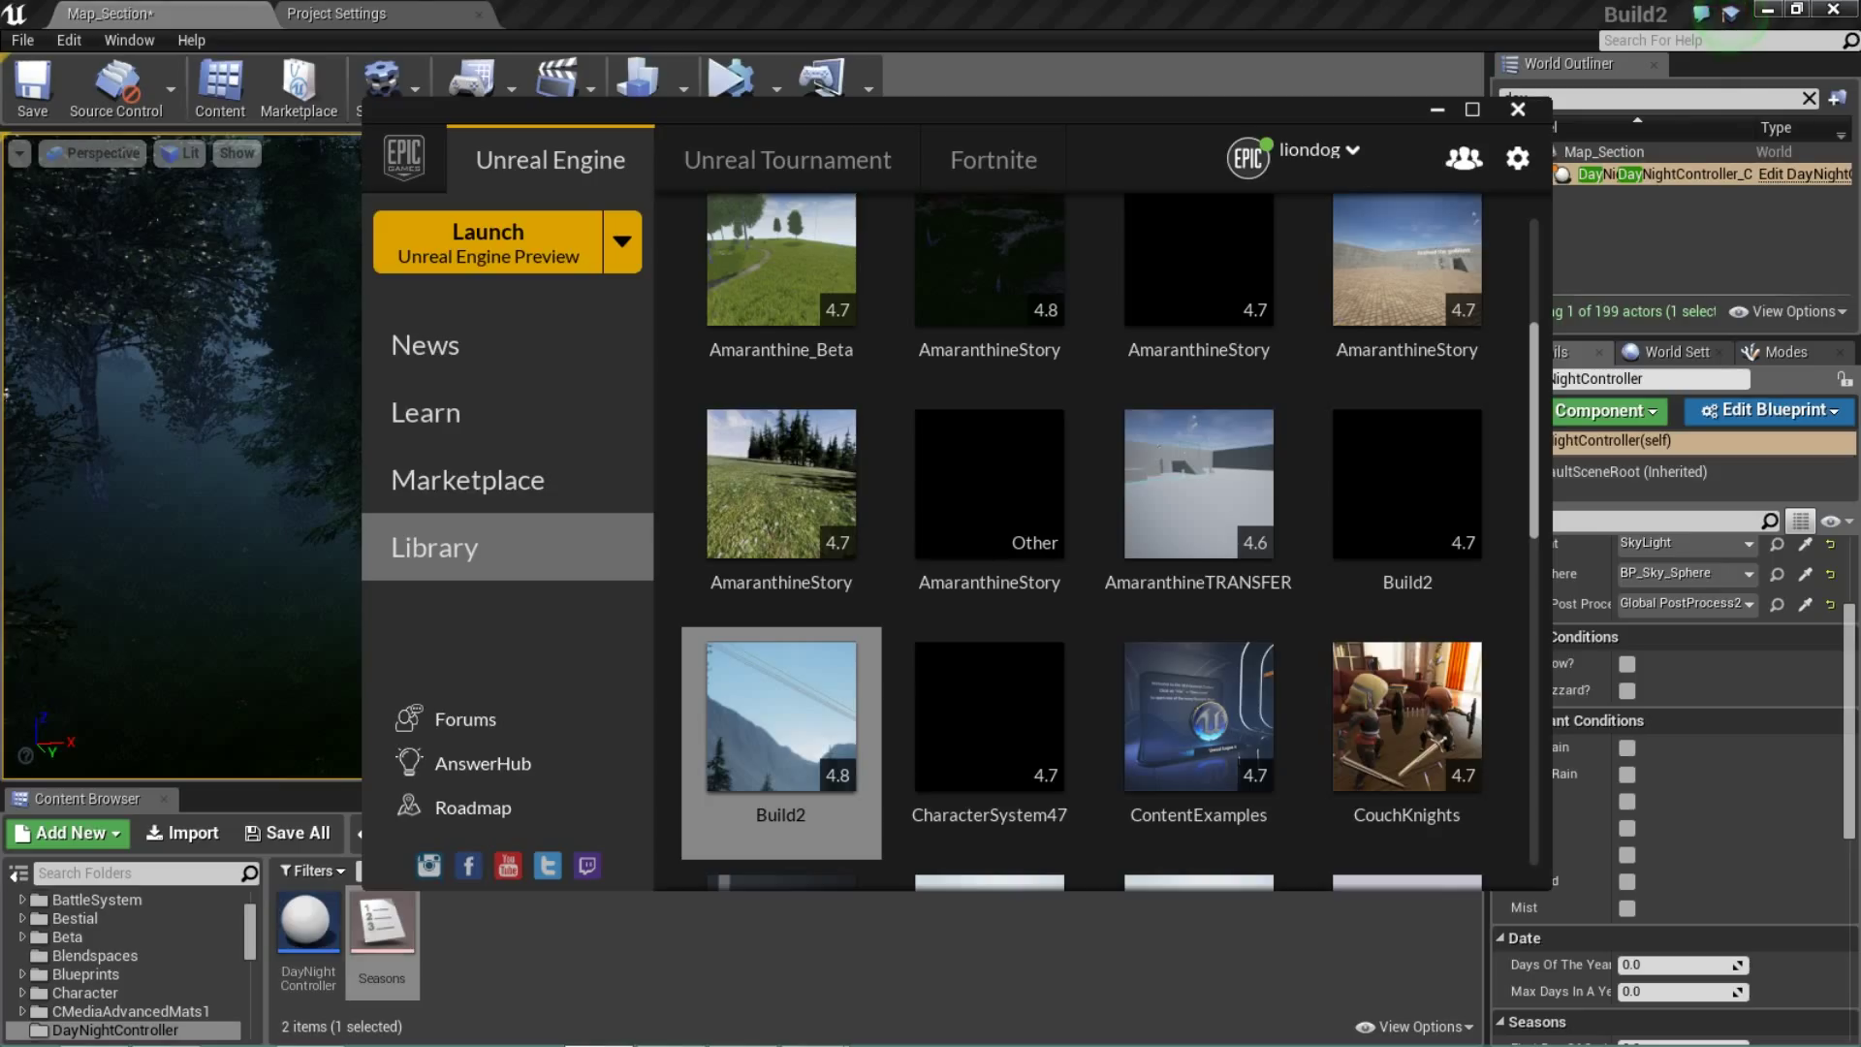
- Open the SuperGenius Weather FX pack in the Marketplace and read its description, included effects and technical details
click(468, 479)
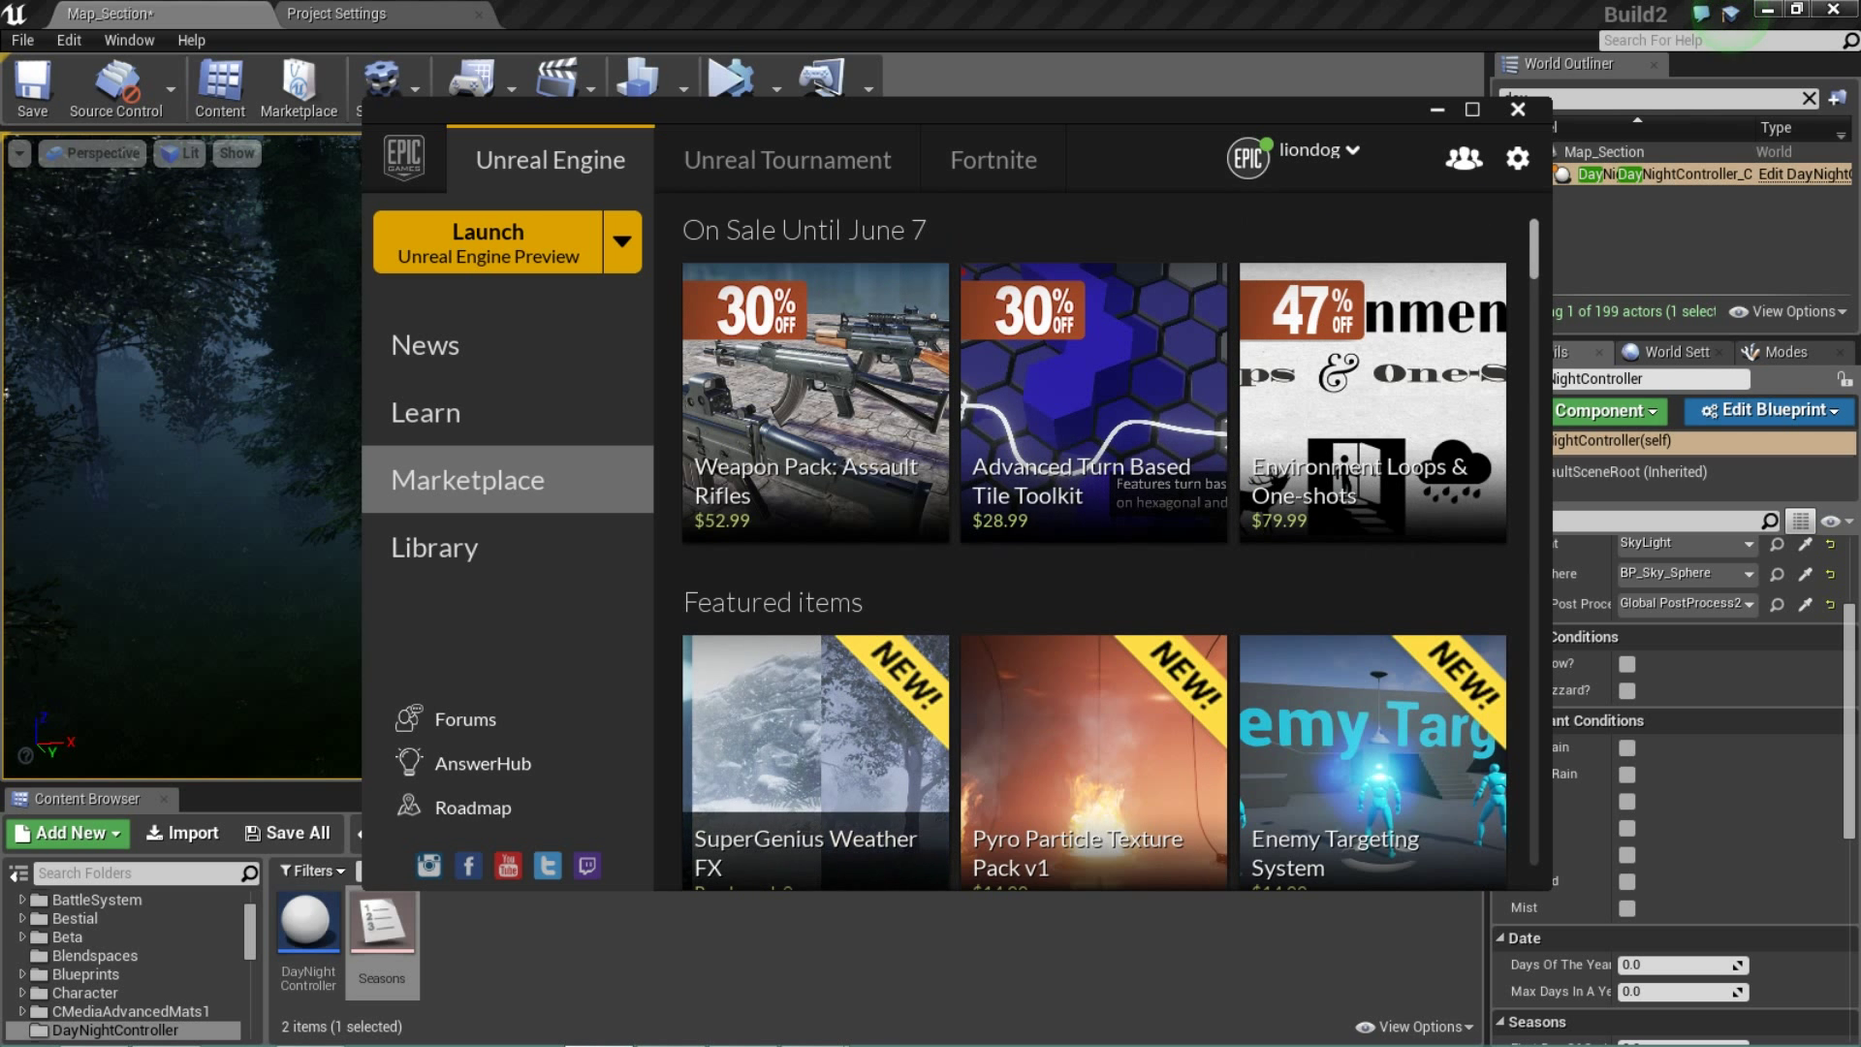
scroll(1094, 541, down, 2)
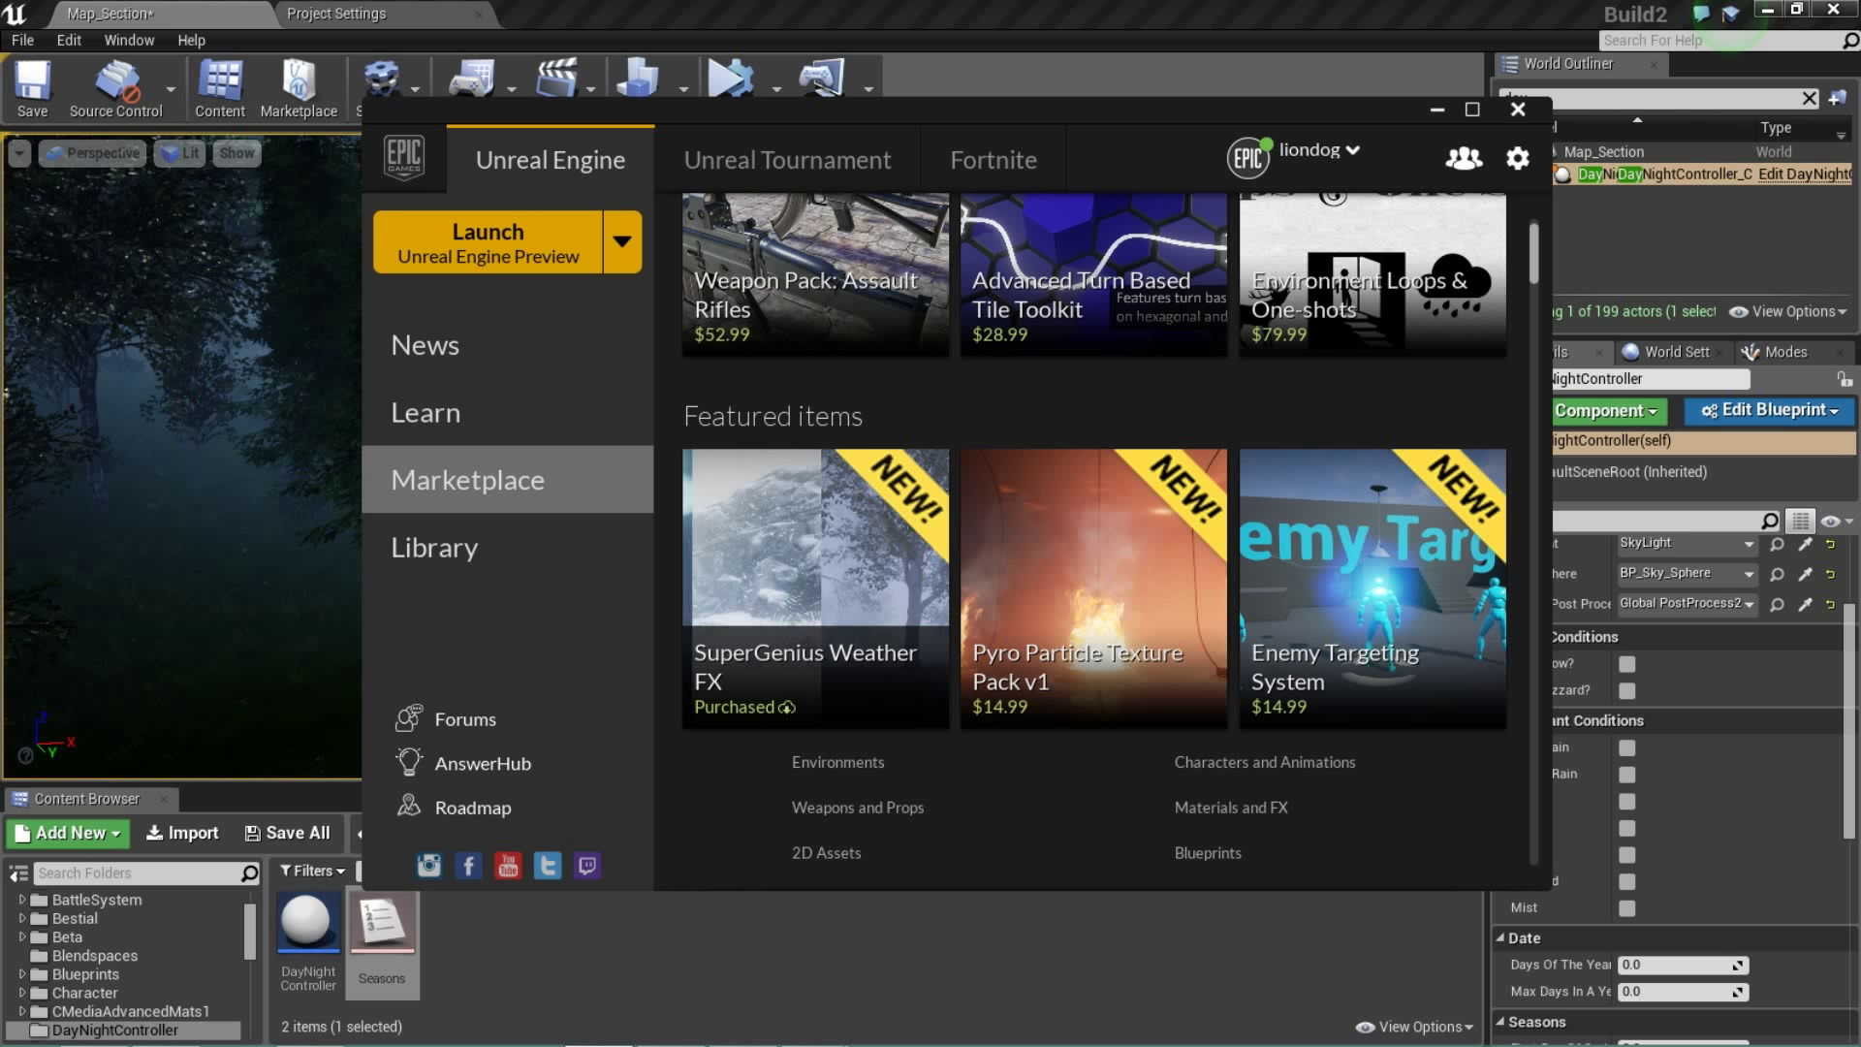
click(814, 587)
scroll(1095, 541, down, 3)
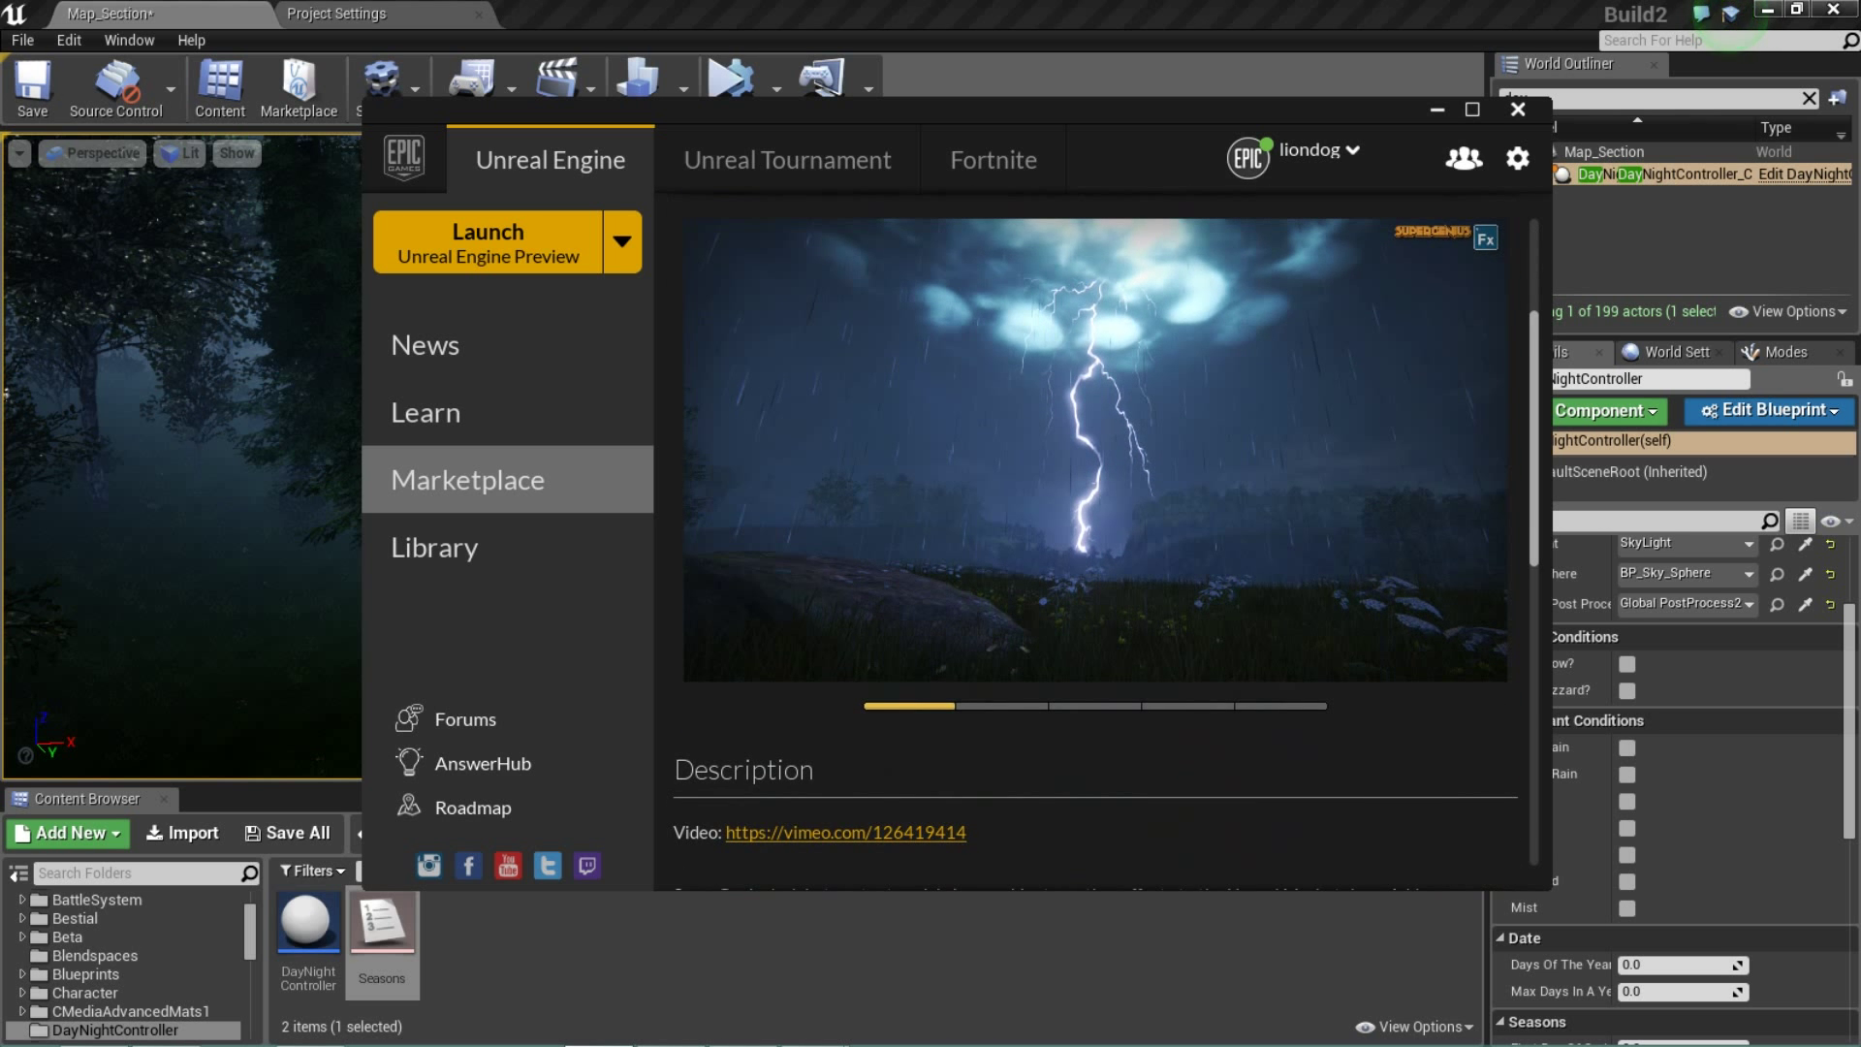
scroll(1095, 541, down, 5)
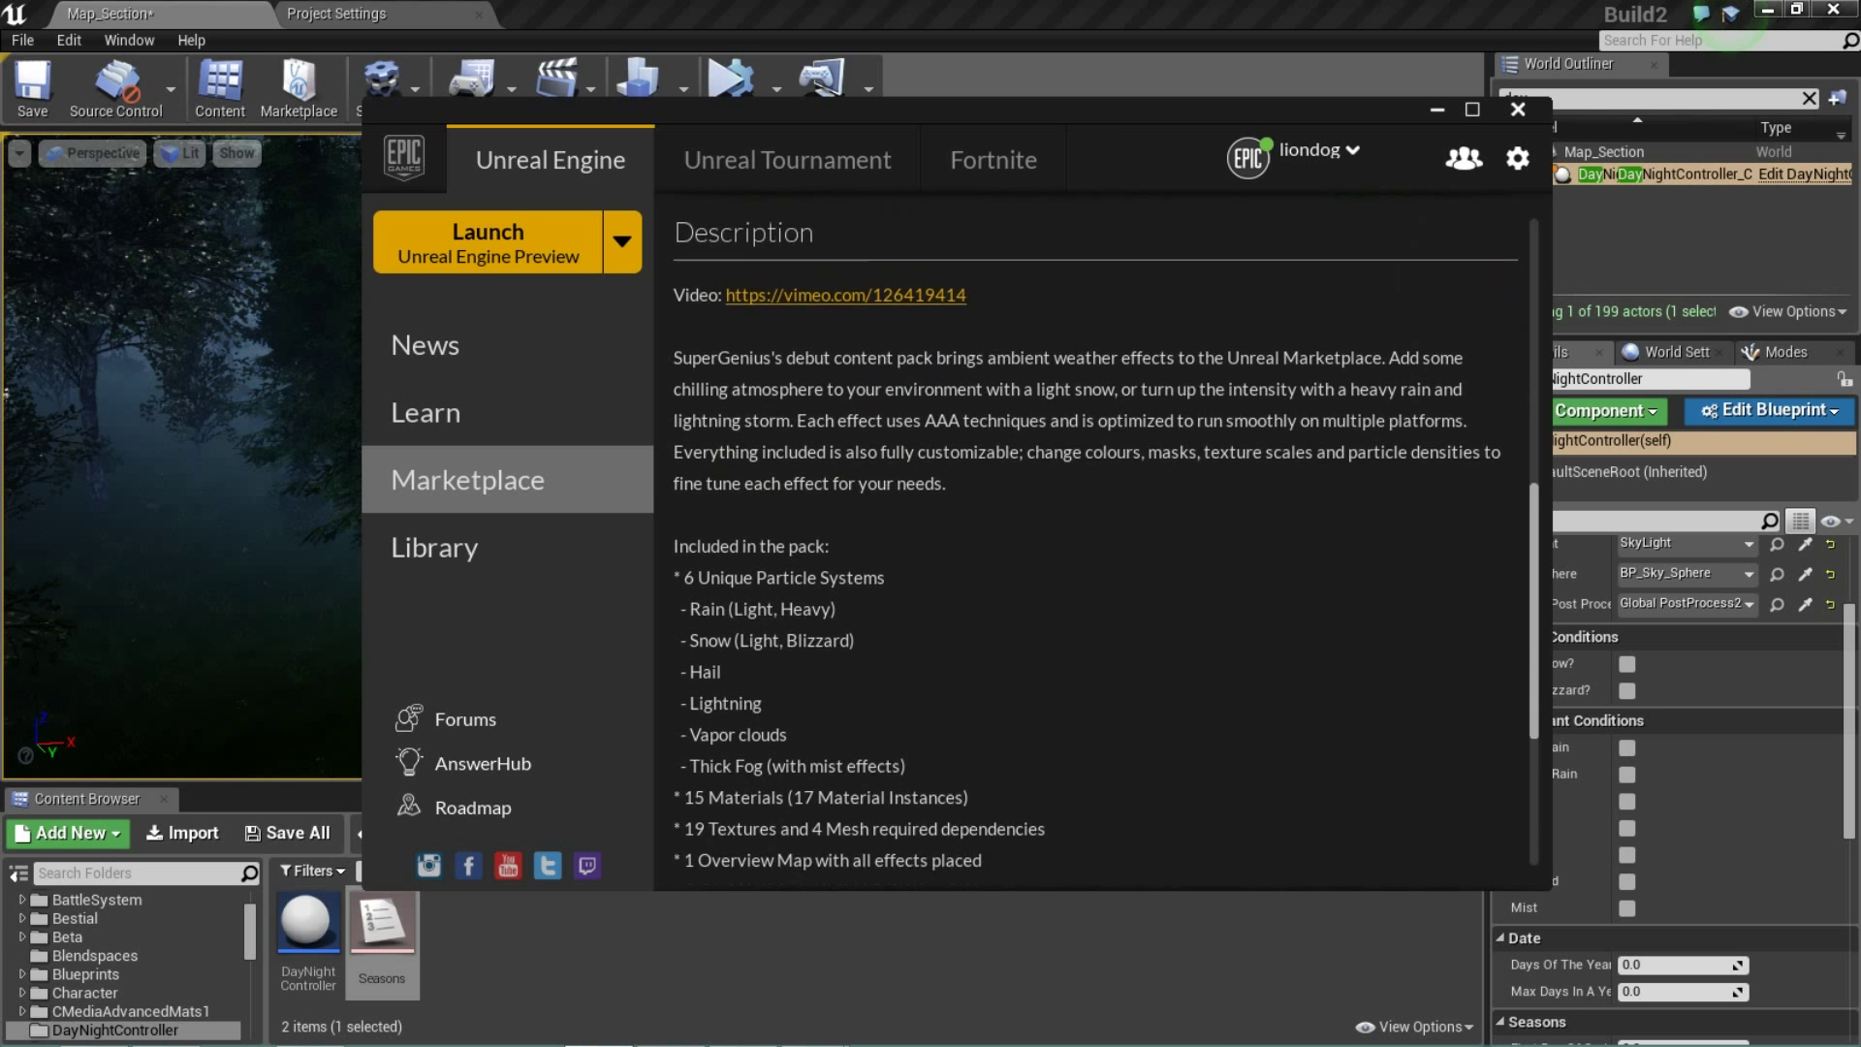
scroll(1095, 541, down, 5)
scroll(1096, 540, up, 1)
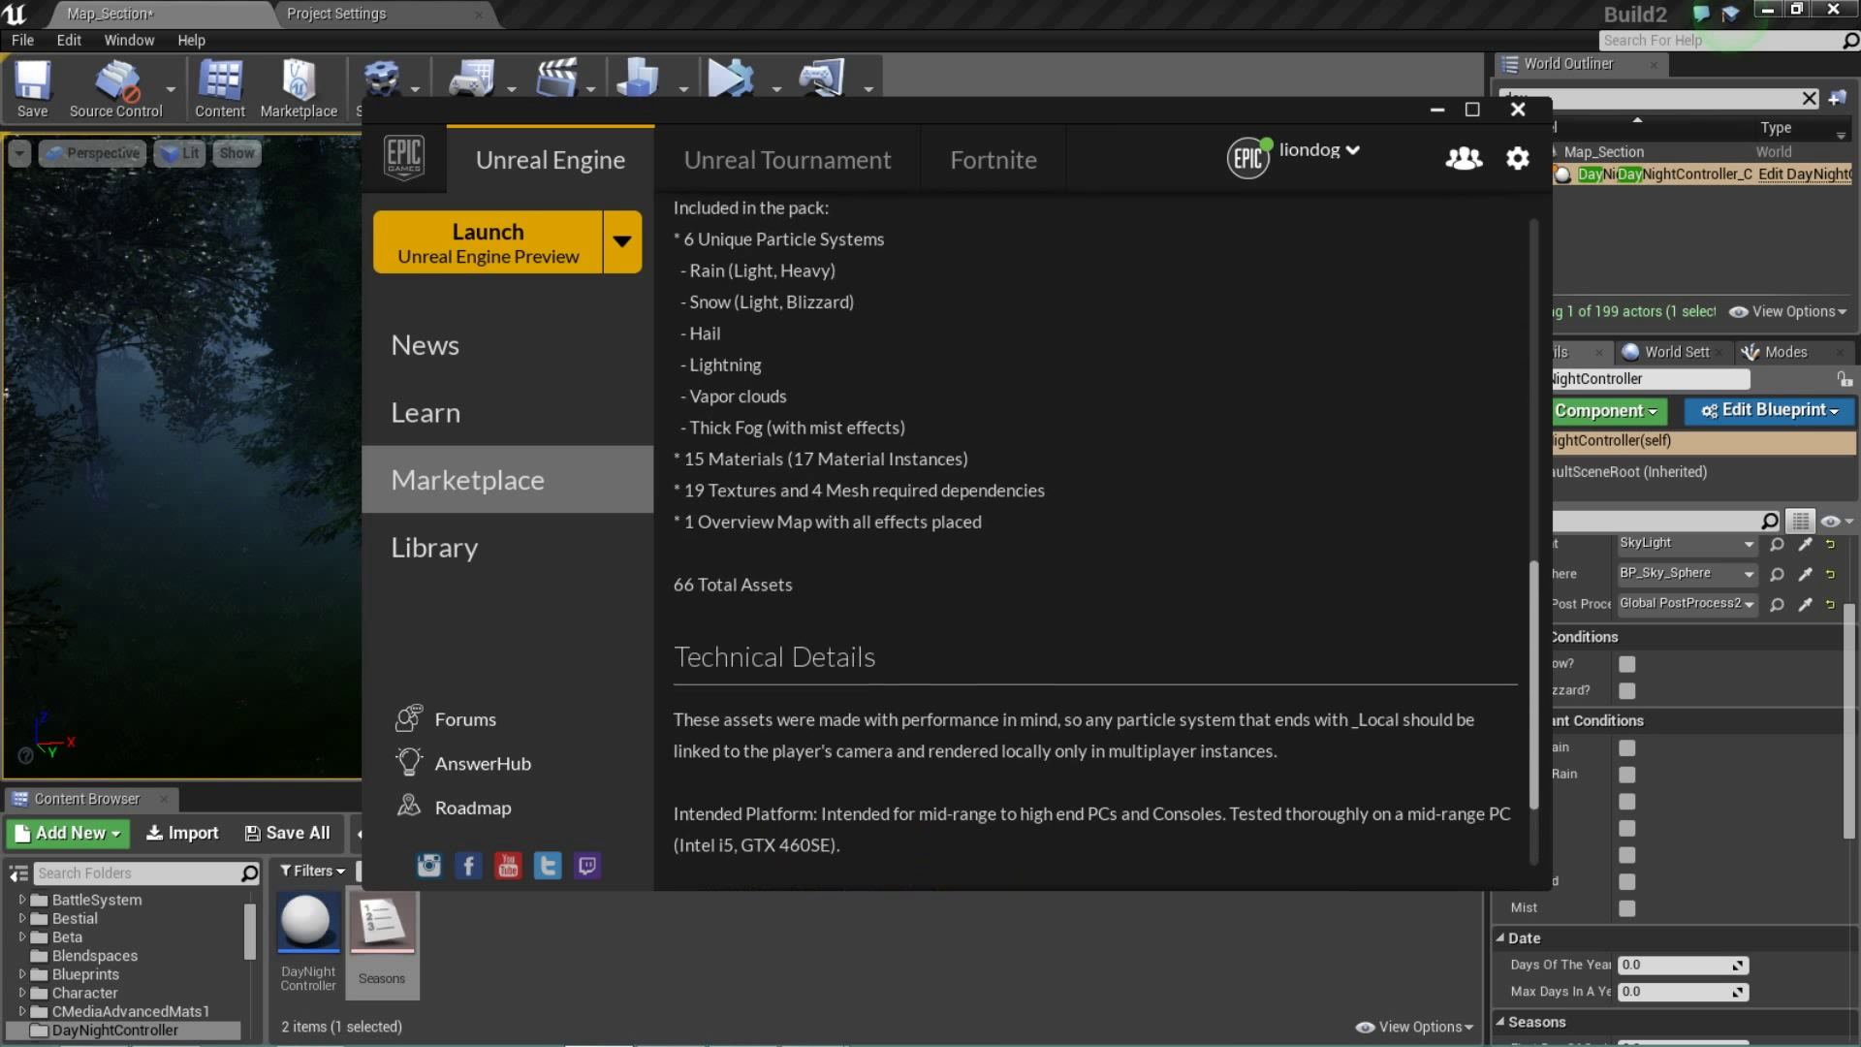
scroll(1095, 541, up, 10)
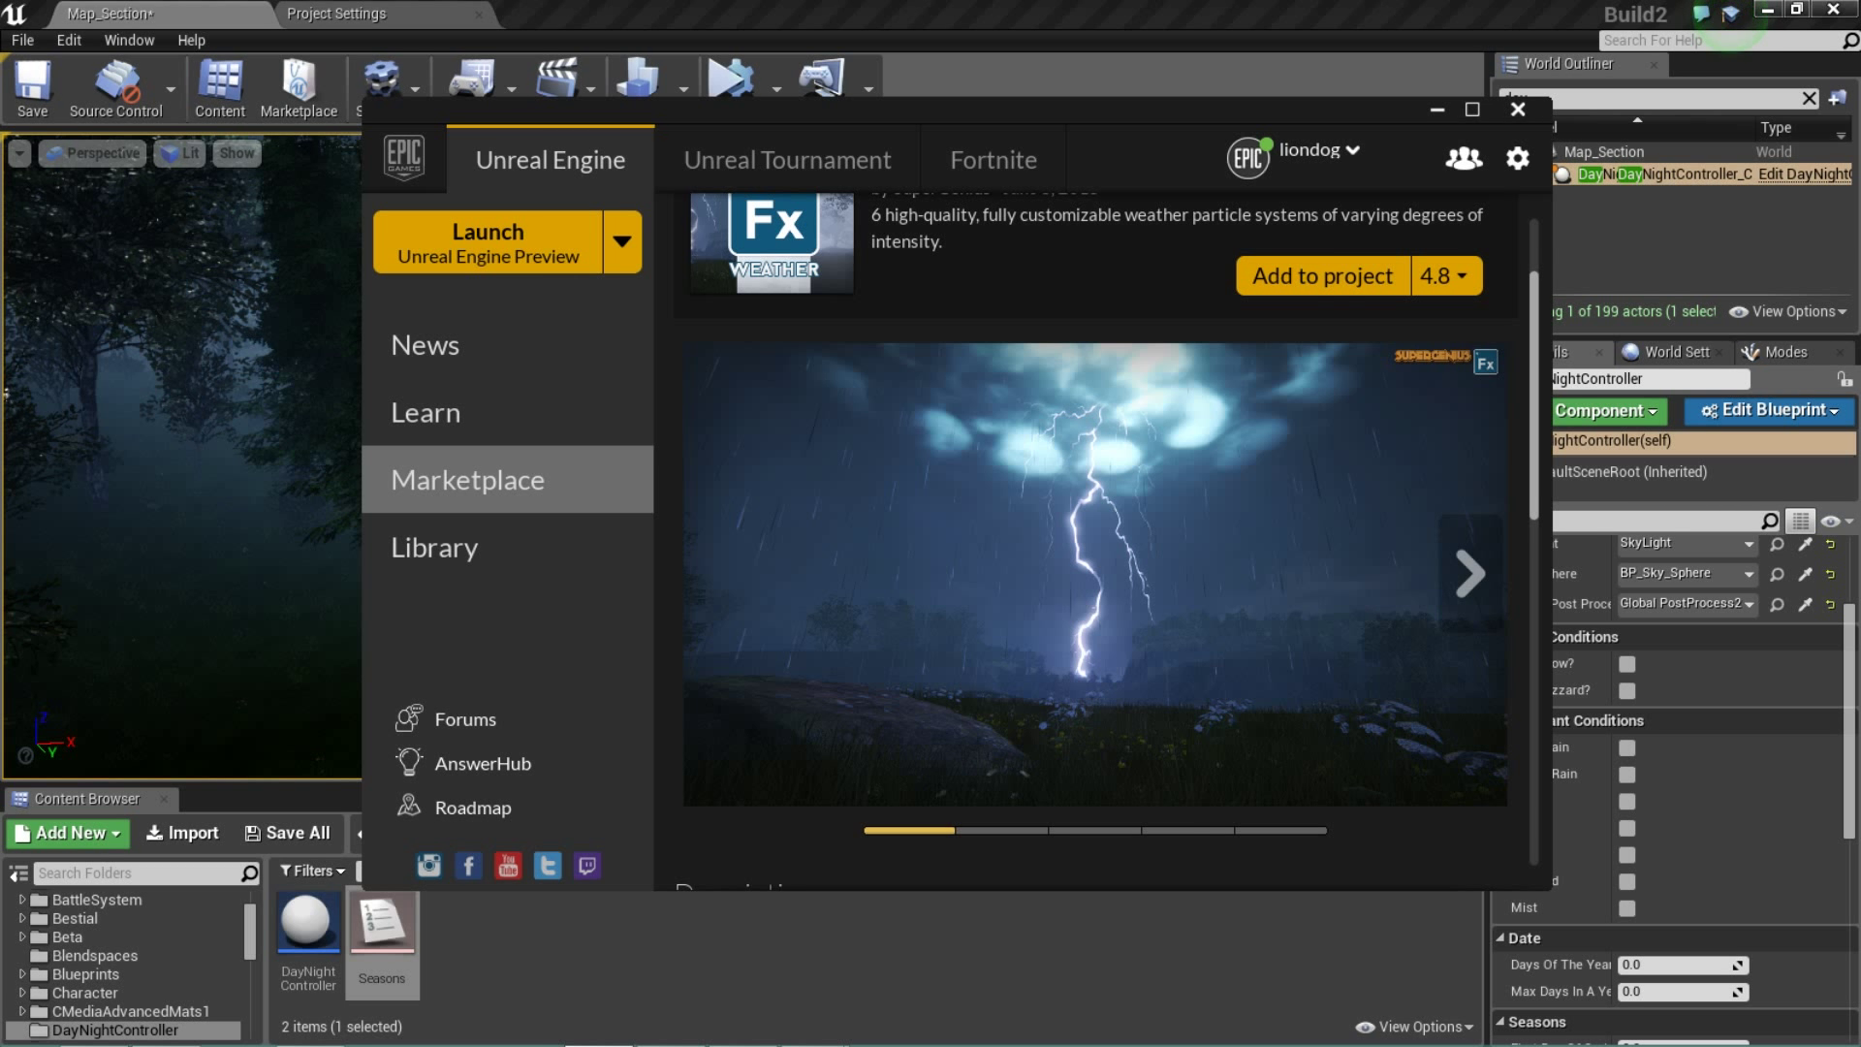
scroll(1096, 541, up, 2)
scroll(1095, 541, up, 1)
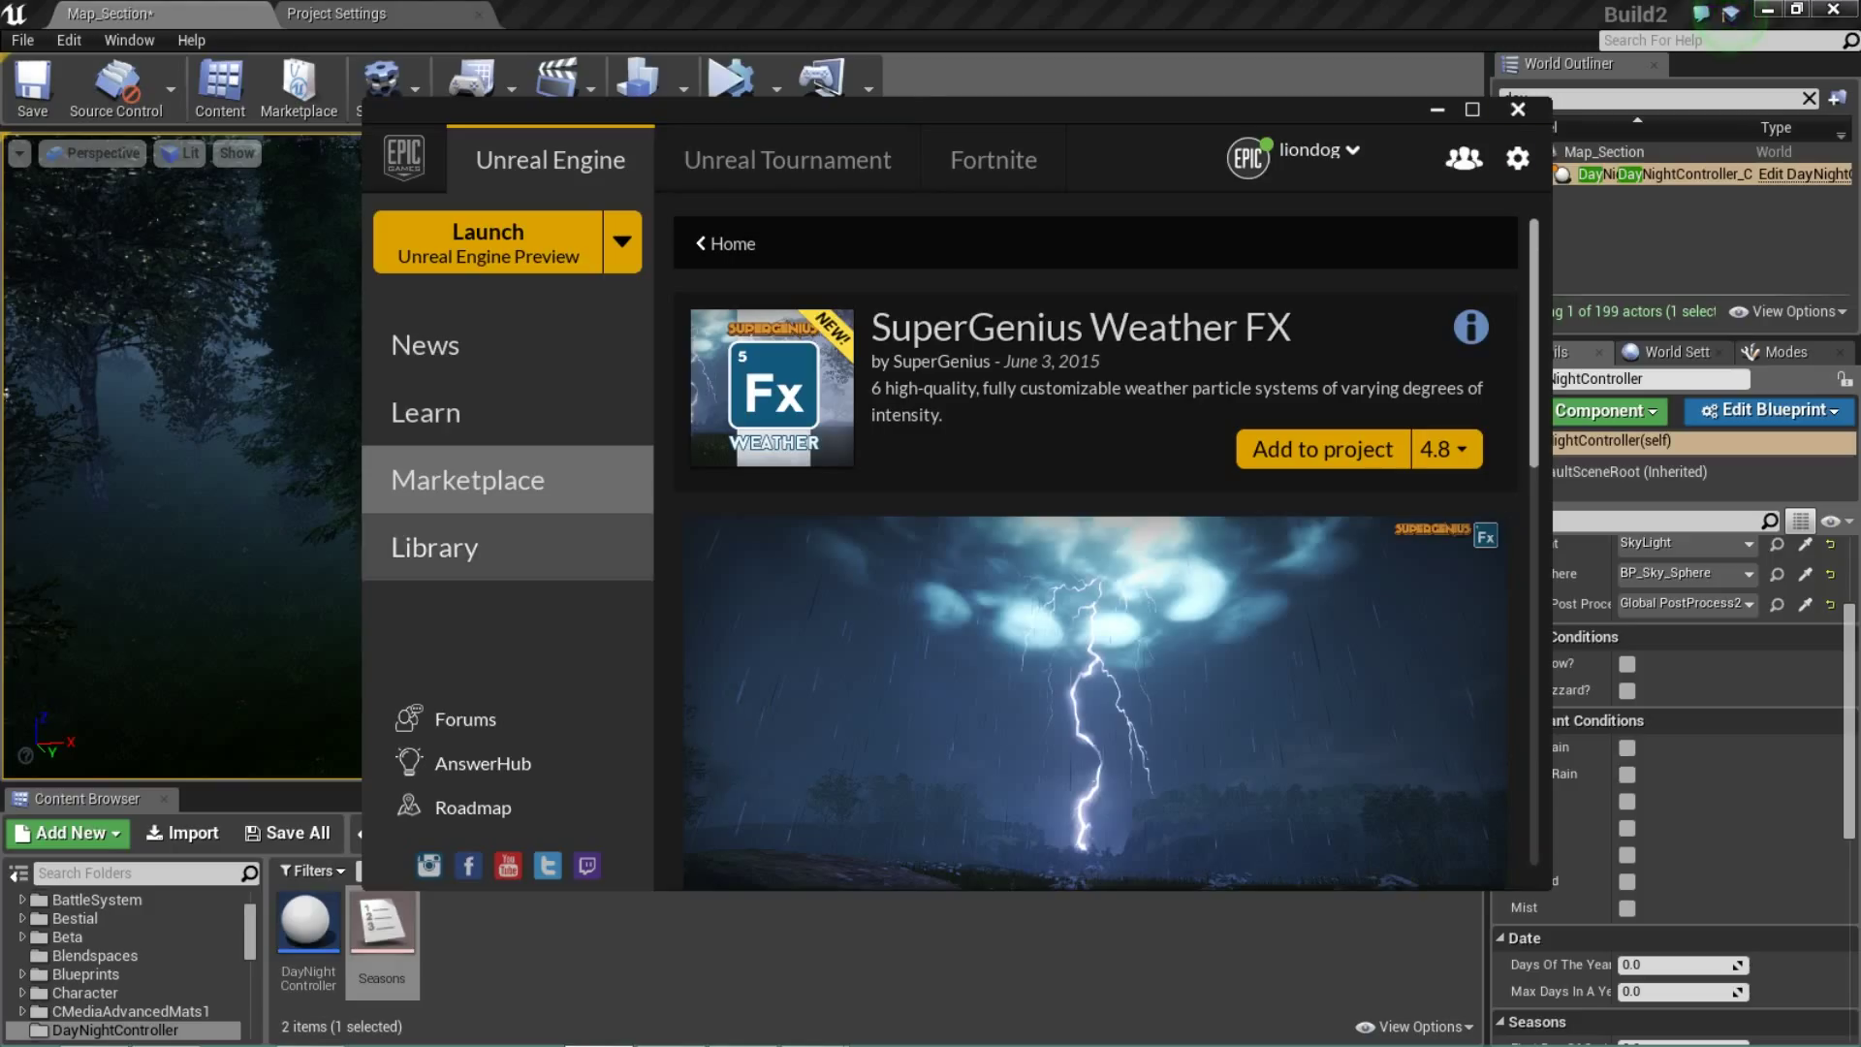
- Browse the Marketplace's Materials and FX category and open the VFX Weather Pack
click(467, 479)
scroll(1231, 509, down, 3)
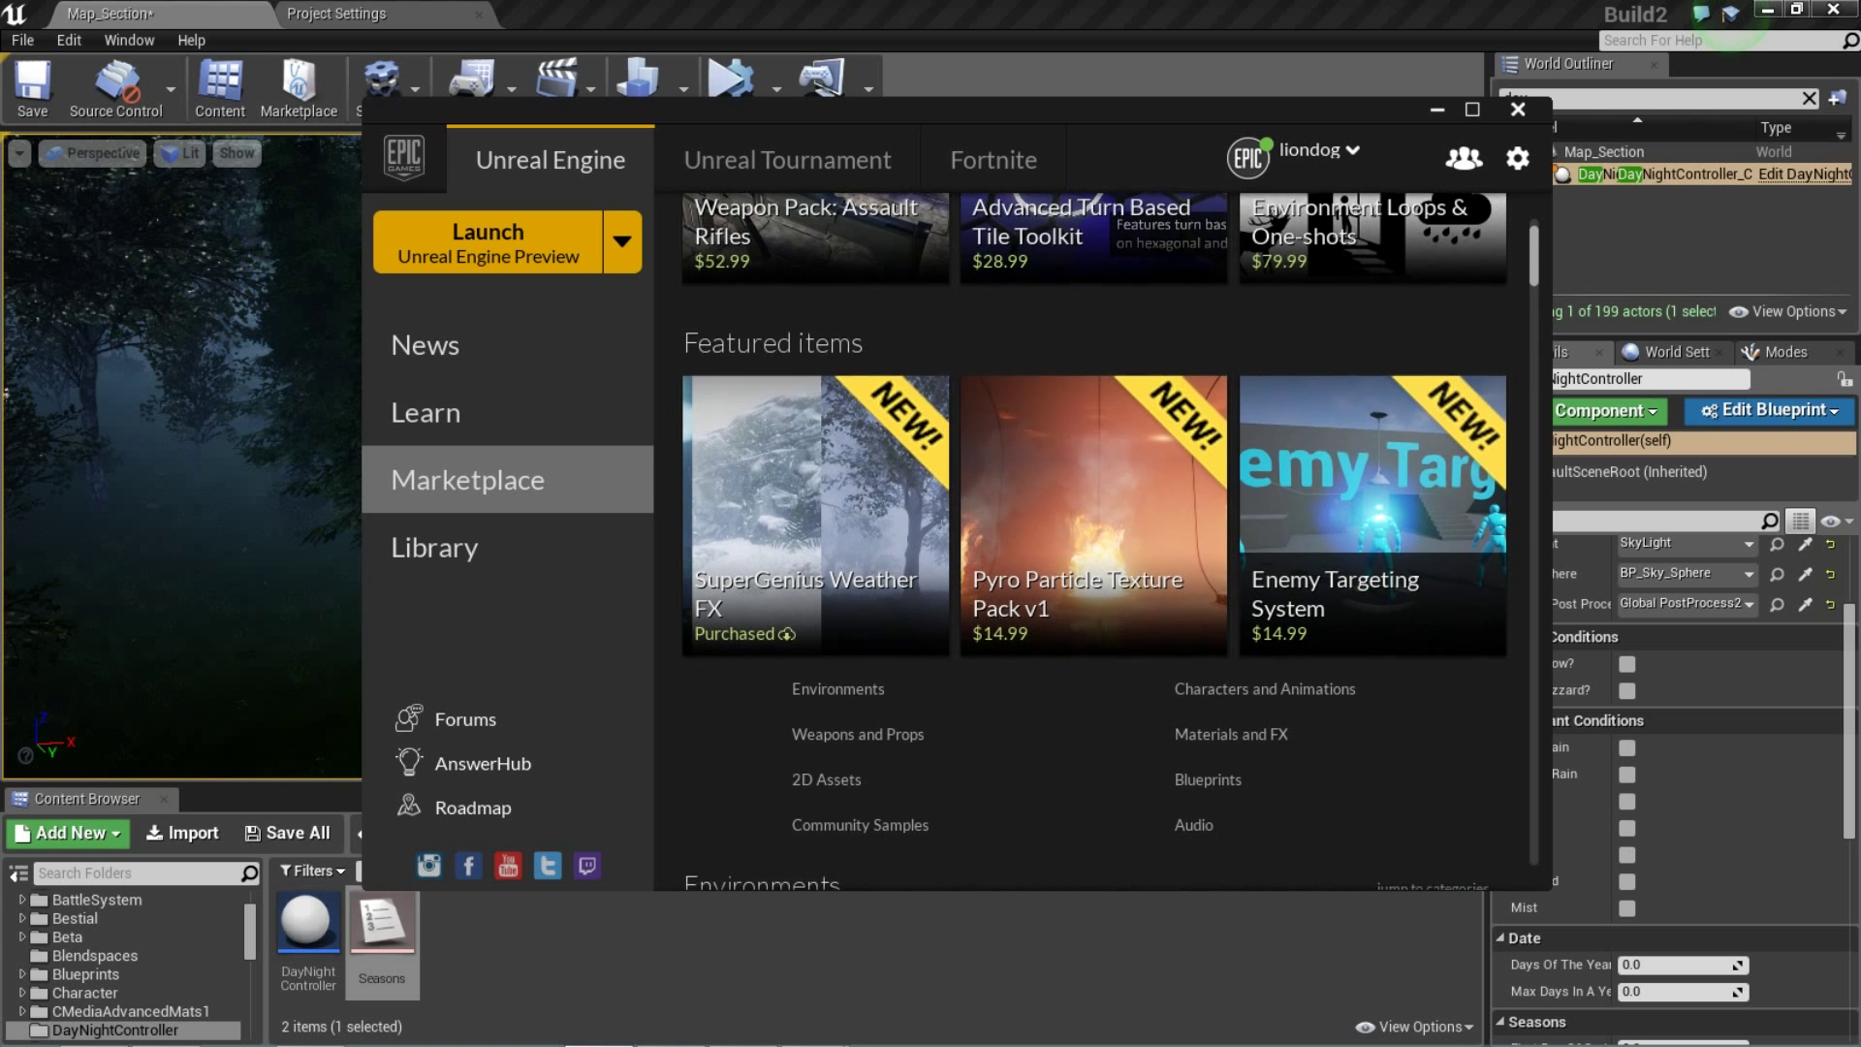
click(1231, 509)
scroll(1231, 509, down, 6)
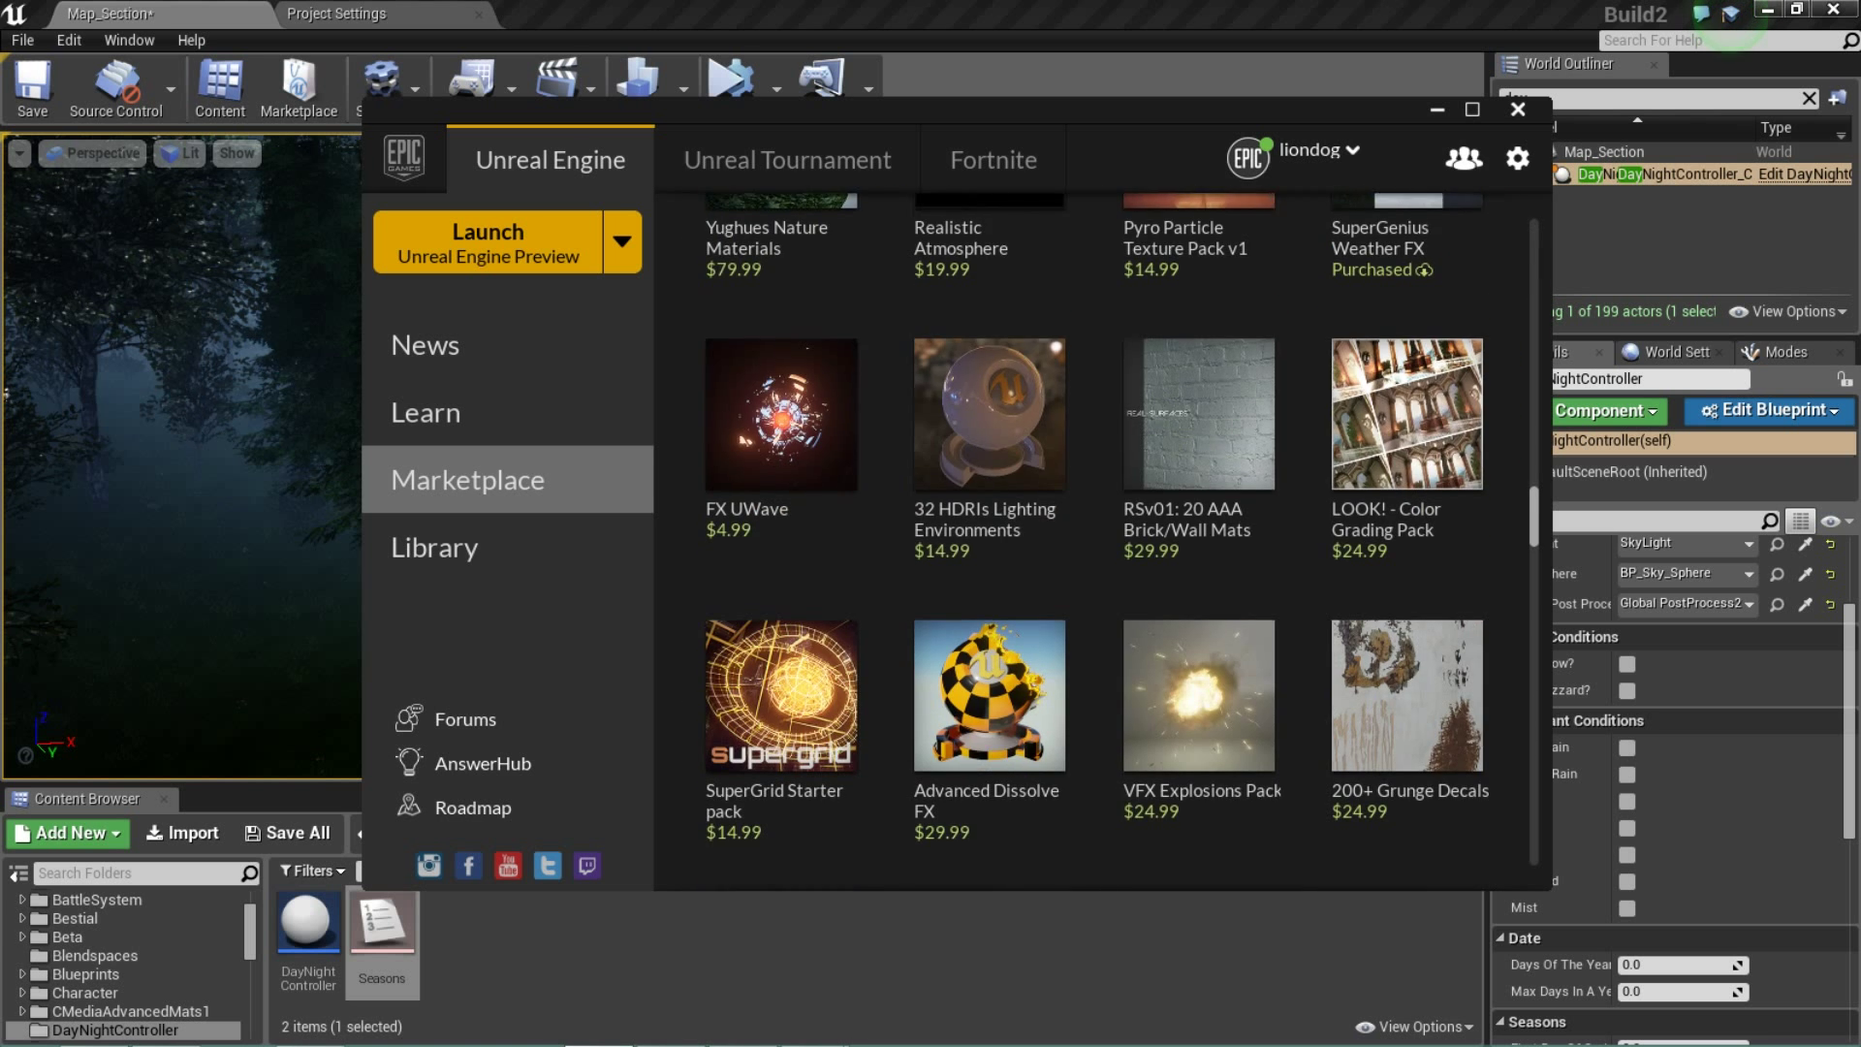
scroll(1096, 541, down, 14)
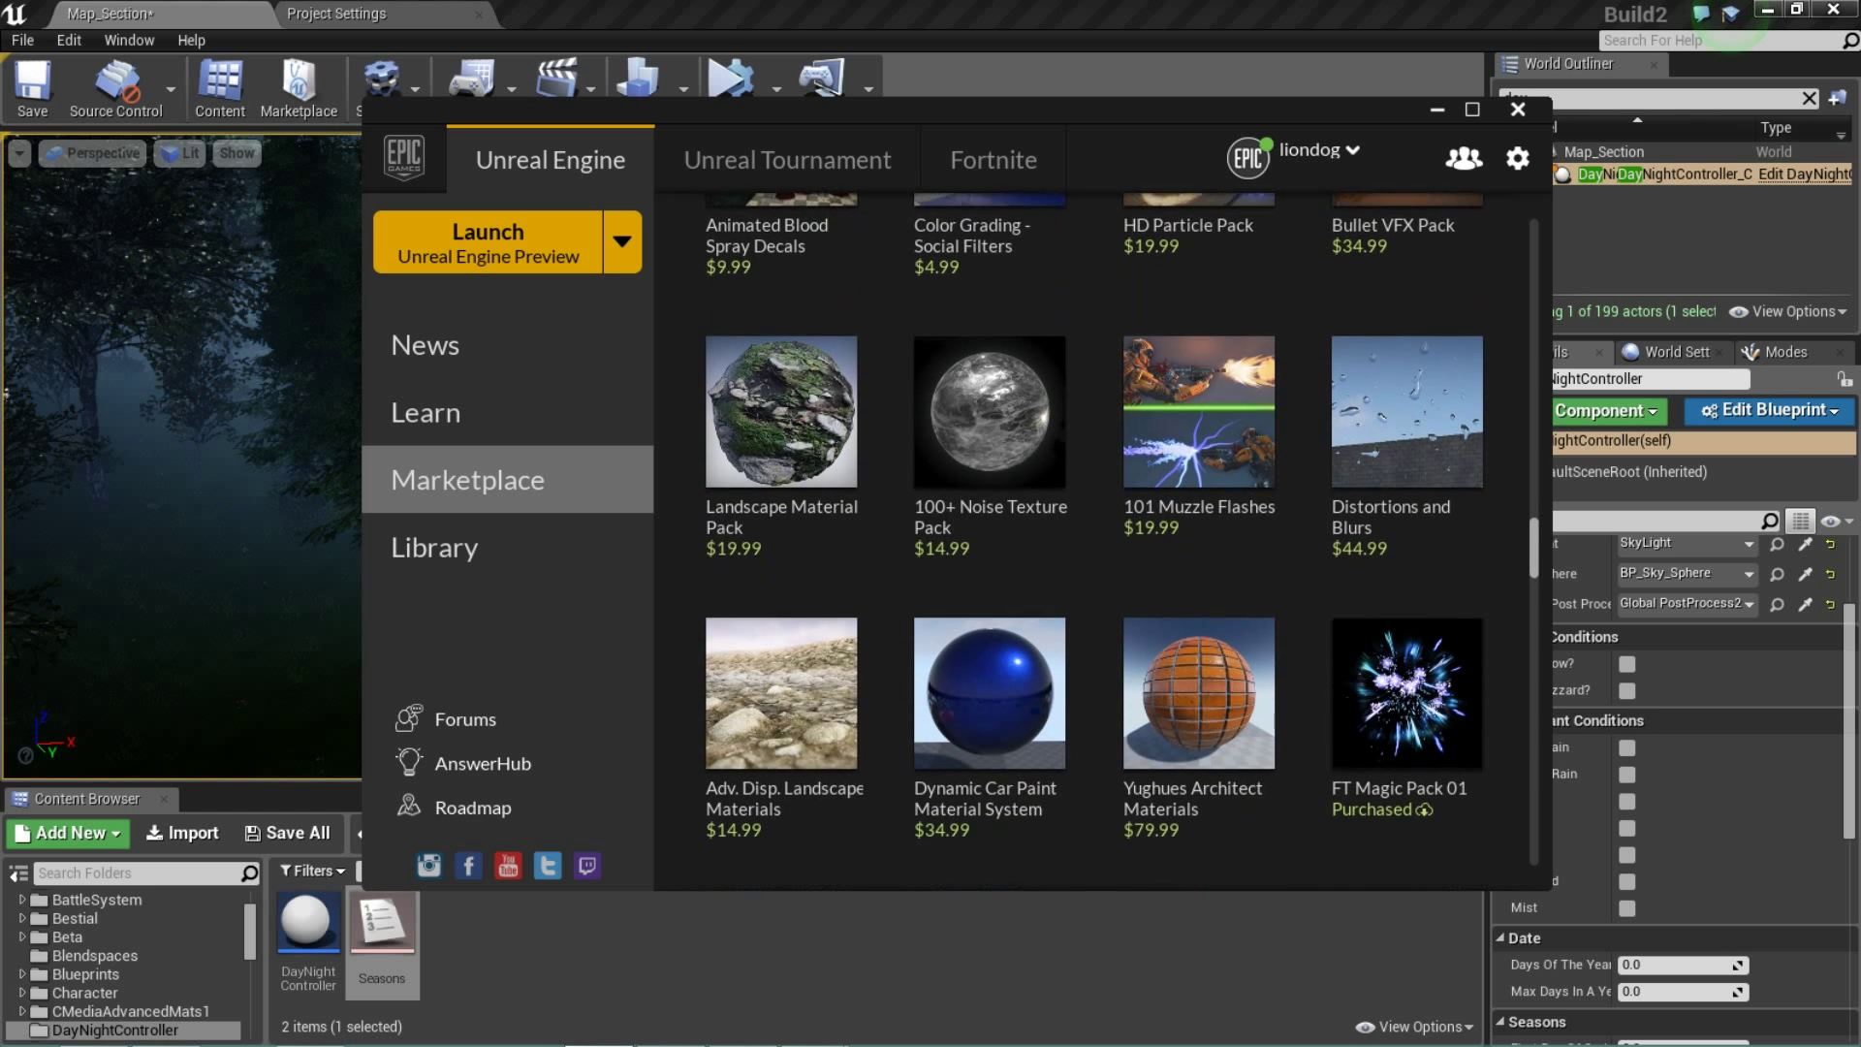
scroll(1095, 541, down, 9)
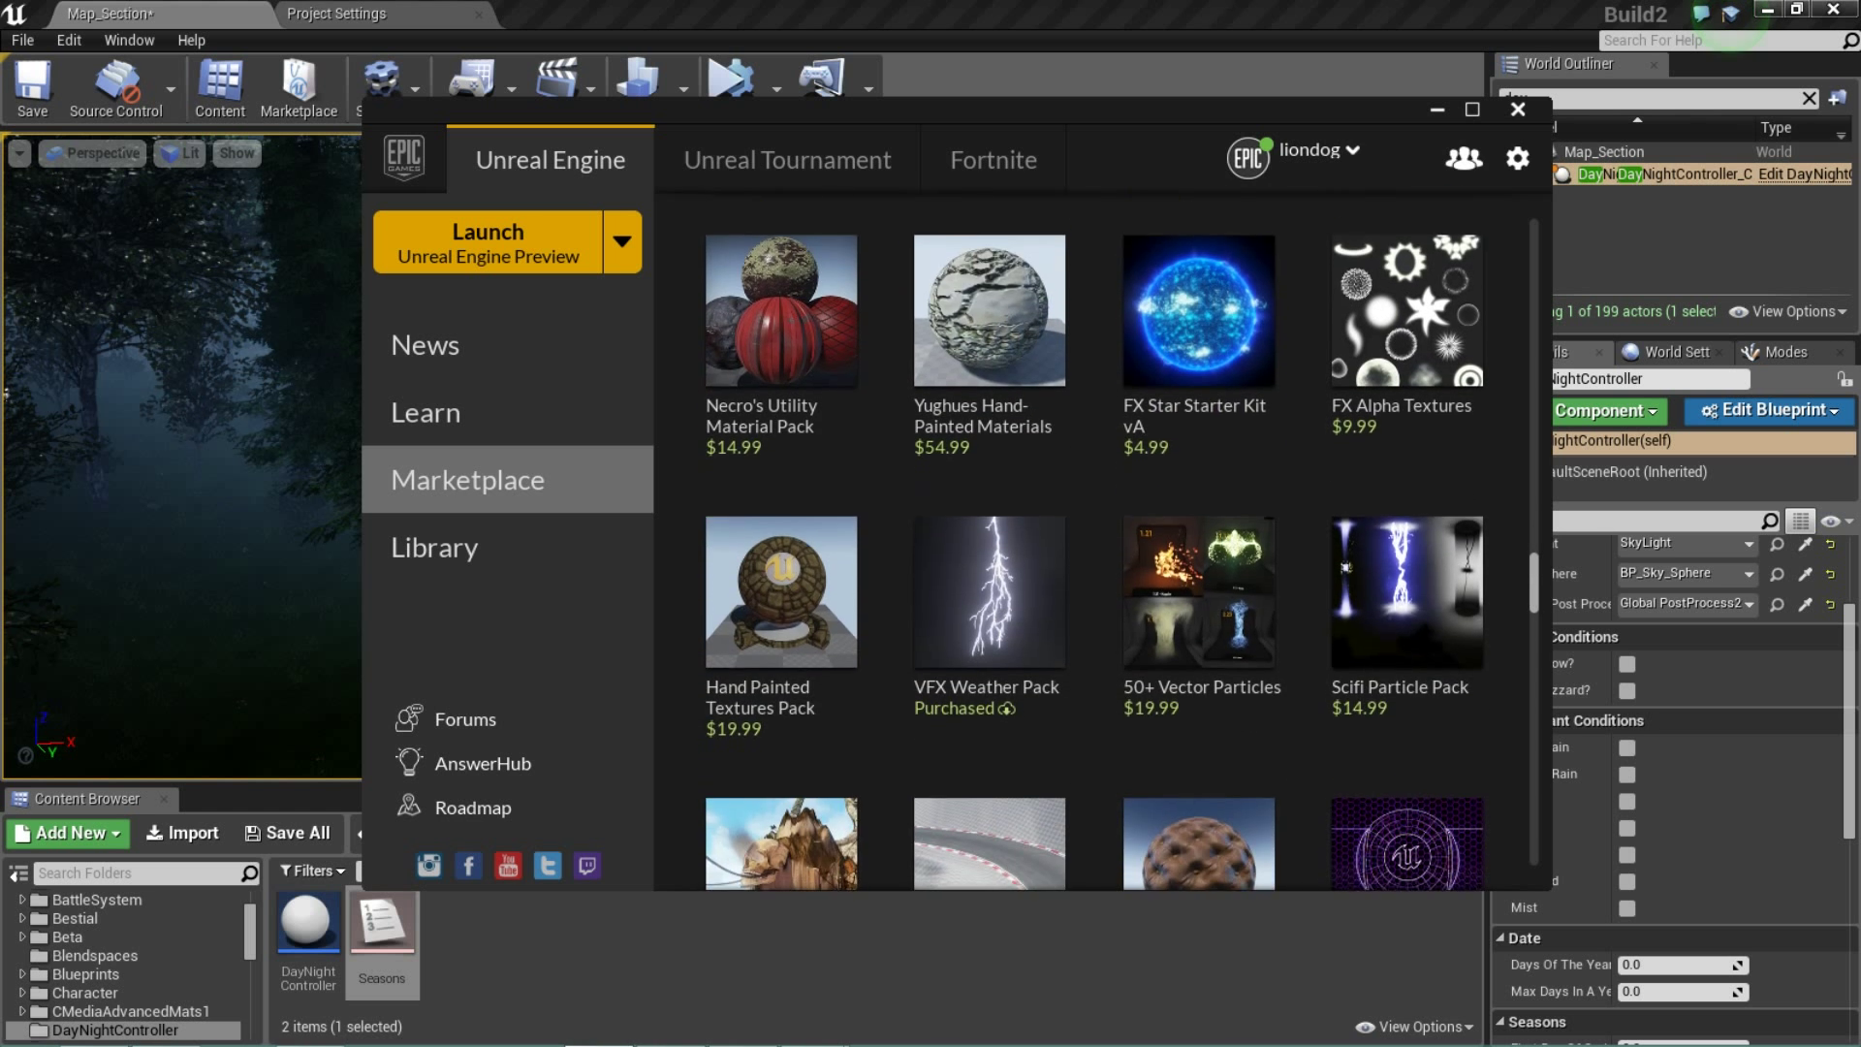
click(989, 326)
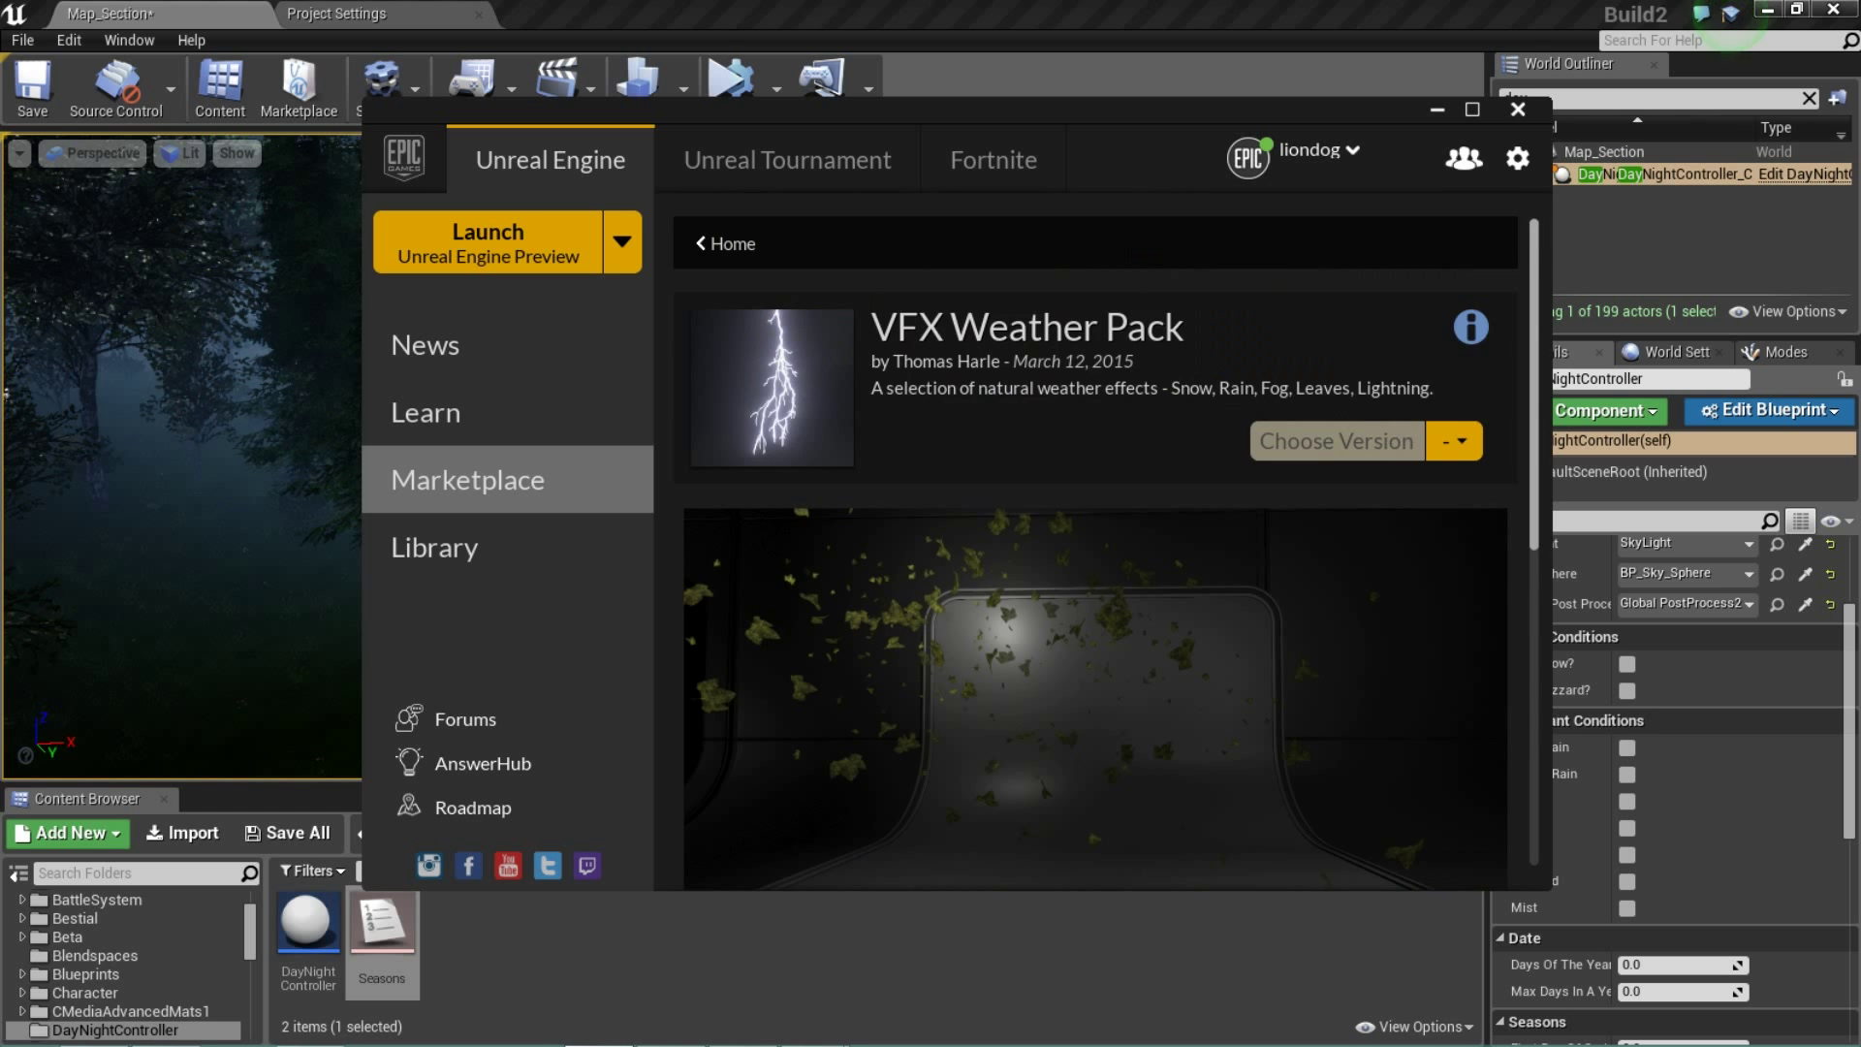
- Examine the VFX Weather Pack's effect previews and description, and close the Epic Games Launcher to return to the Unreal Editor
scroll(1095, 541, down, 3)
scroll(1095, 541, up, 2)
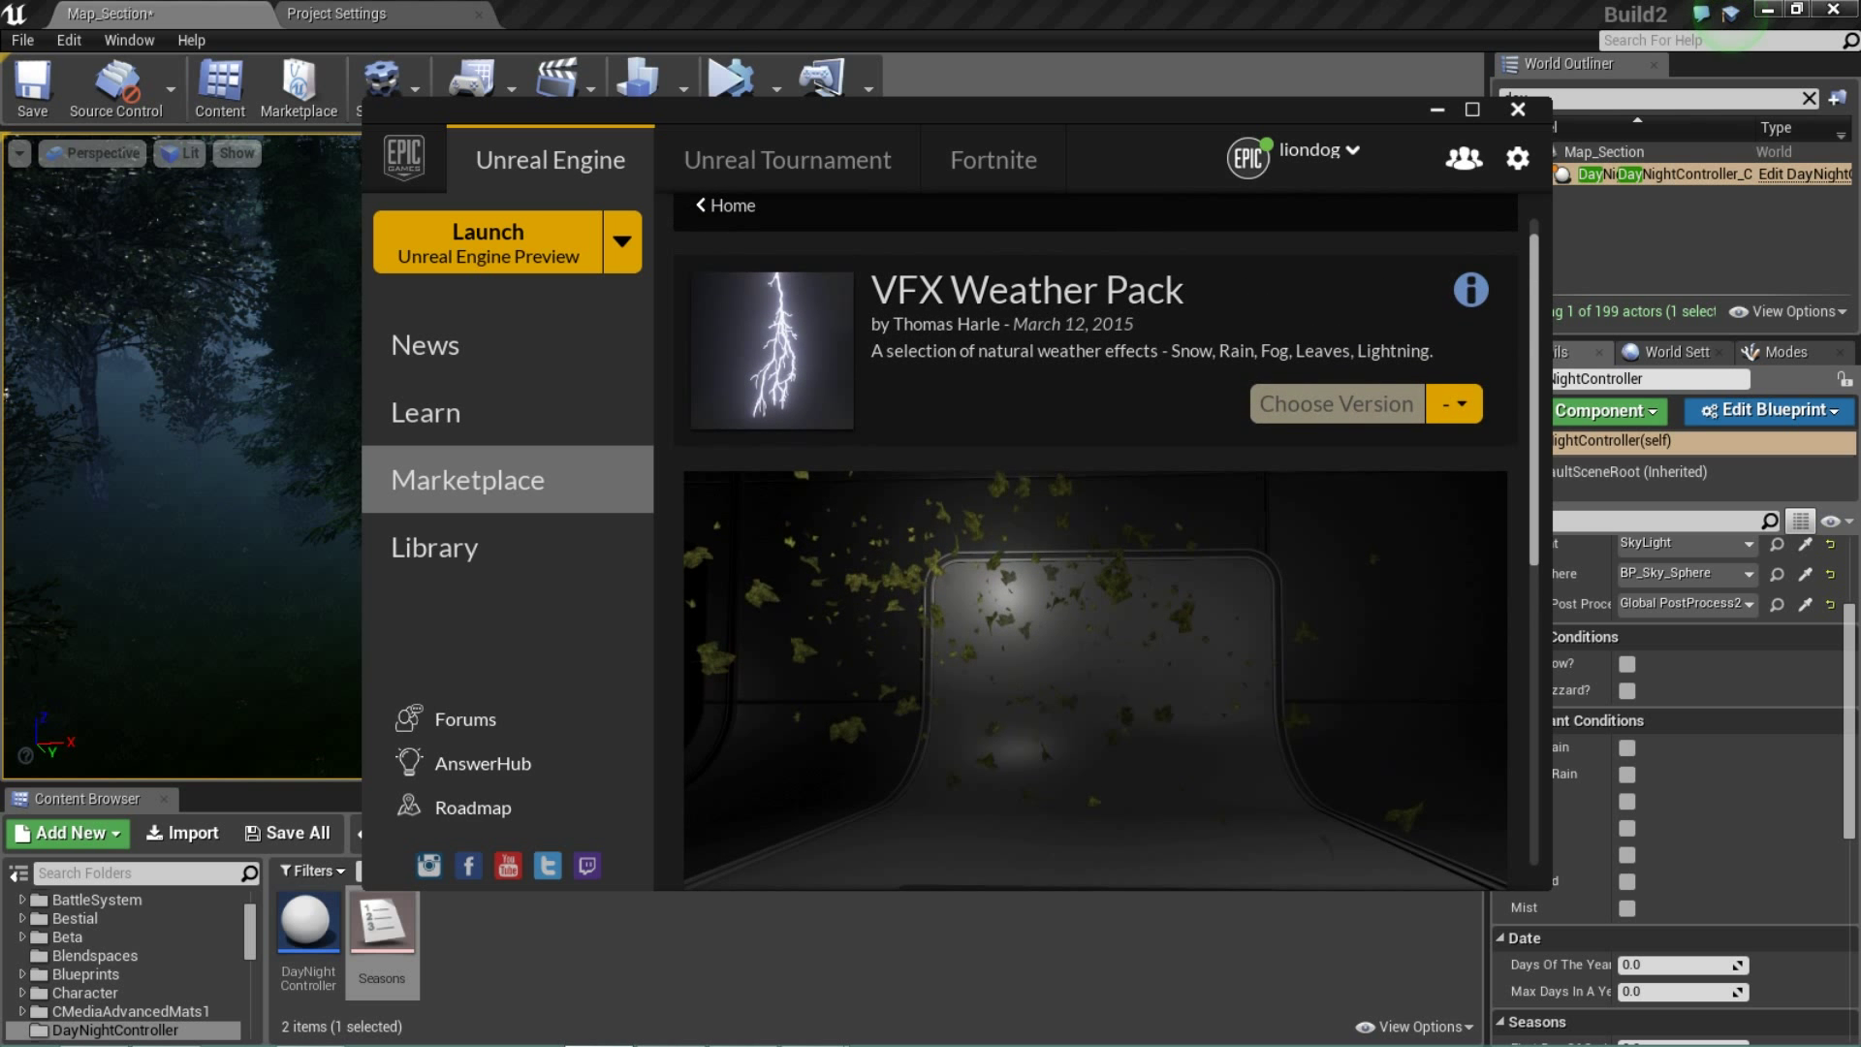
scroll(1095, 541, down, 3)
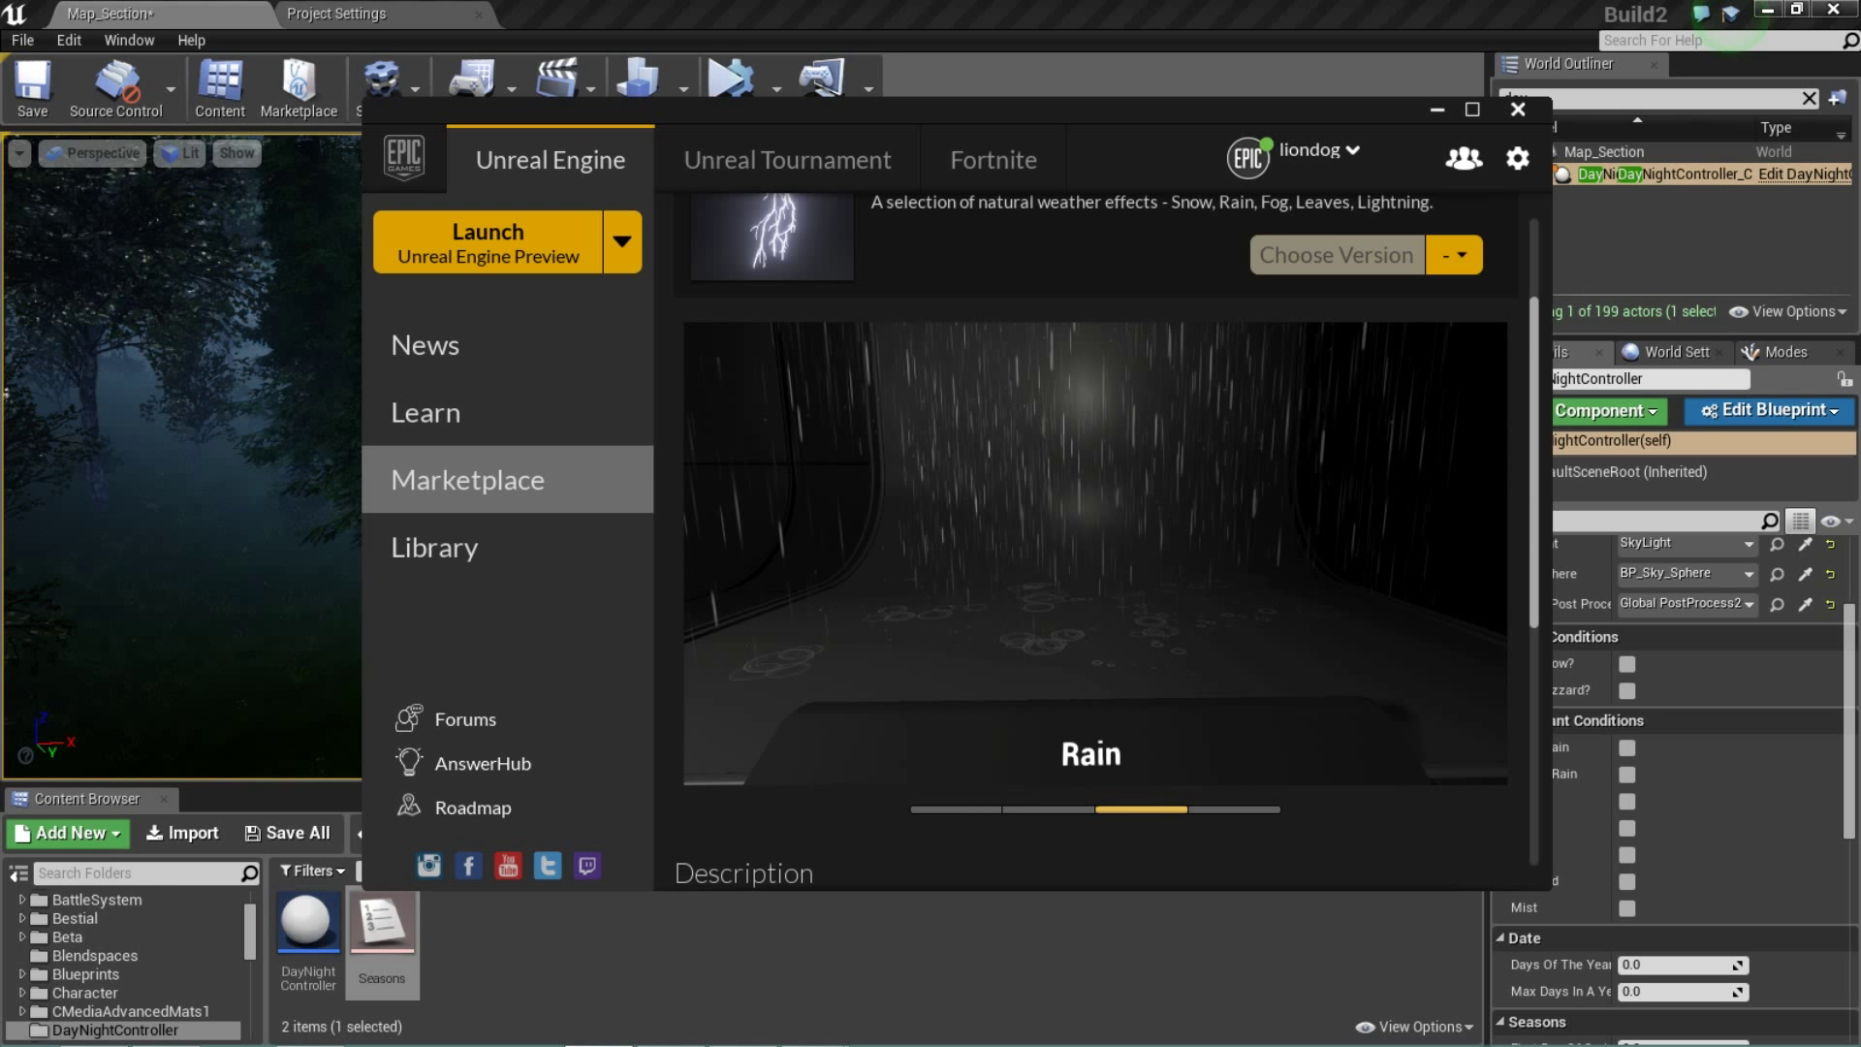
scroll(1184, 515, down, 1)
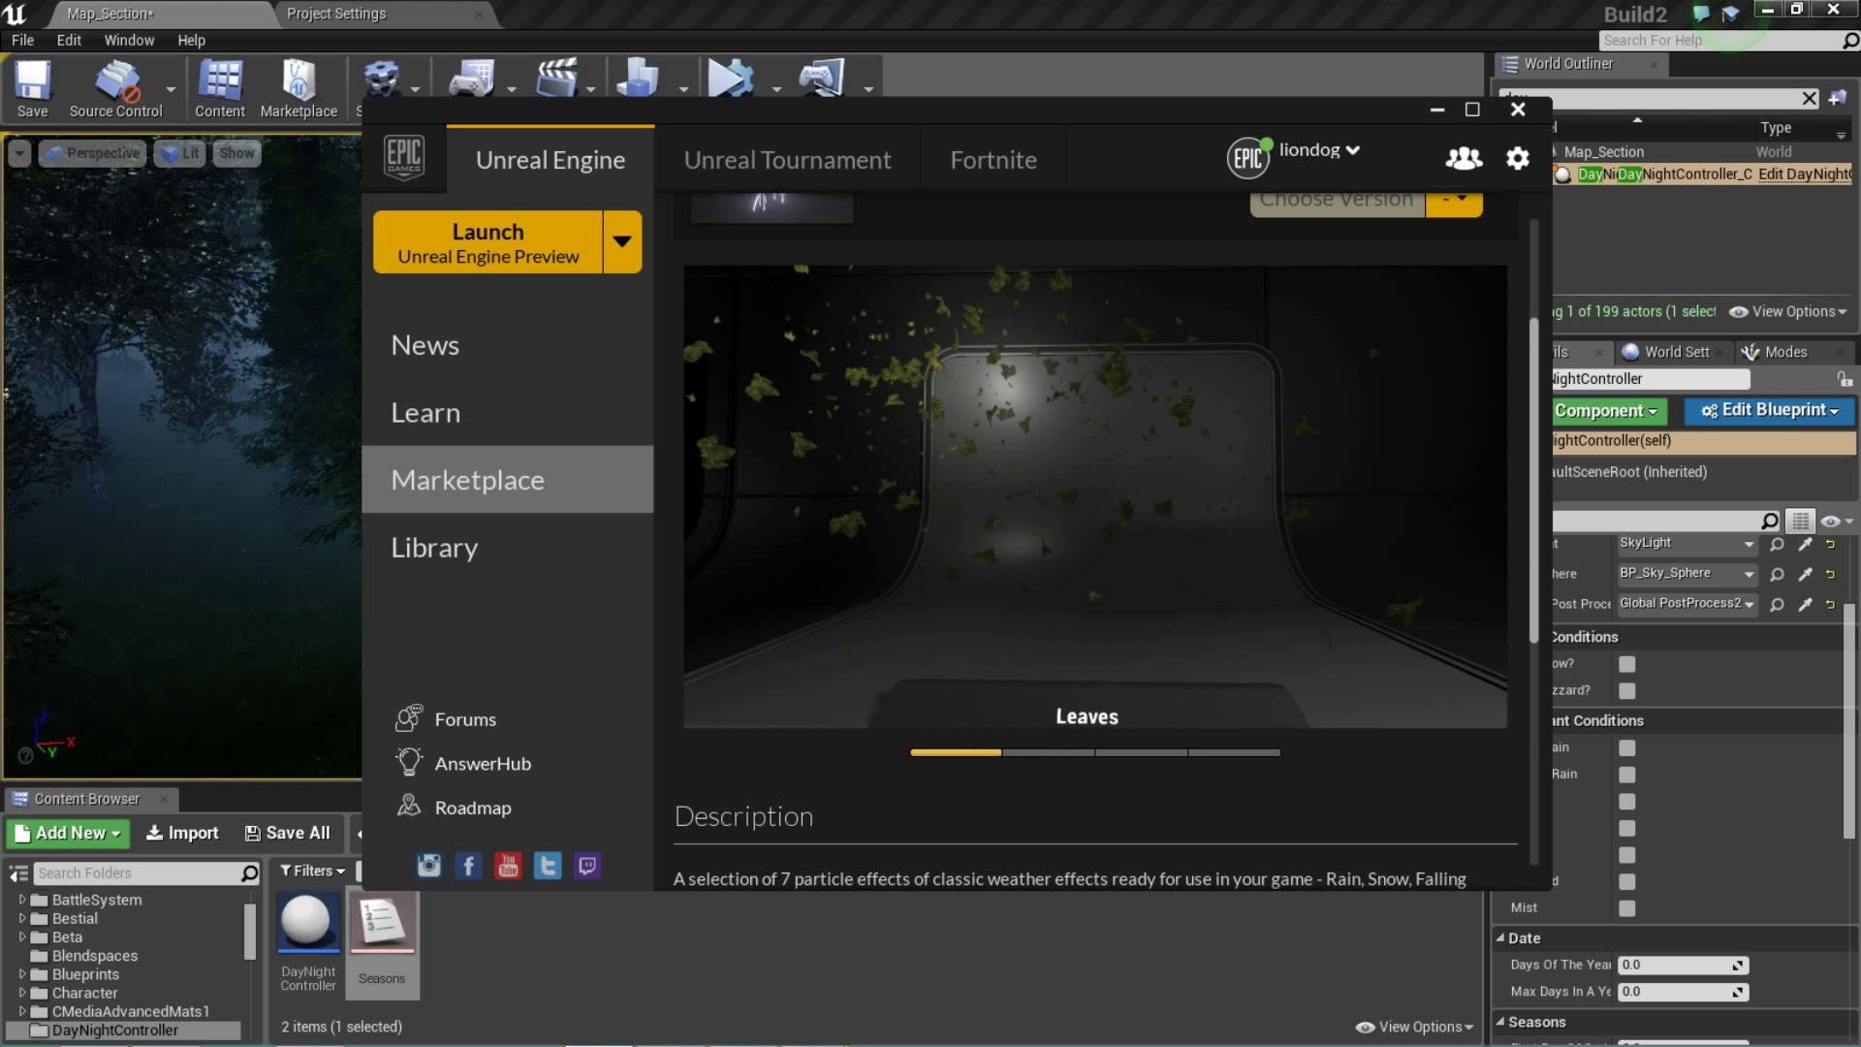
scroll(1095, 543, down, 3)
scroll(1096, 542, up, 6)
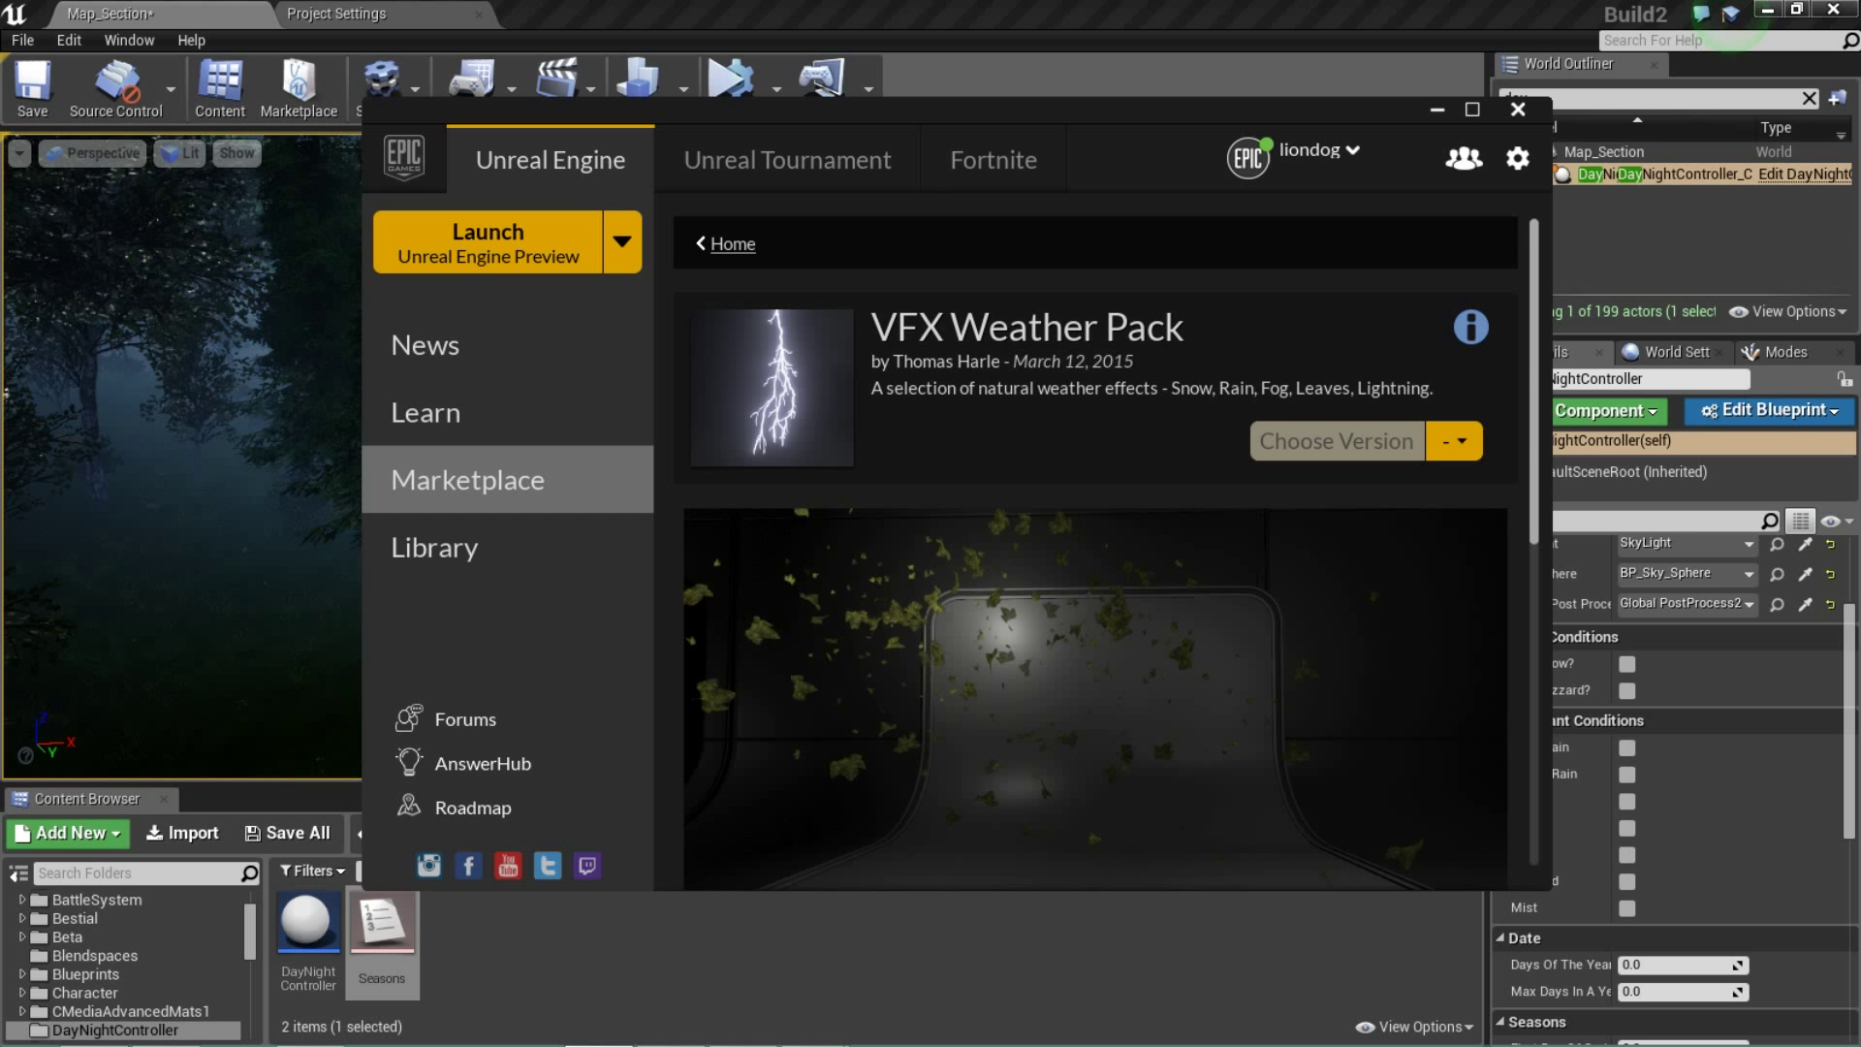
scroll(1095, 543, down, 3)
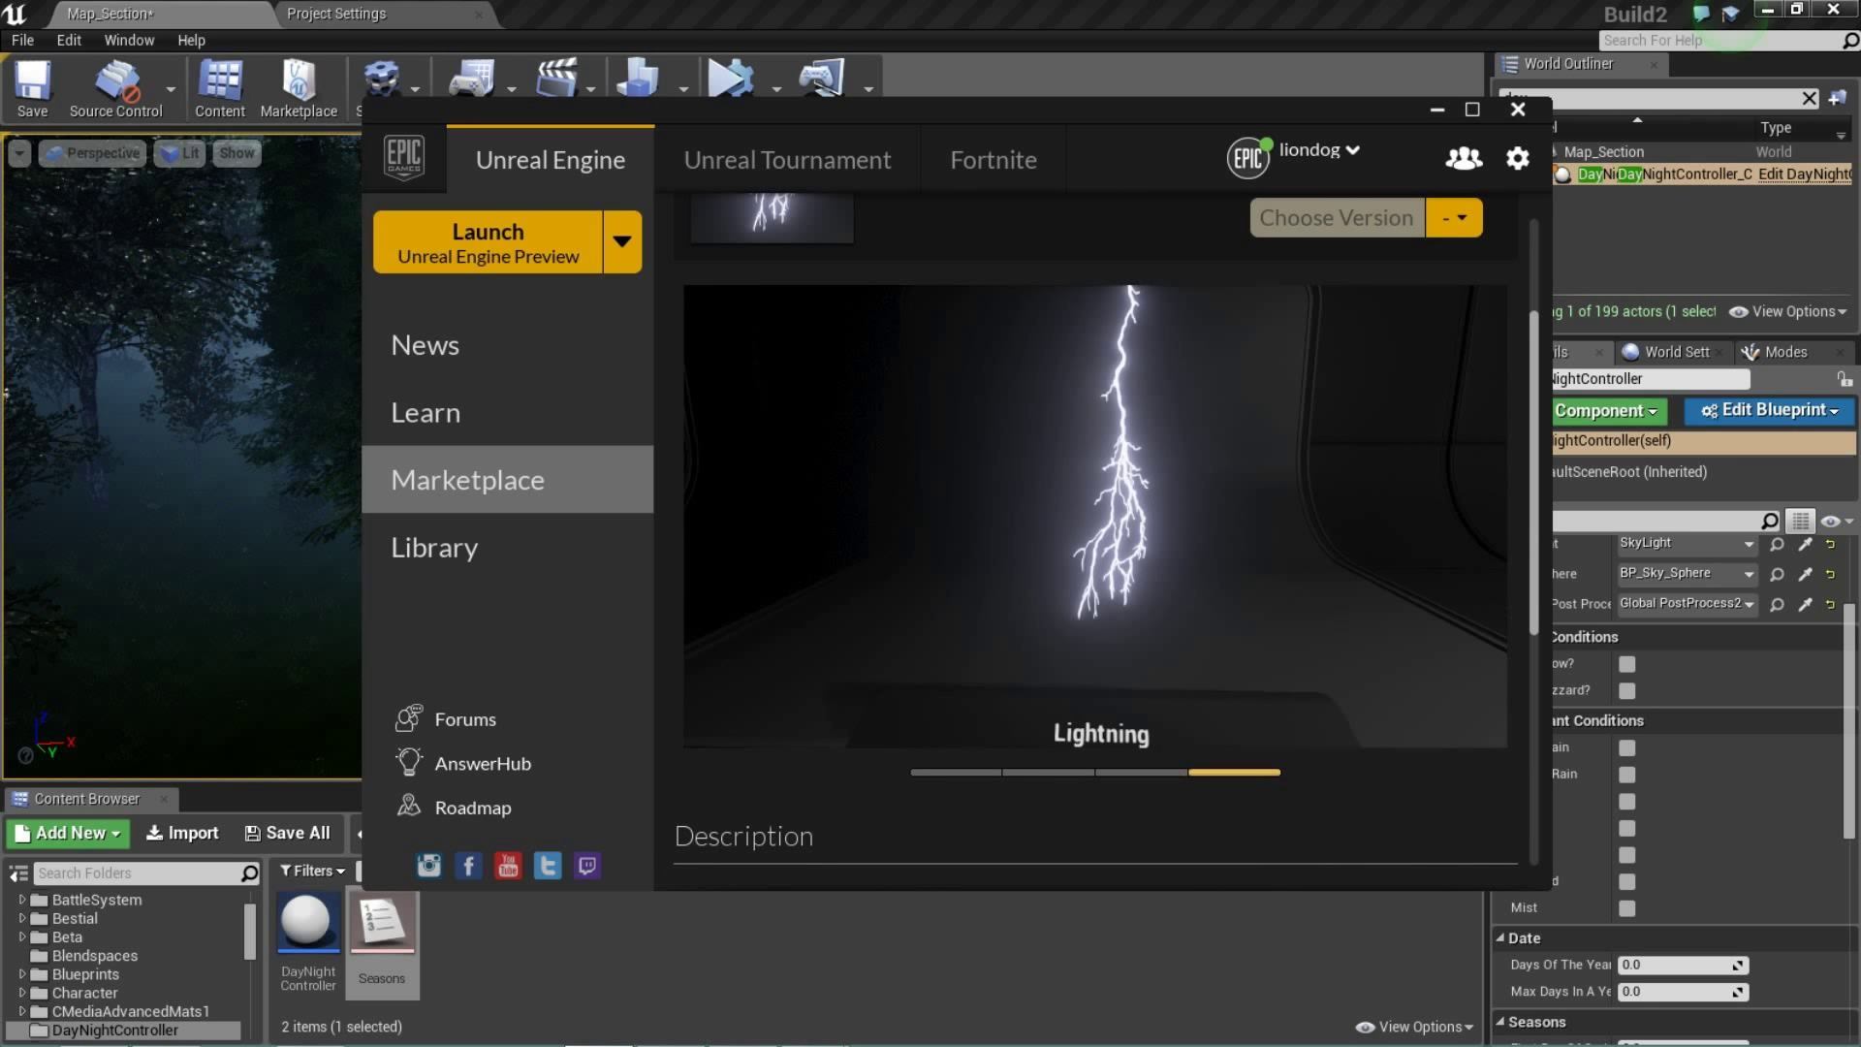
scroll(1095, 543, up, 2)
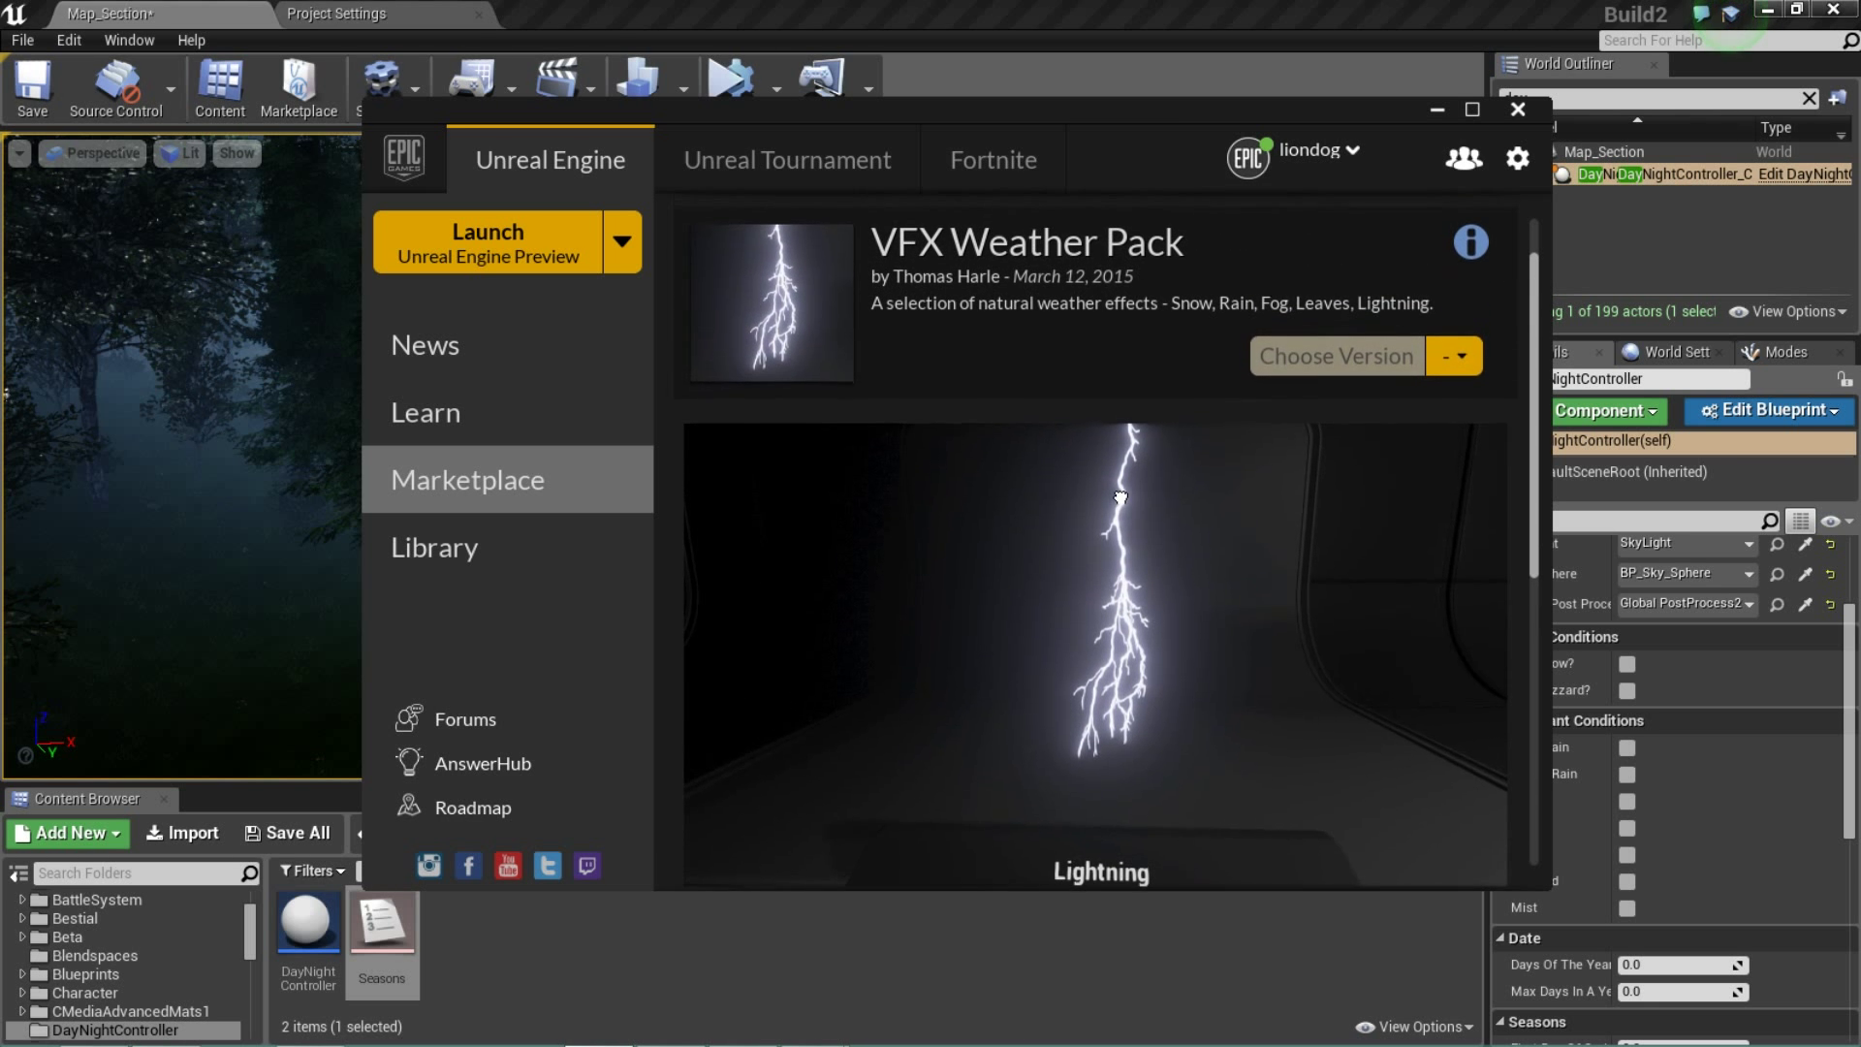
scroll(1096, 543, up, 2)
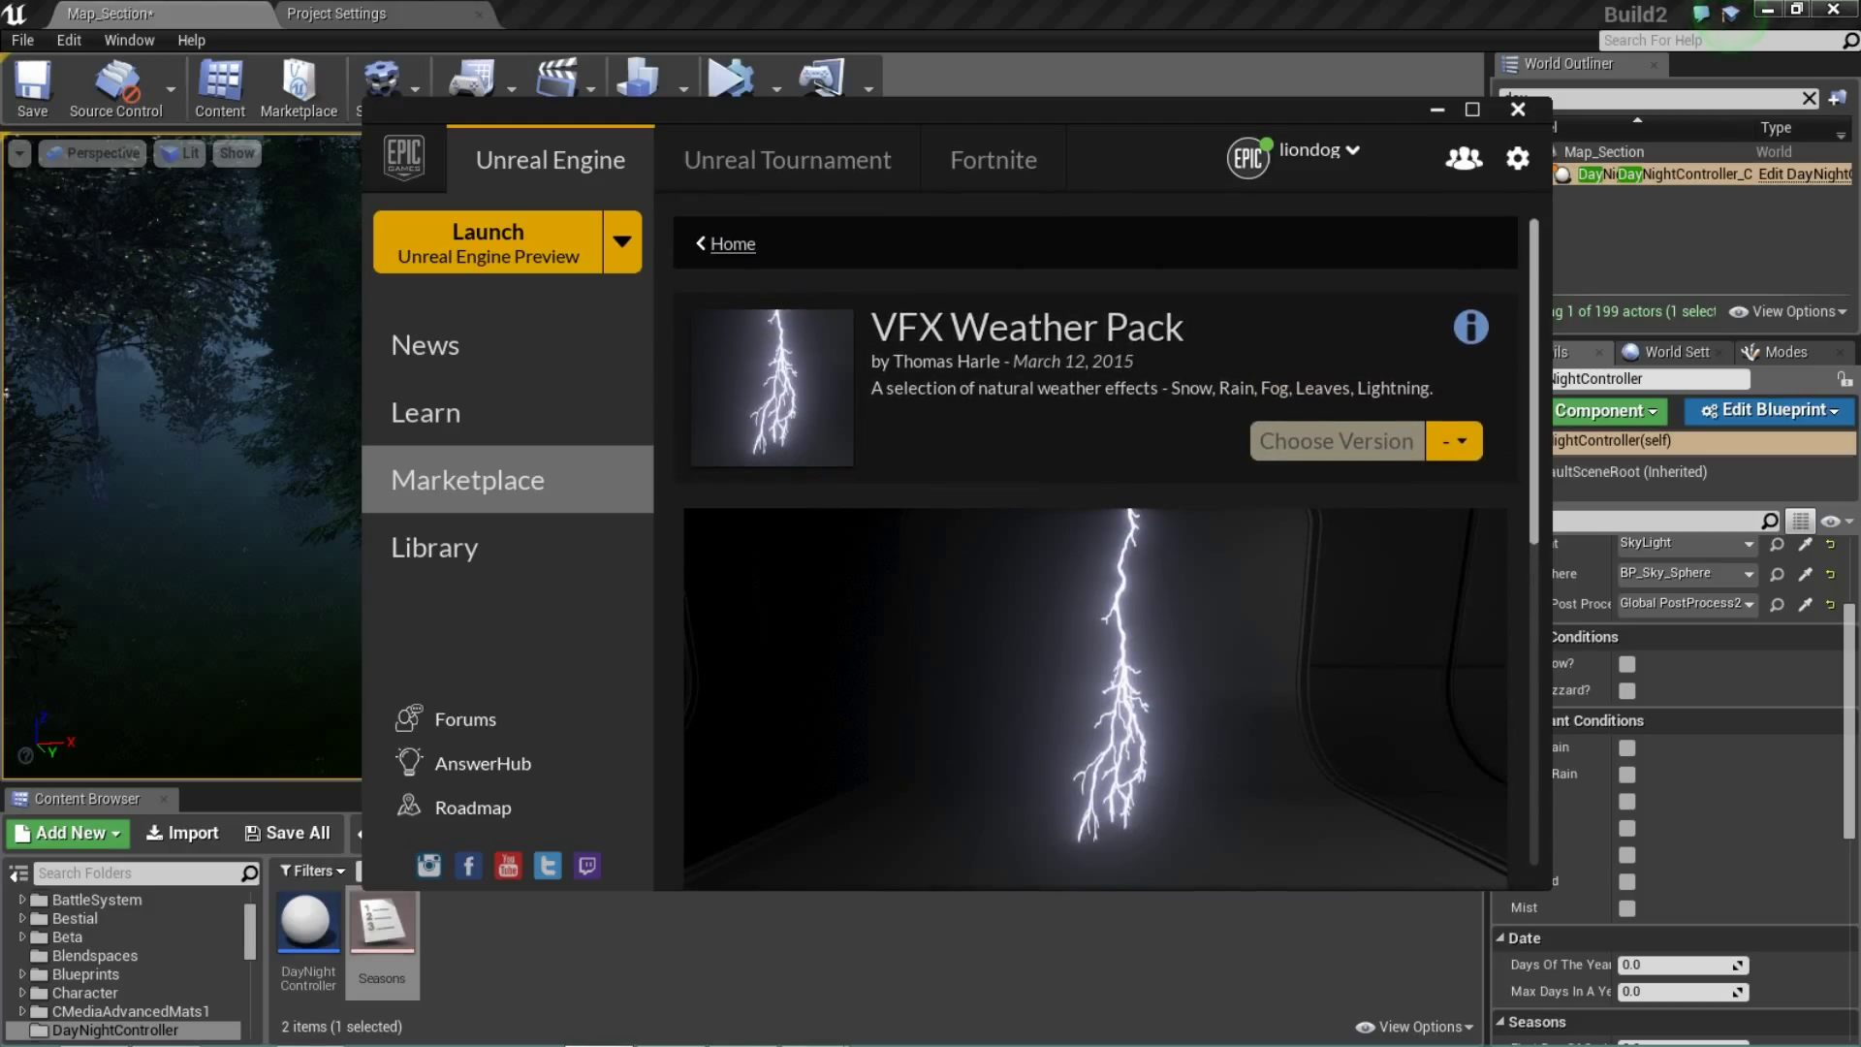
click(732, 243)
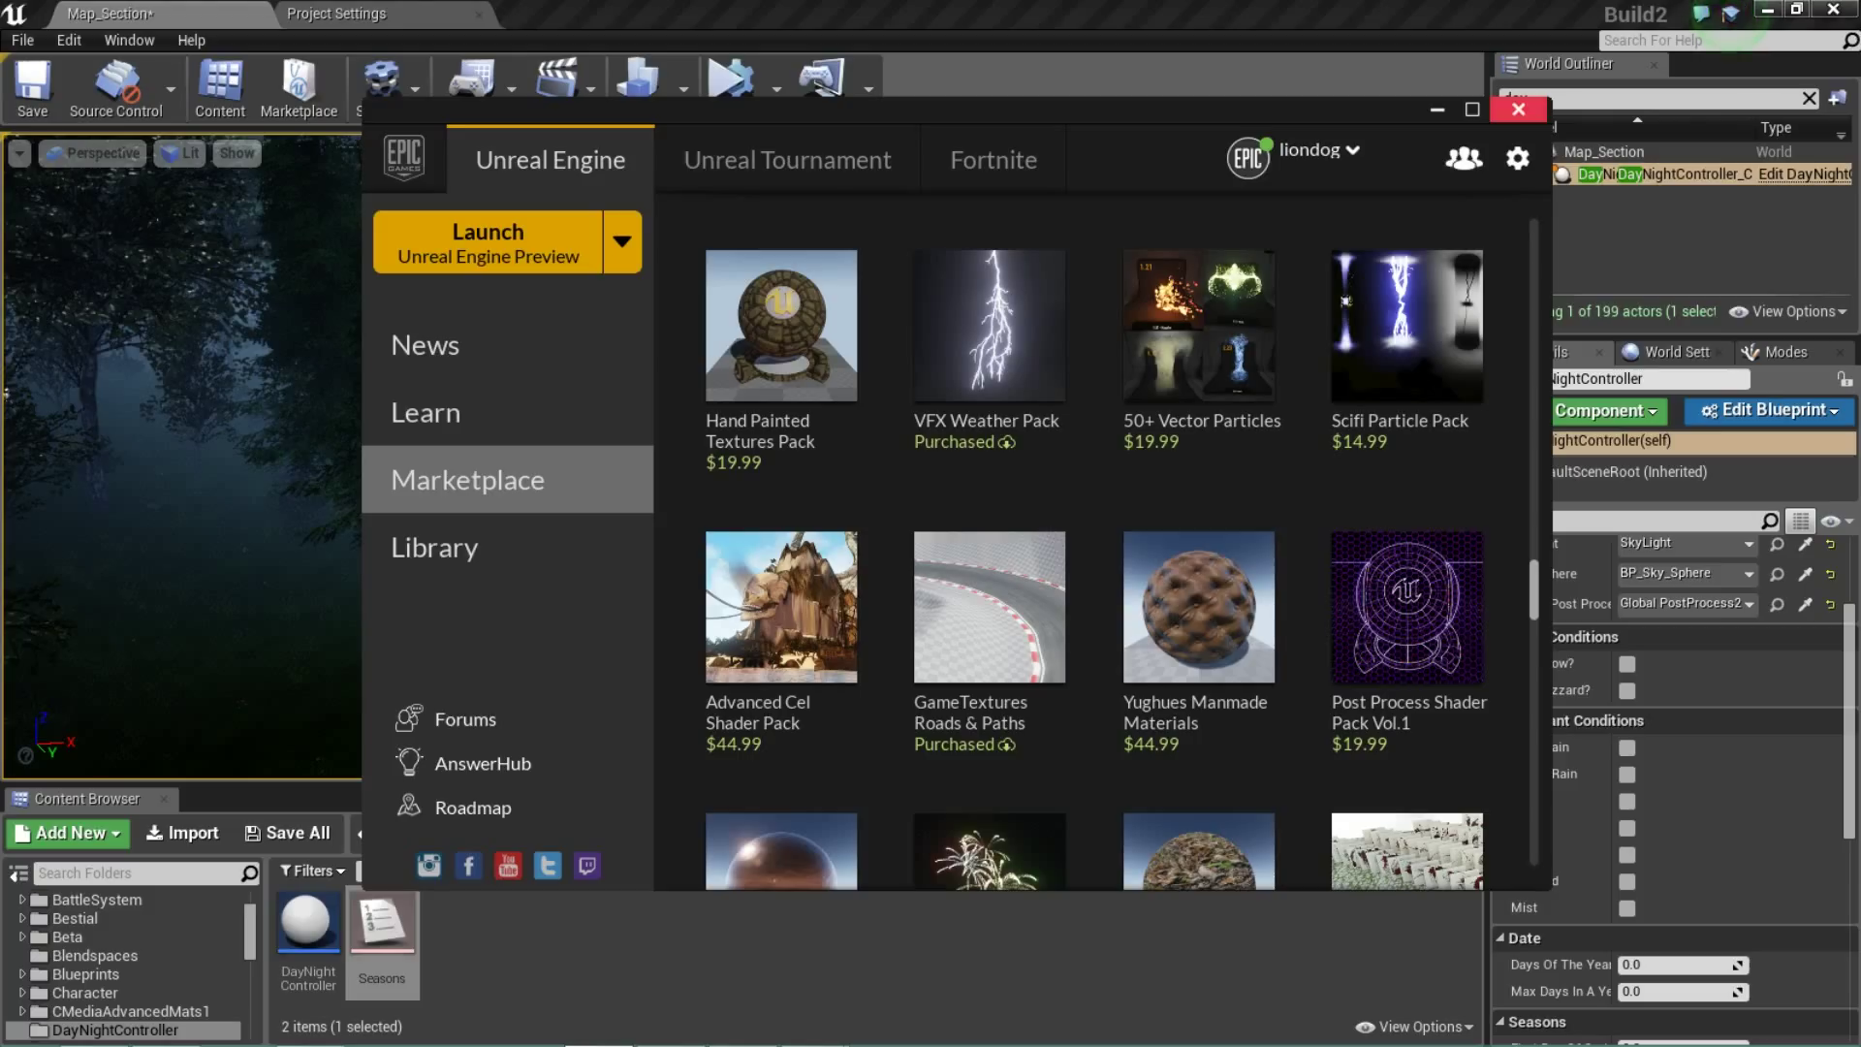
click(1518, 109)
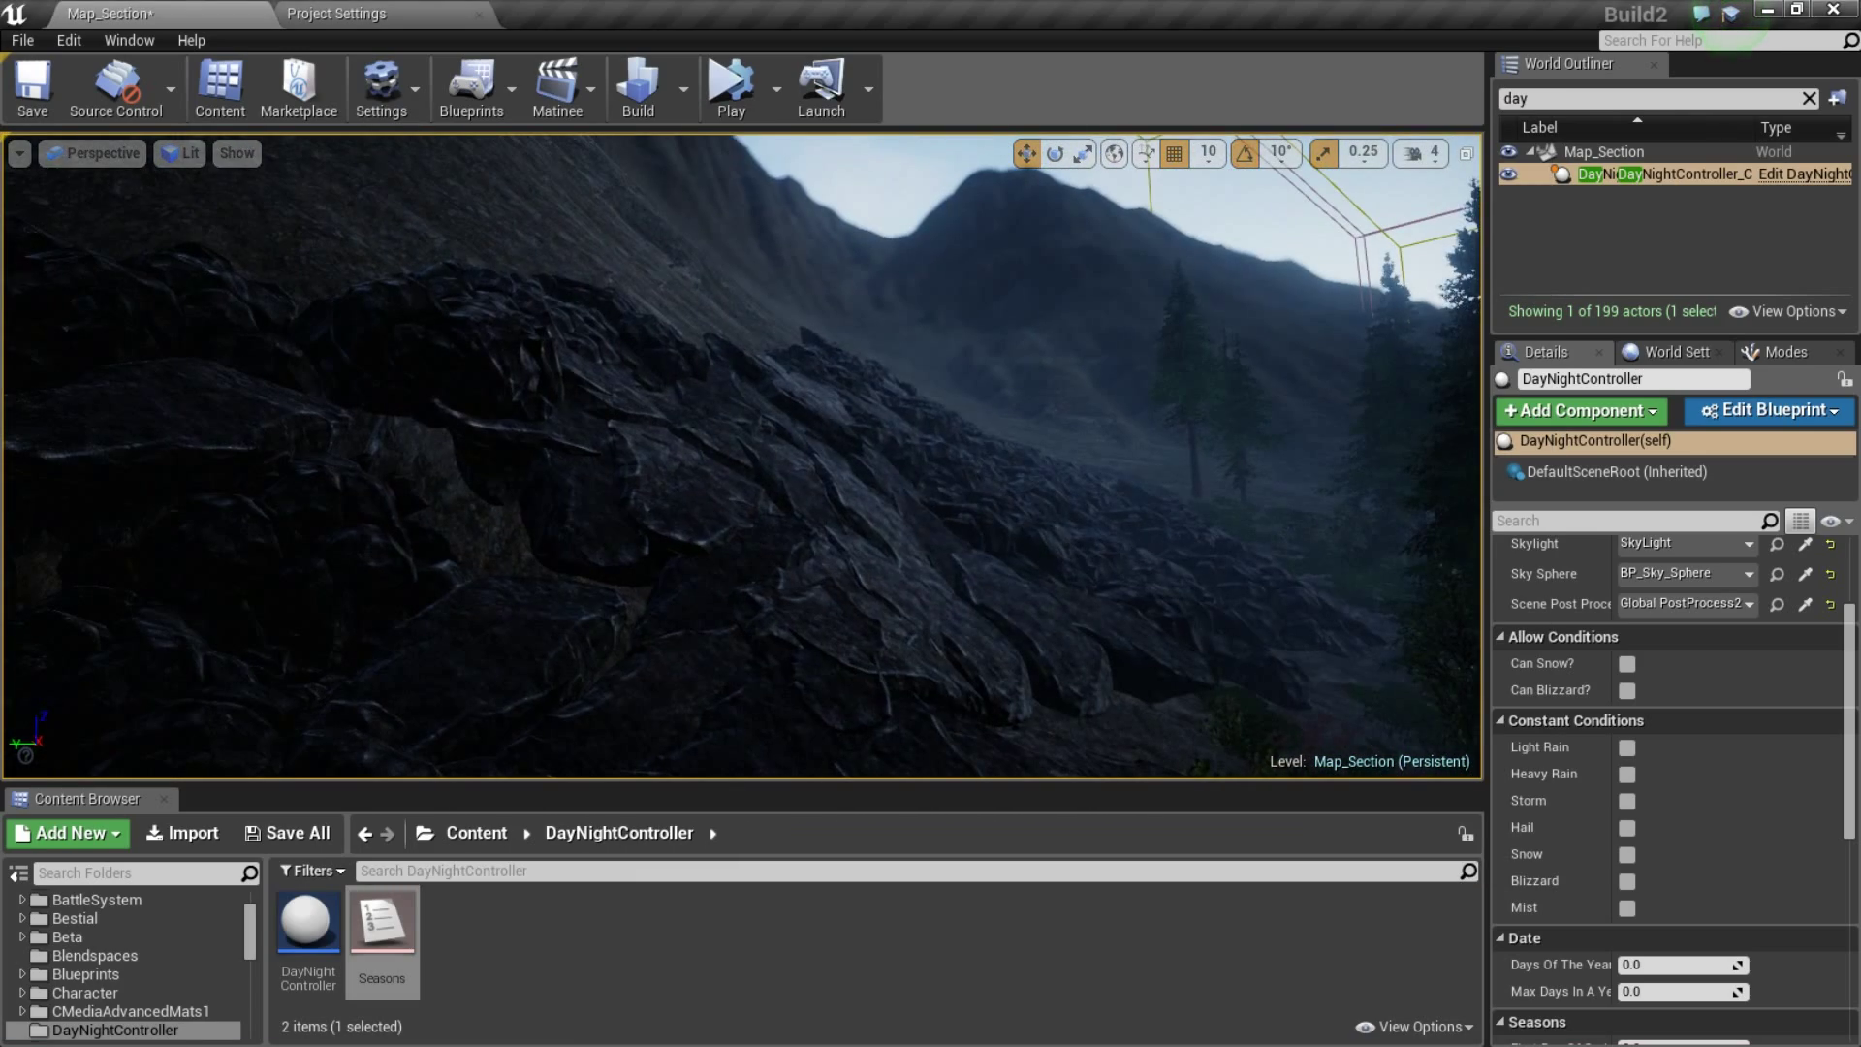
- Turn the level view towards the forest and examine the DayNightController's Date and Seasons settings, including Max Days In A Year
right_drag(743, 455, 1086, 465)
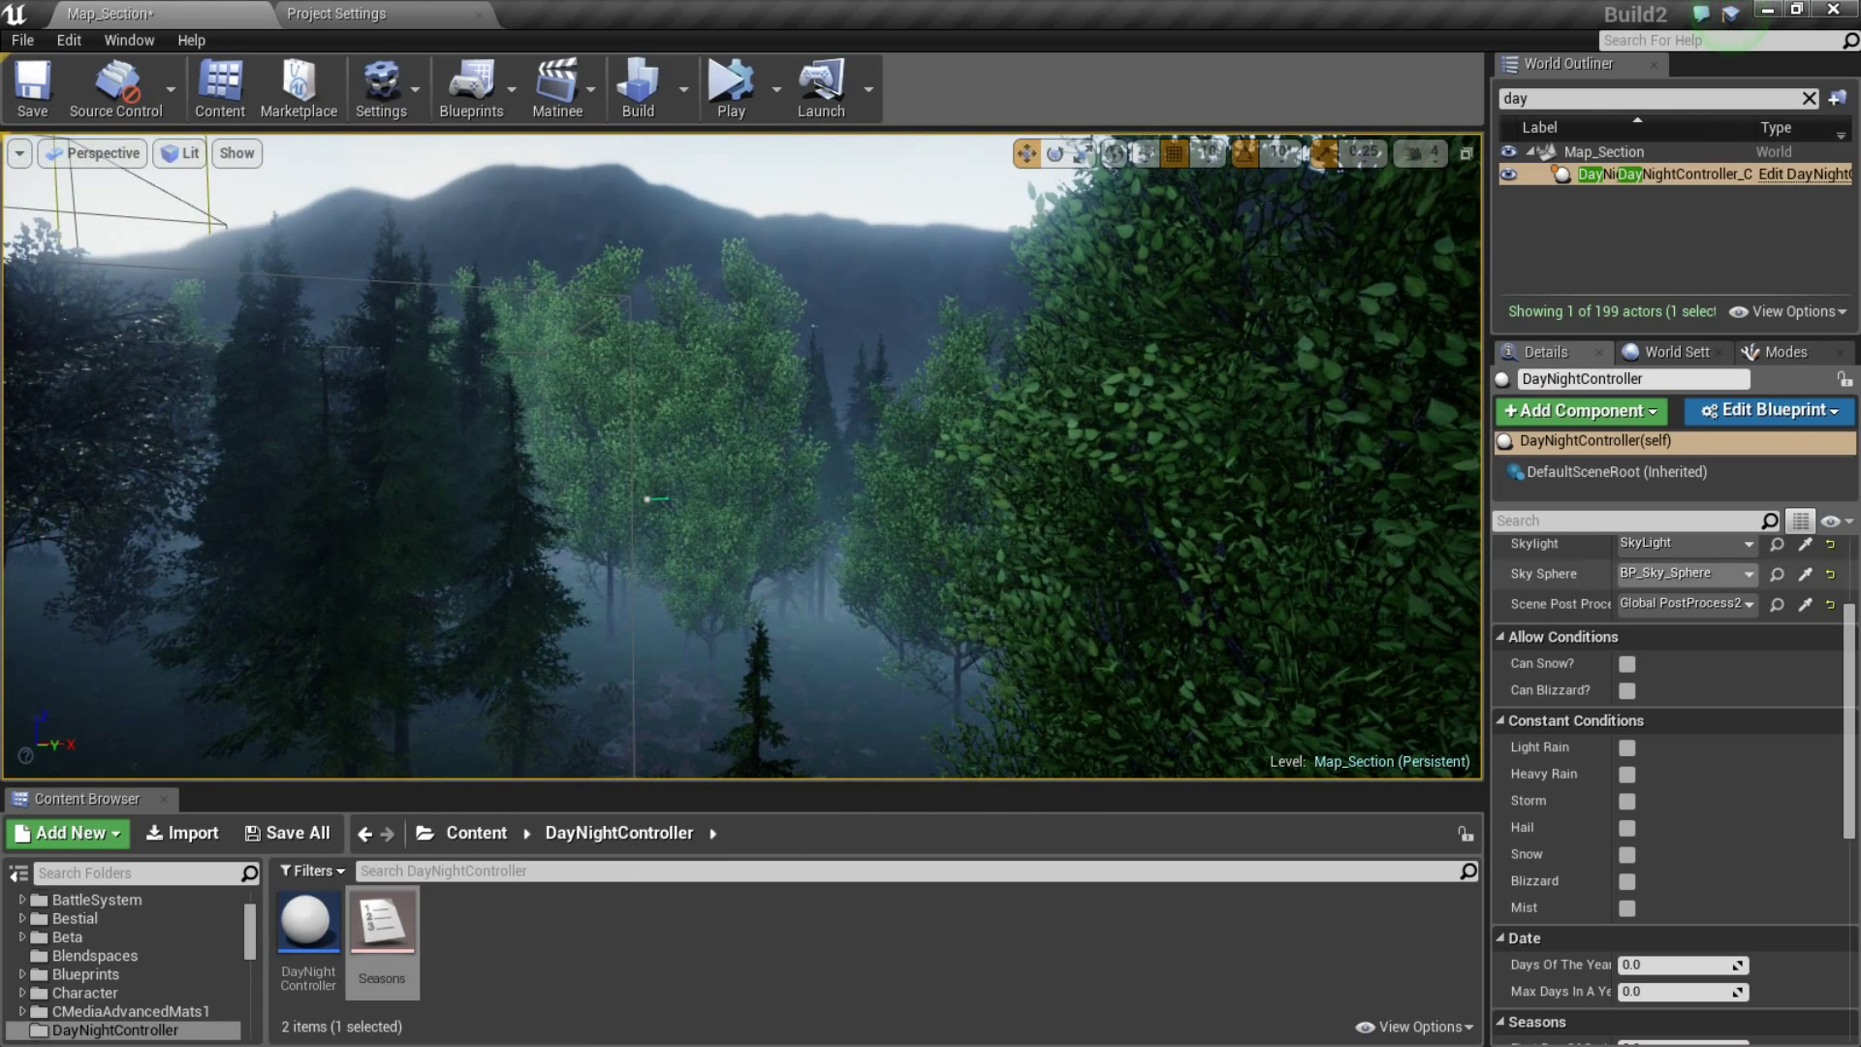
scroll(1668, 863, down, 4)
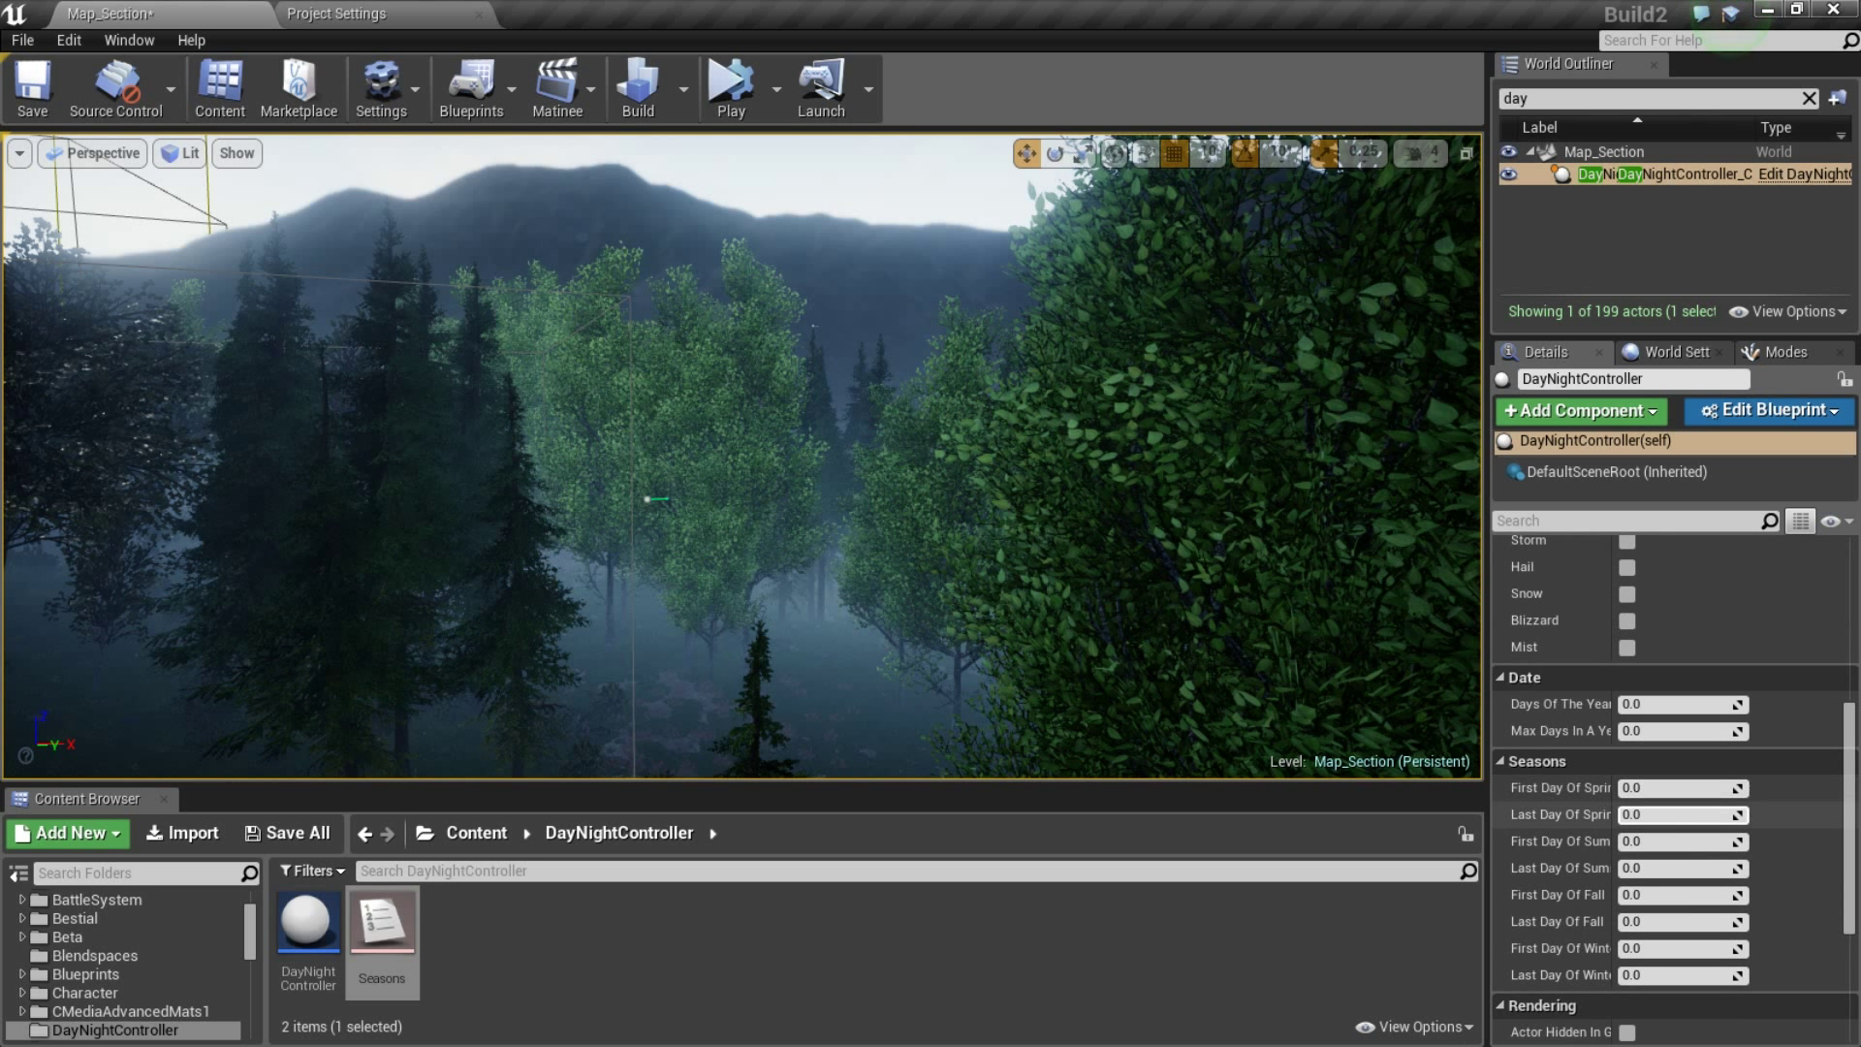
scroll(1682, 862, down, 2)
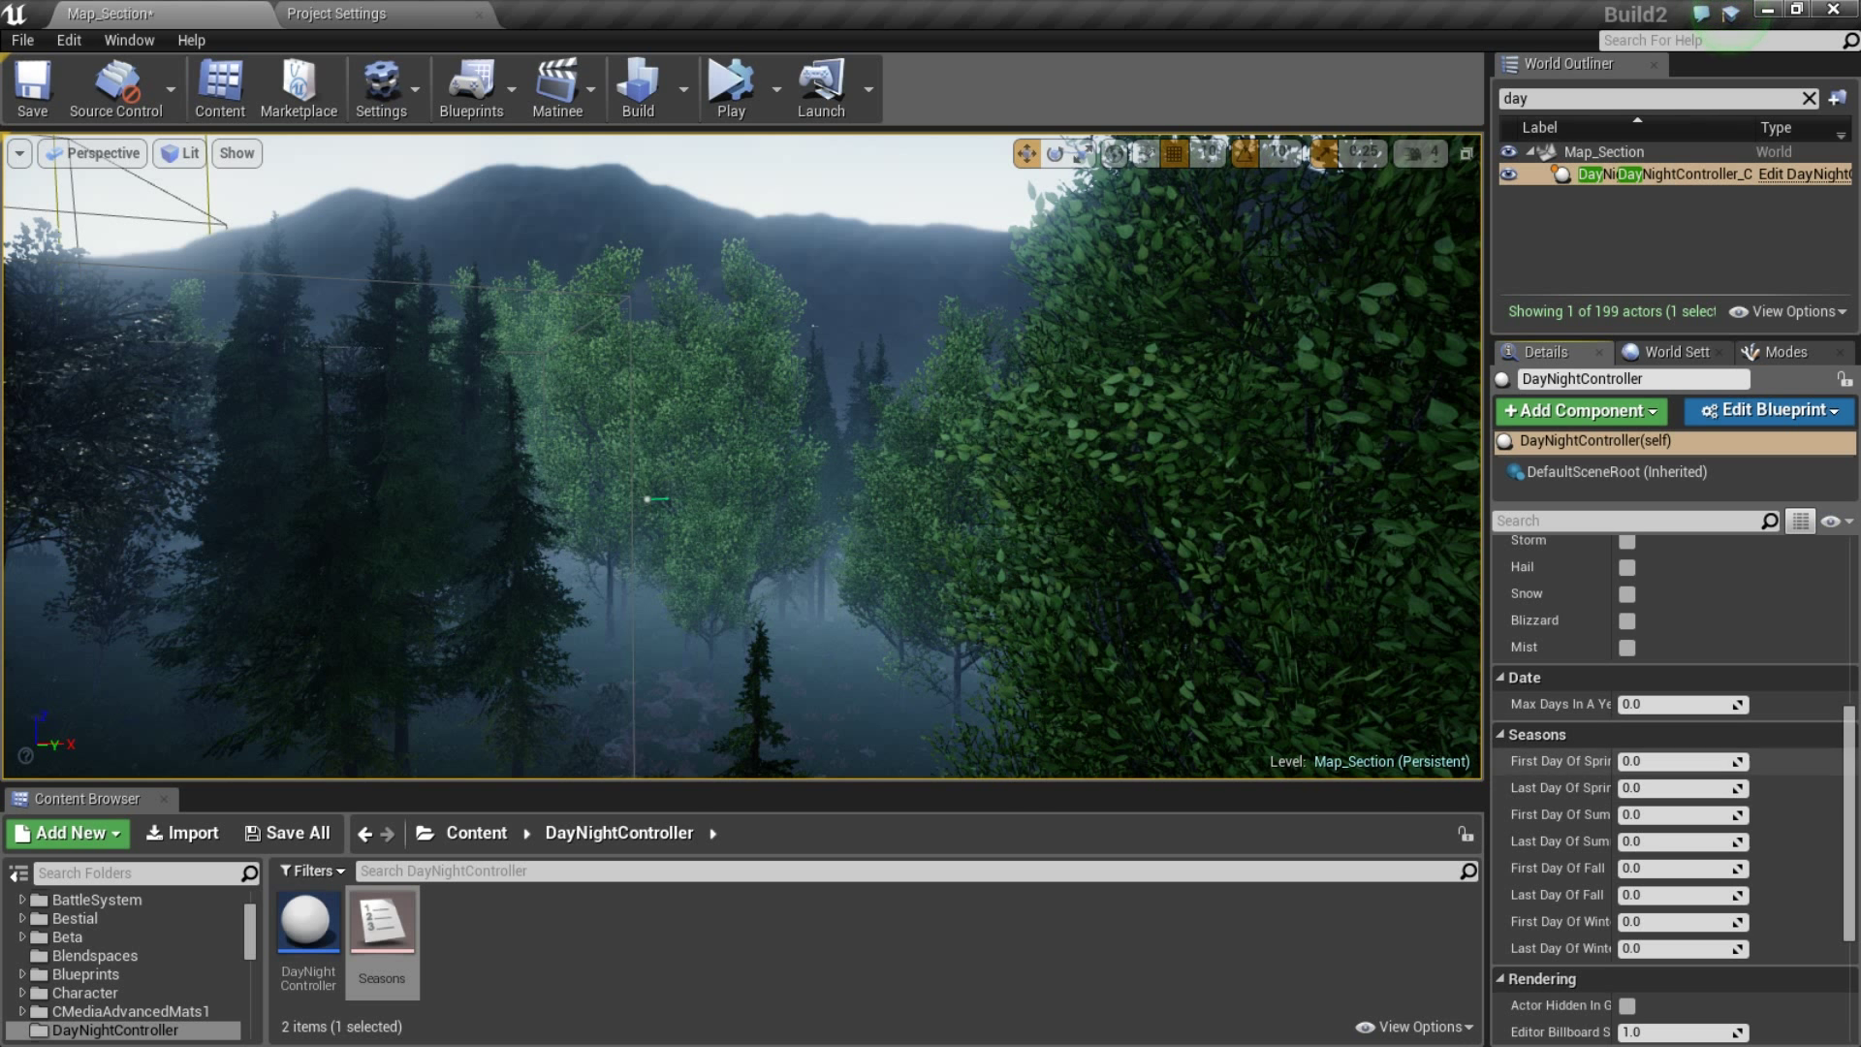
scroll(1648, 765, down, 3)
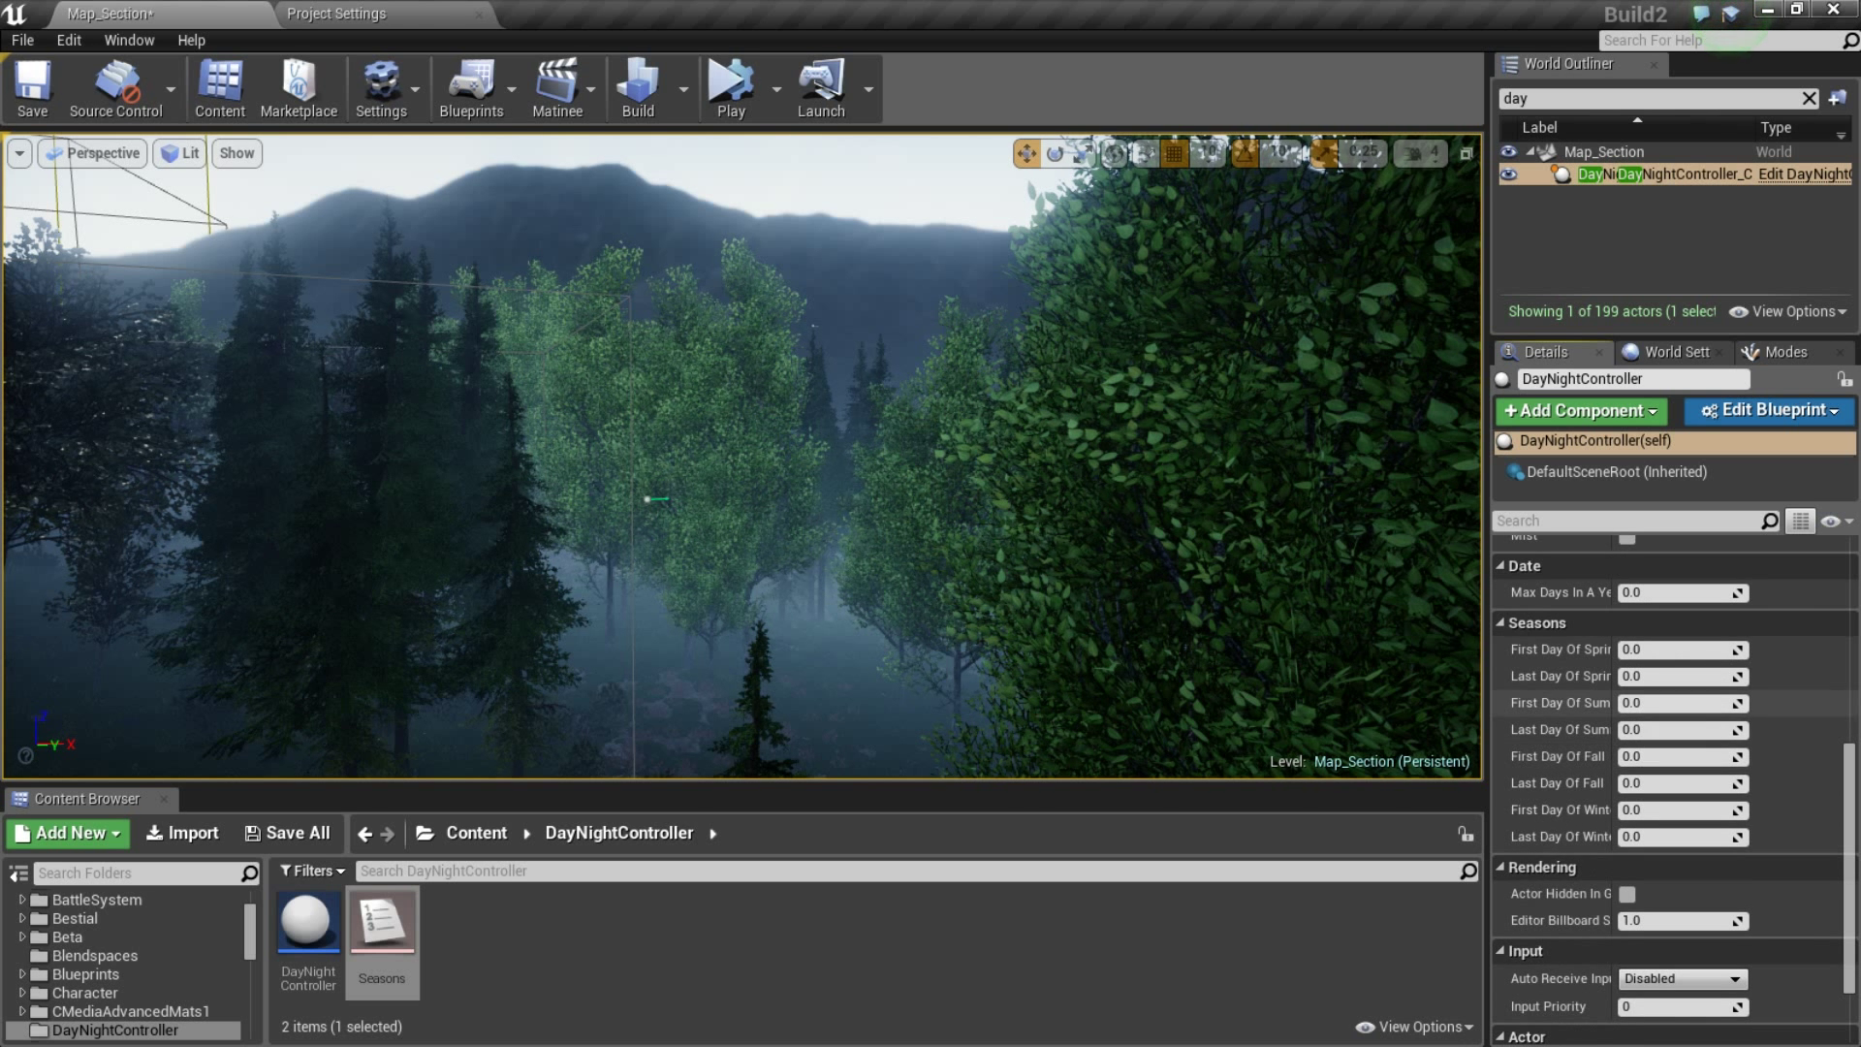
click(1629, 650)
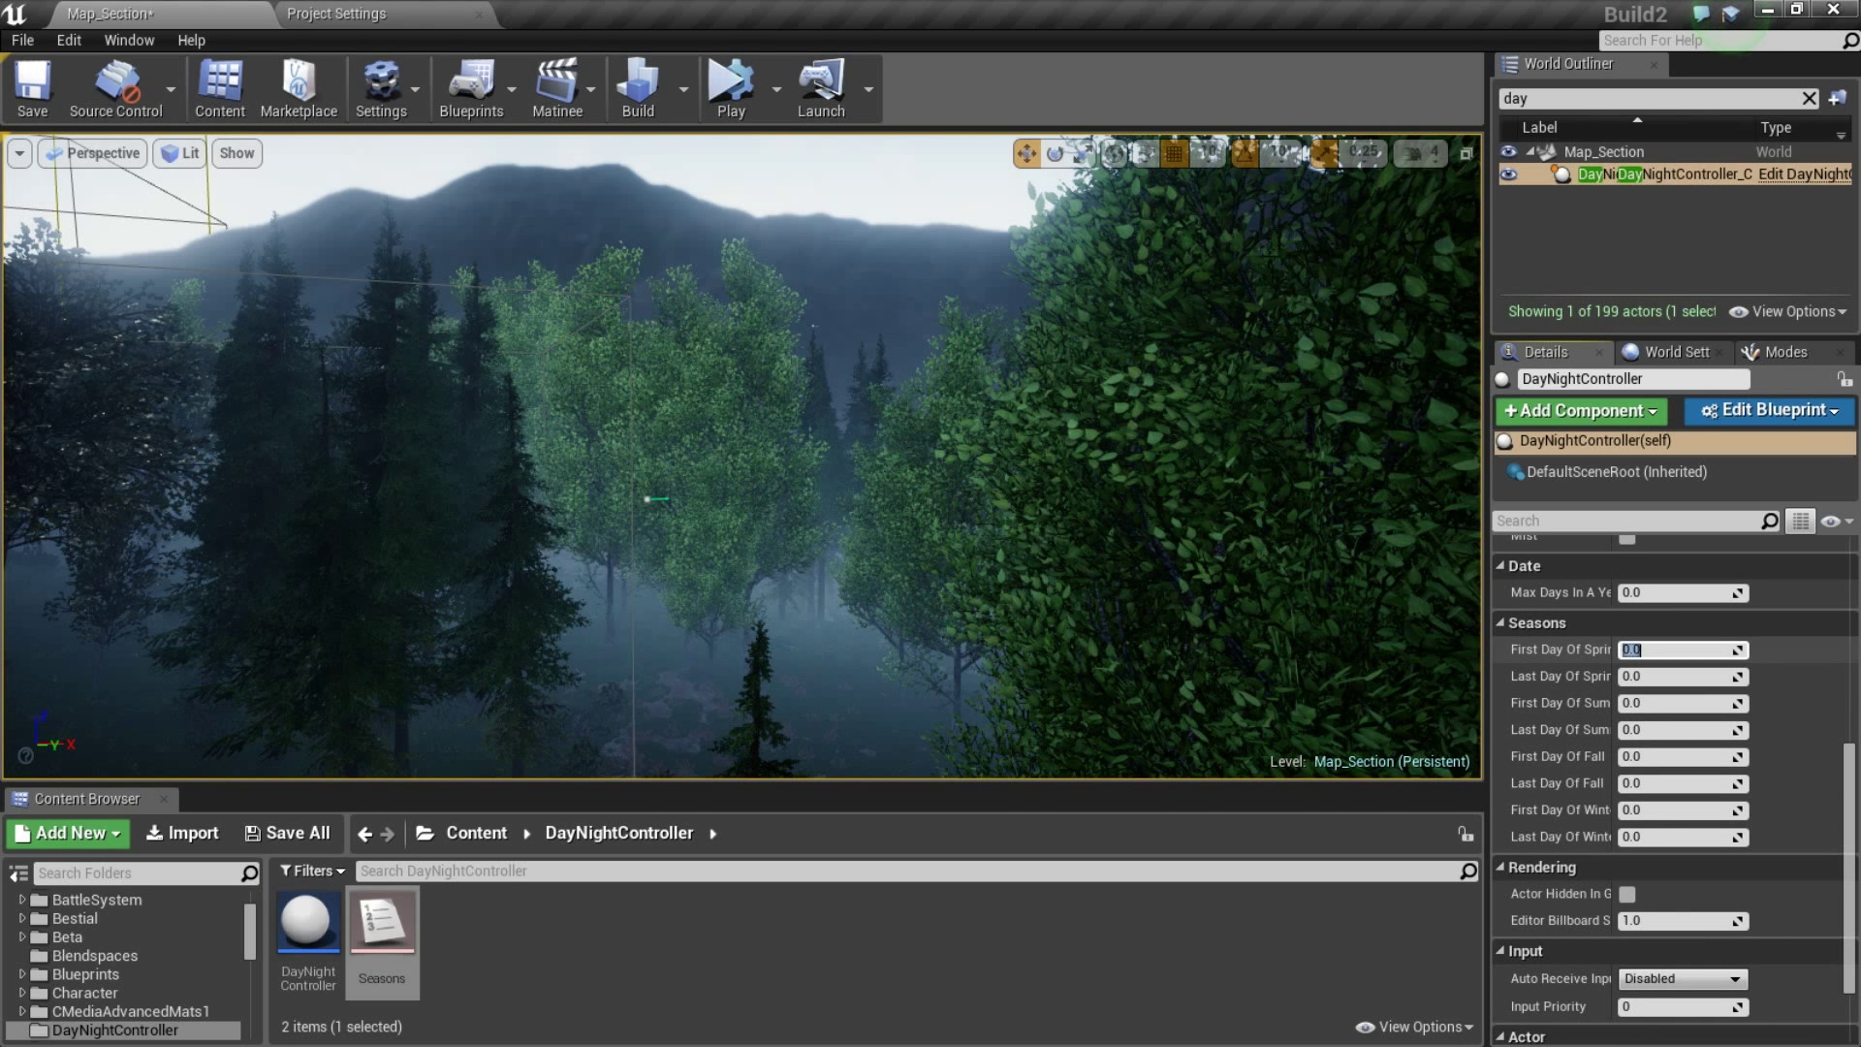
click(1639, 592)
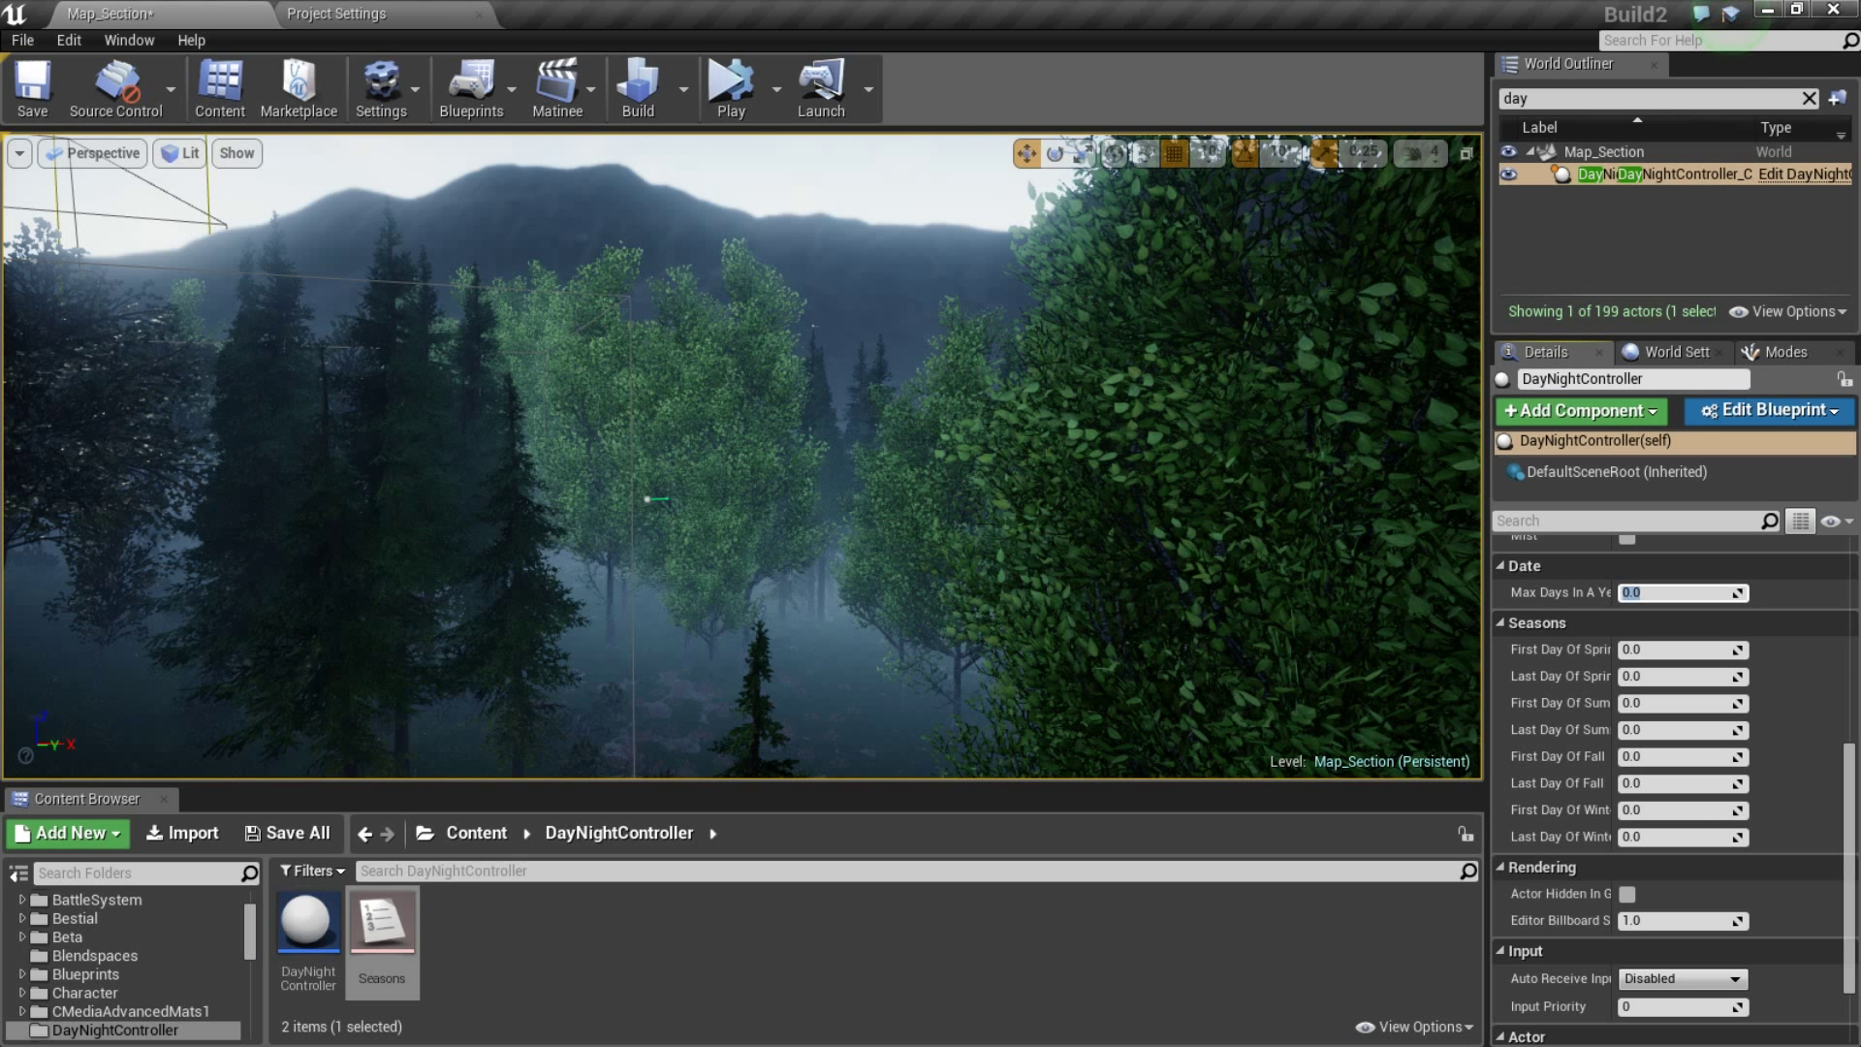
click(1730, 14)
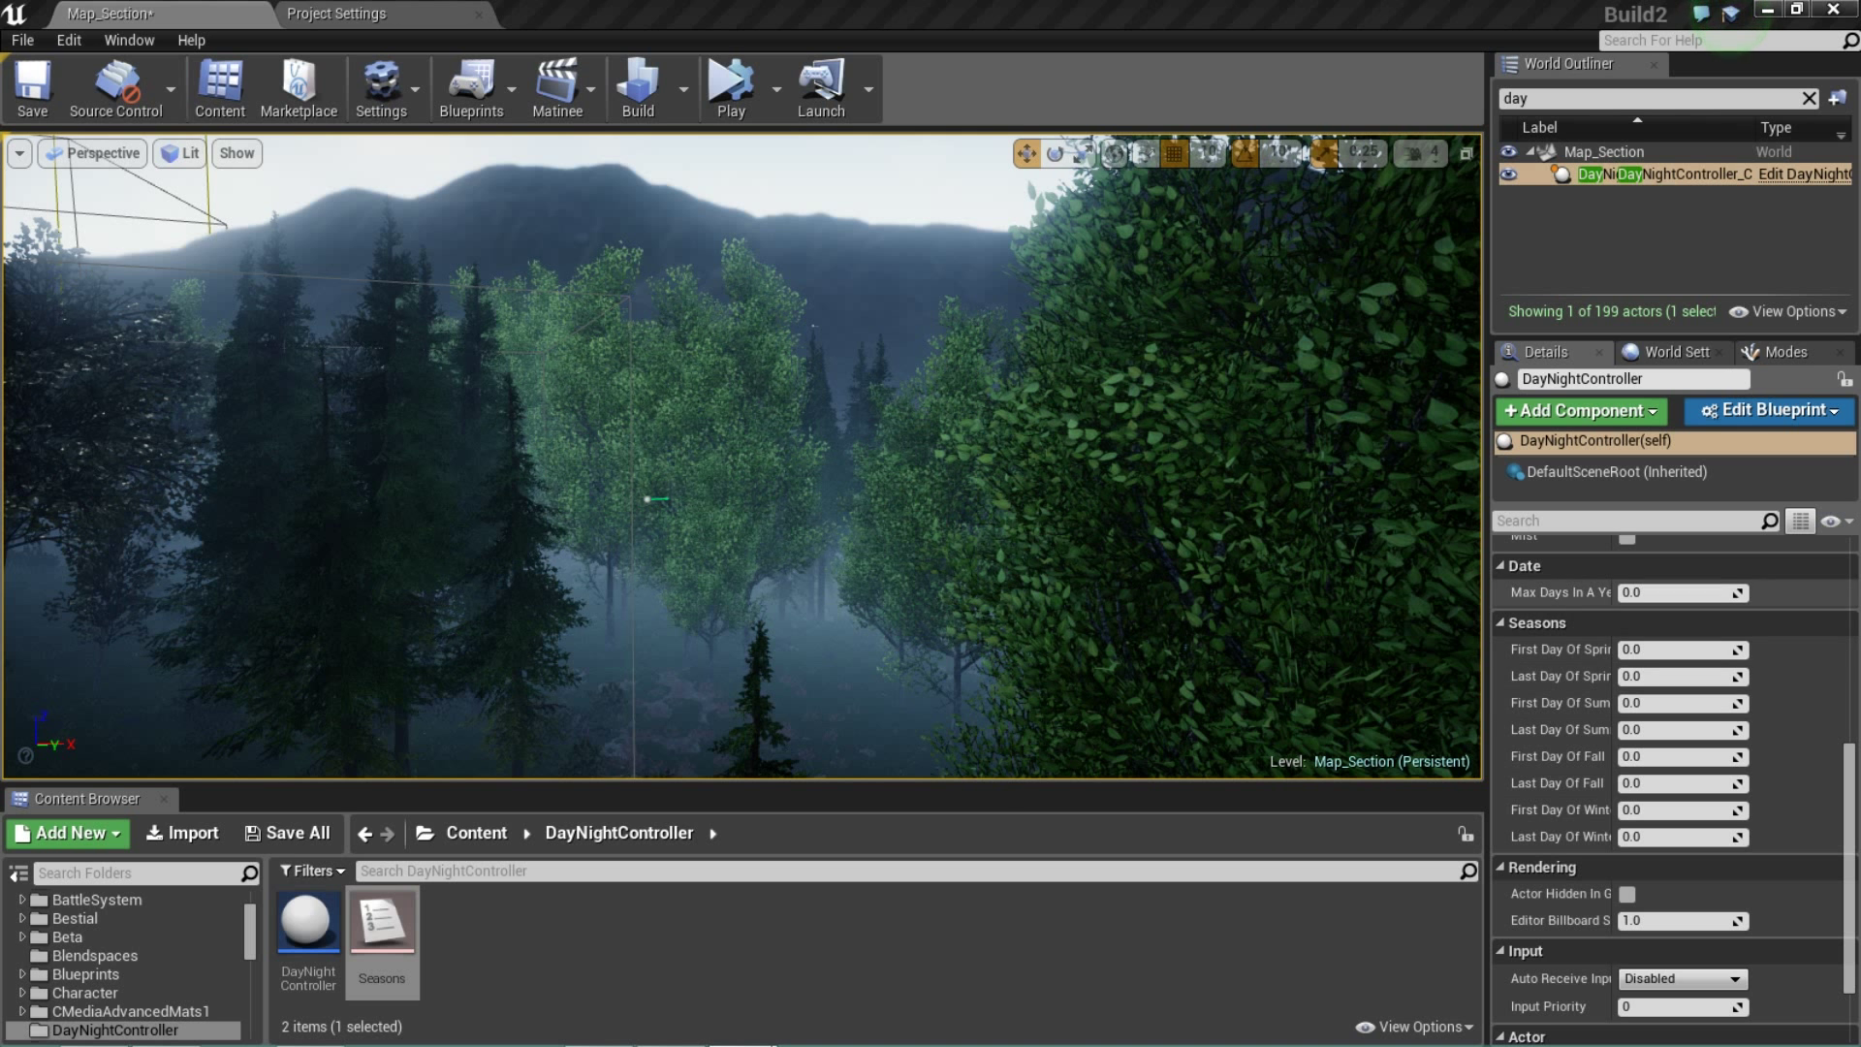
scroll(1675, 791, up, 1)
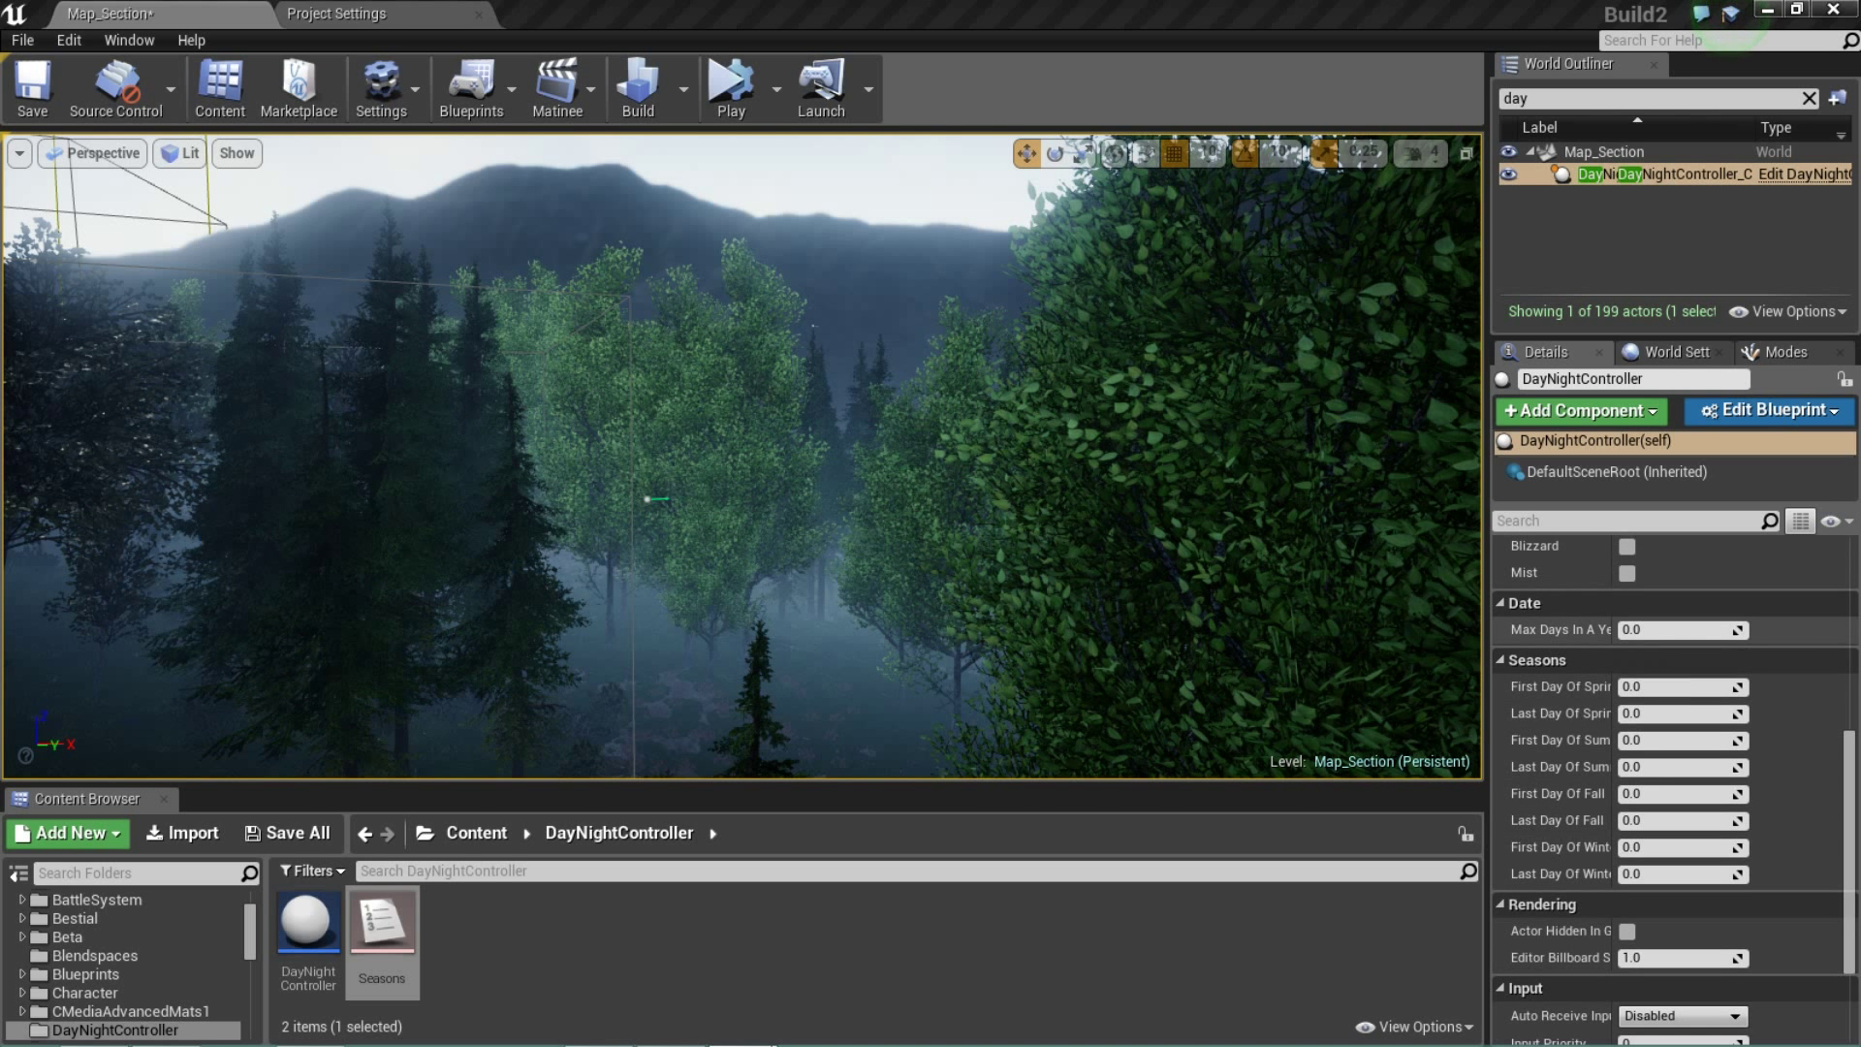
click(1648, 629)
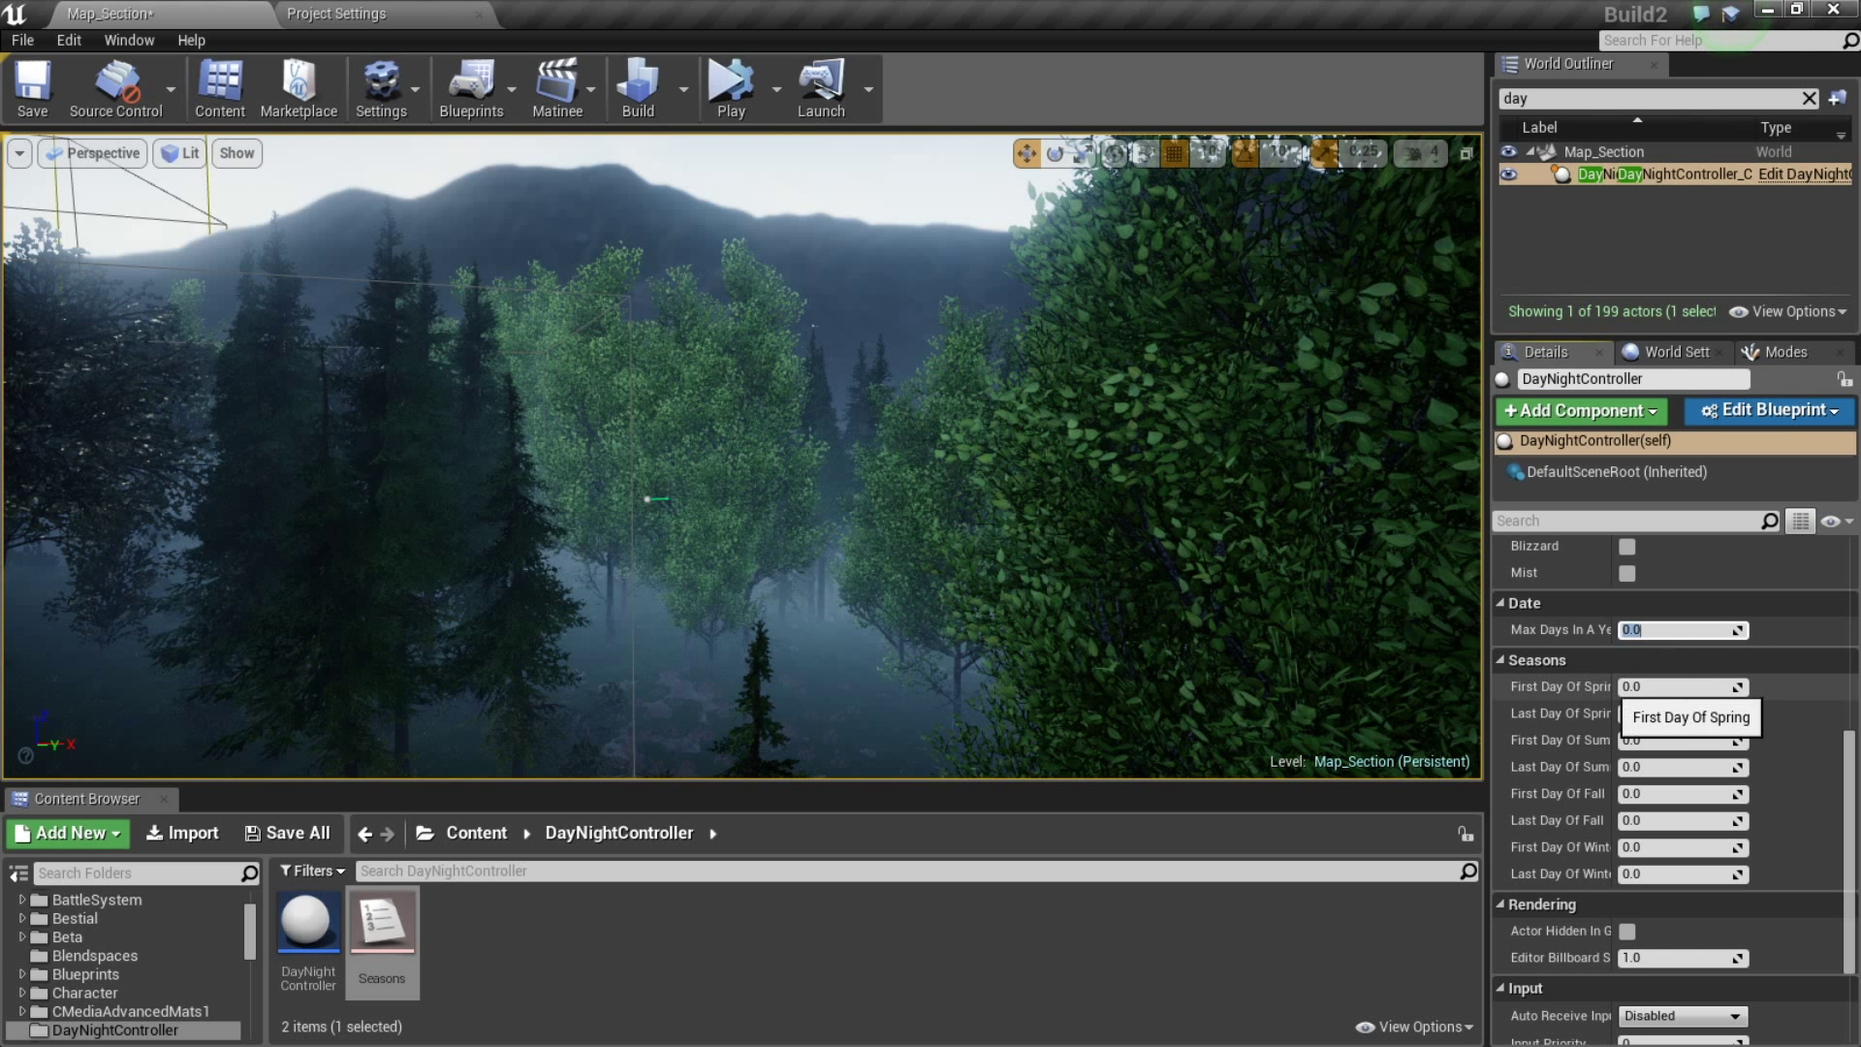
drag(1625, 686, 1559, 686)
click(1652, 686)
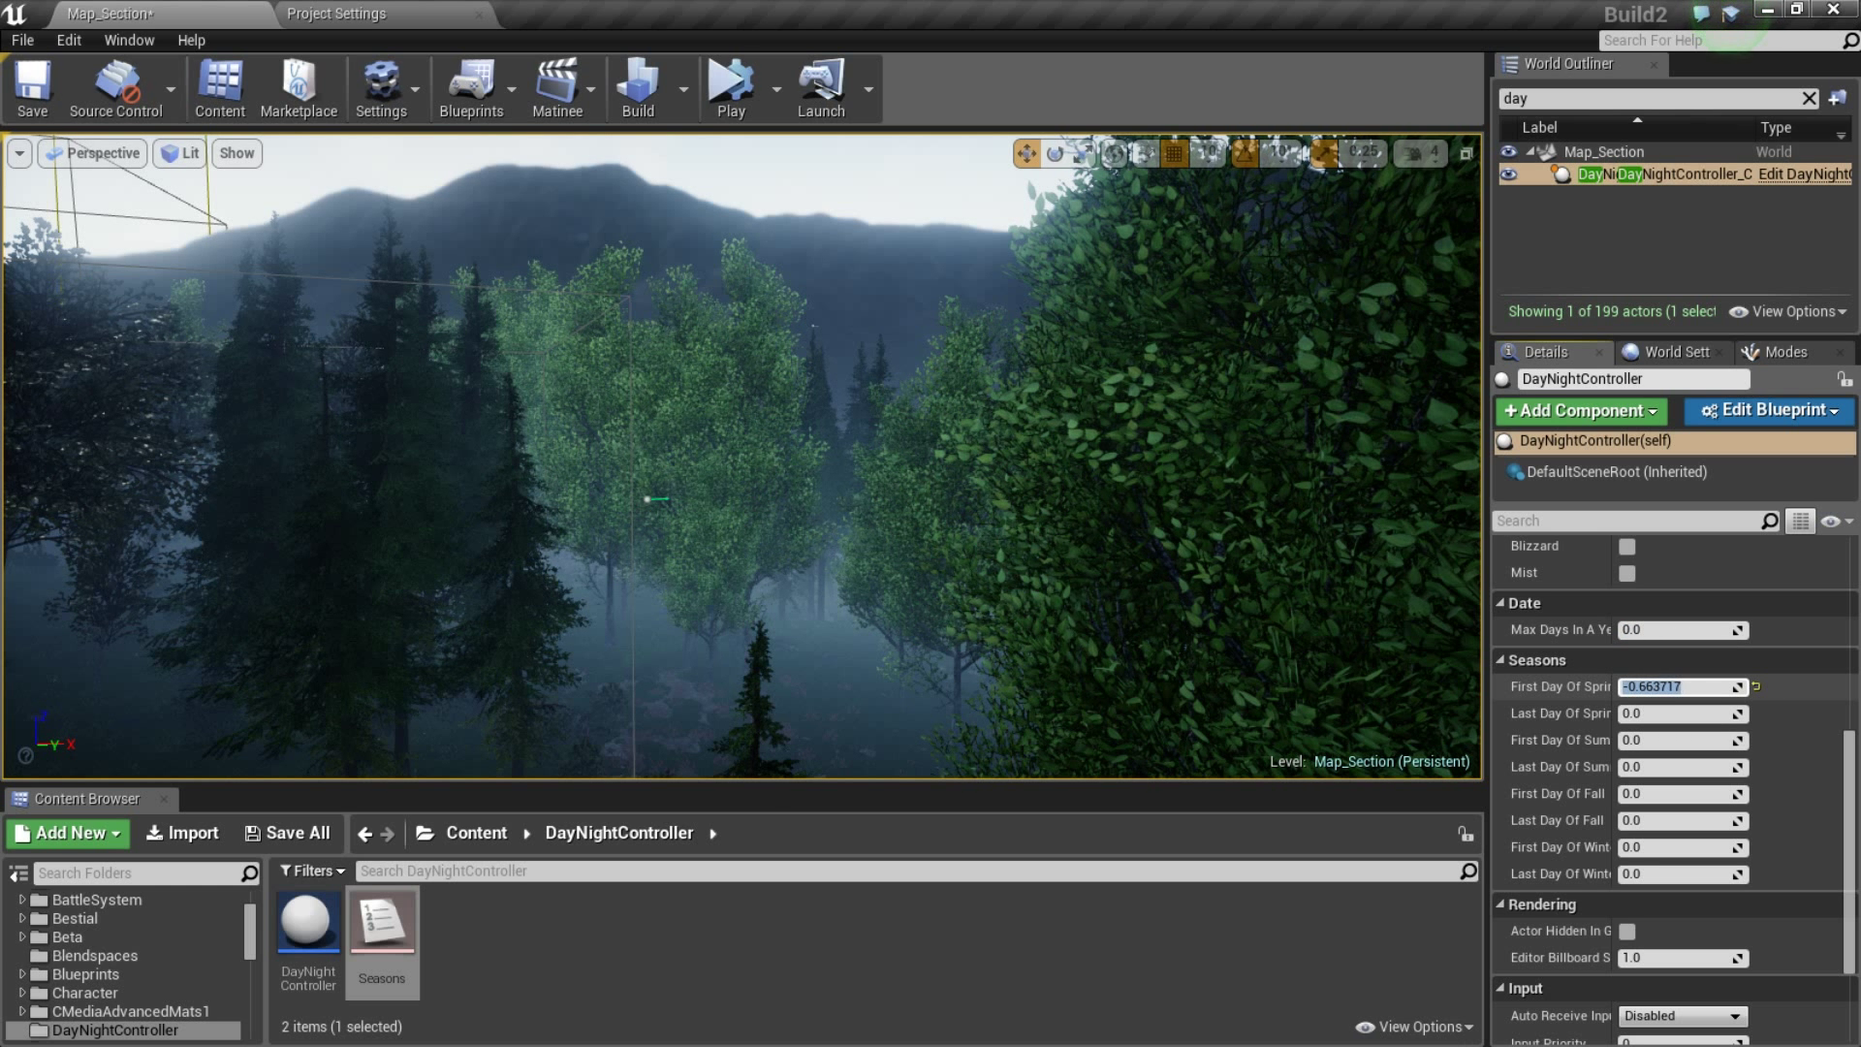
text(0.0)
- Widen the details column so the full Date and Seasons property names are readable, and save the Map_Section level
drag(1487, 543, 1397, 547)
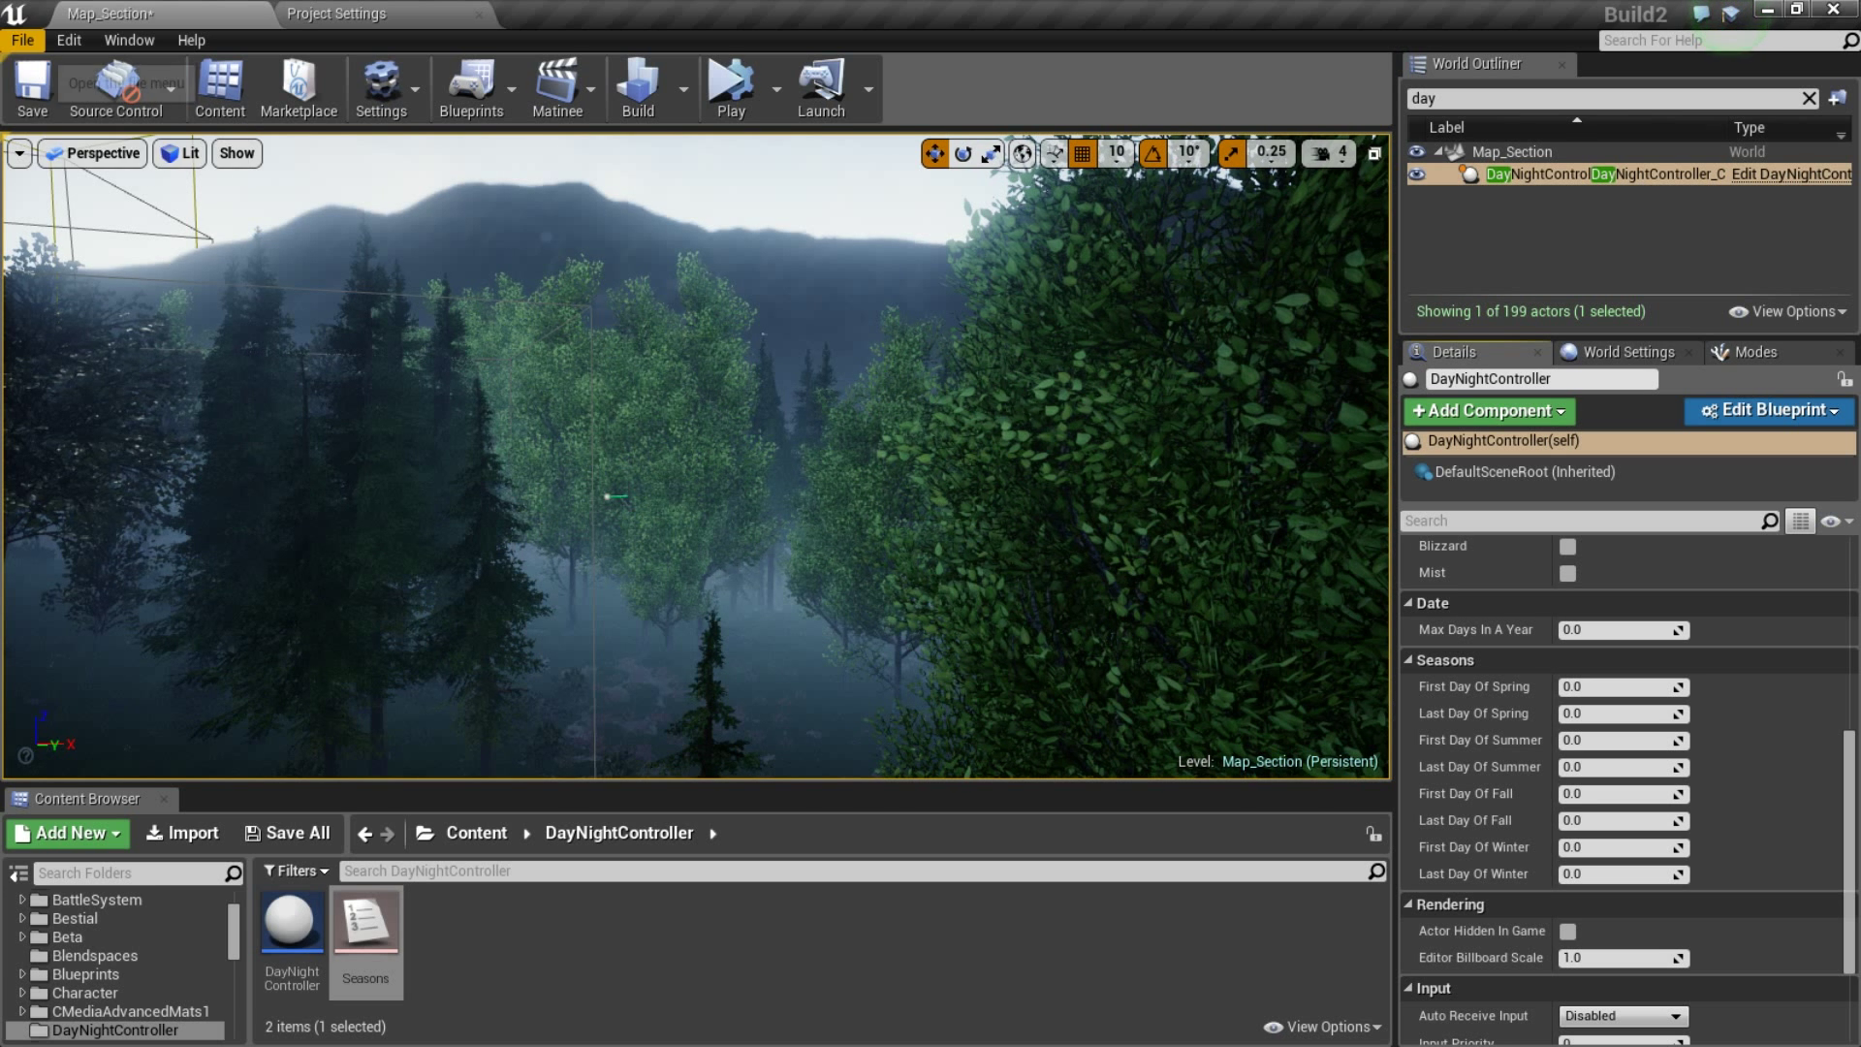
click(22, 39)
click(58, 236)
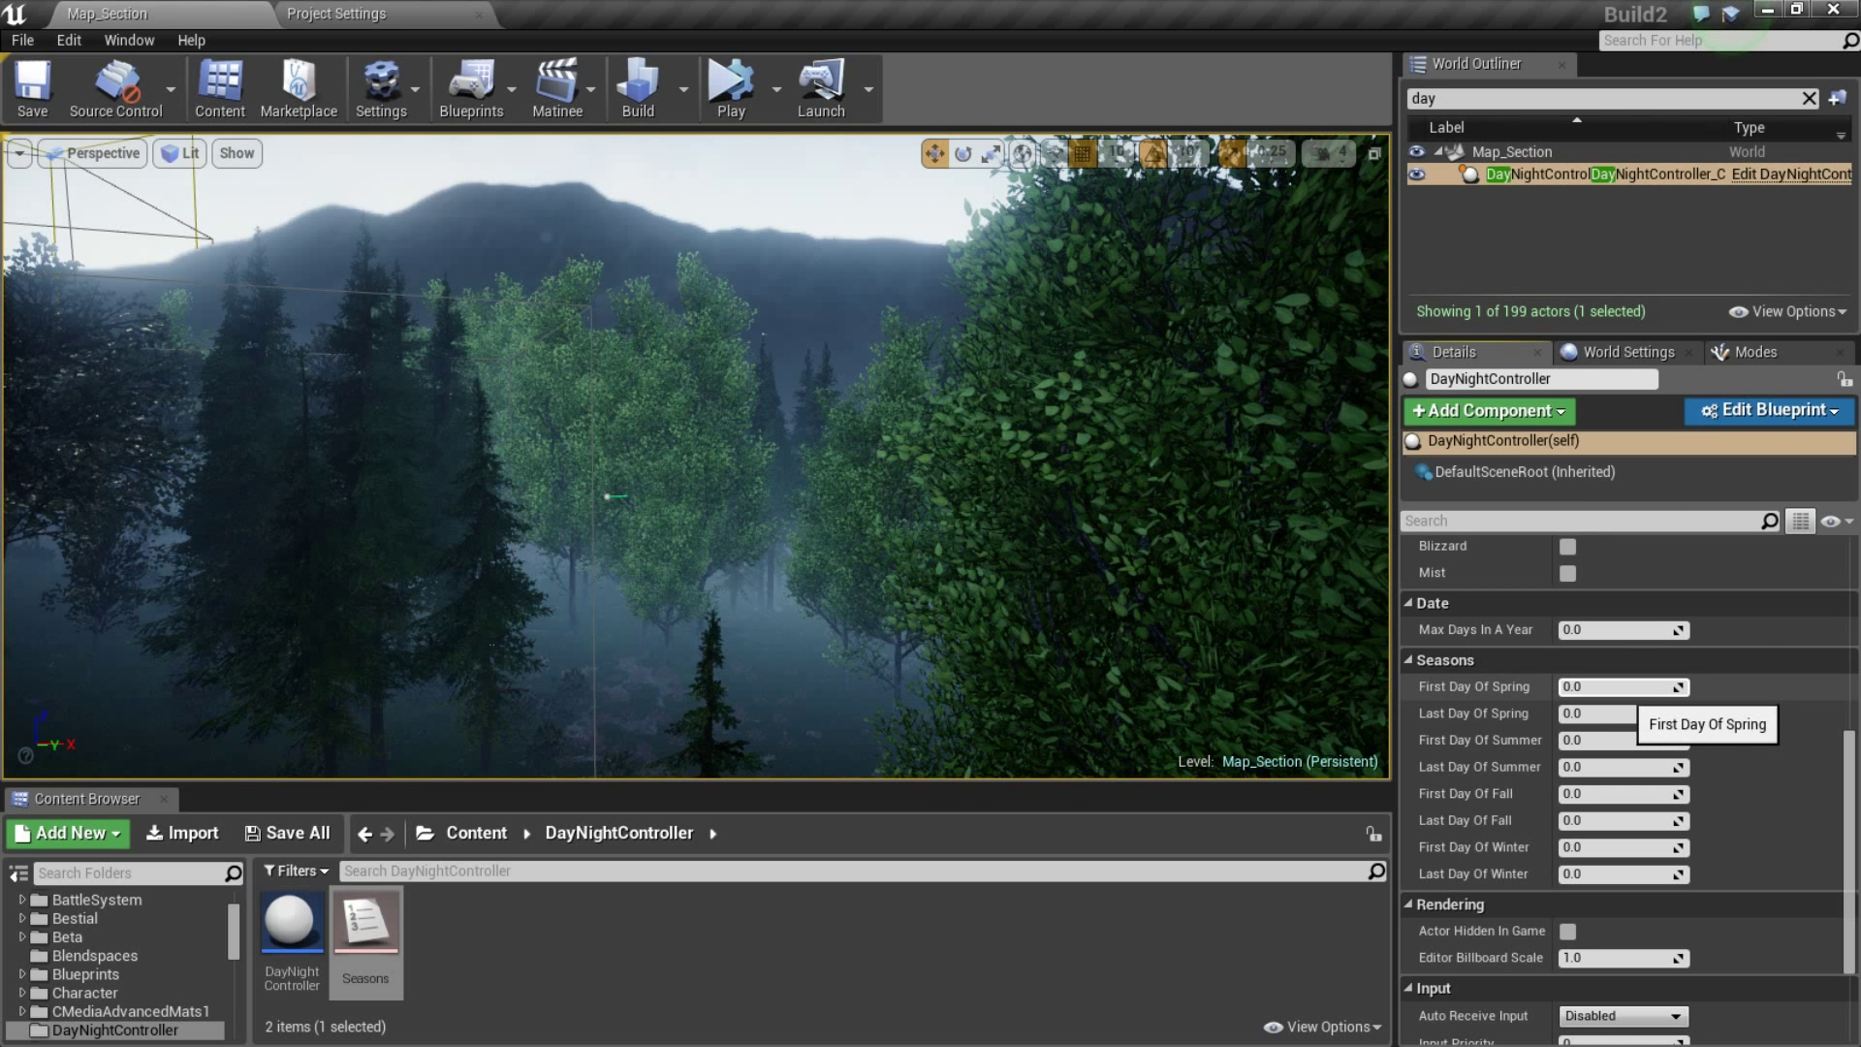
scroll(1629, 698, down, 3)
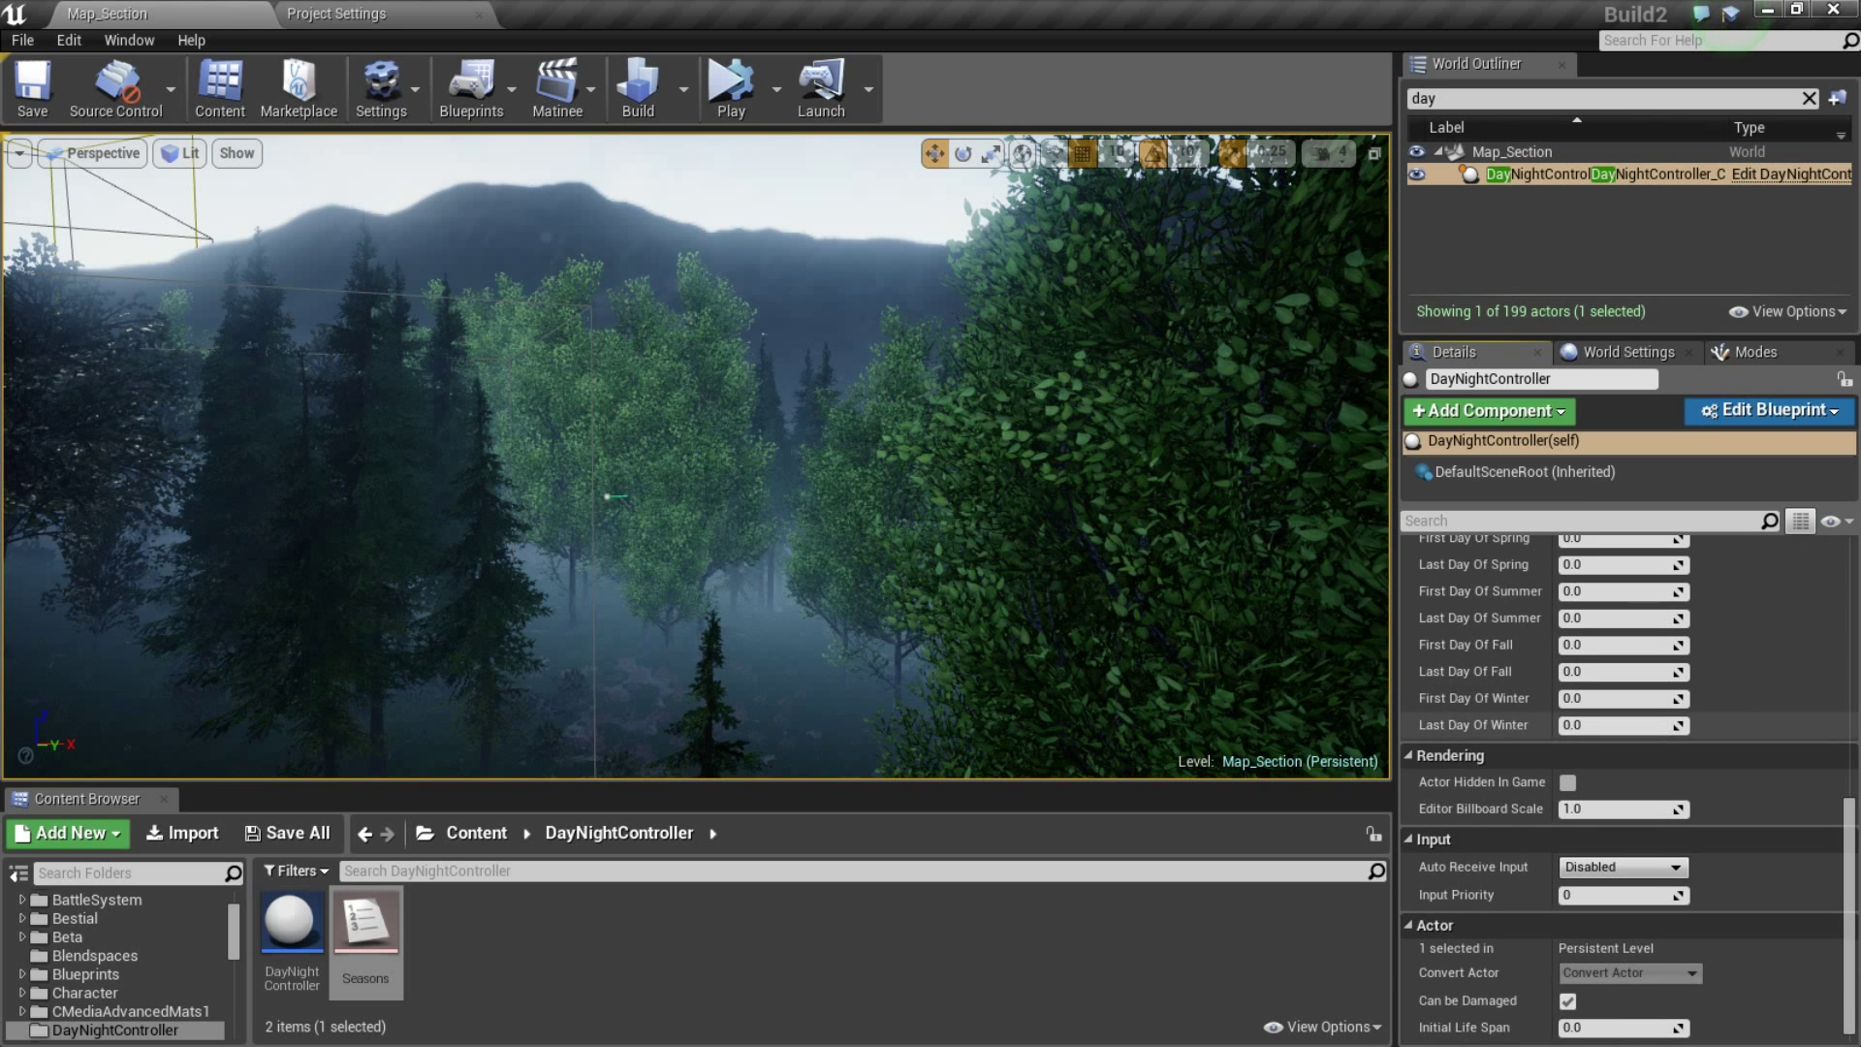
scroll(1629, 713, down, 1)
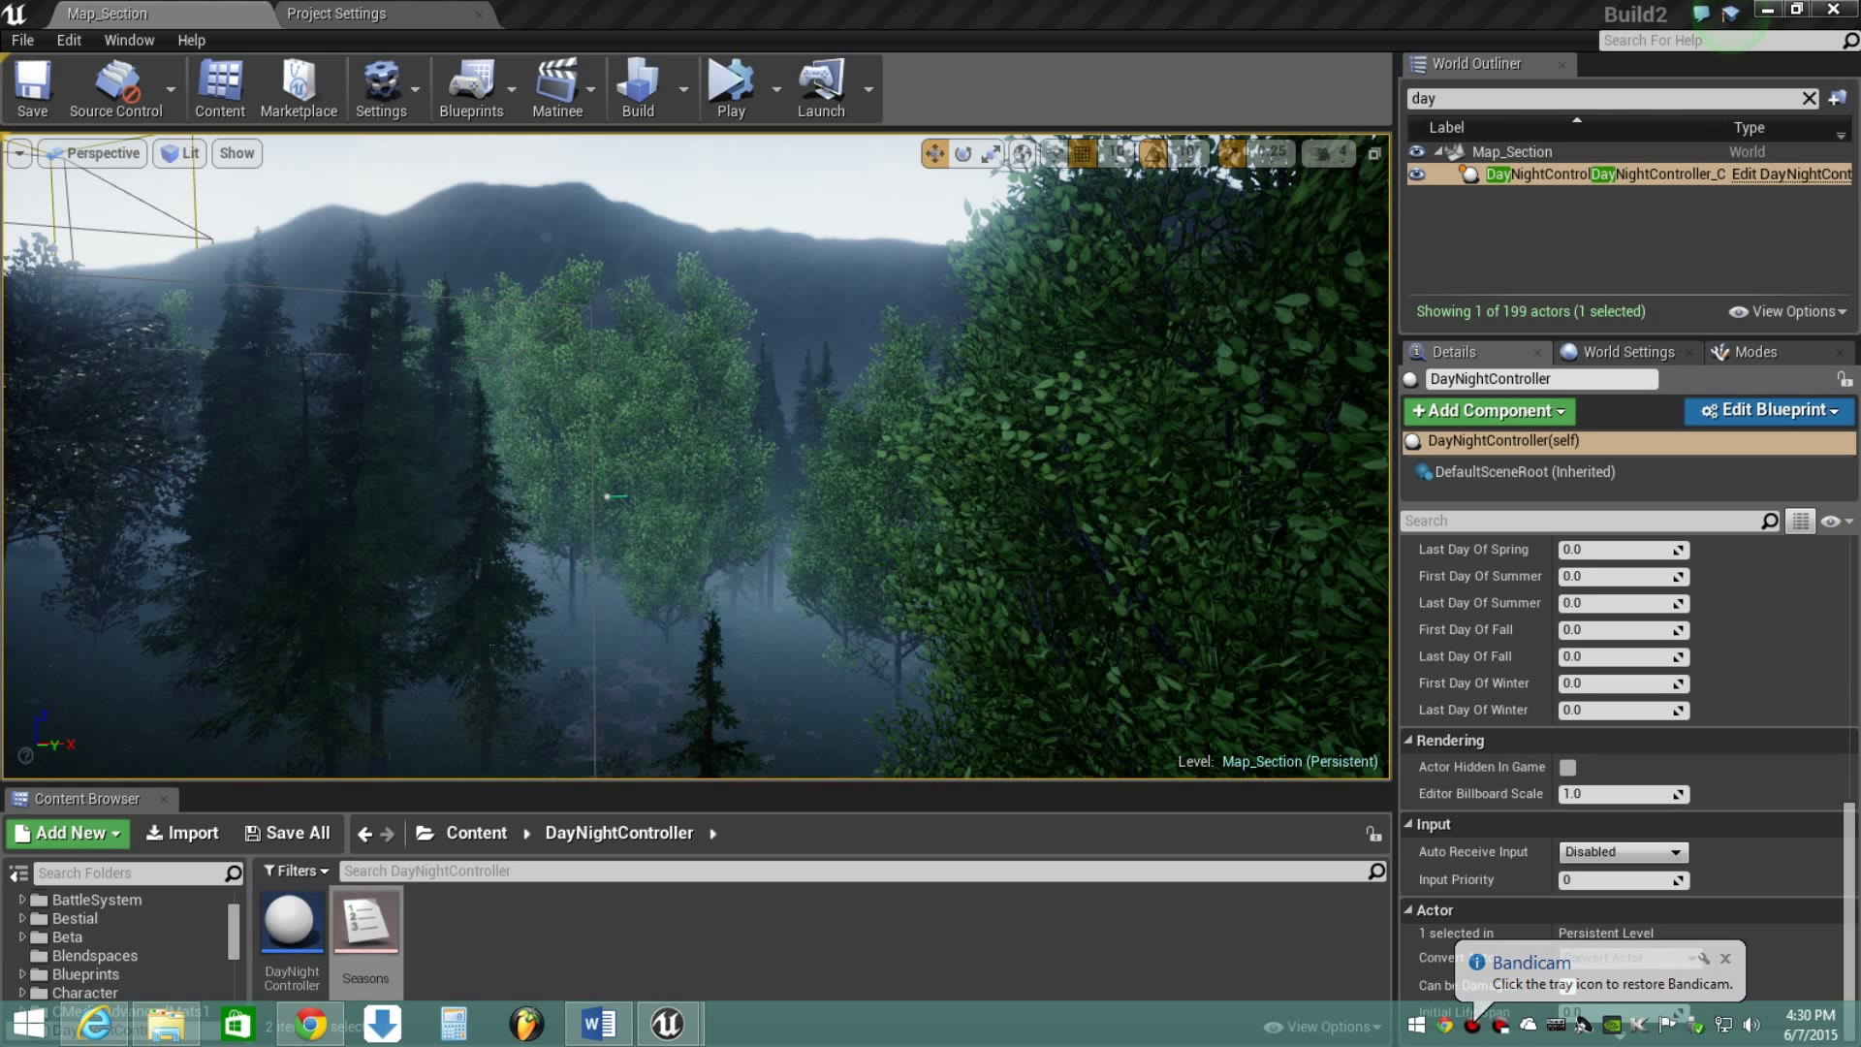
- Save the Map_Section level together with all other unsaved project assets
key(ctrl+s)
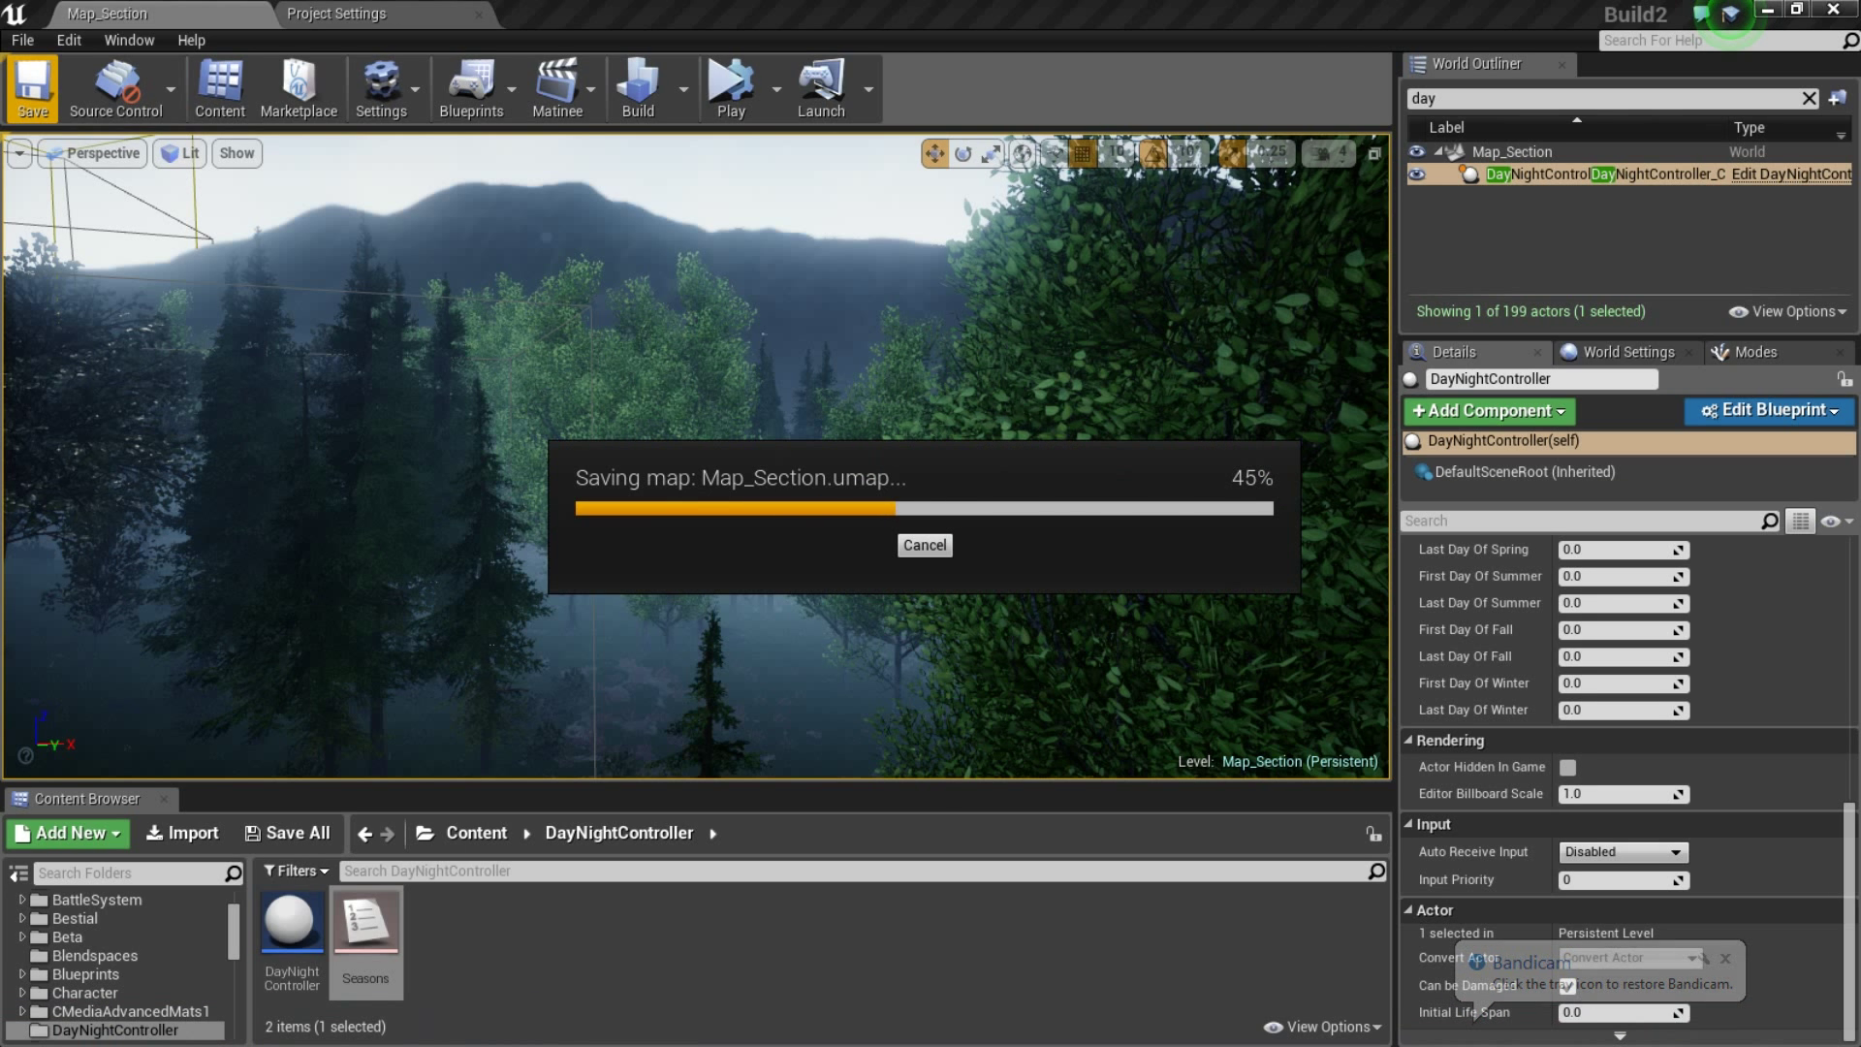
click(23, 40)
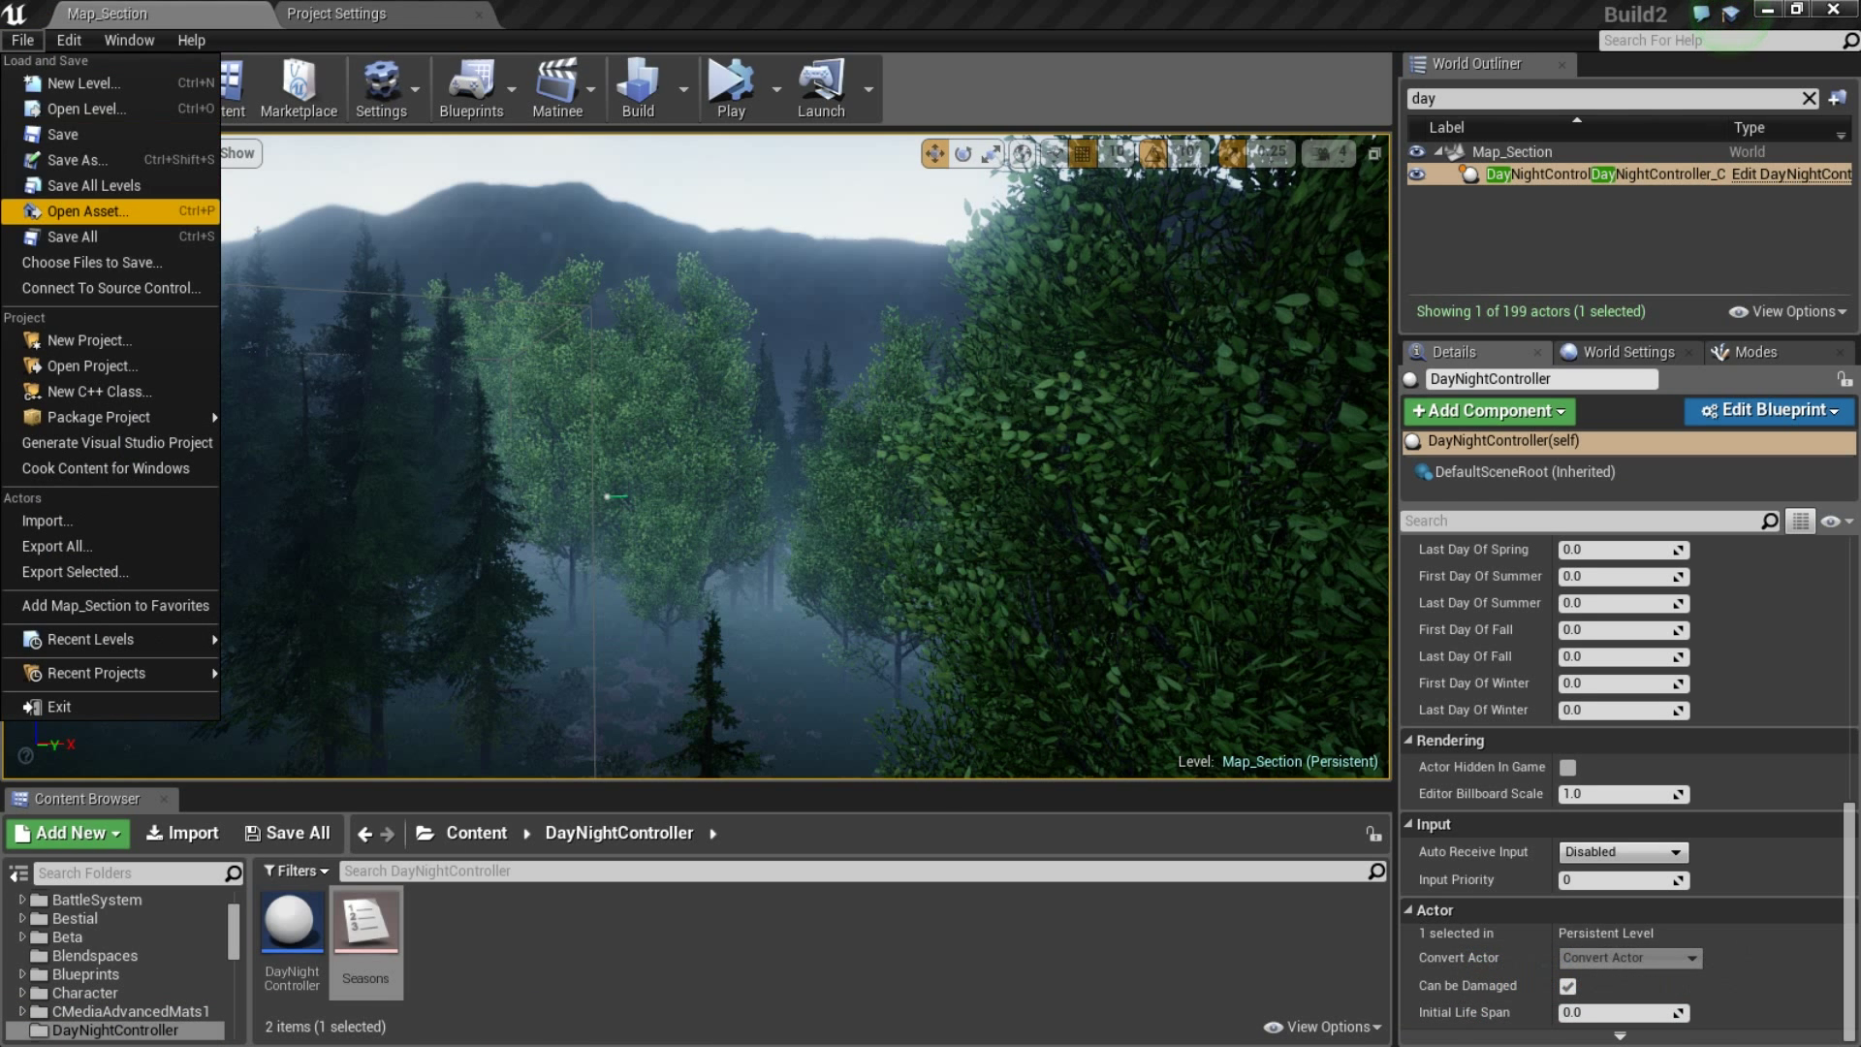
click(73, 238)
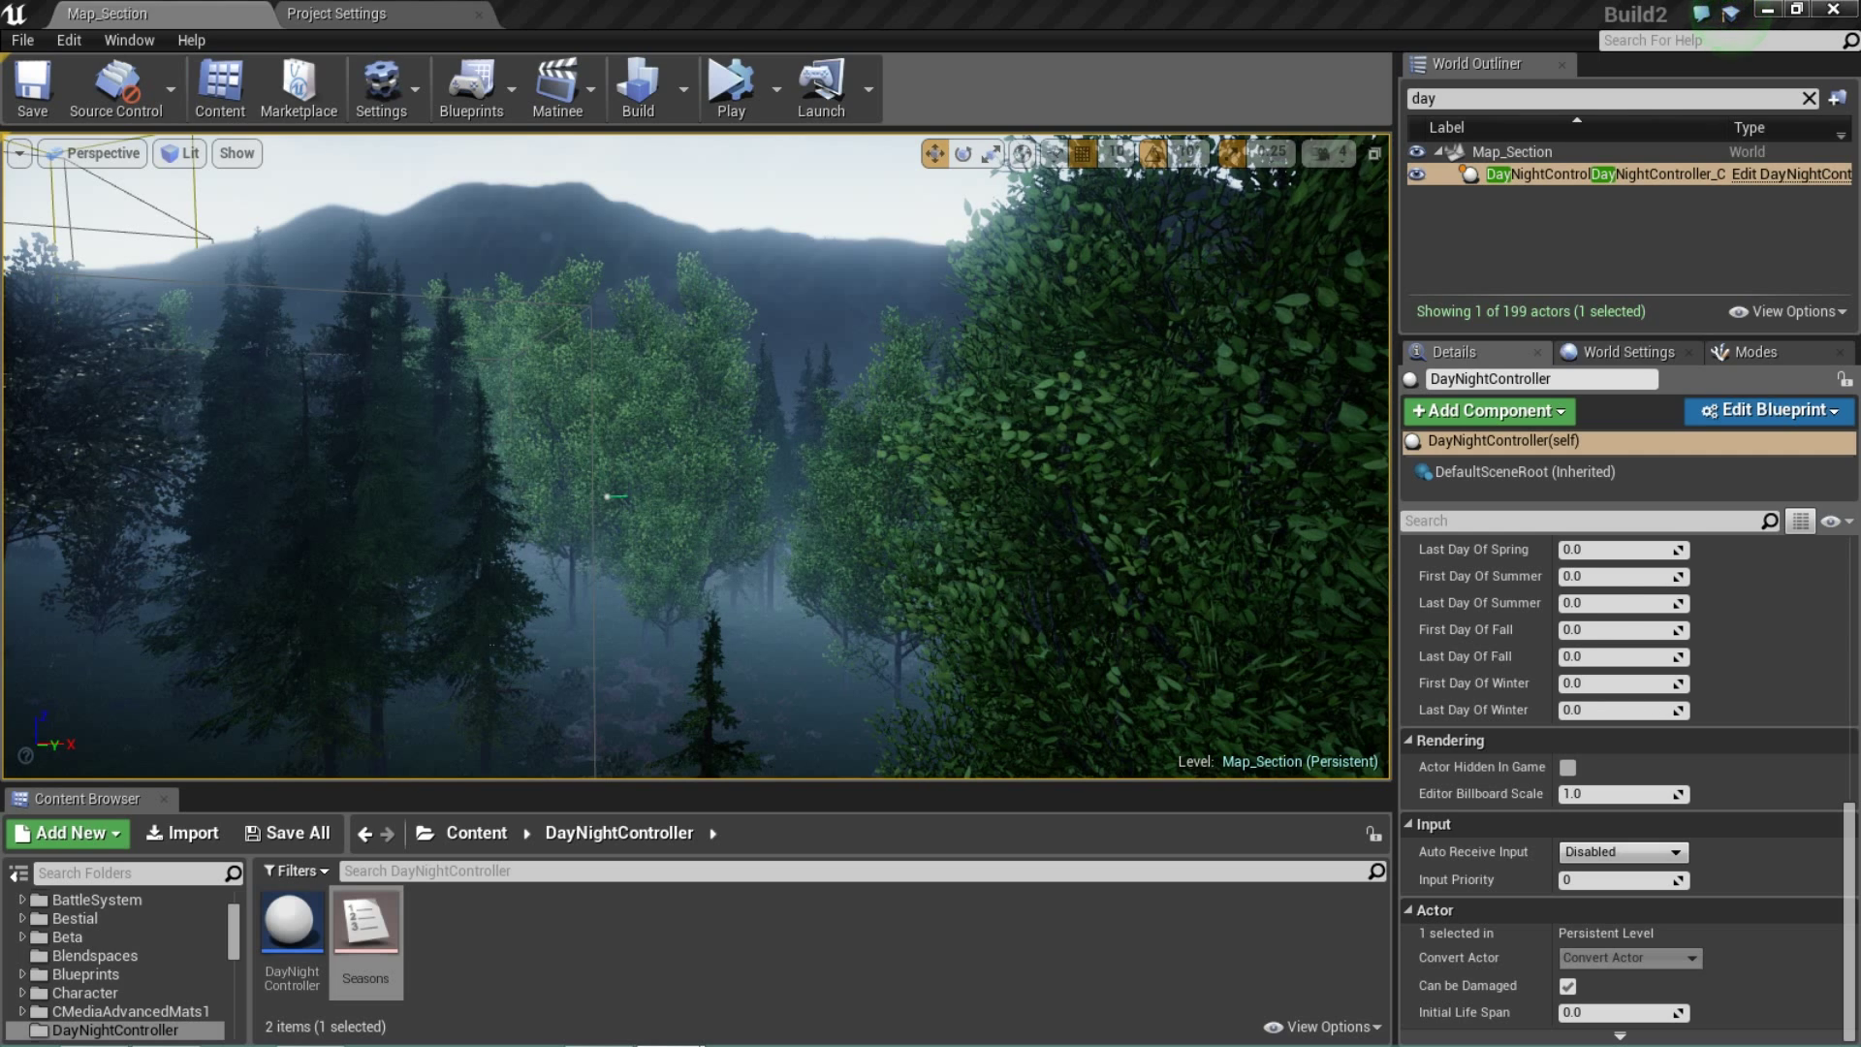
- Simulate the Map_Section level and examine the starry night sky and foggy forest in the level view
right_drag(695, 456, 631, 412)
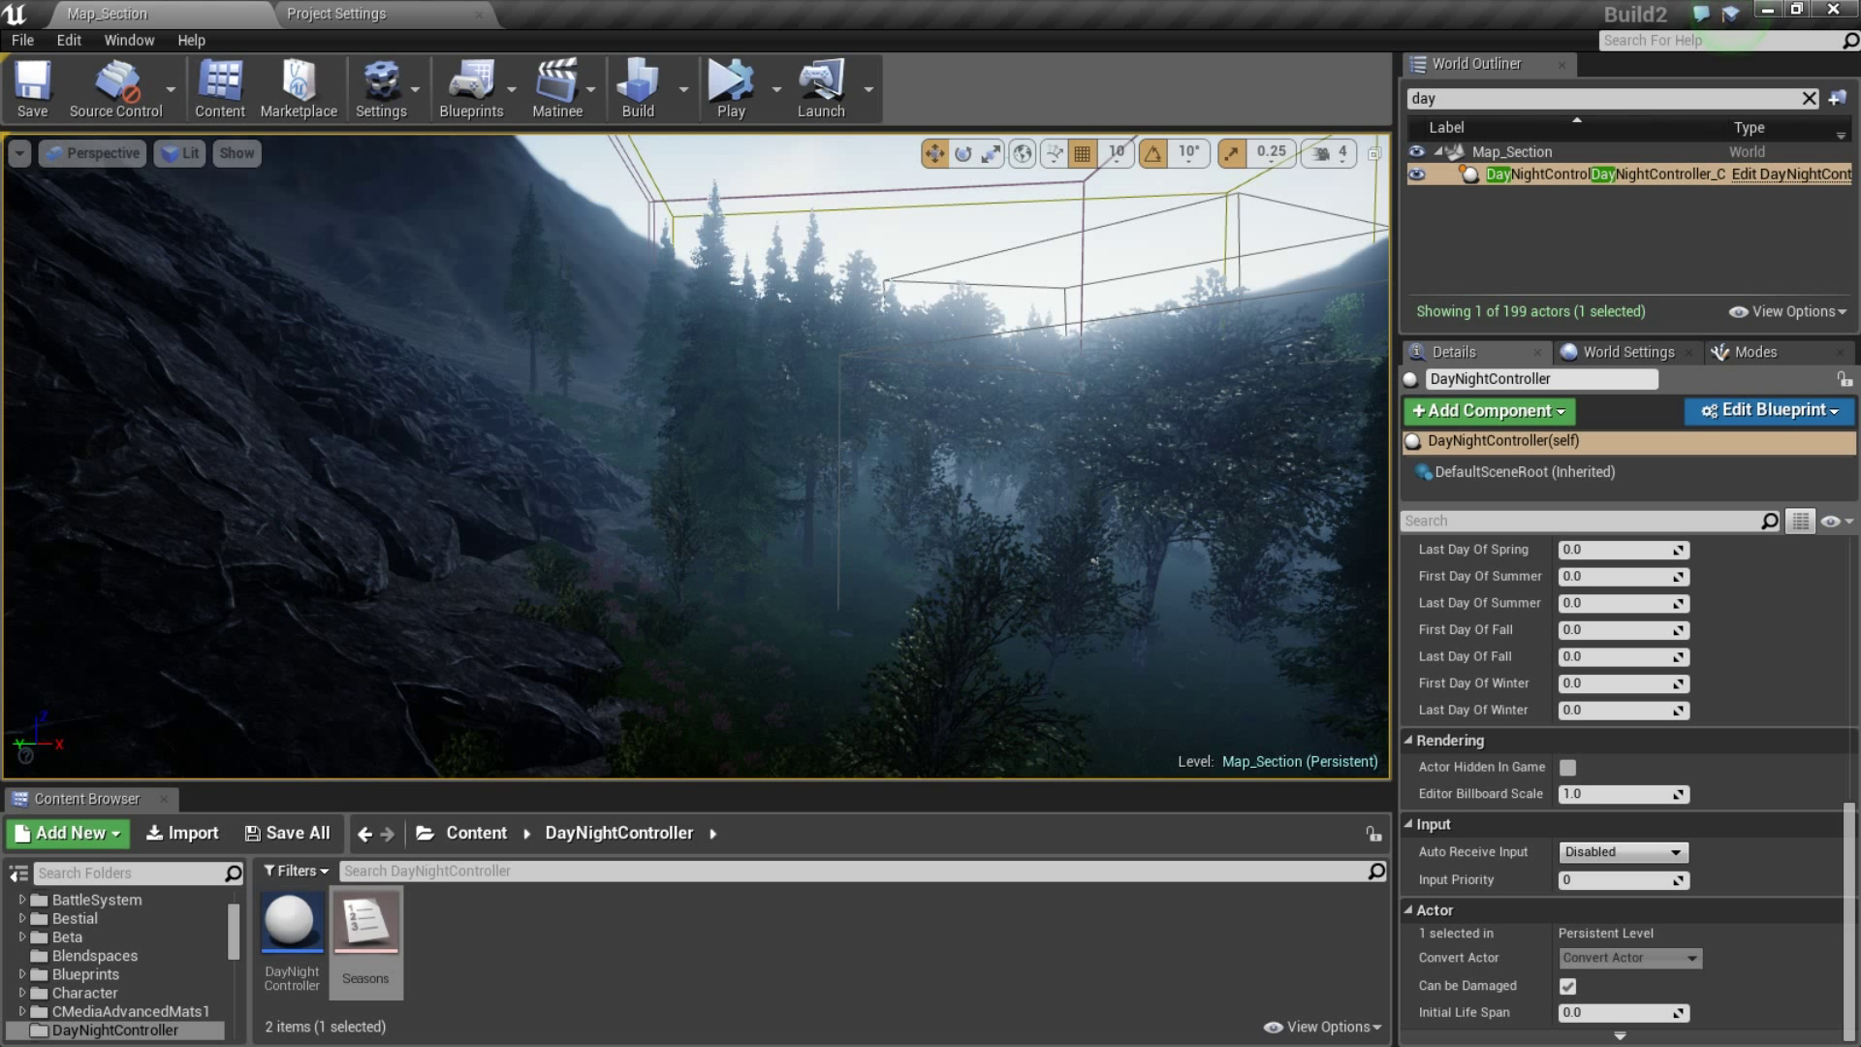
click(1732, 14)
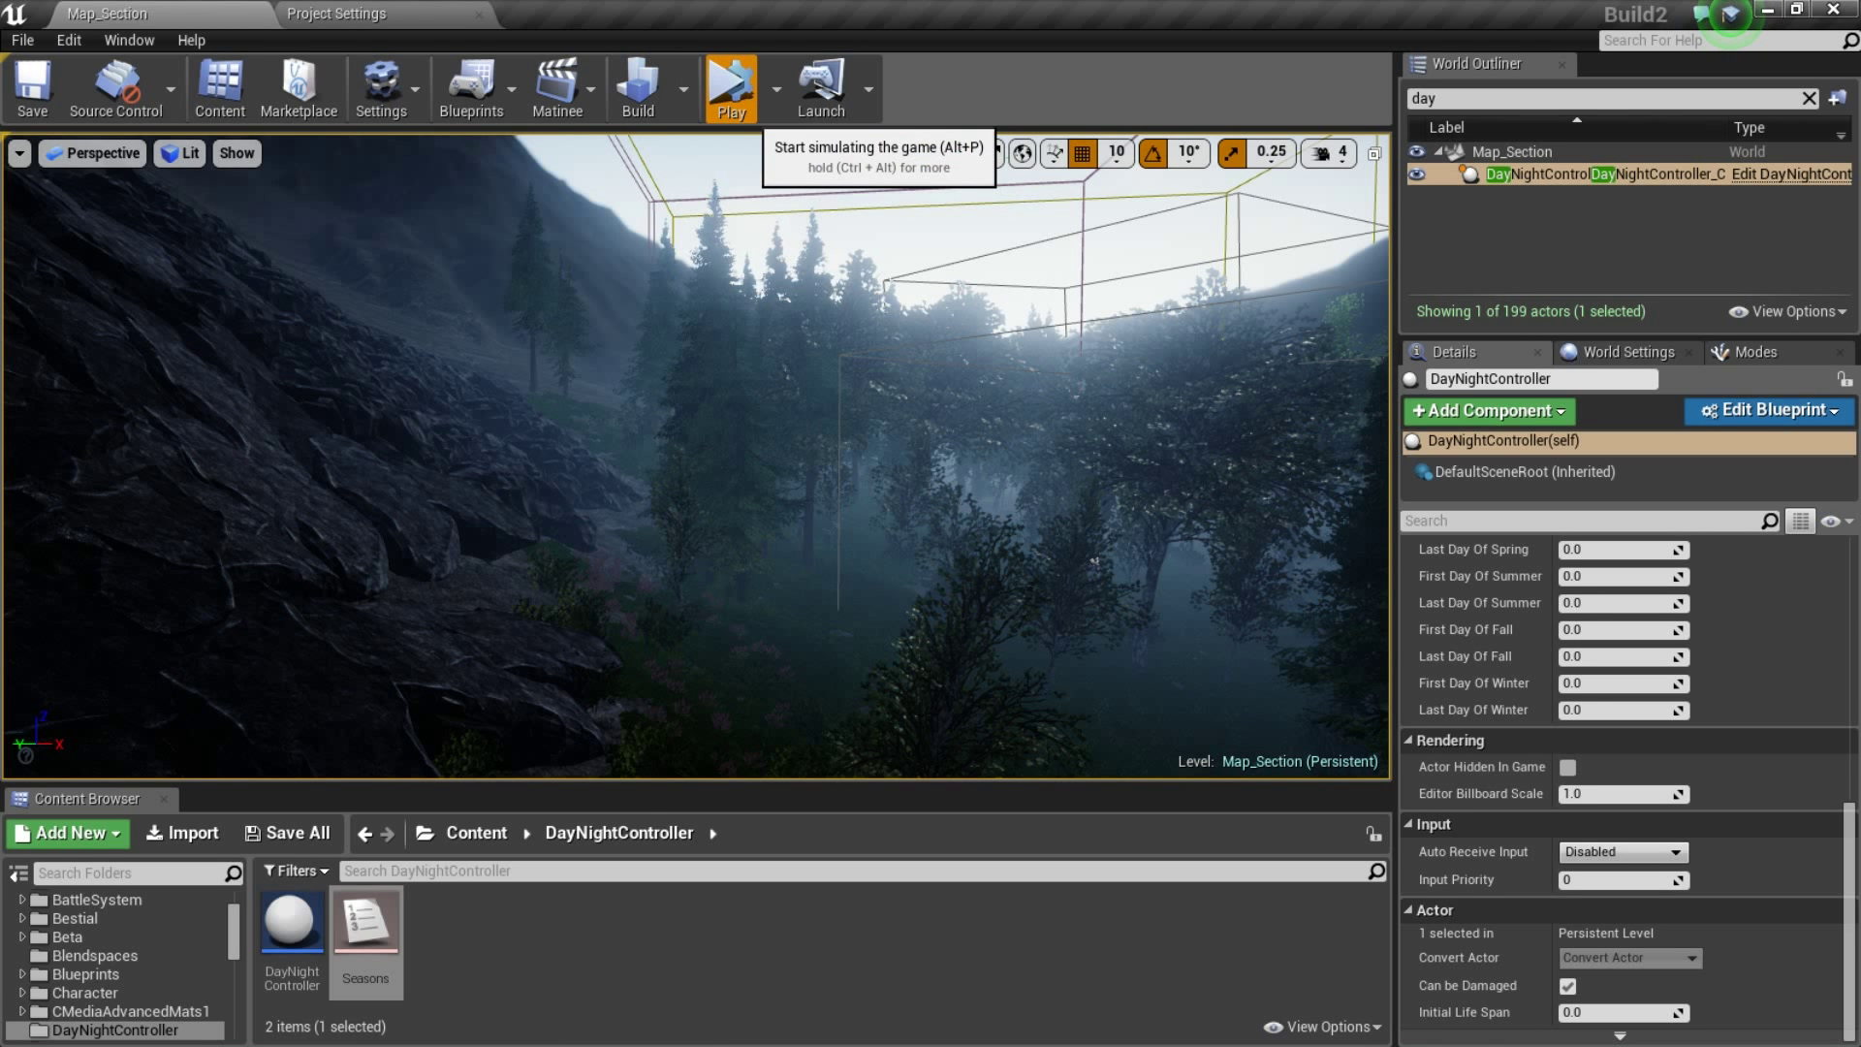
click(735, 97)
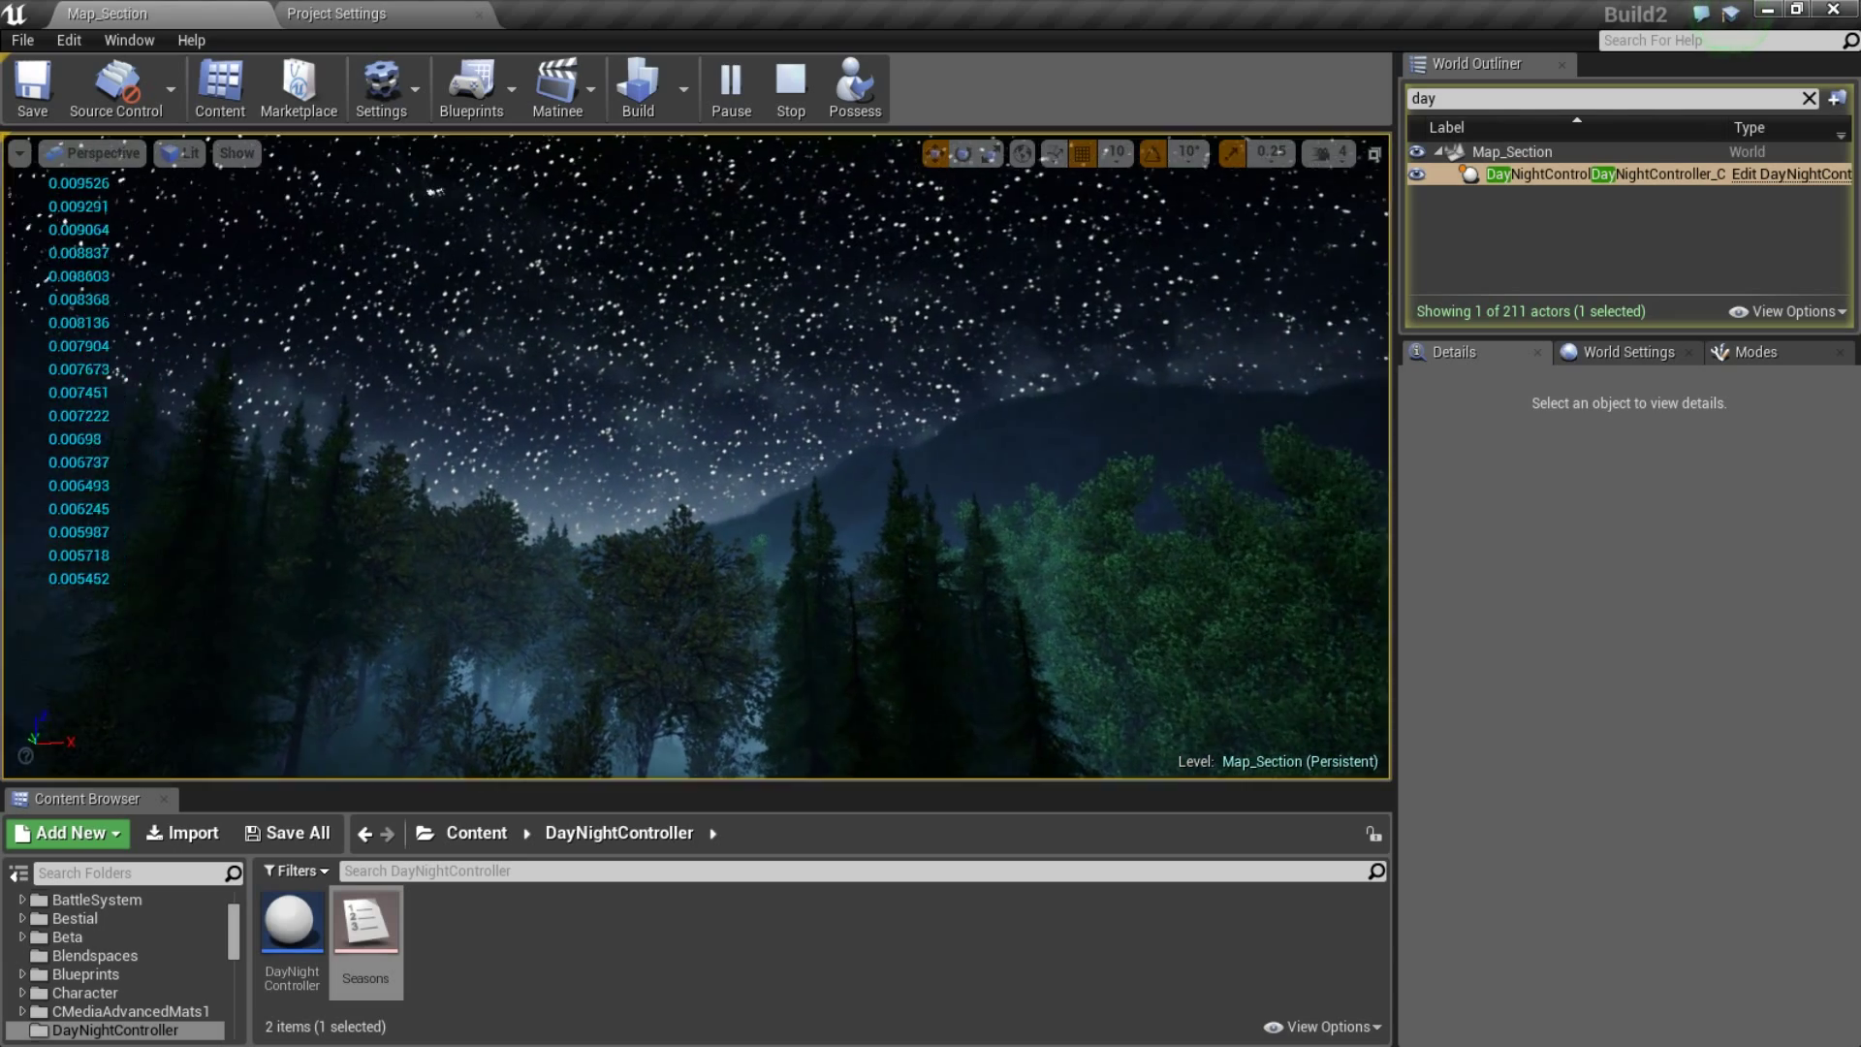
right_drag(696, 455, 542, 514)
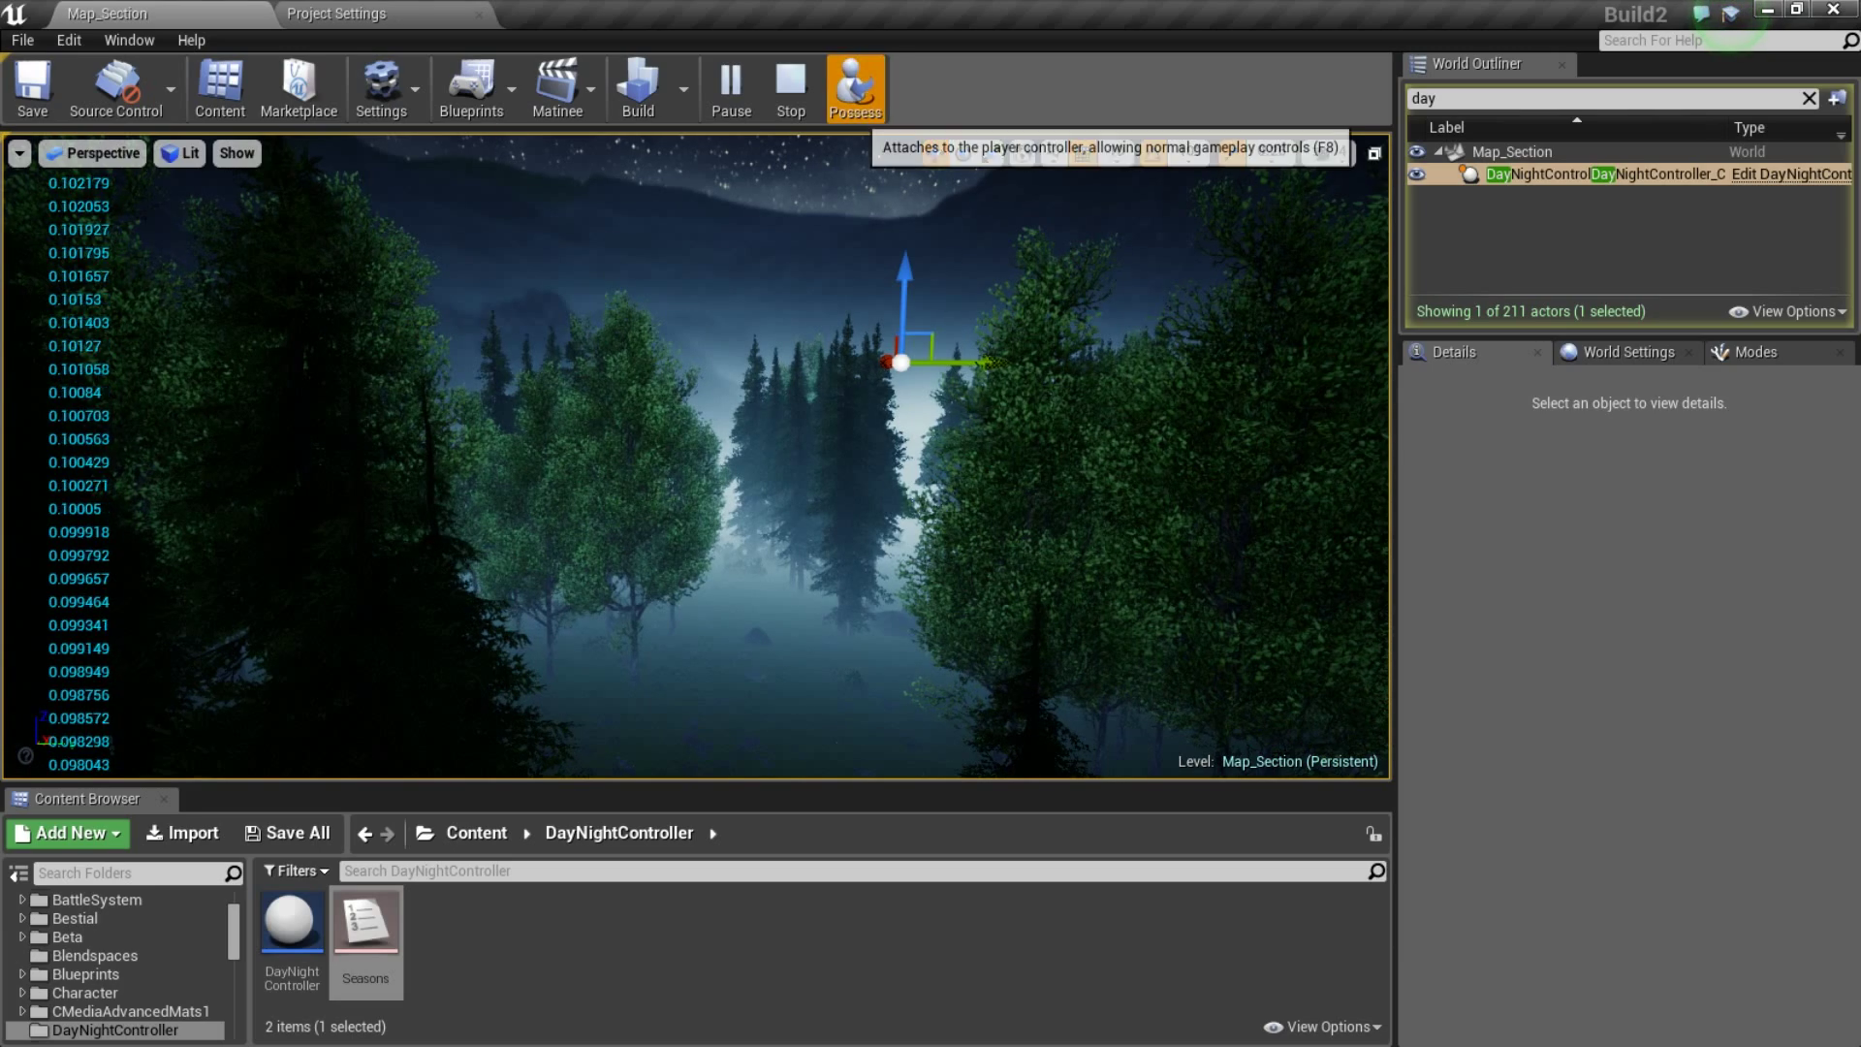
- Possess the player character and run through the forest to examine its night lighting and fog, ending the simulation when finished
click(855, 92)
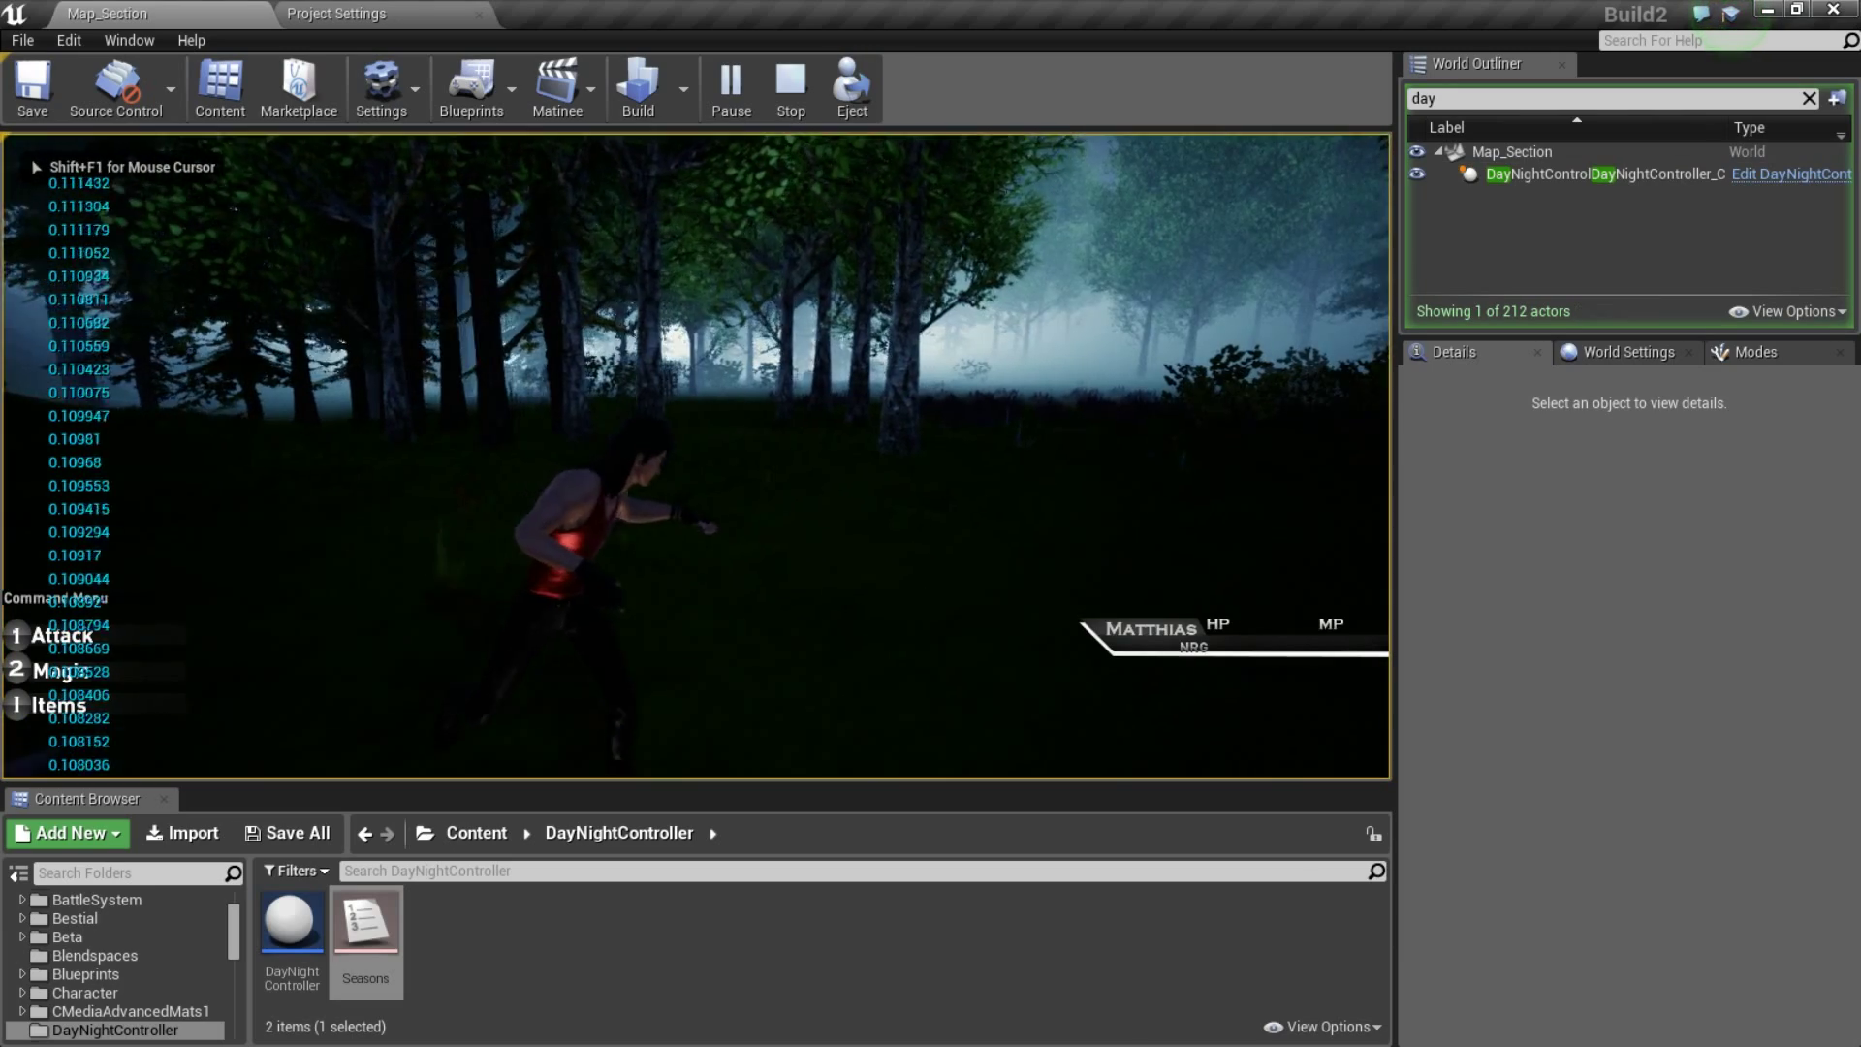
key(w)
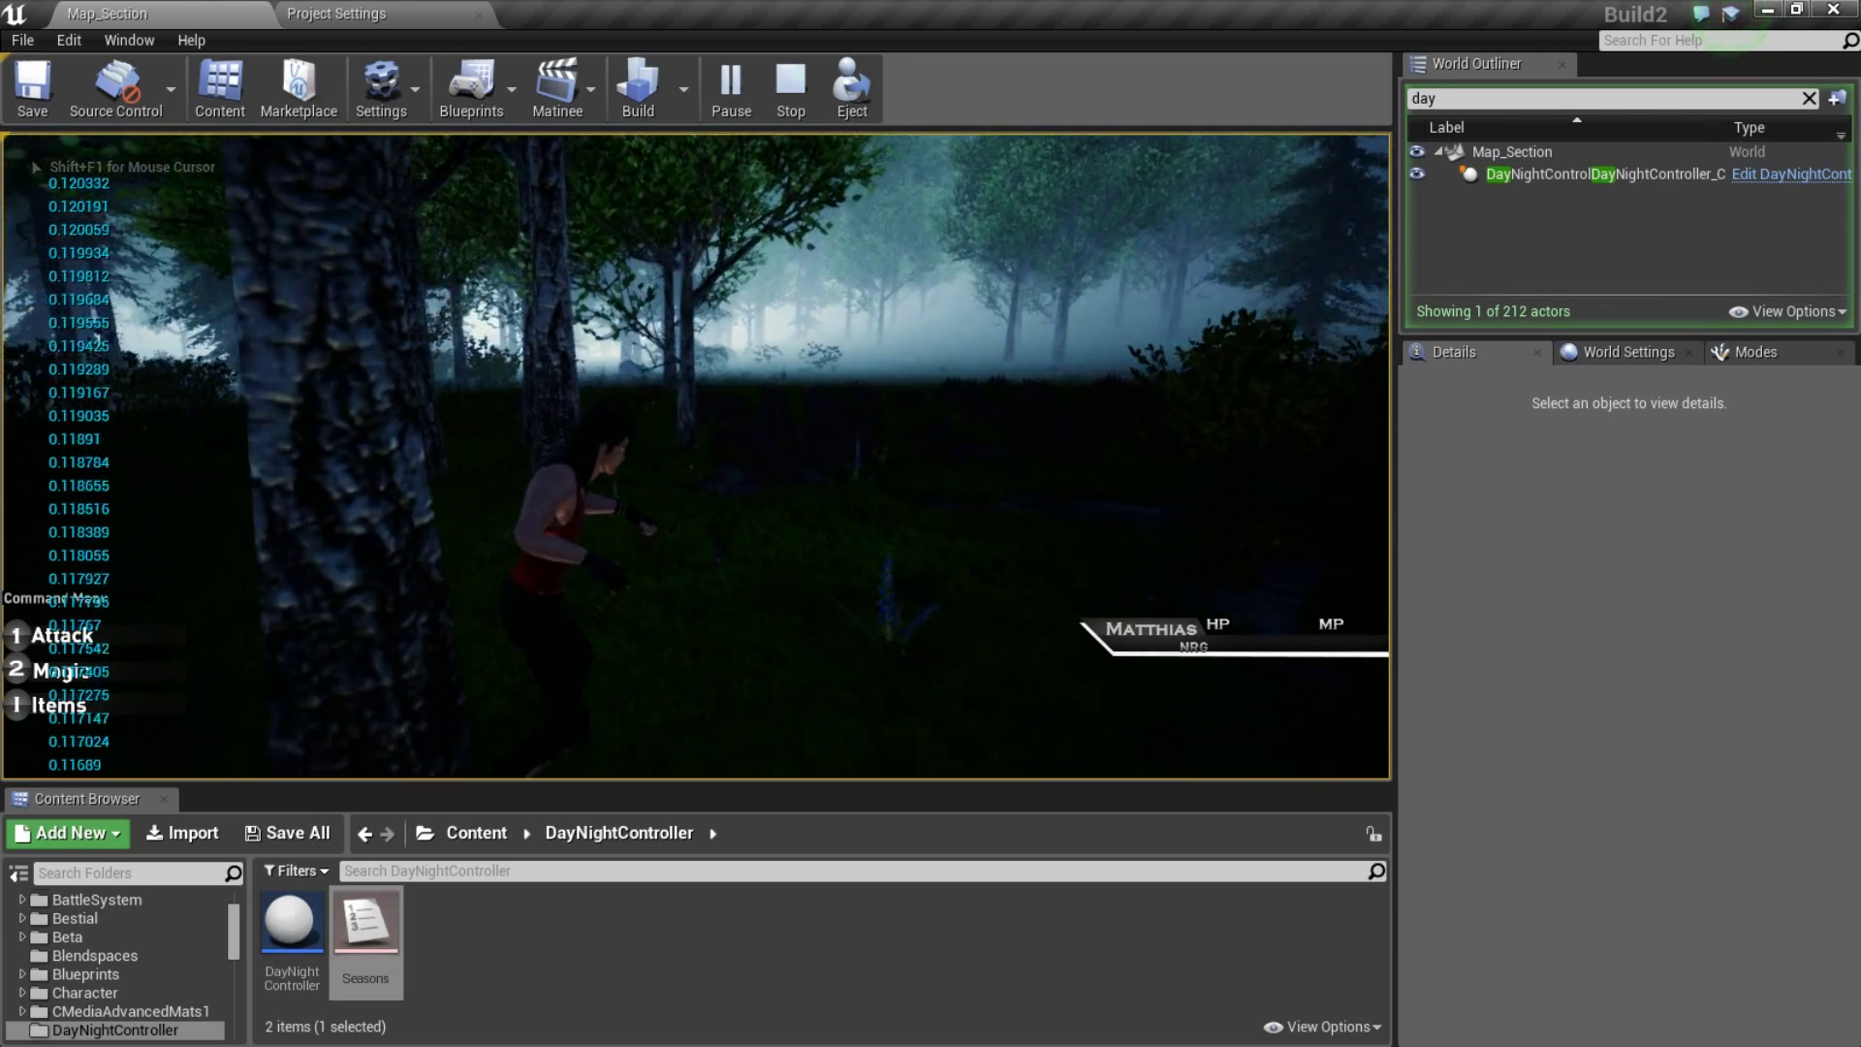
key(w)
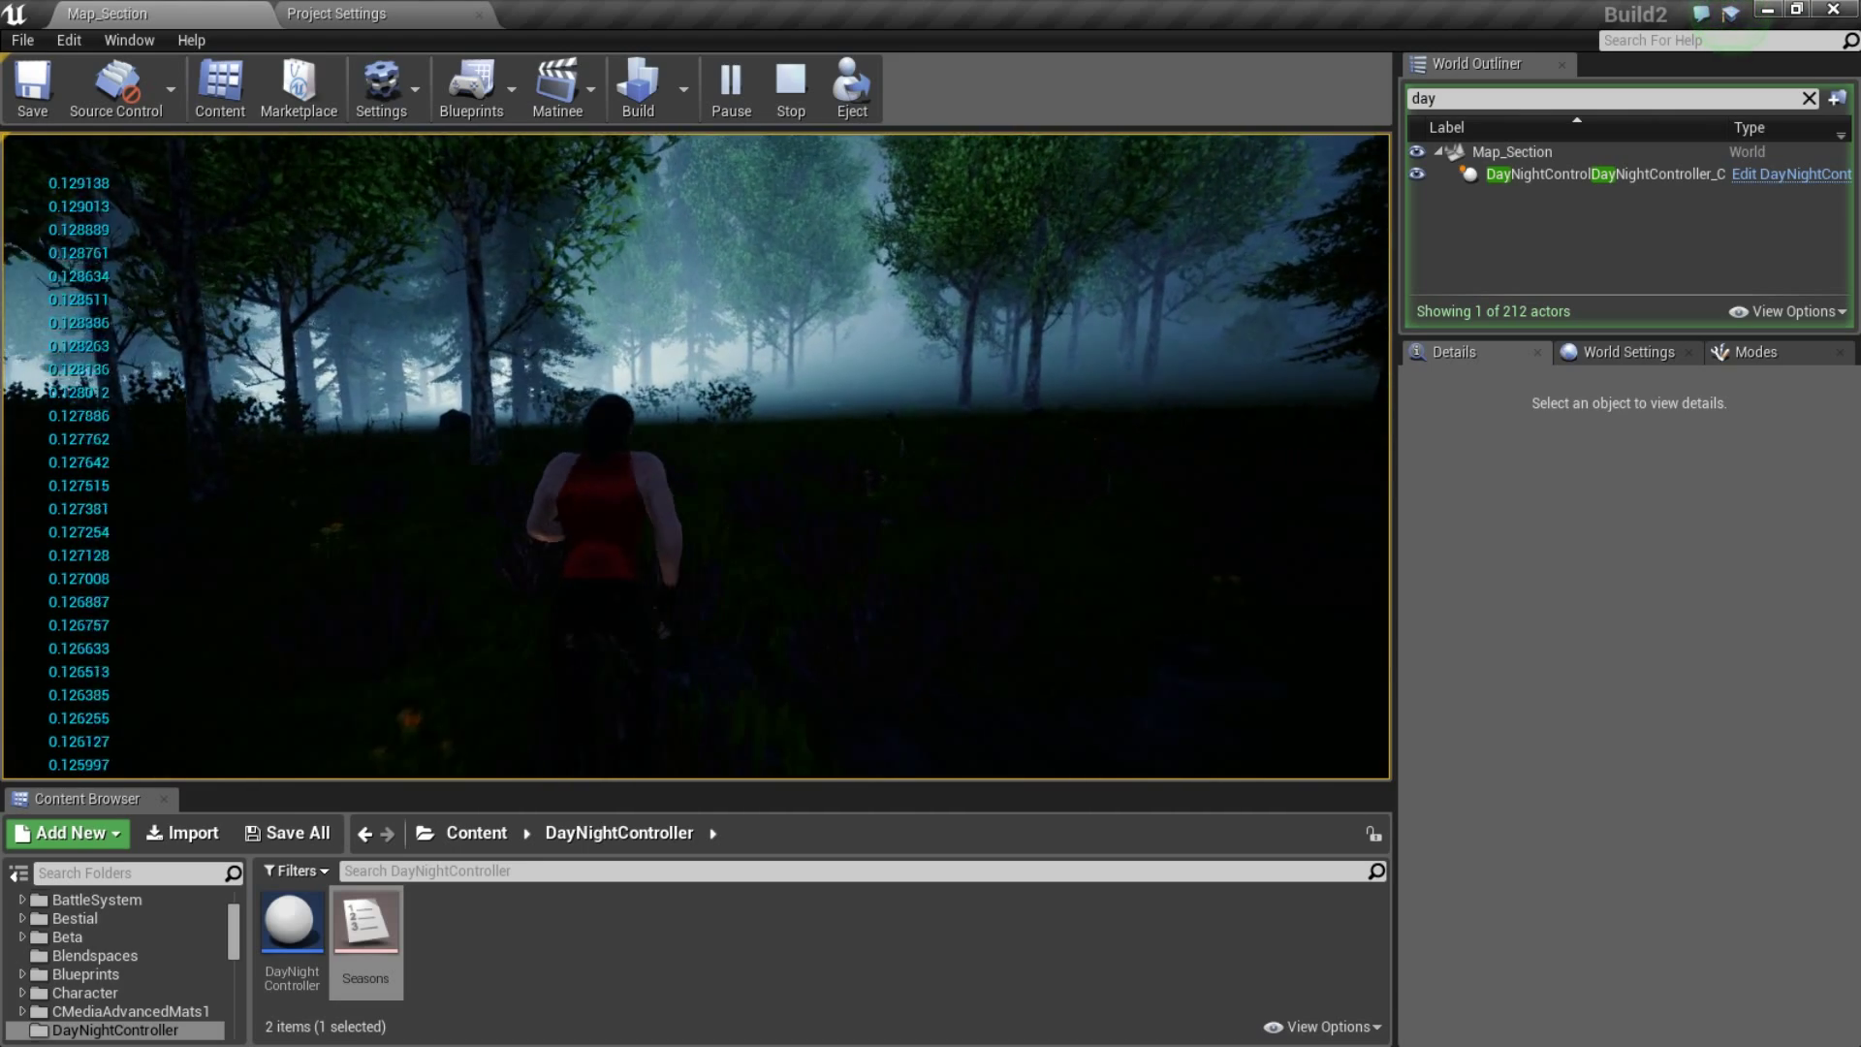
key(w)
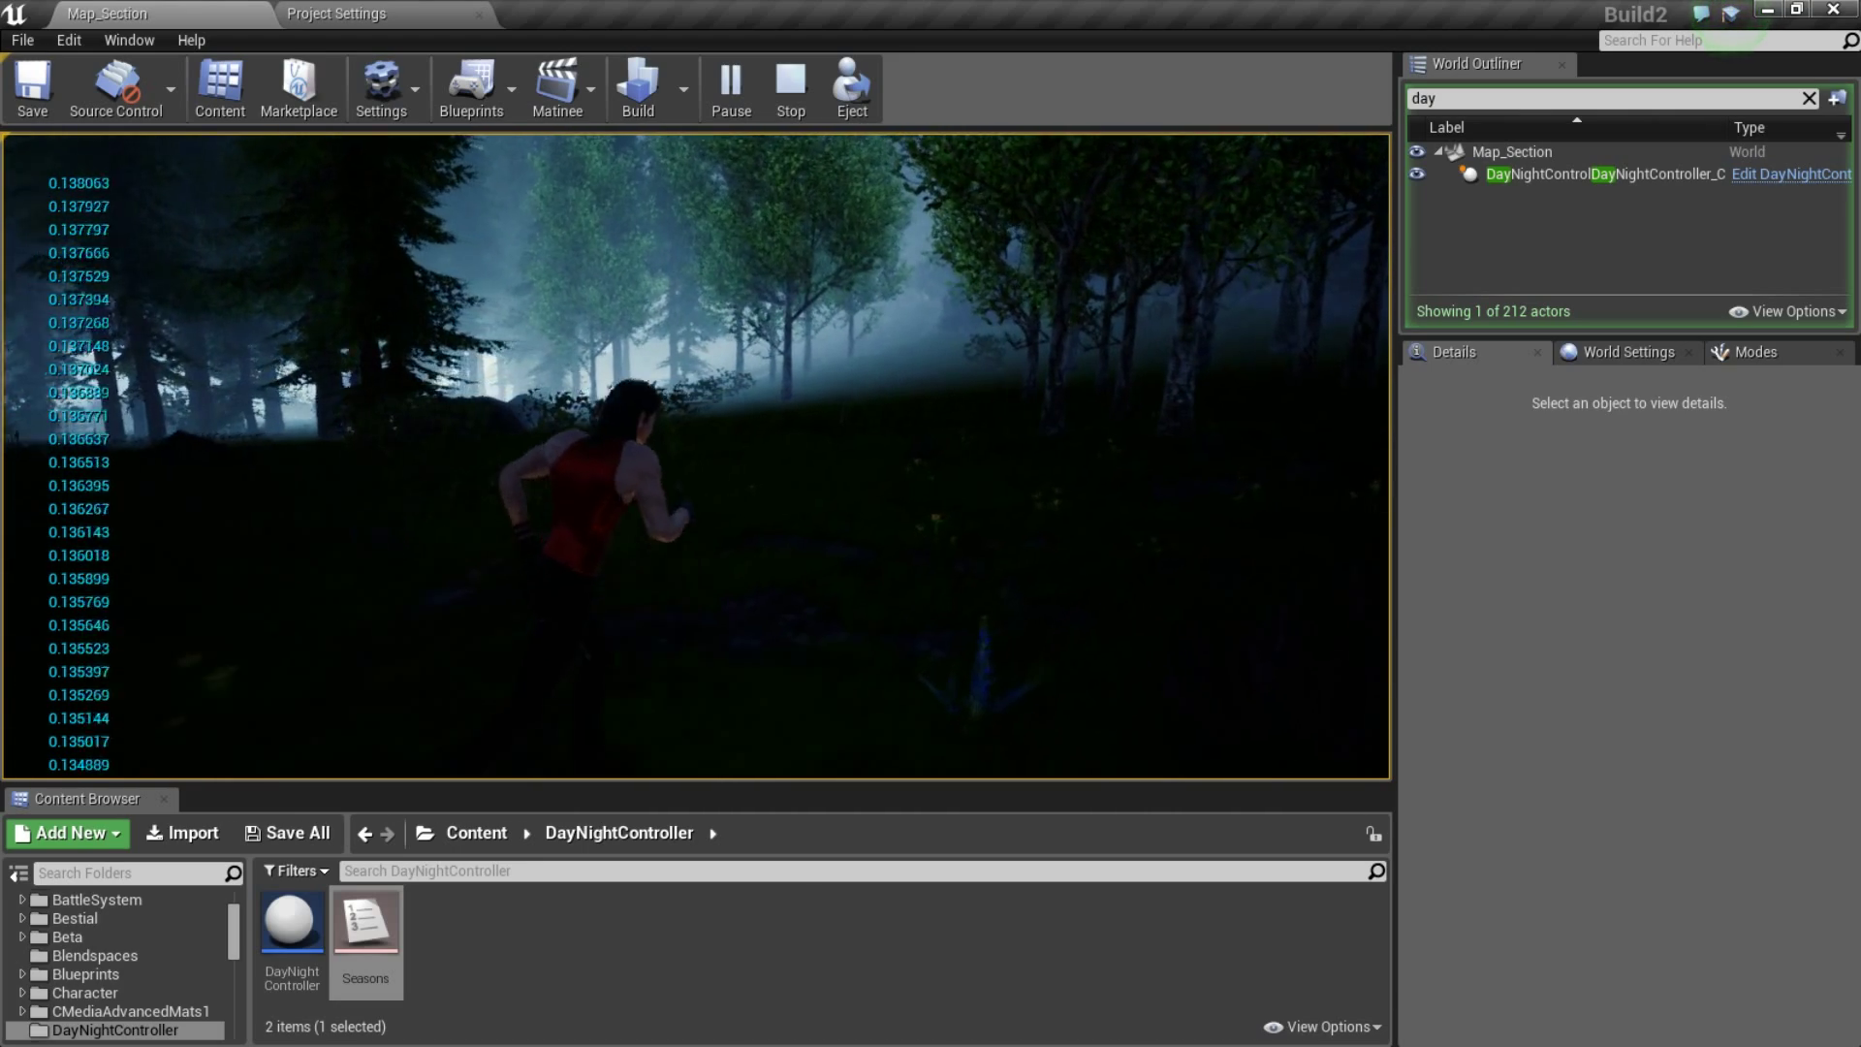
key(w)
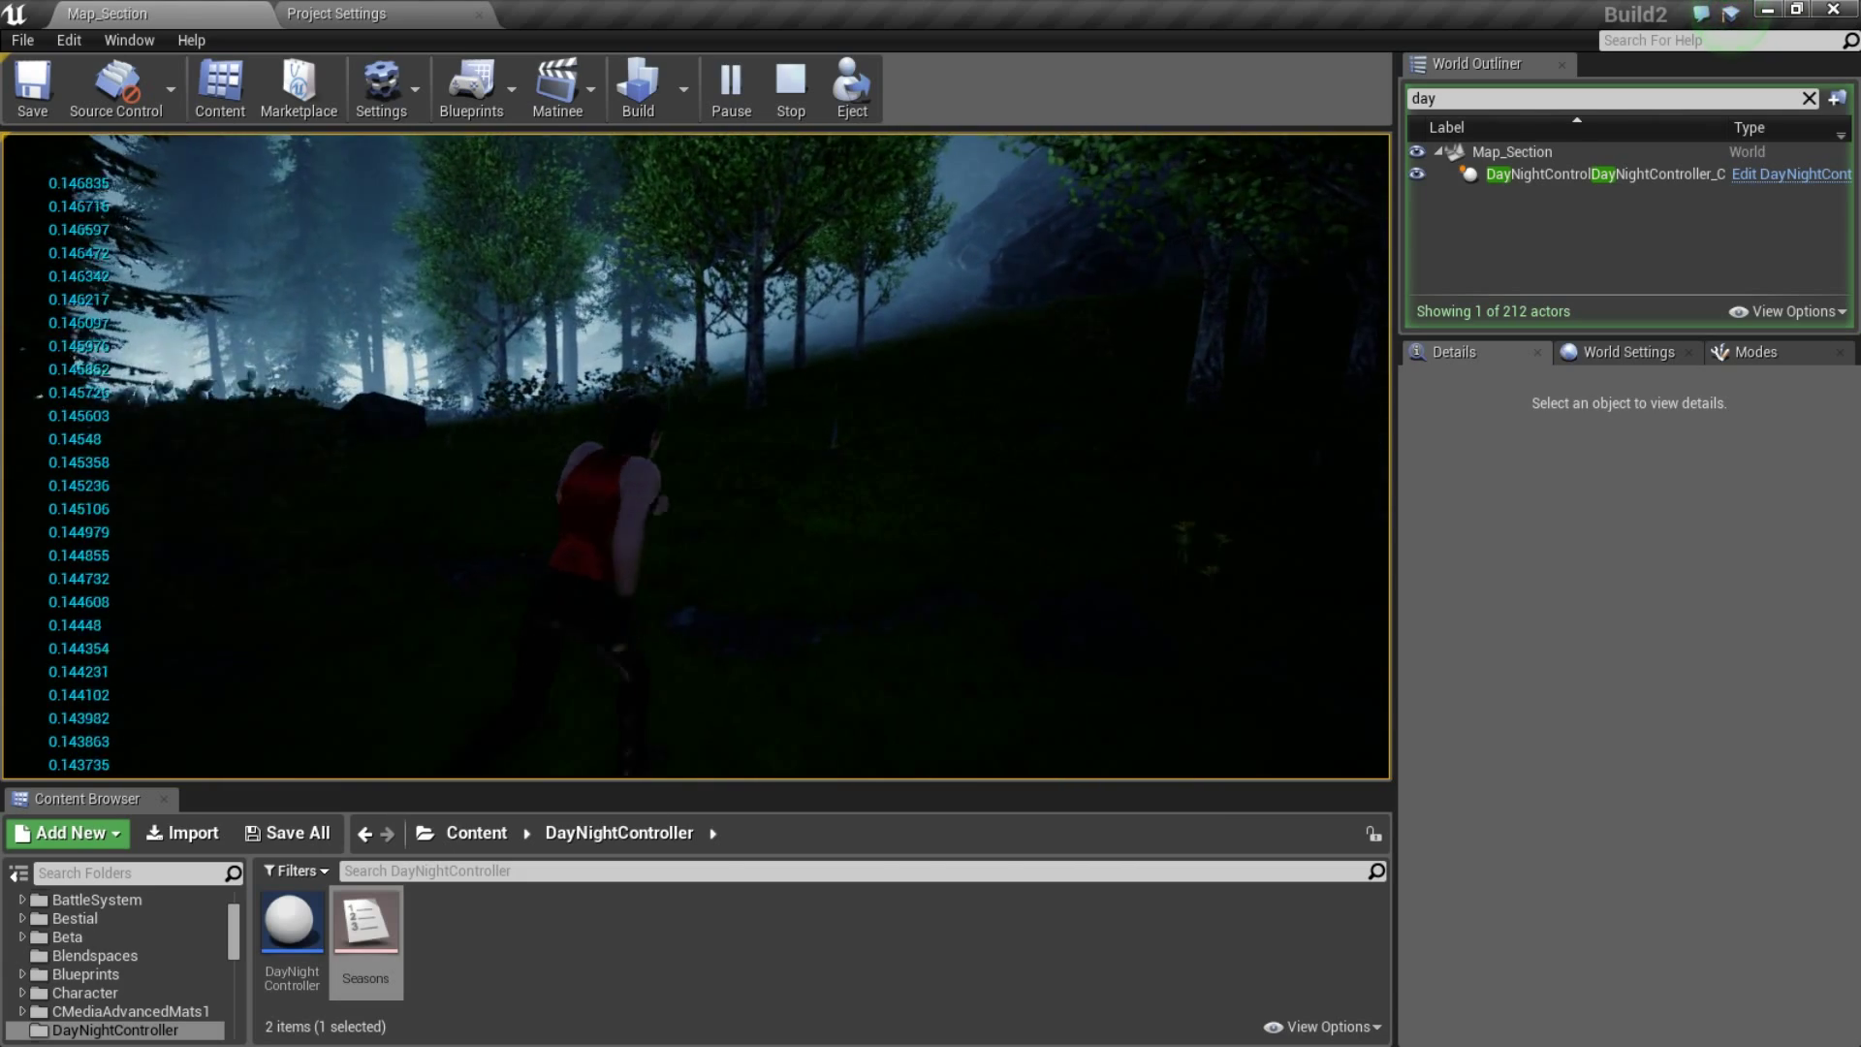
key(w)
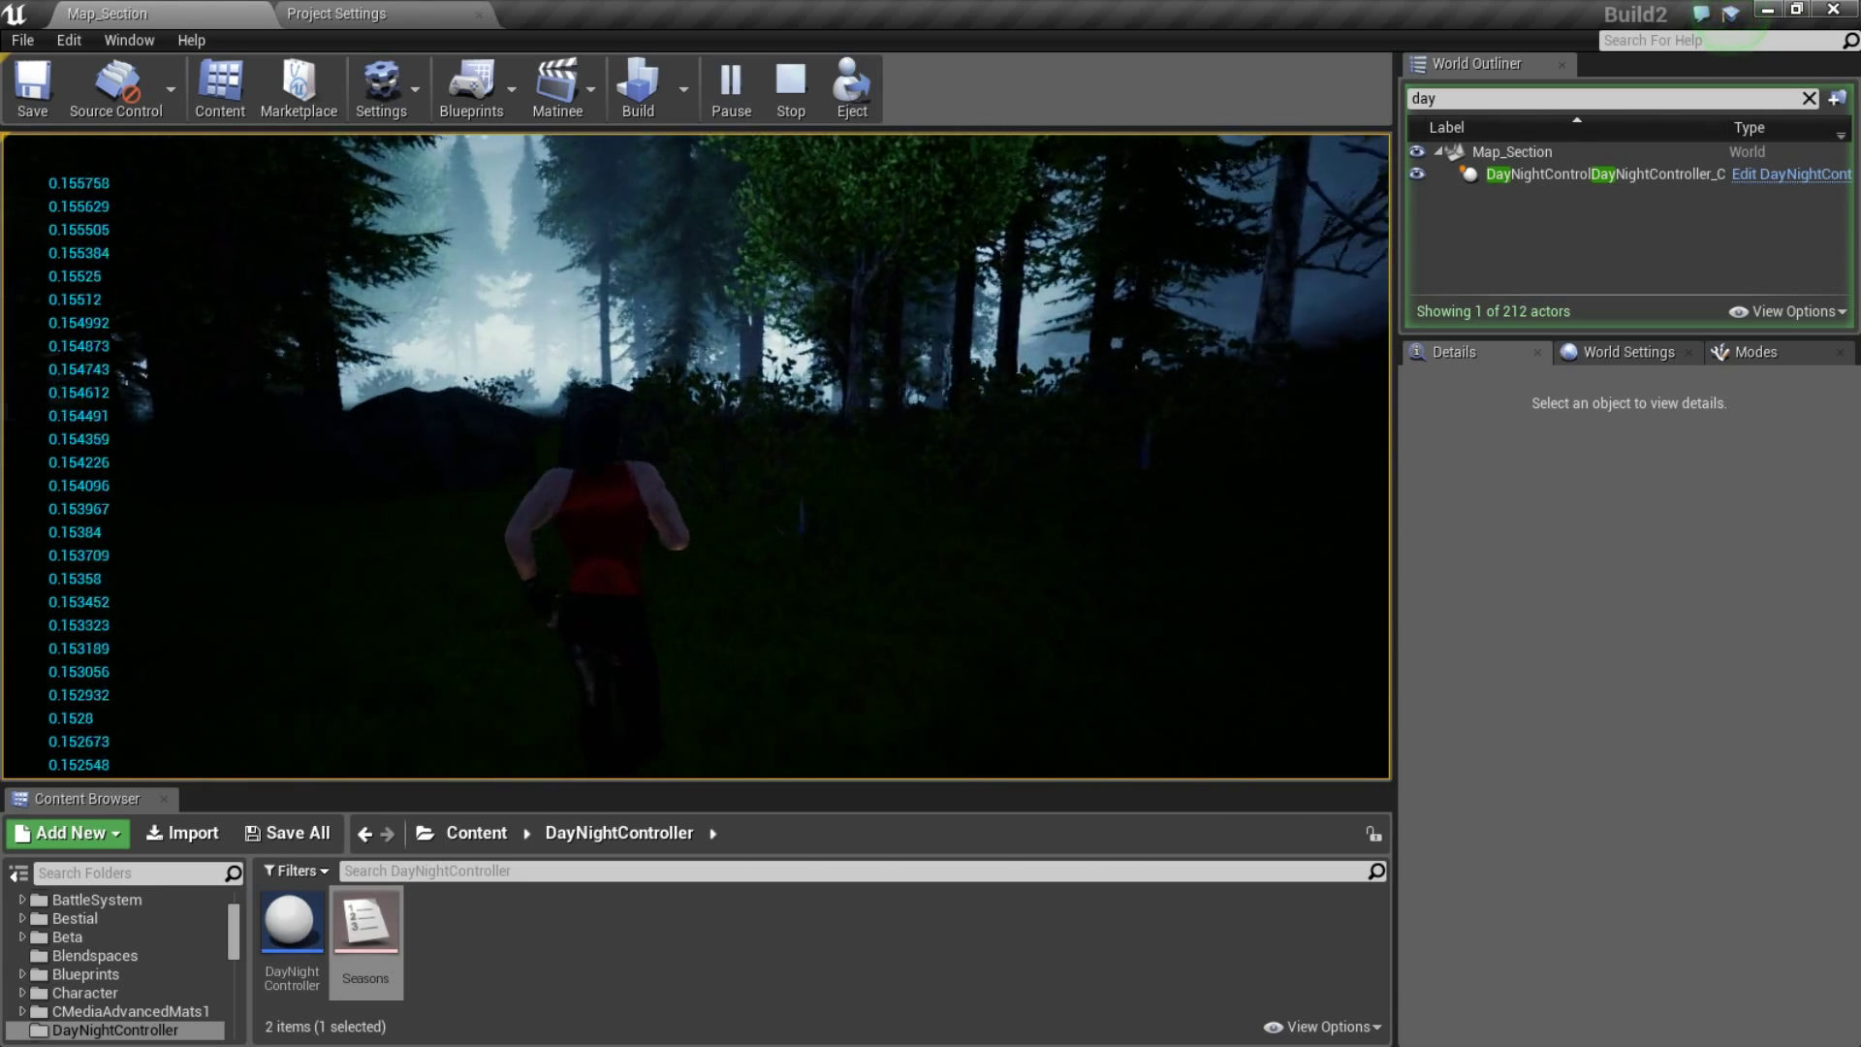
key(w)
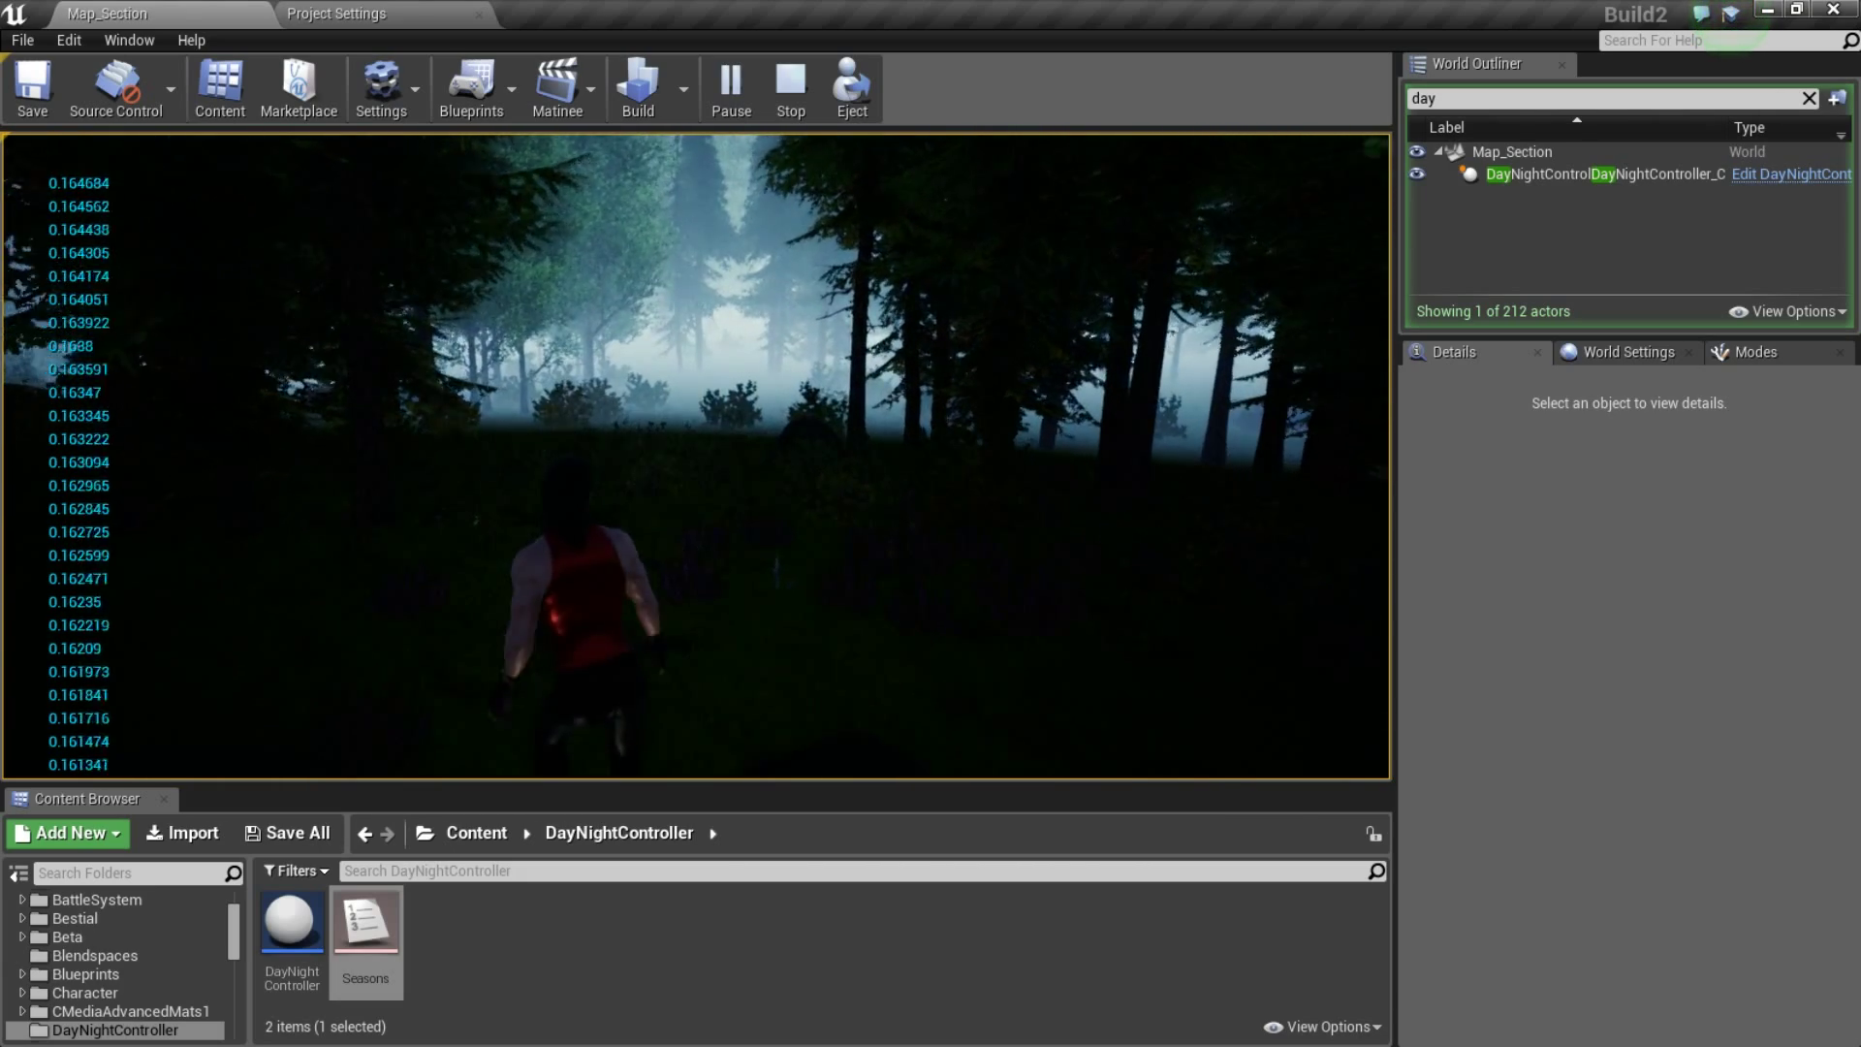
key(w)
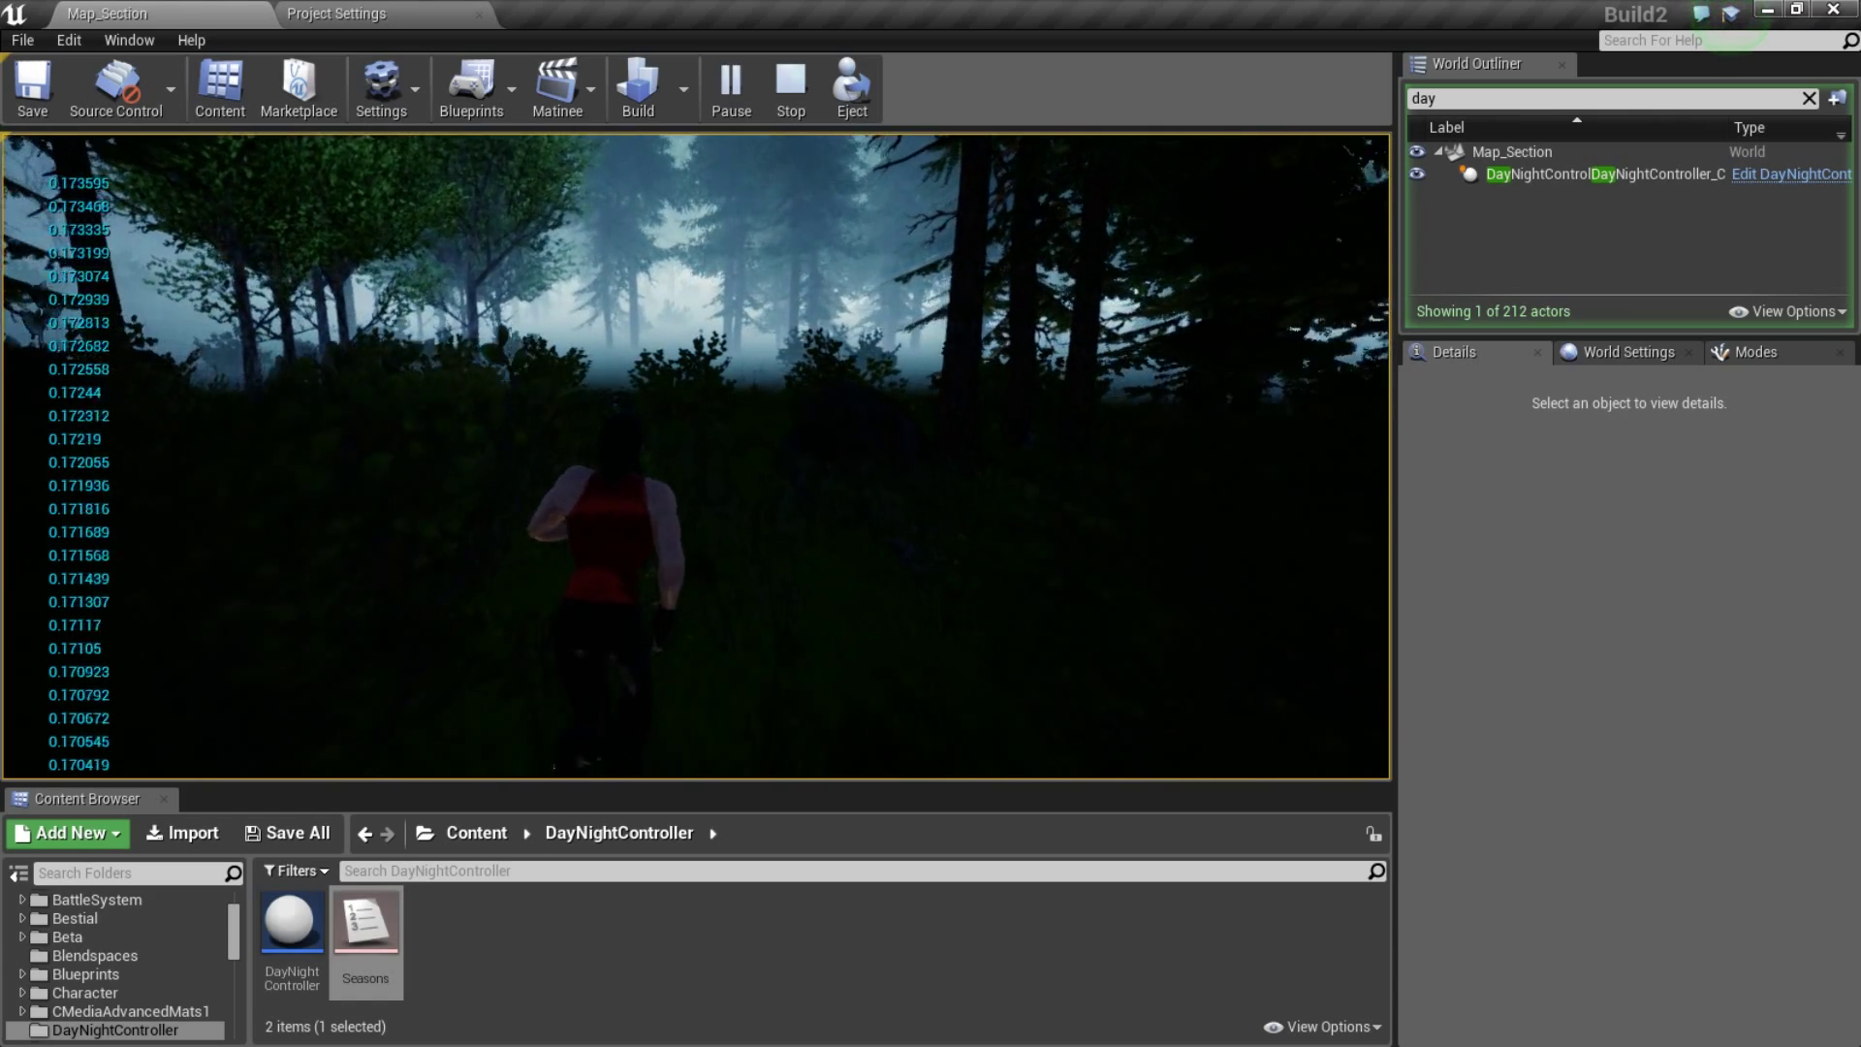
key(w)
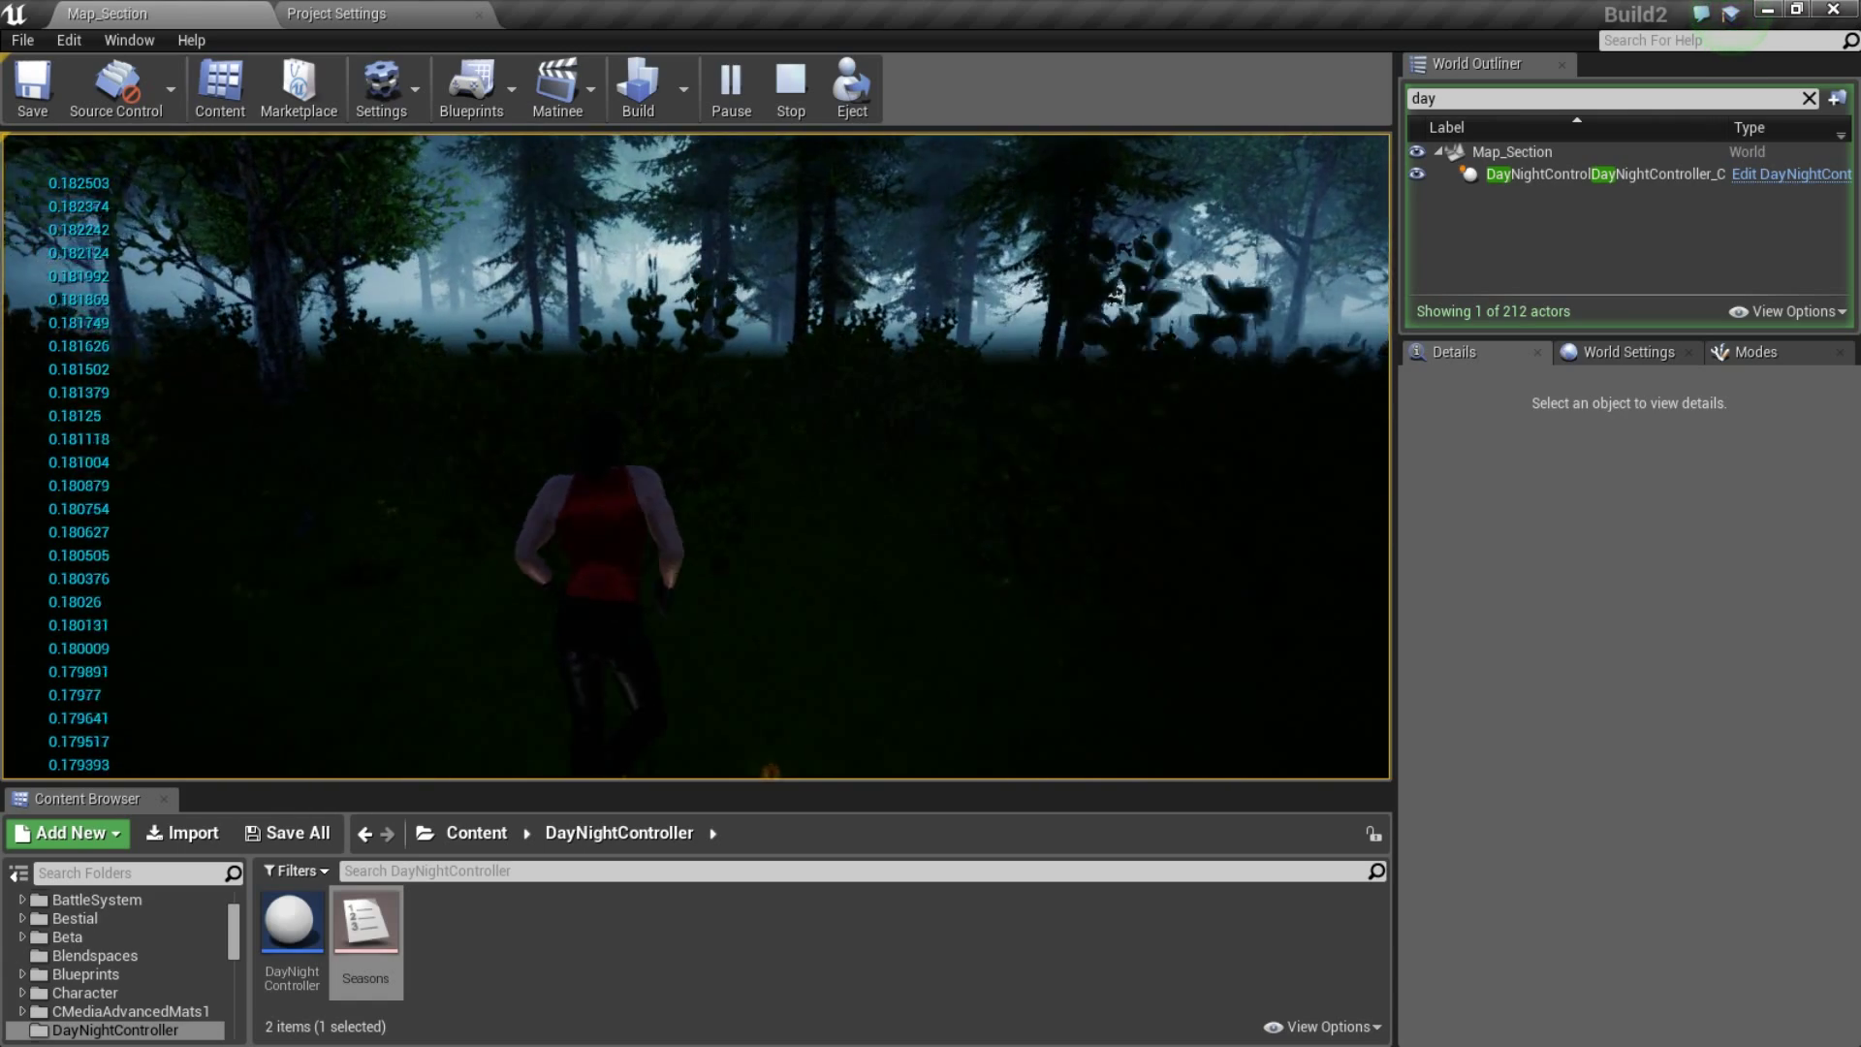
key(w)
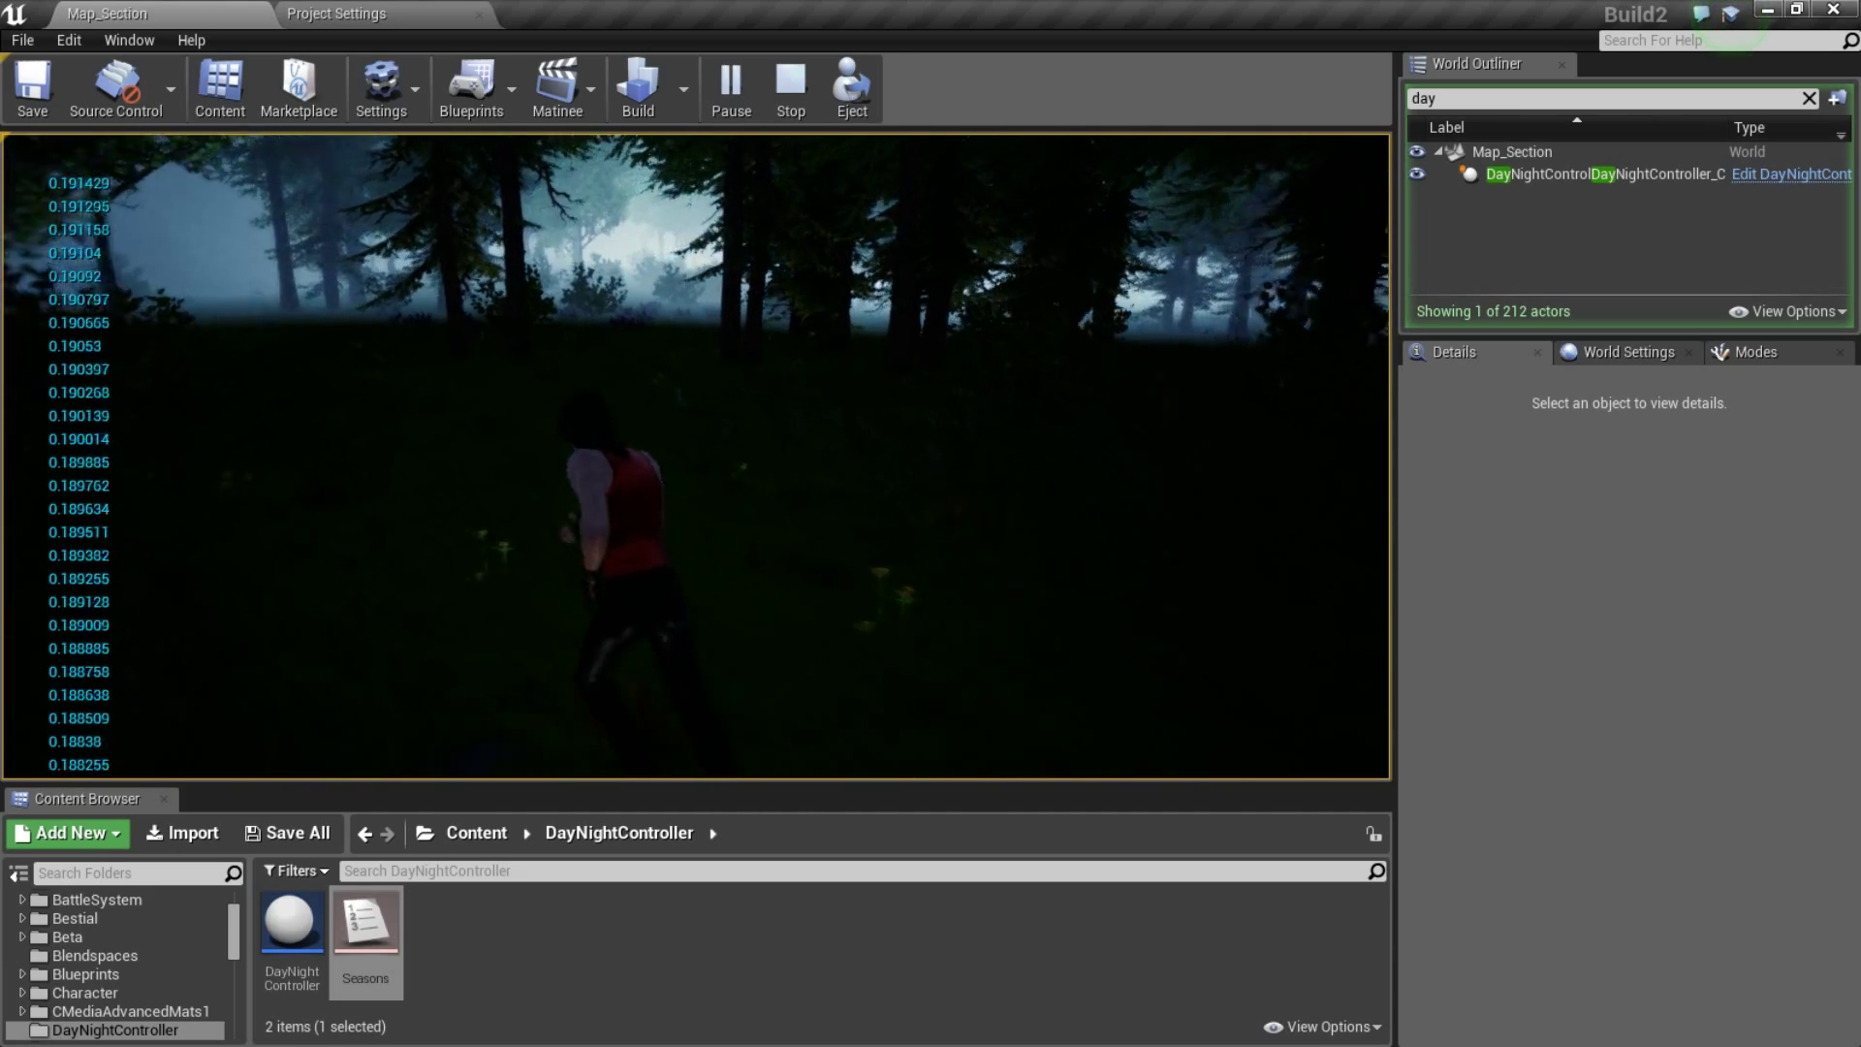
key(w)
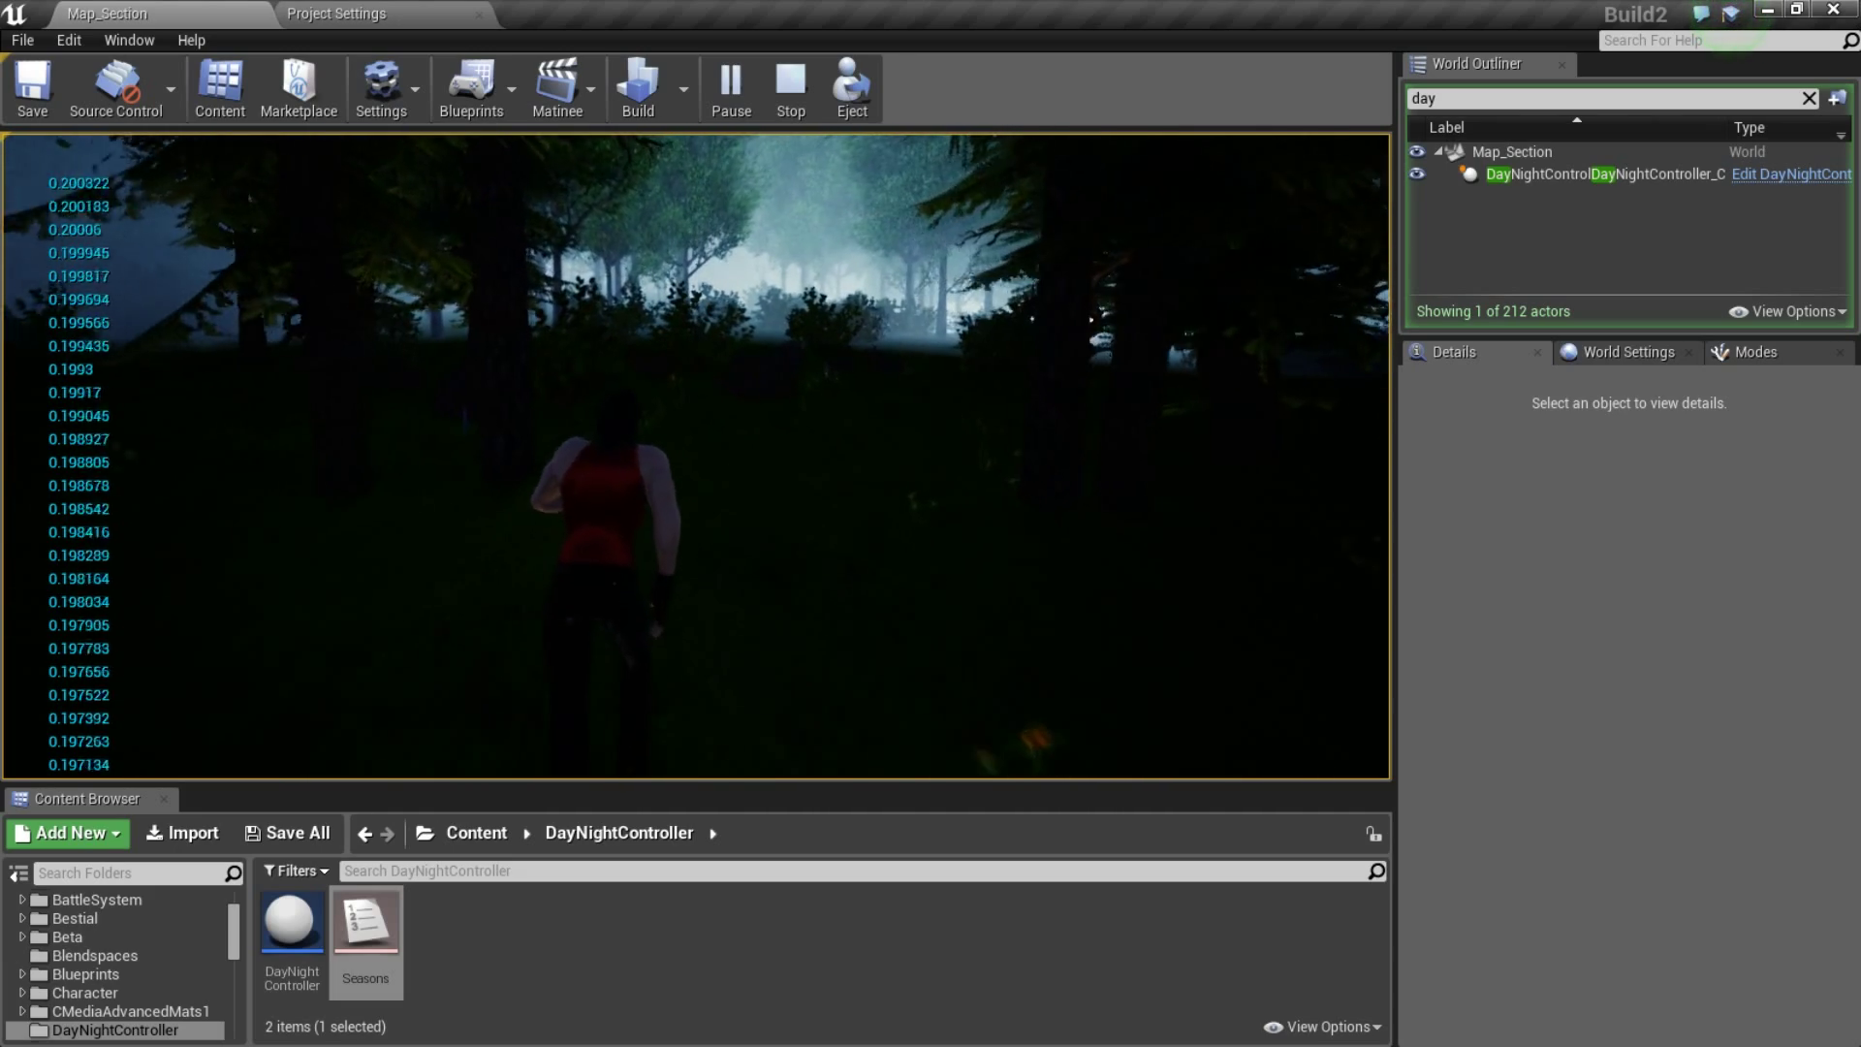
key(w)
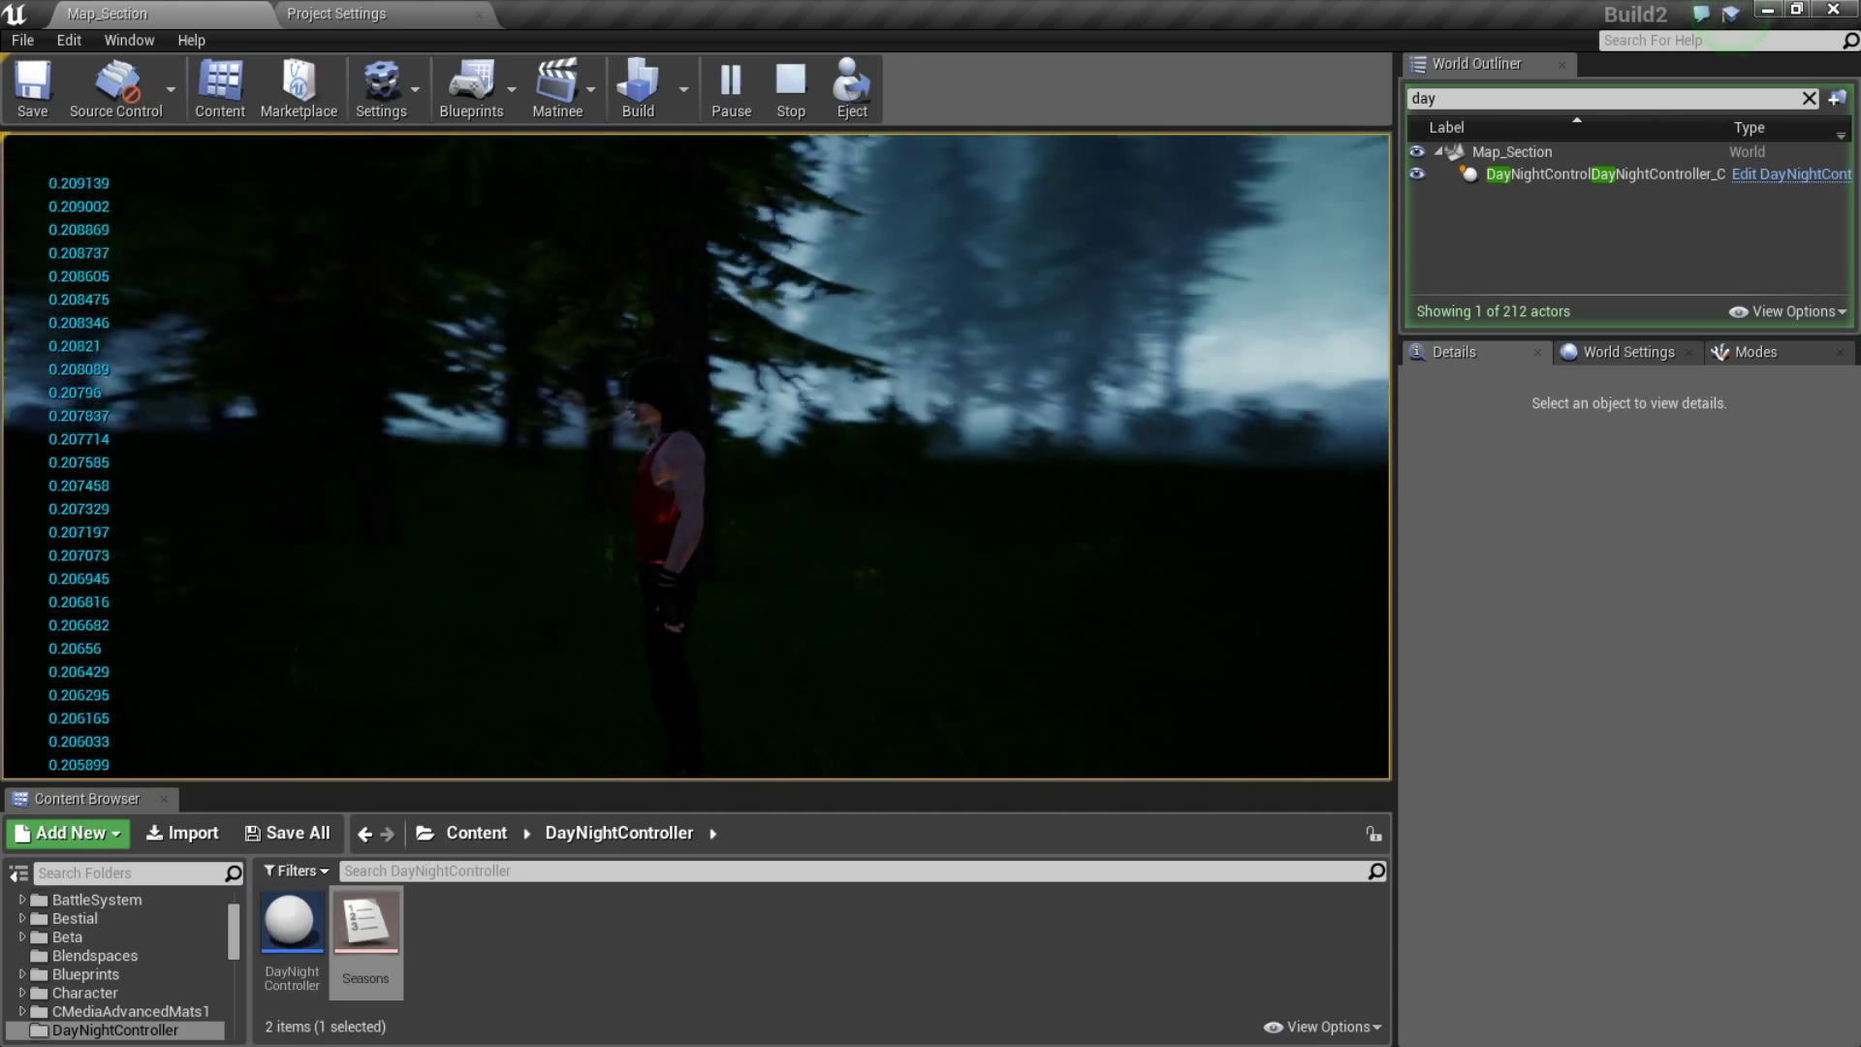
key(w)
key(w)
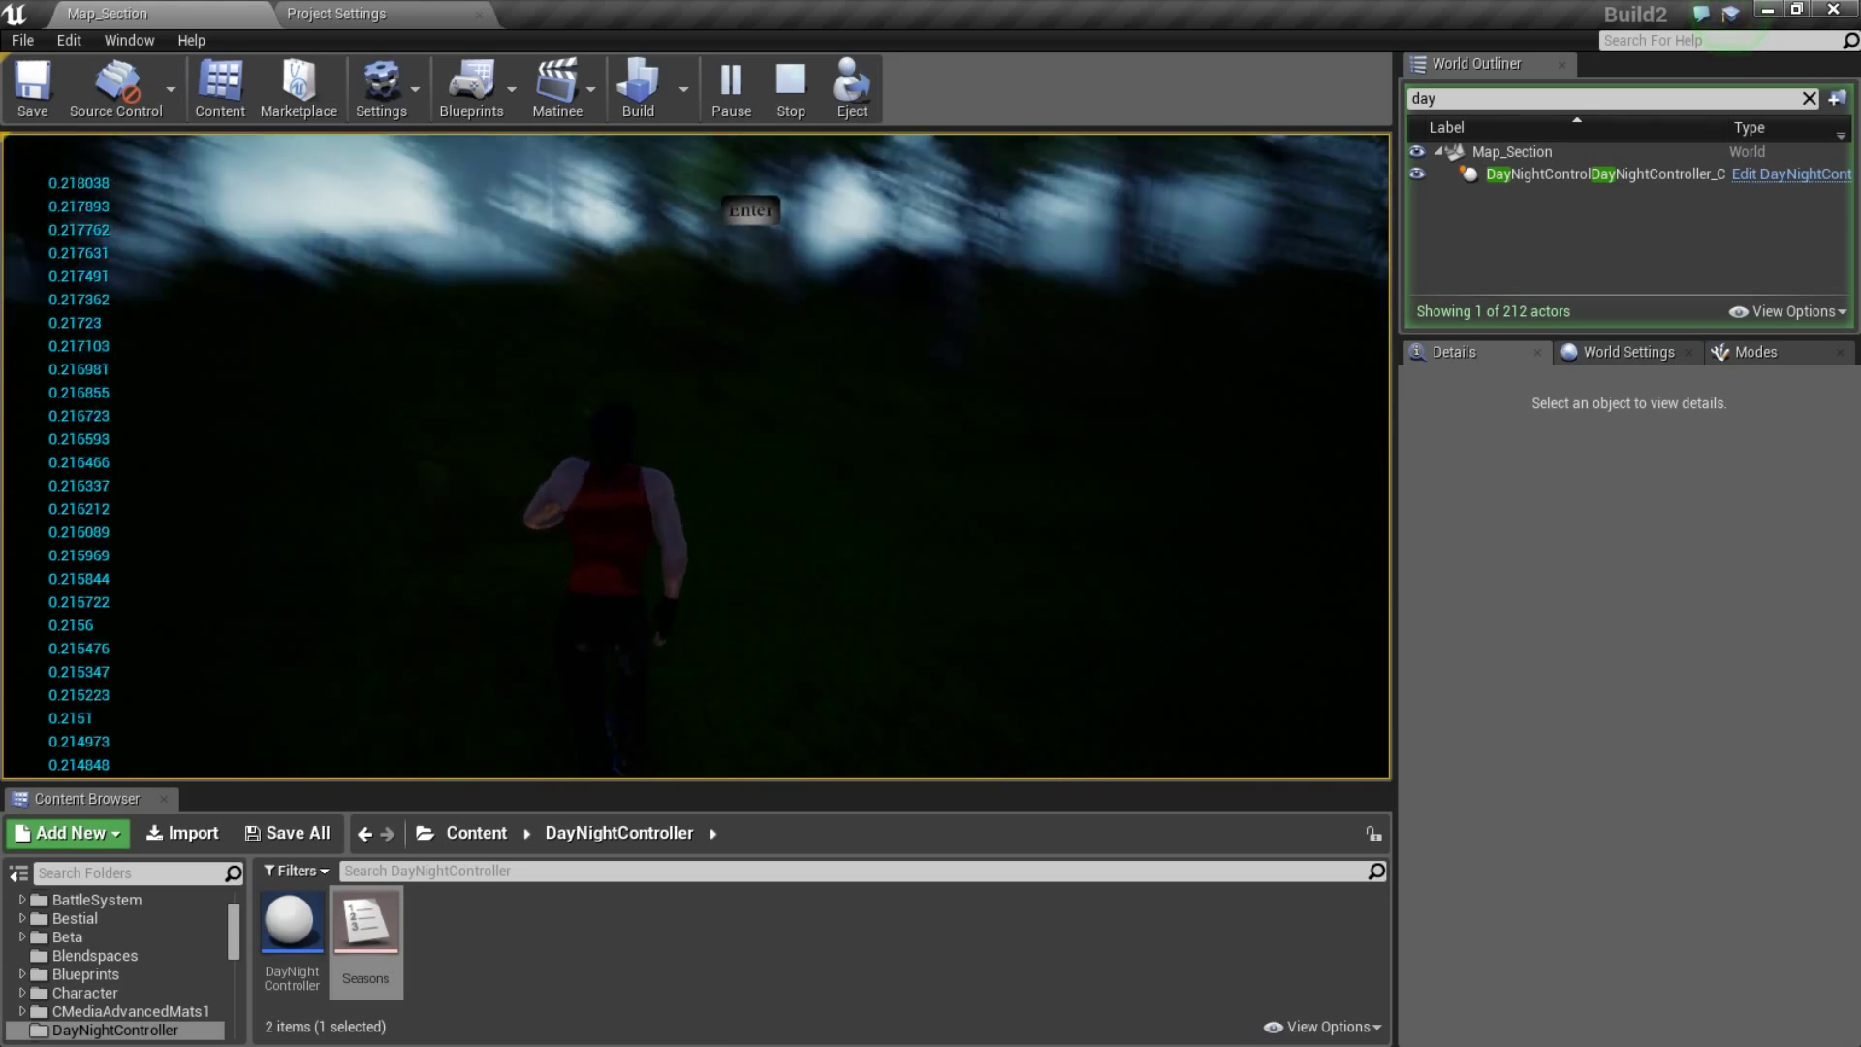
key(w)
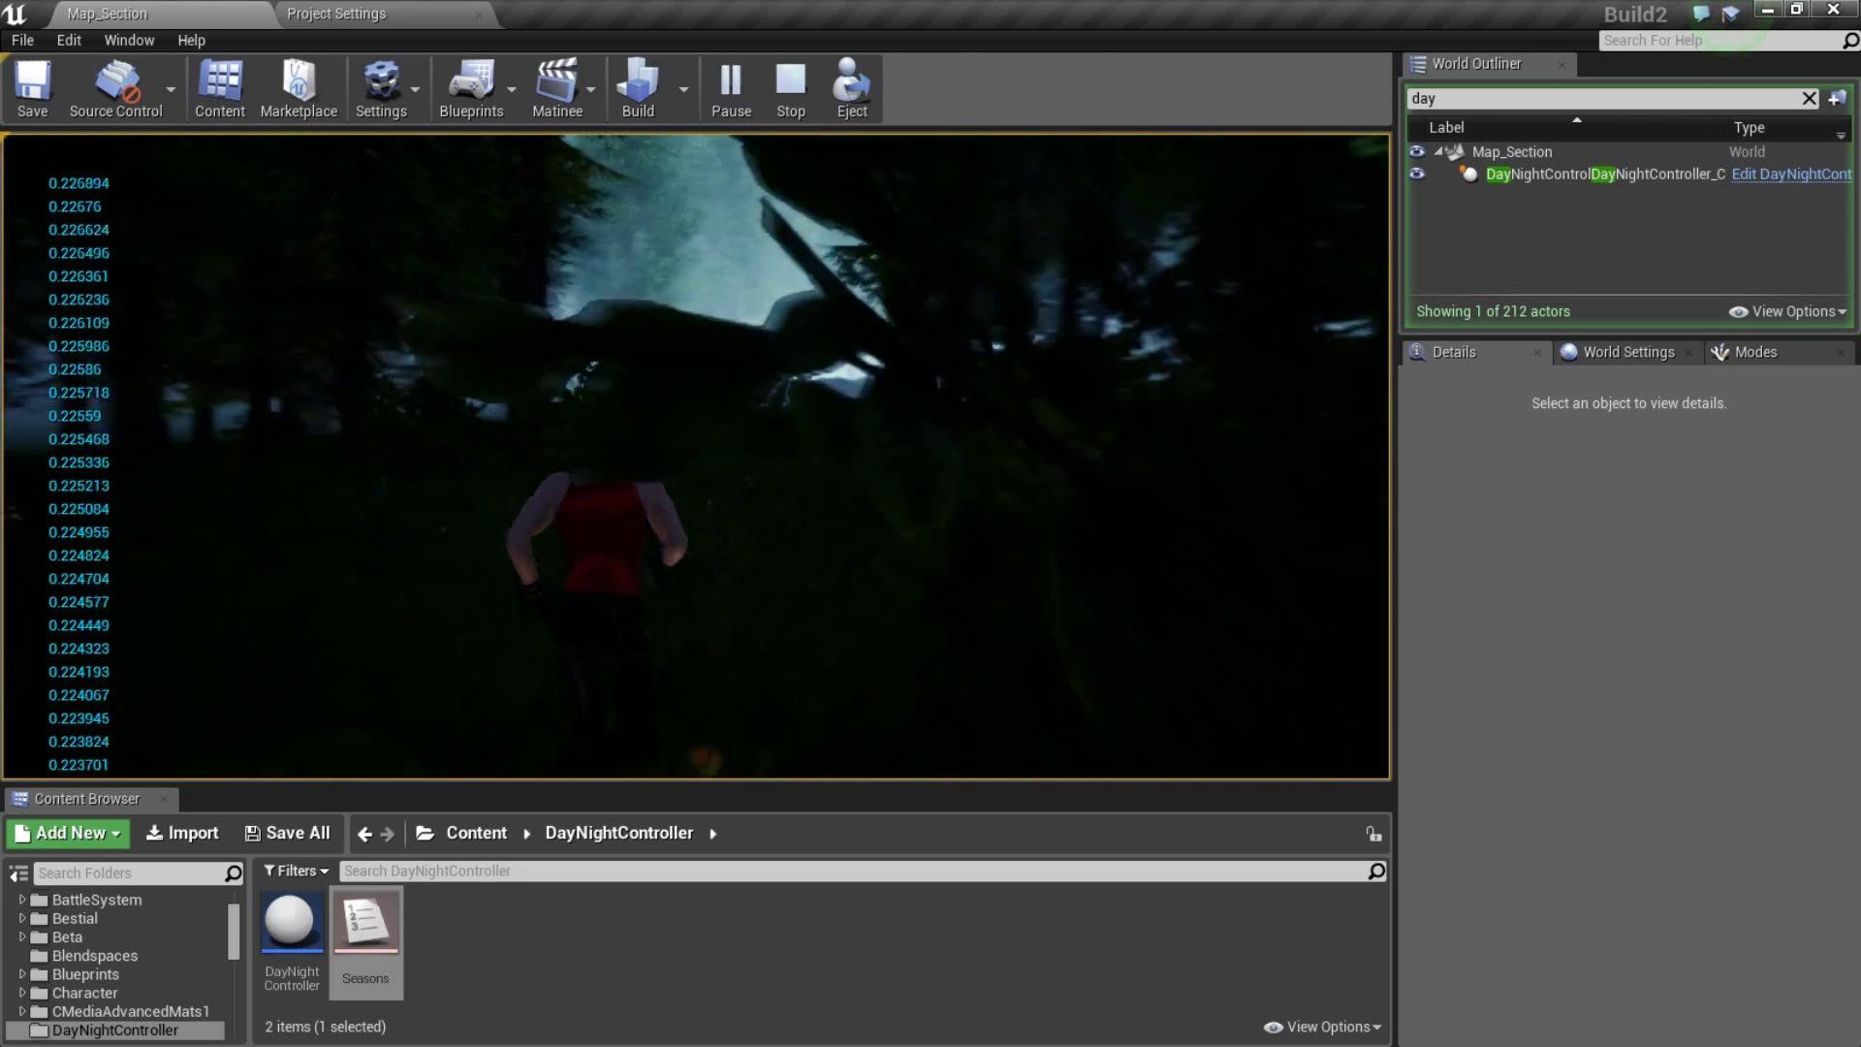
key(w)
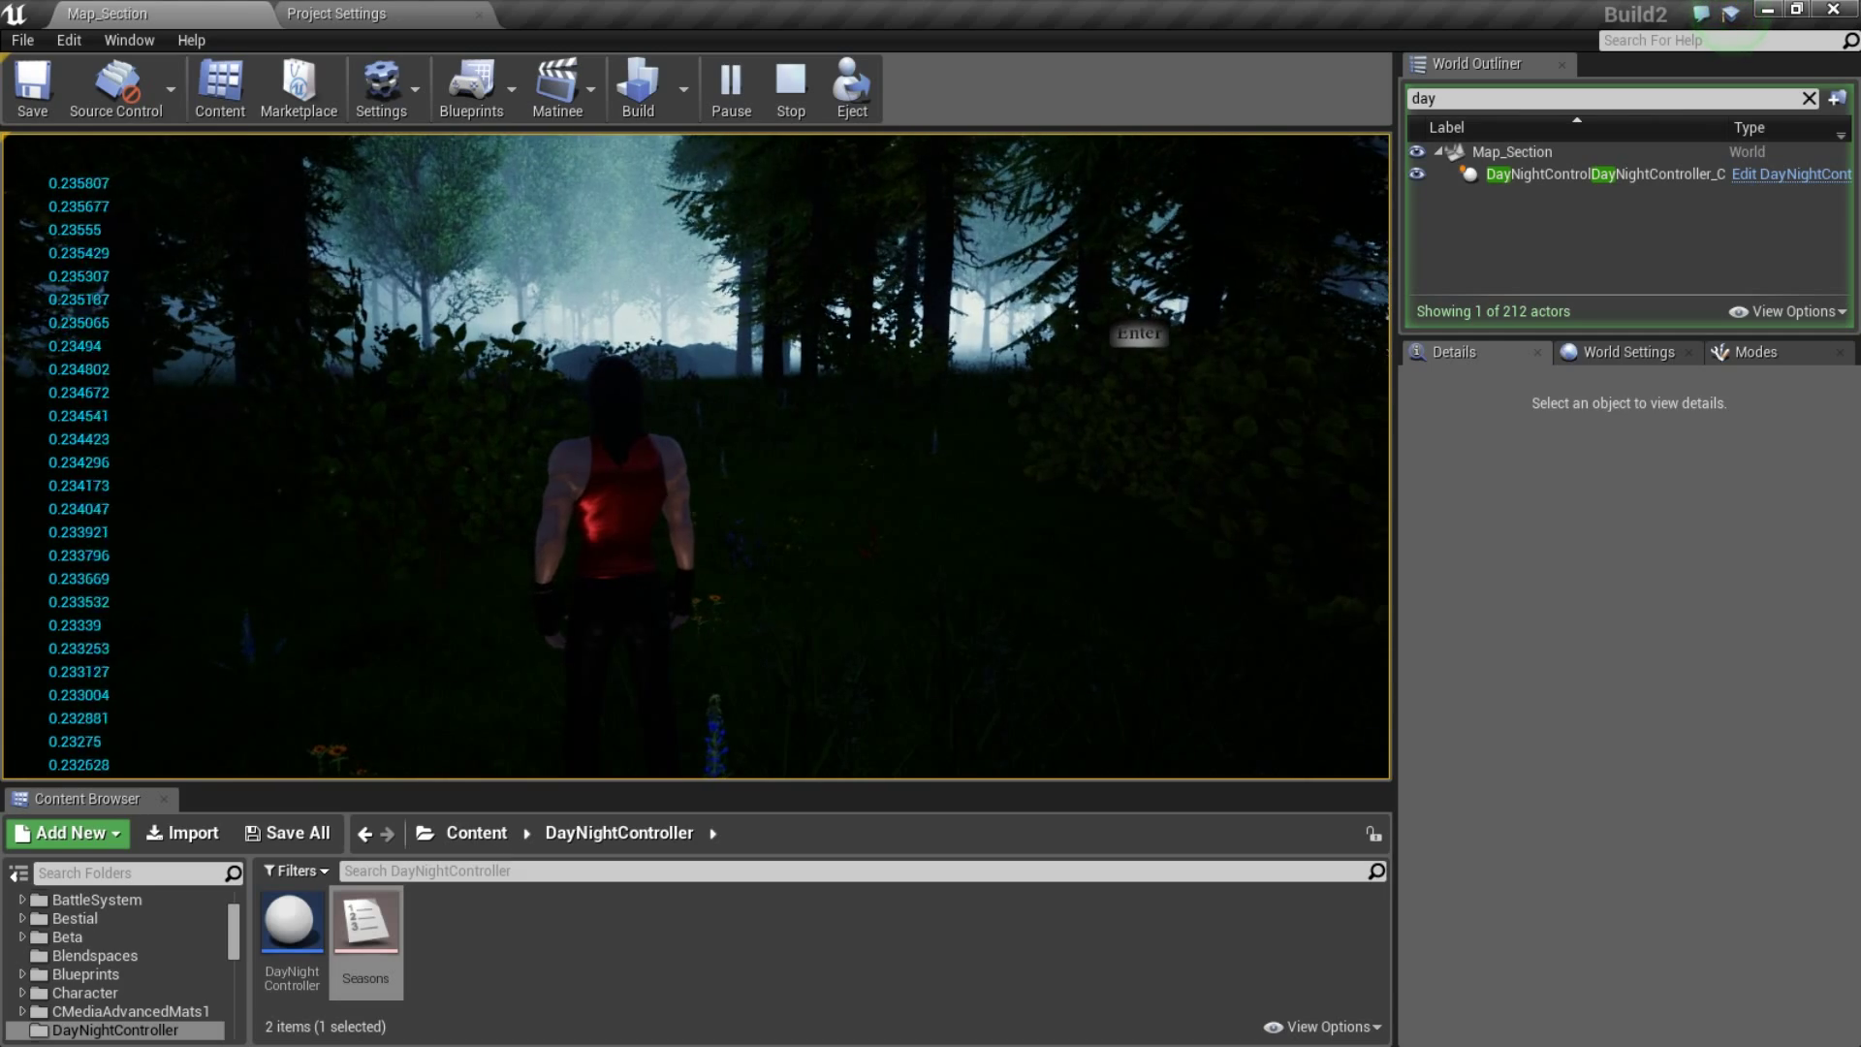
key(w)
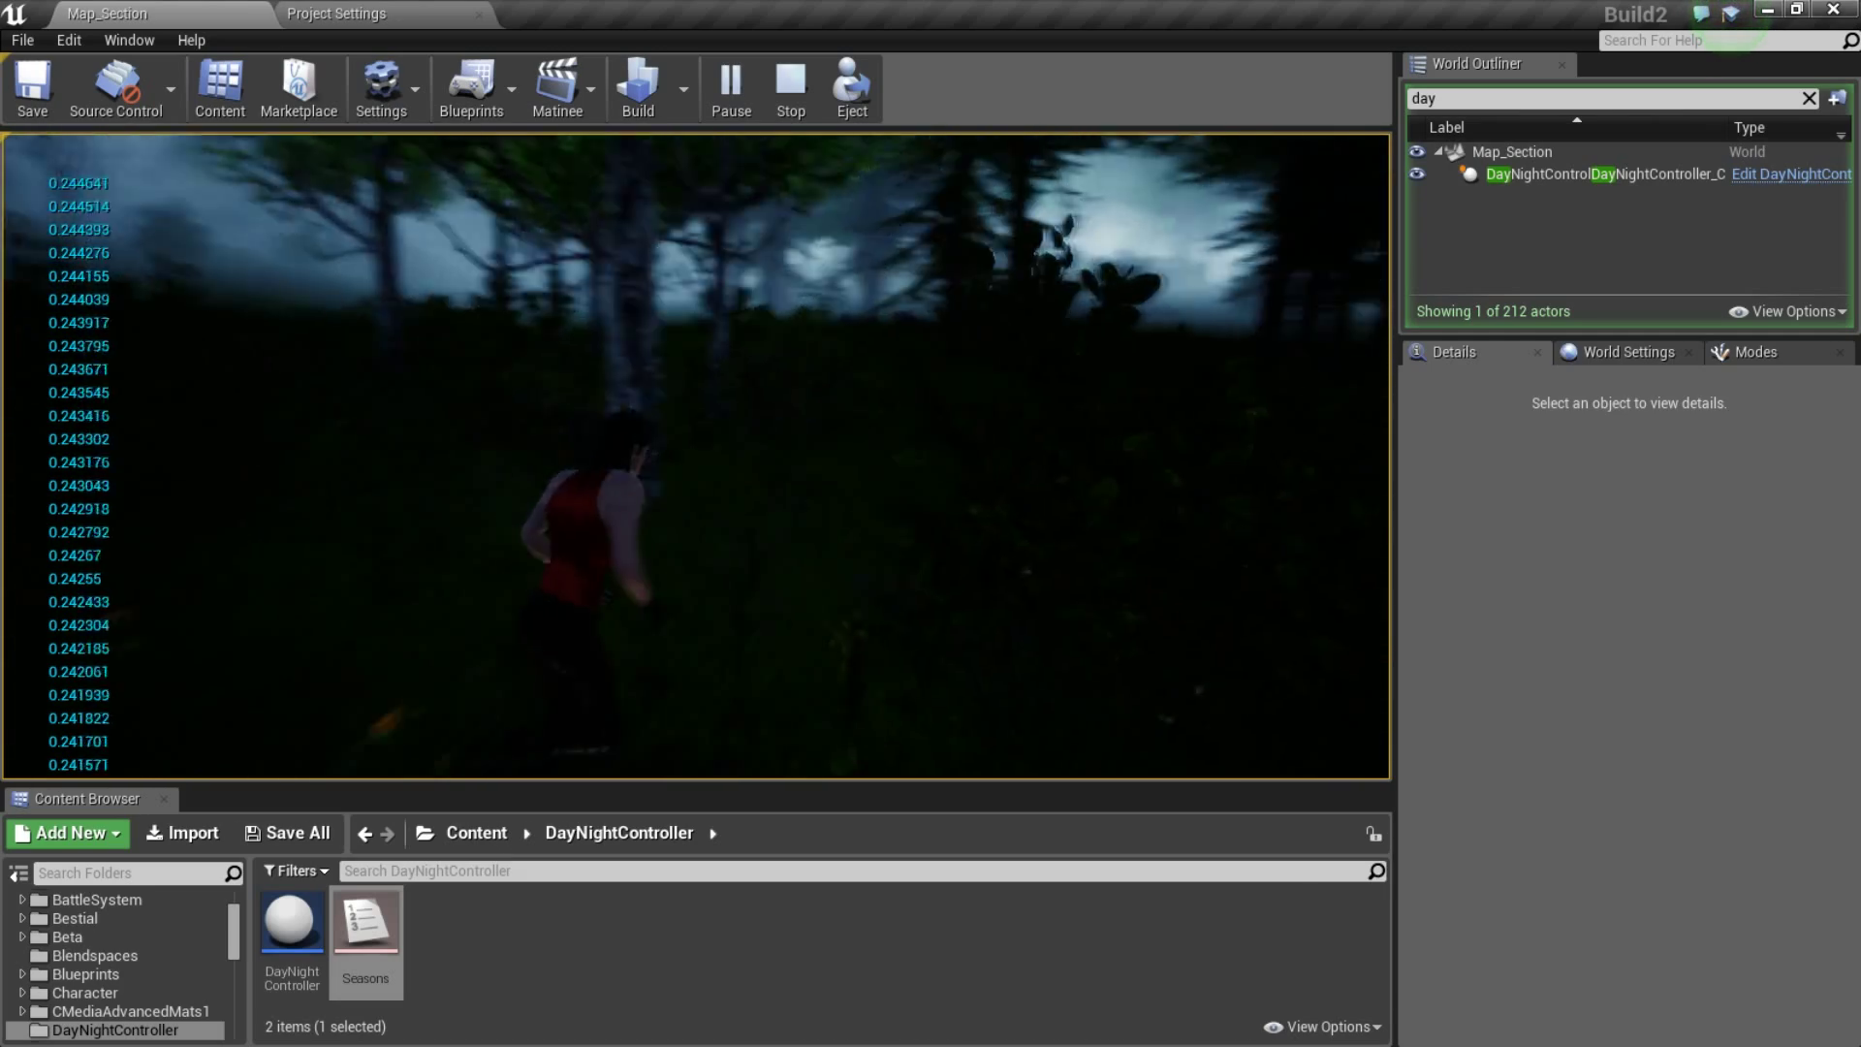
key(w)
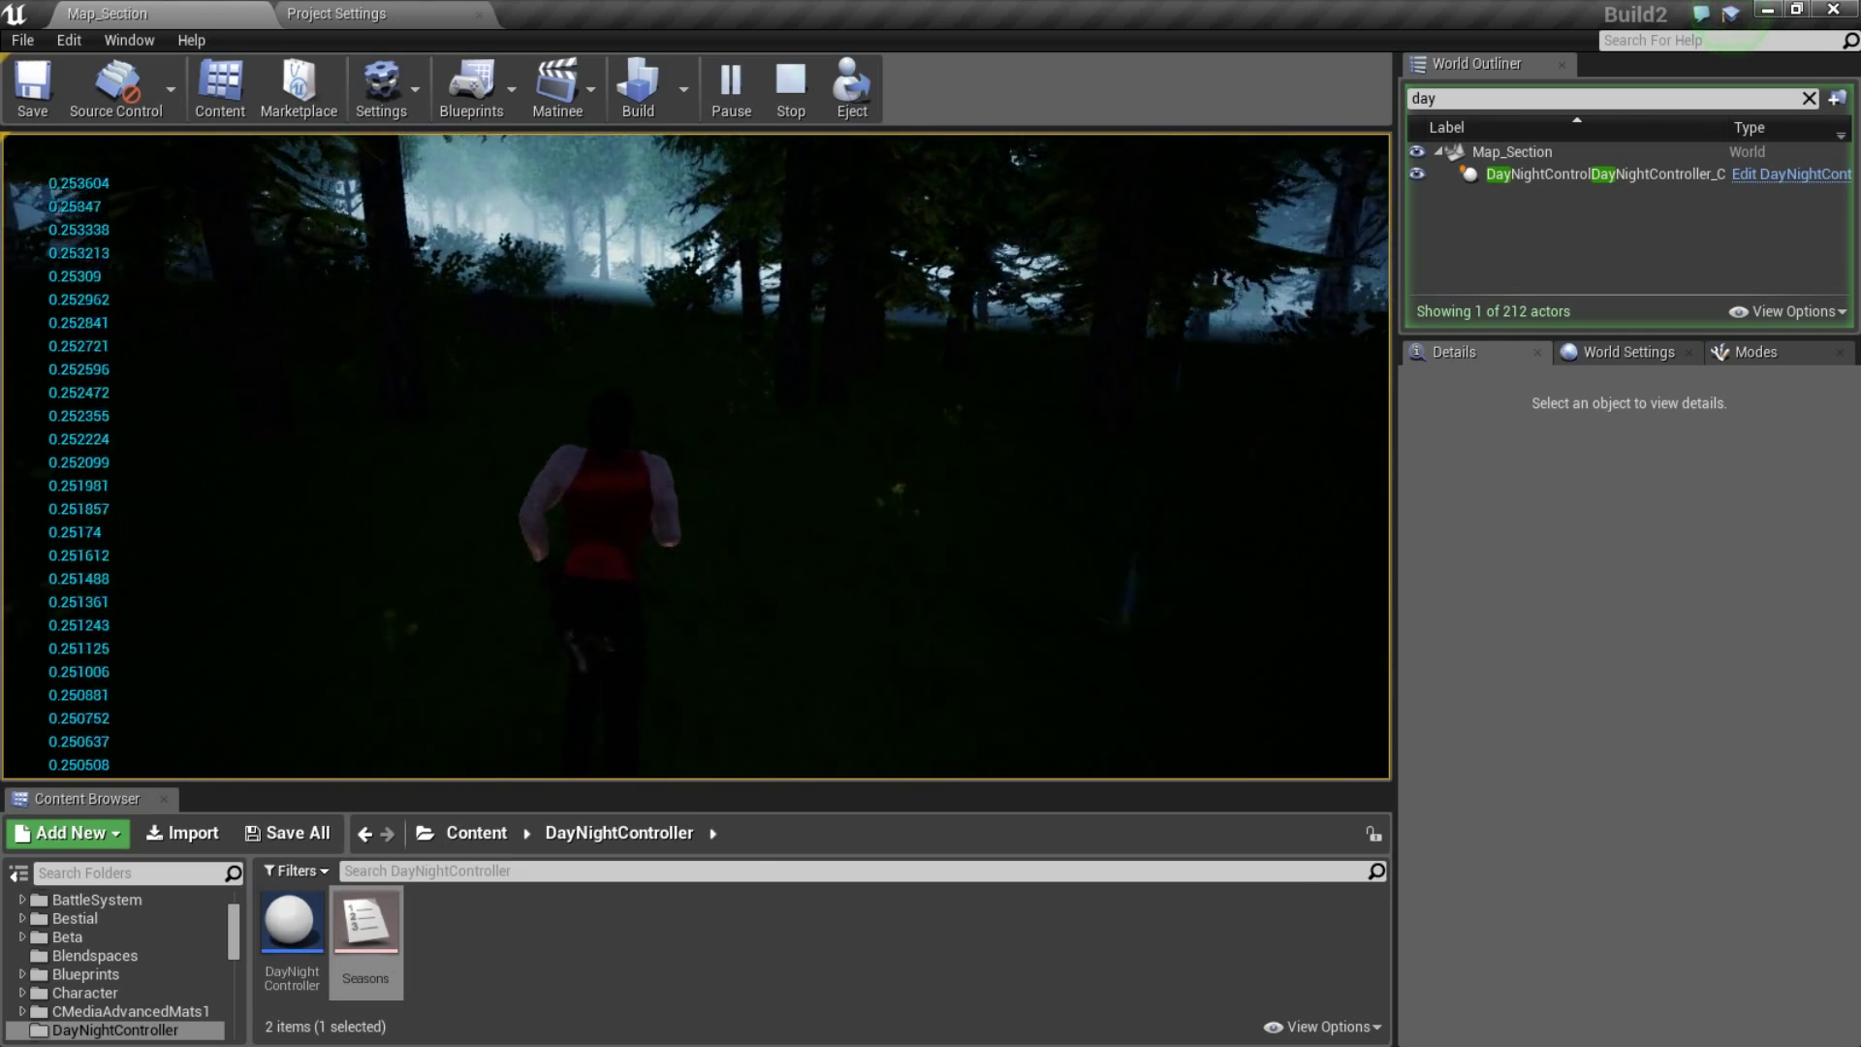
key(w)
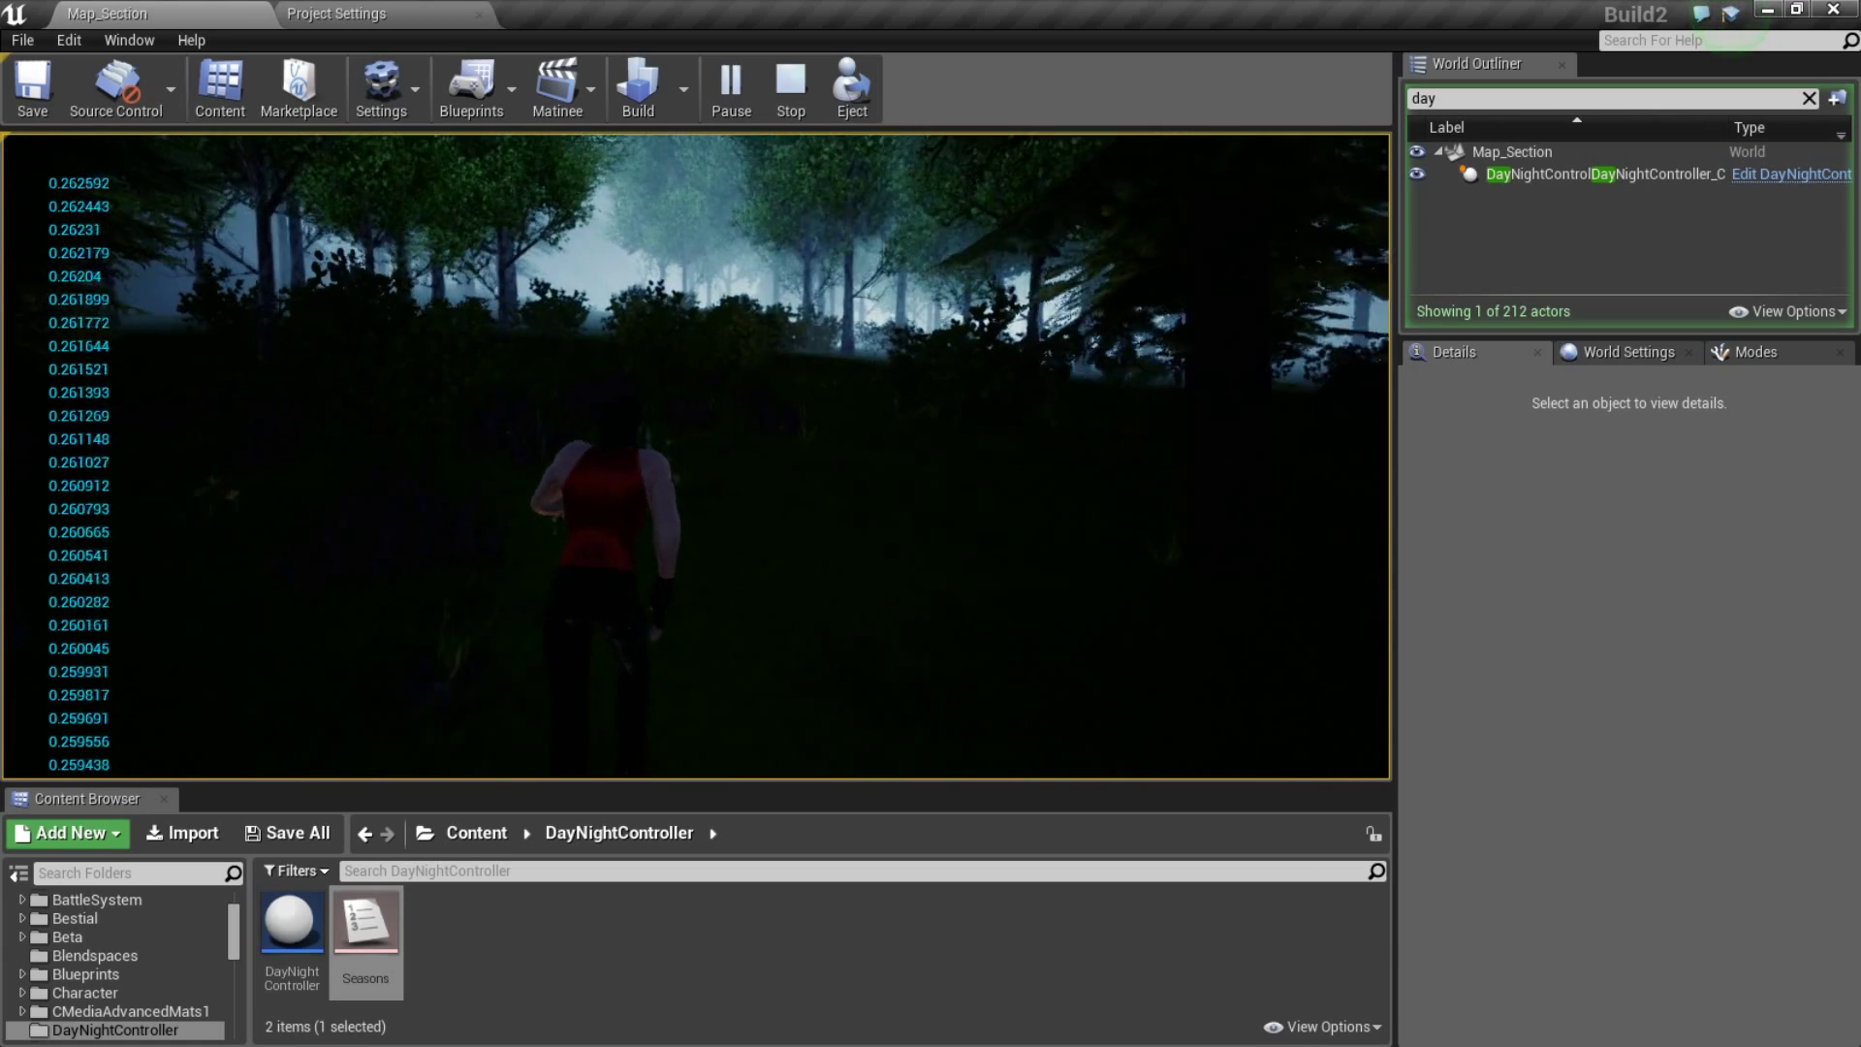
key(w)
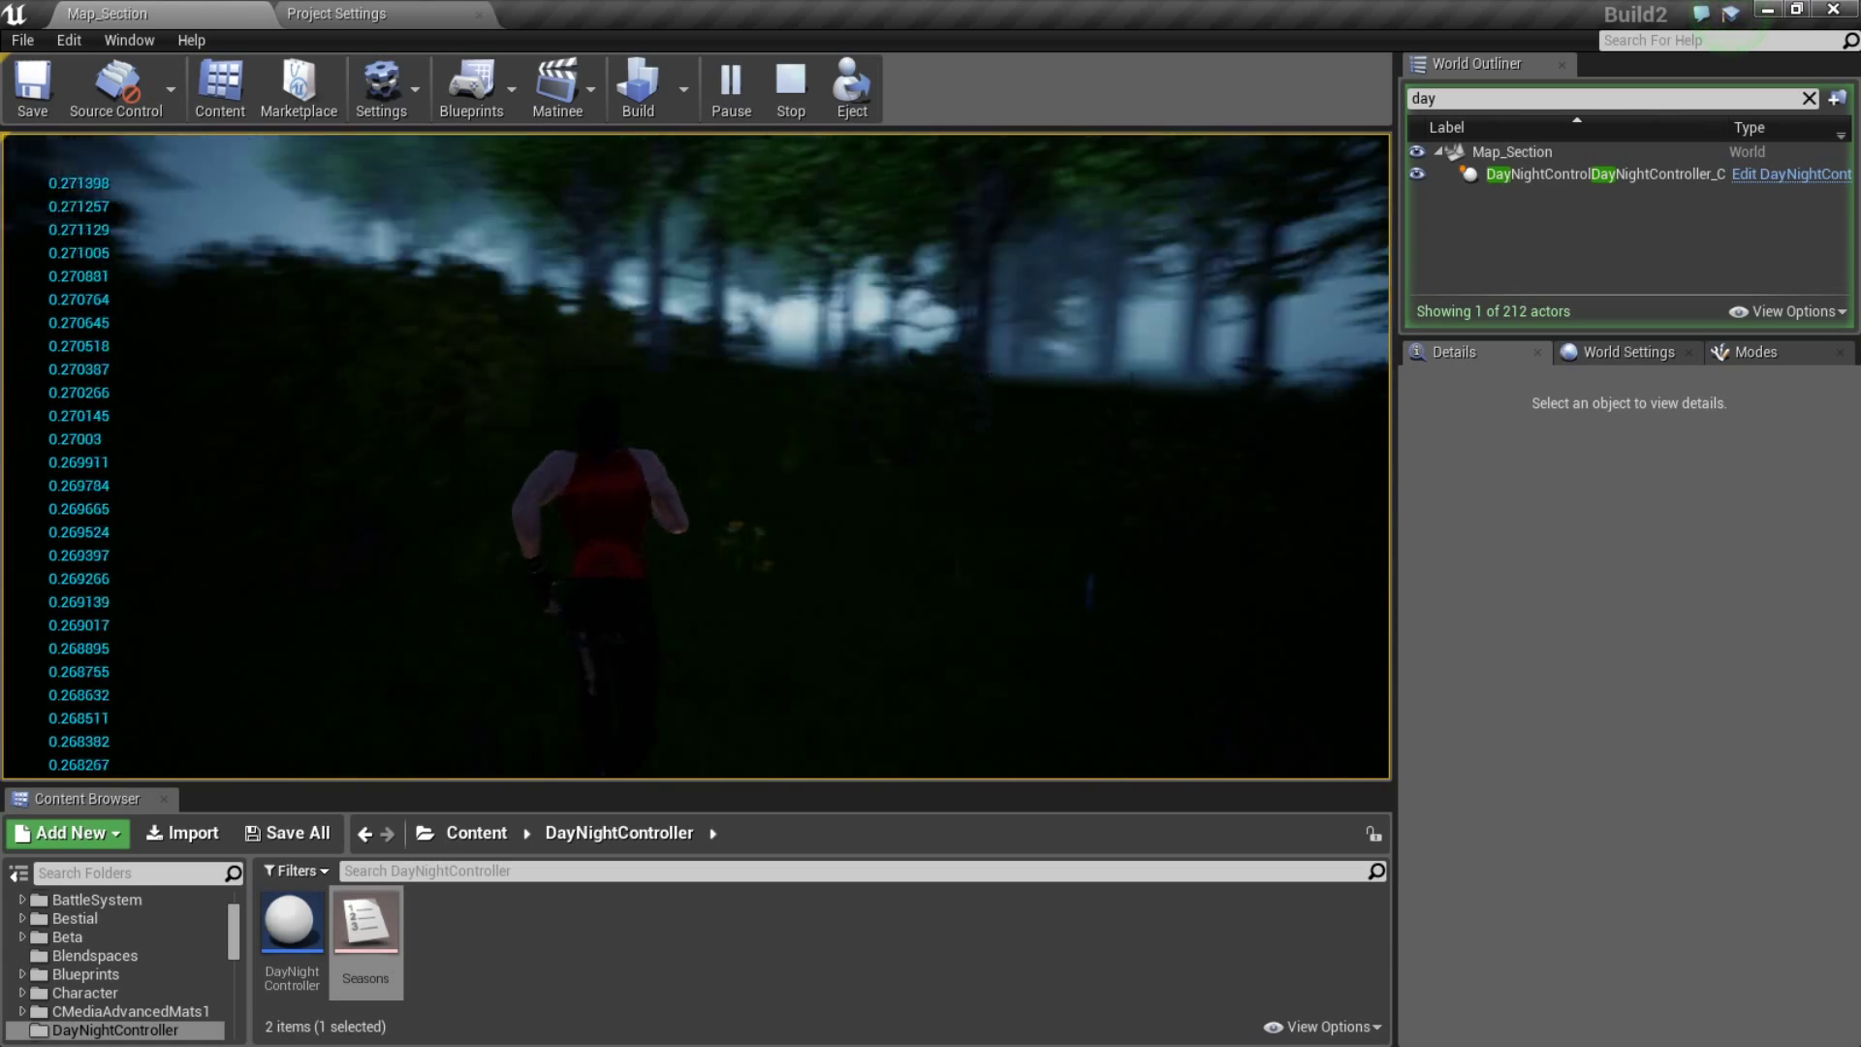
key(w)
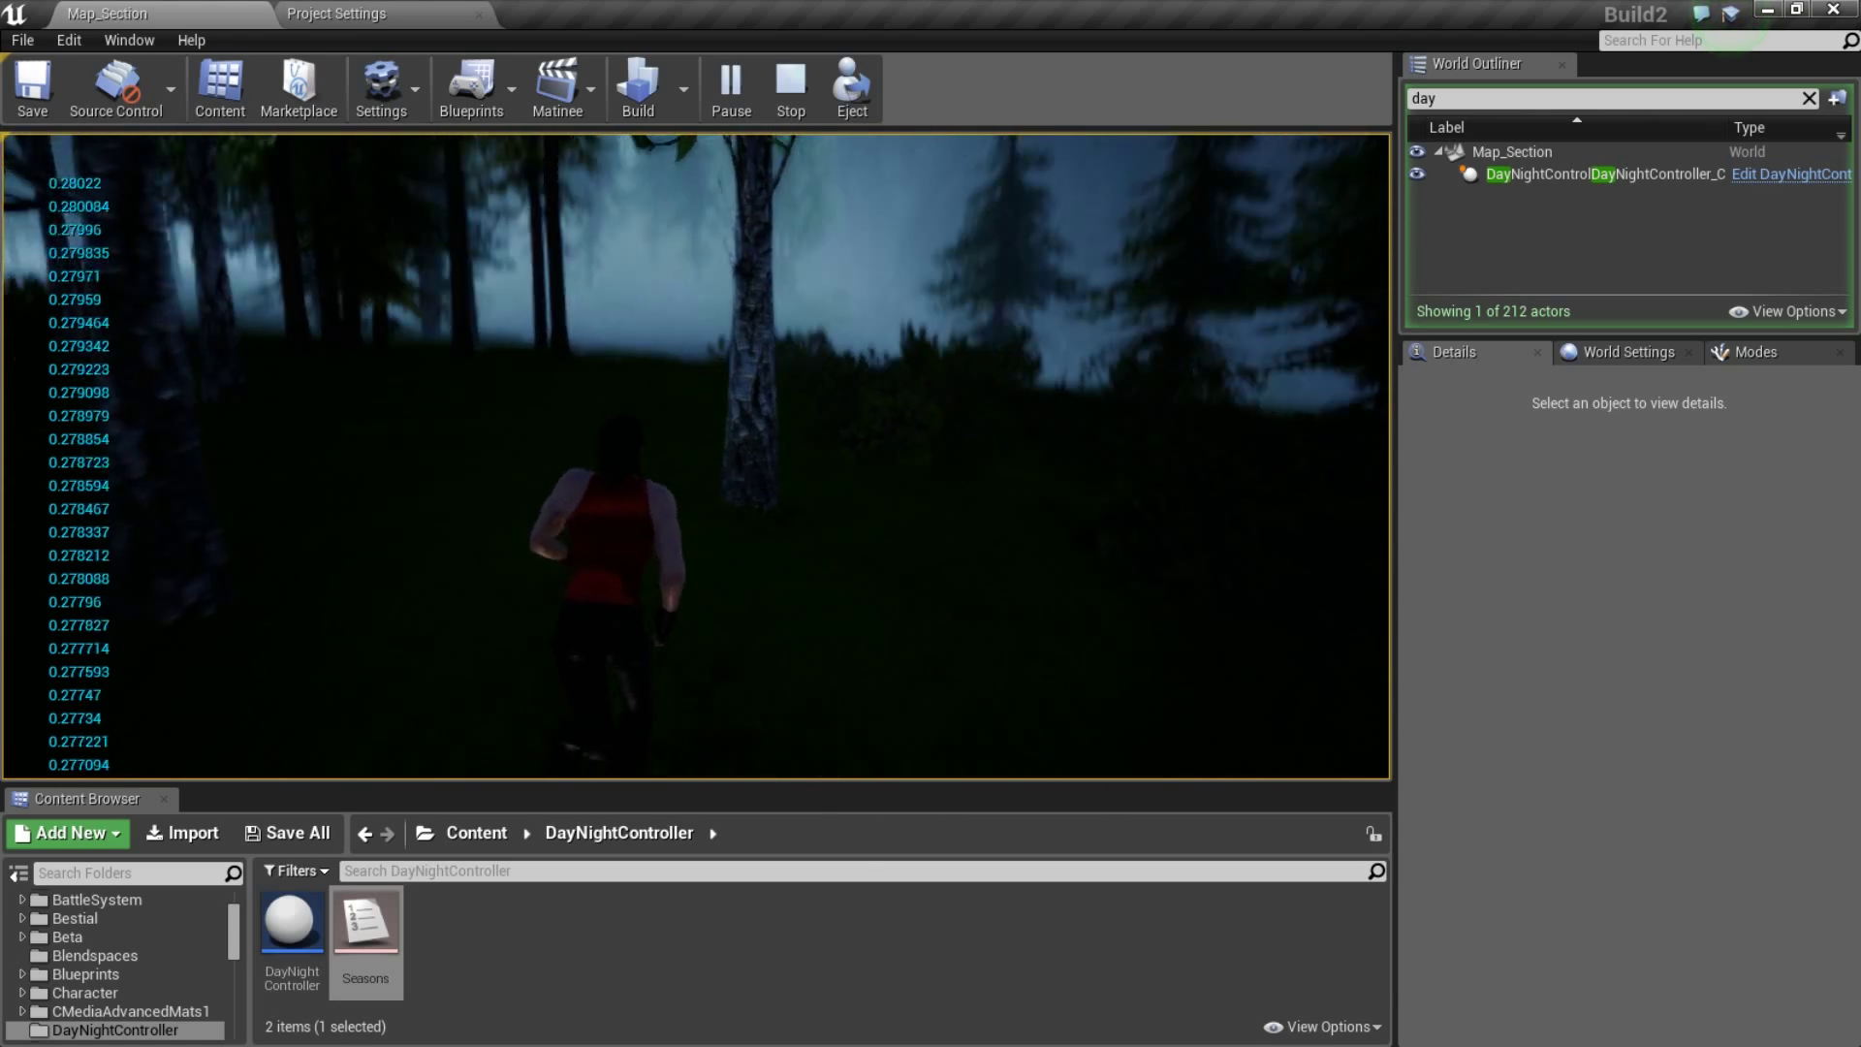
key(w)
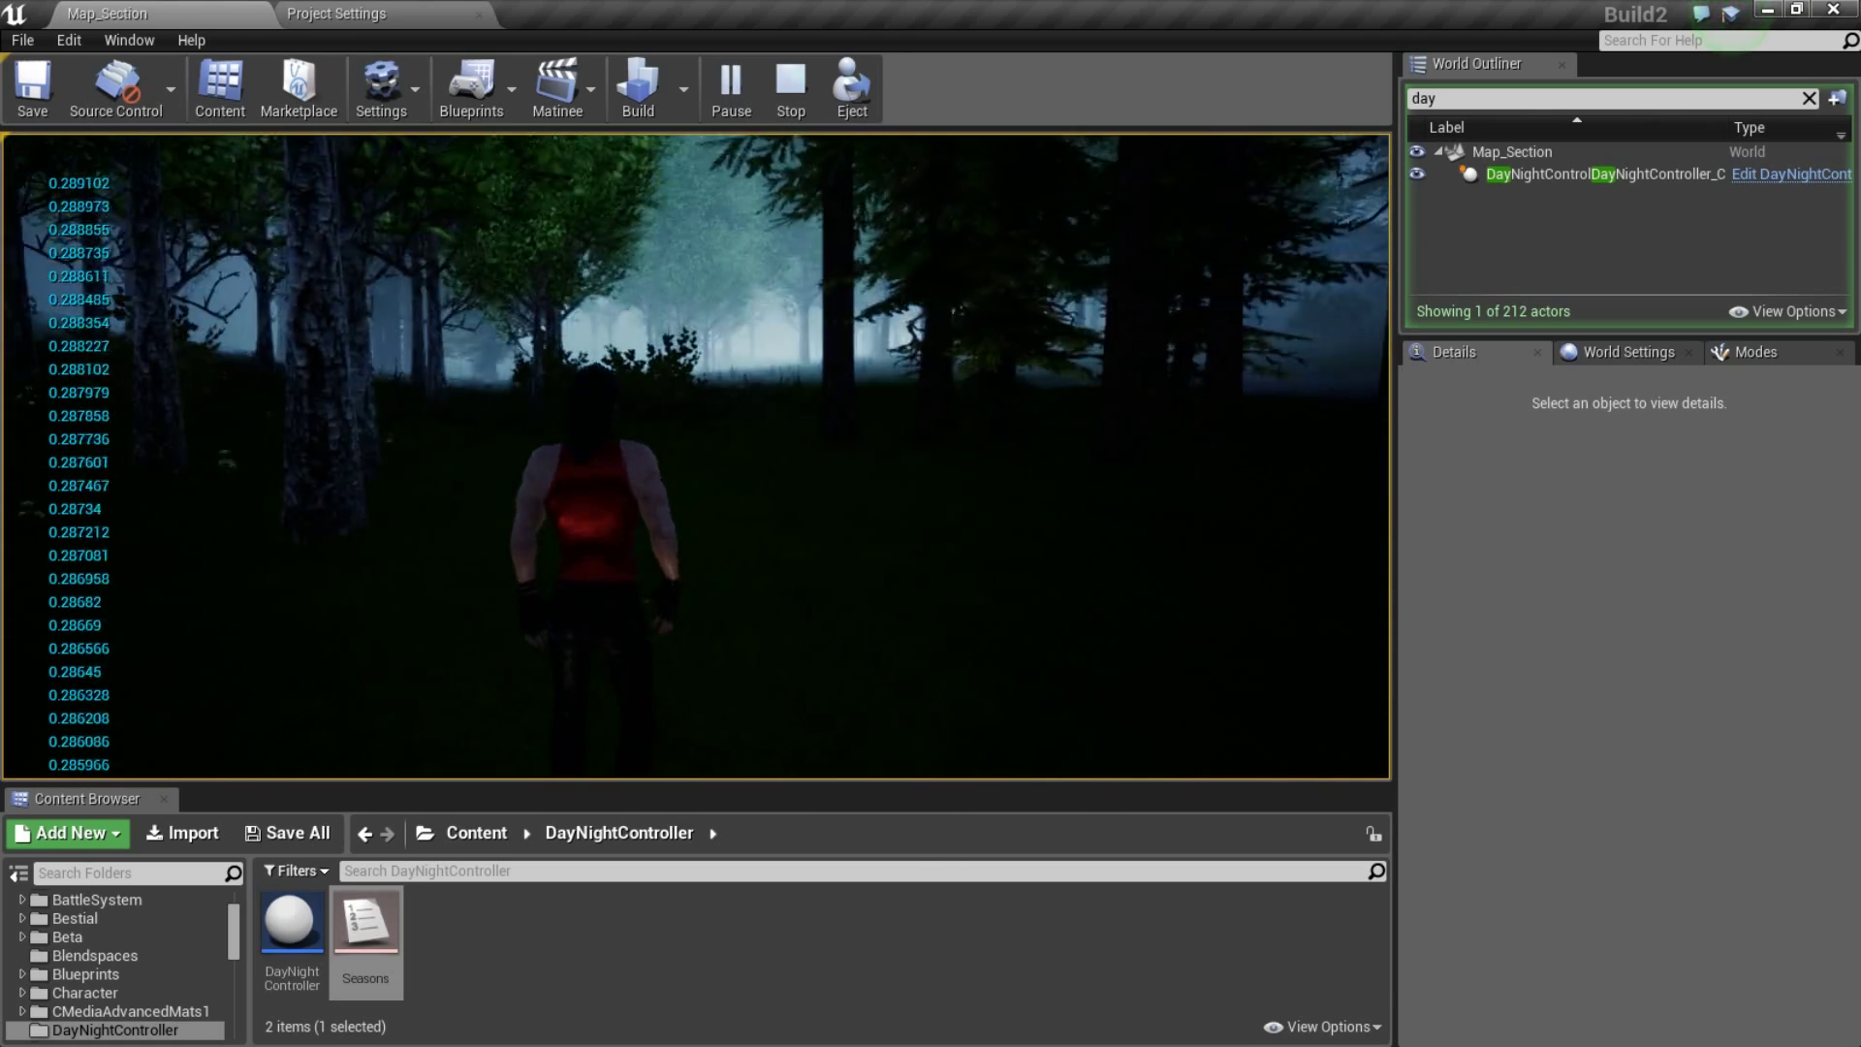
key(w)
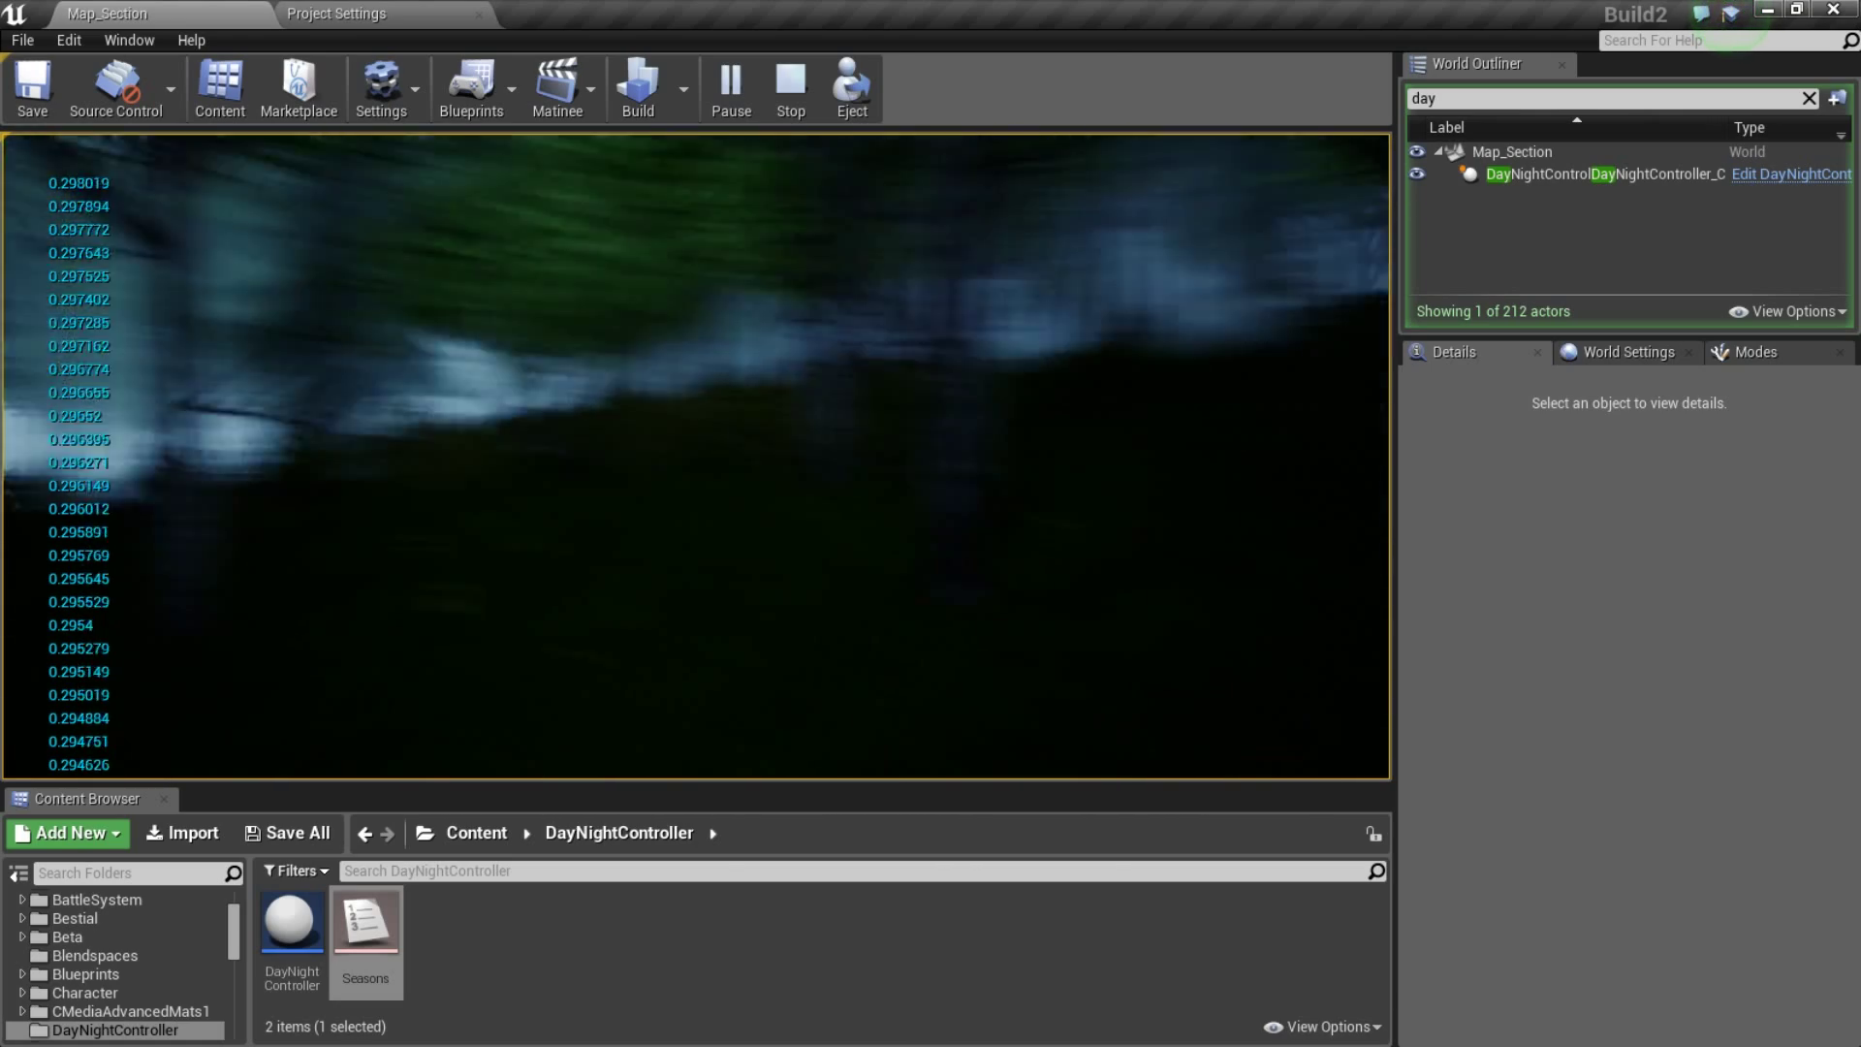
key(w)
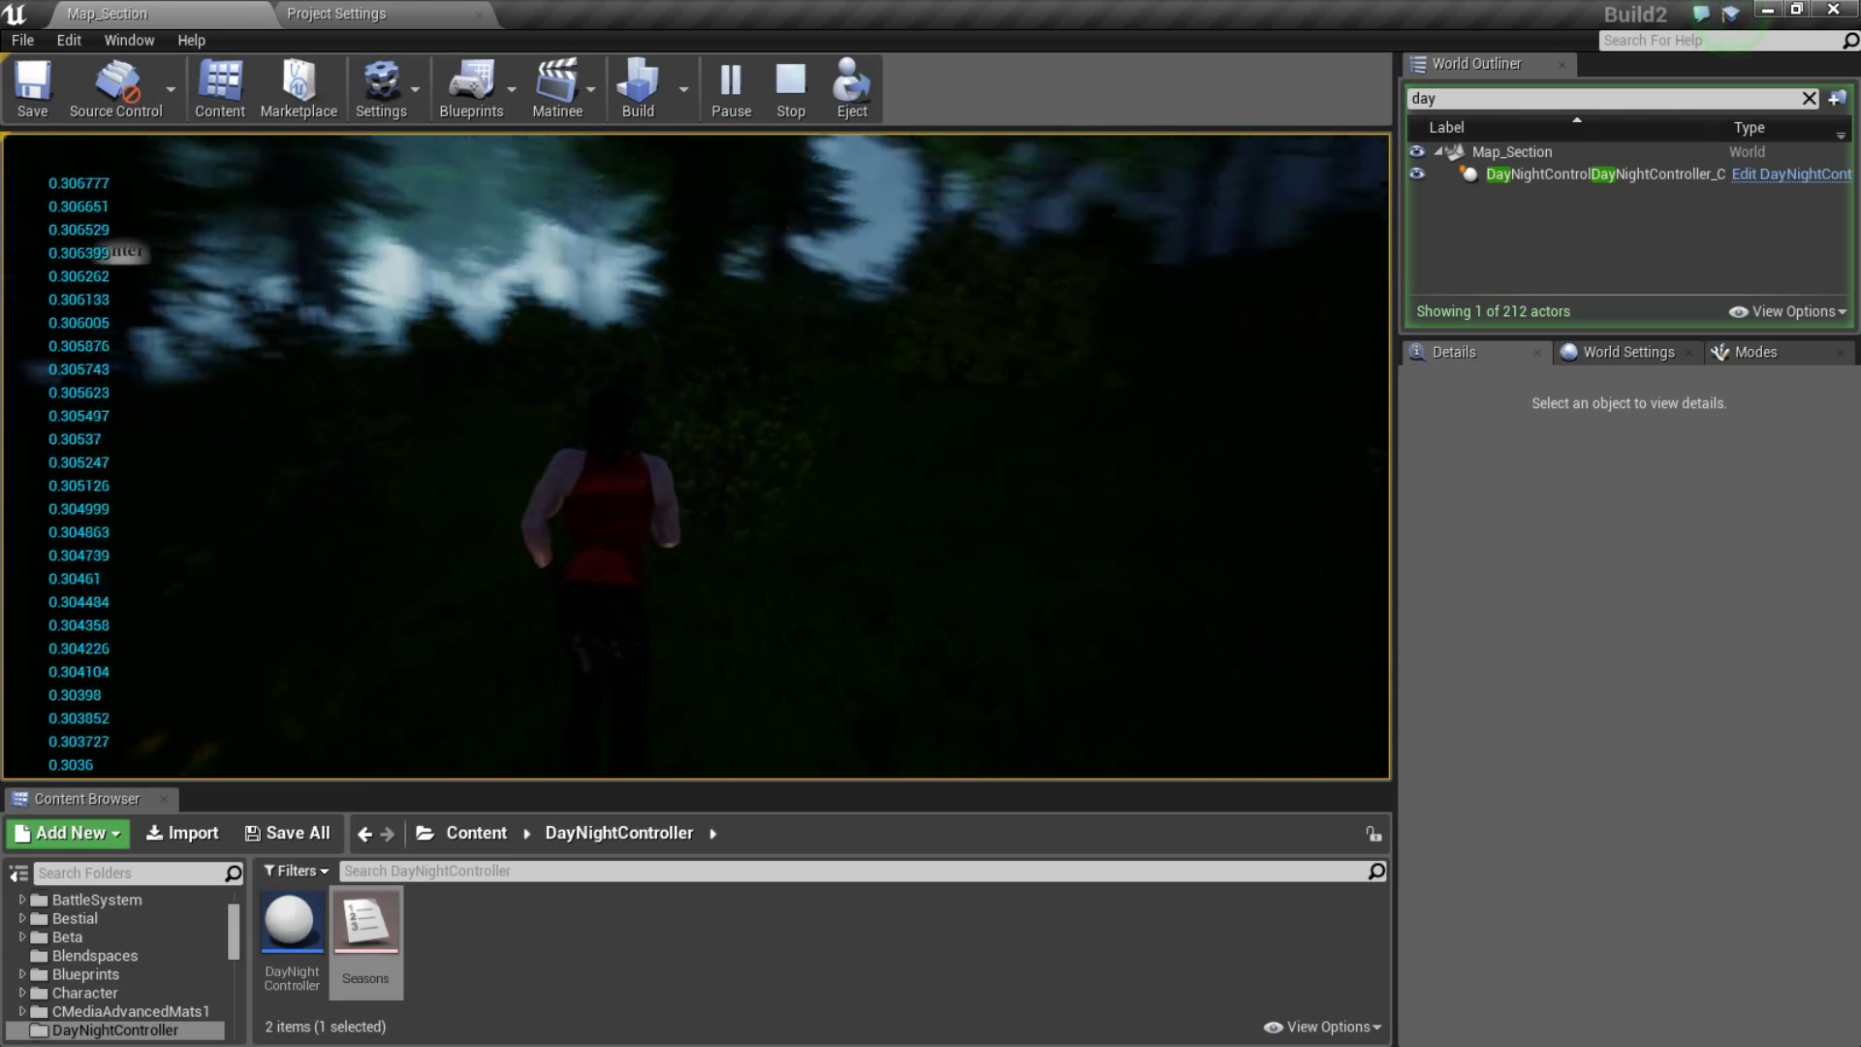
key(w)
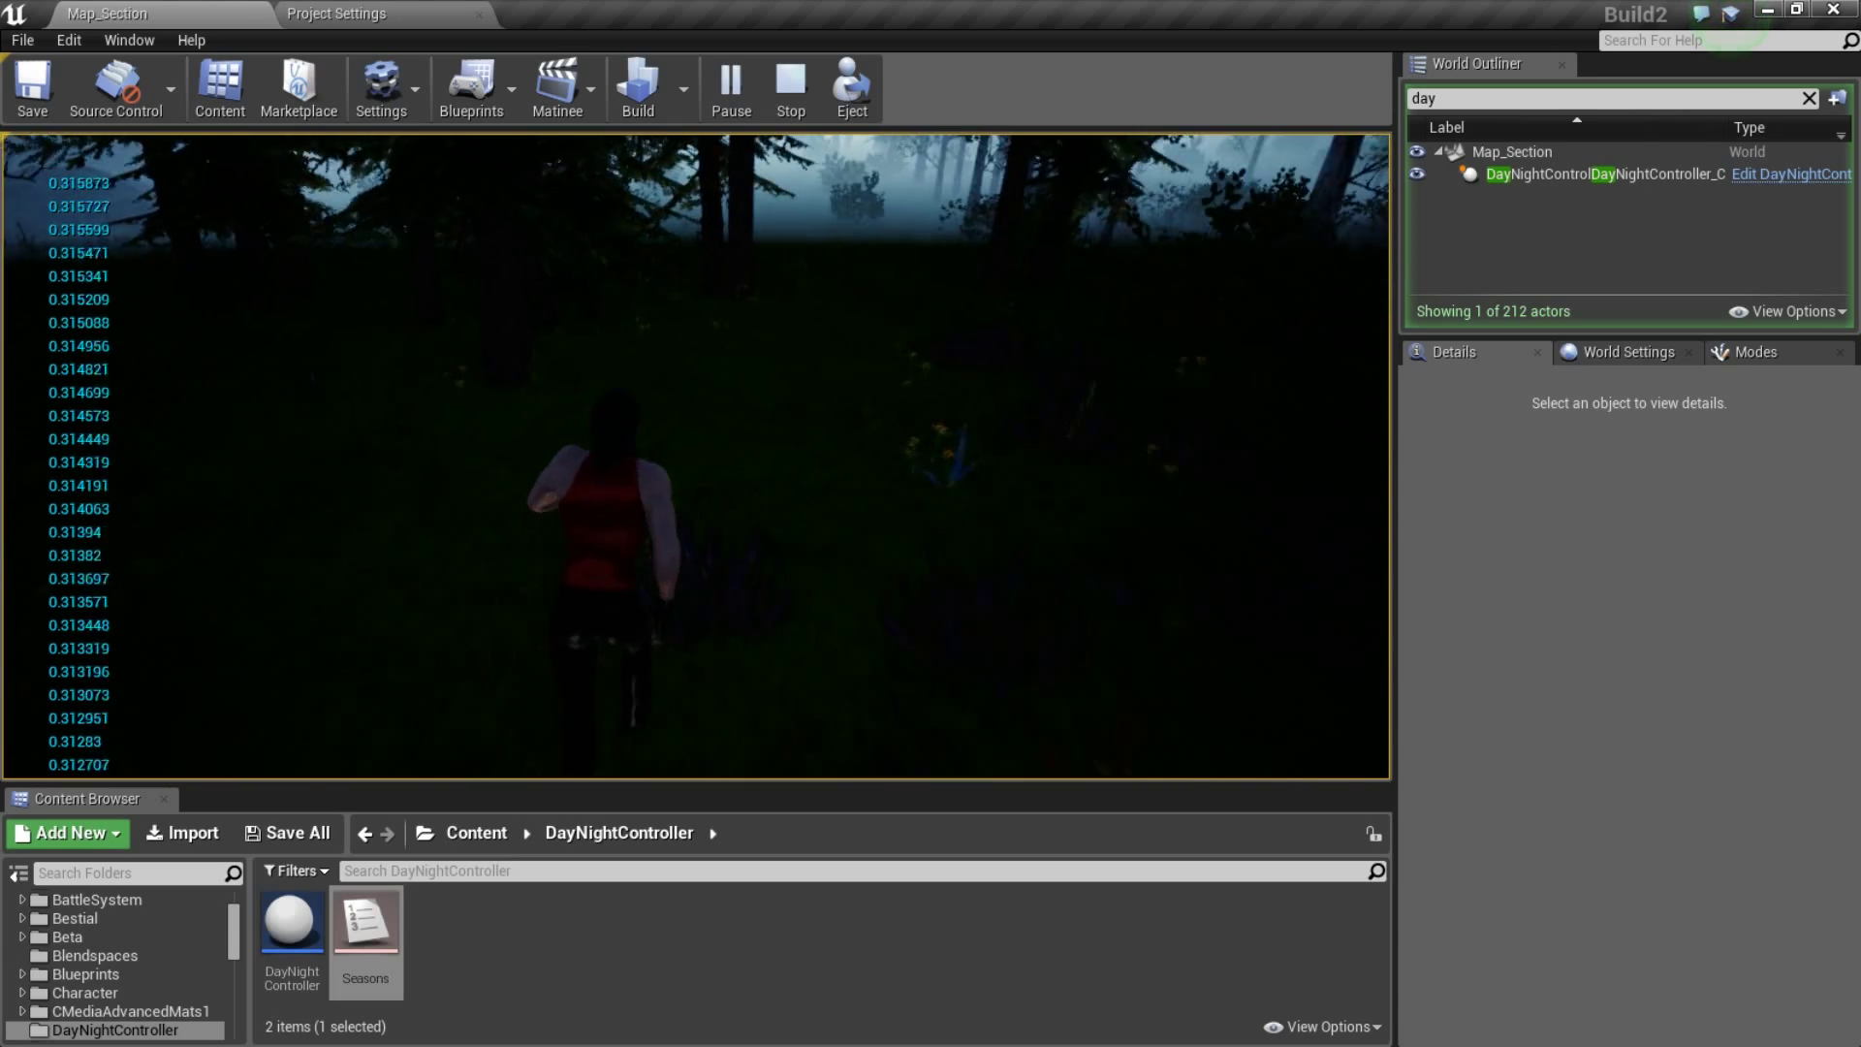
key(w)
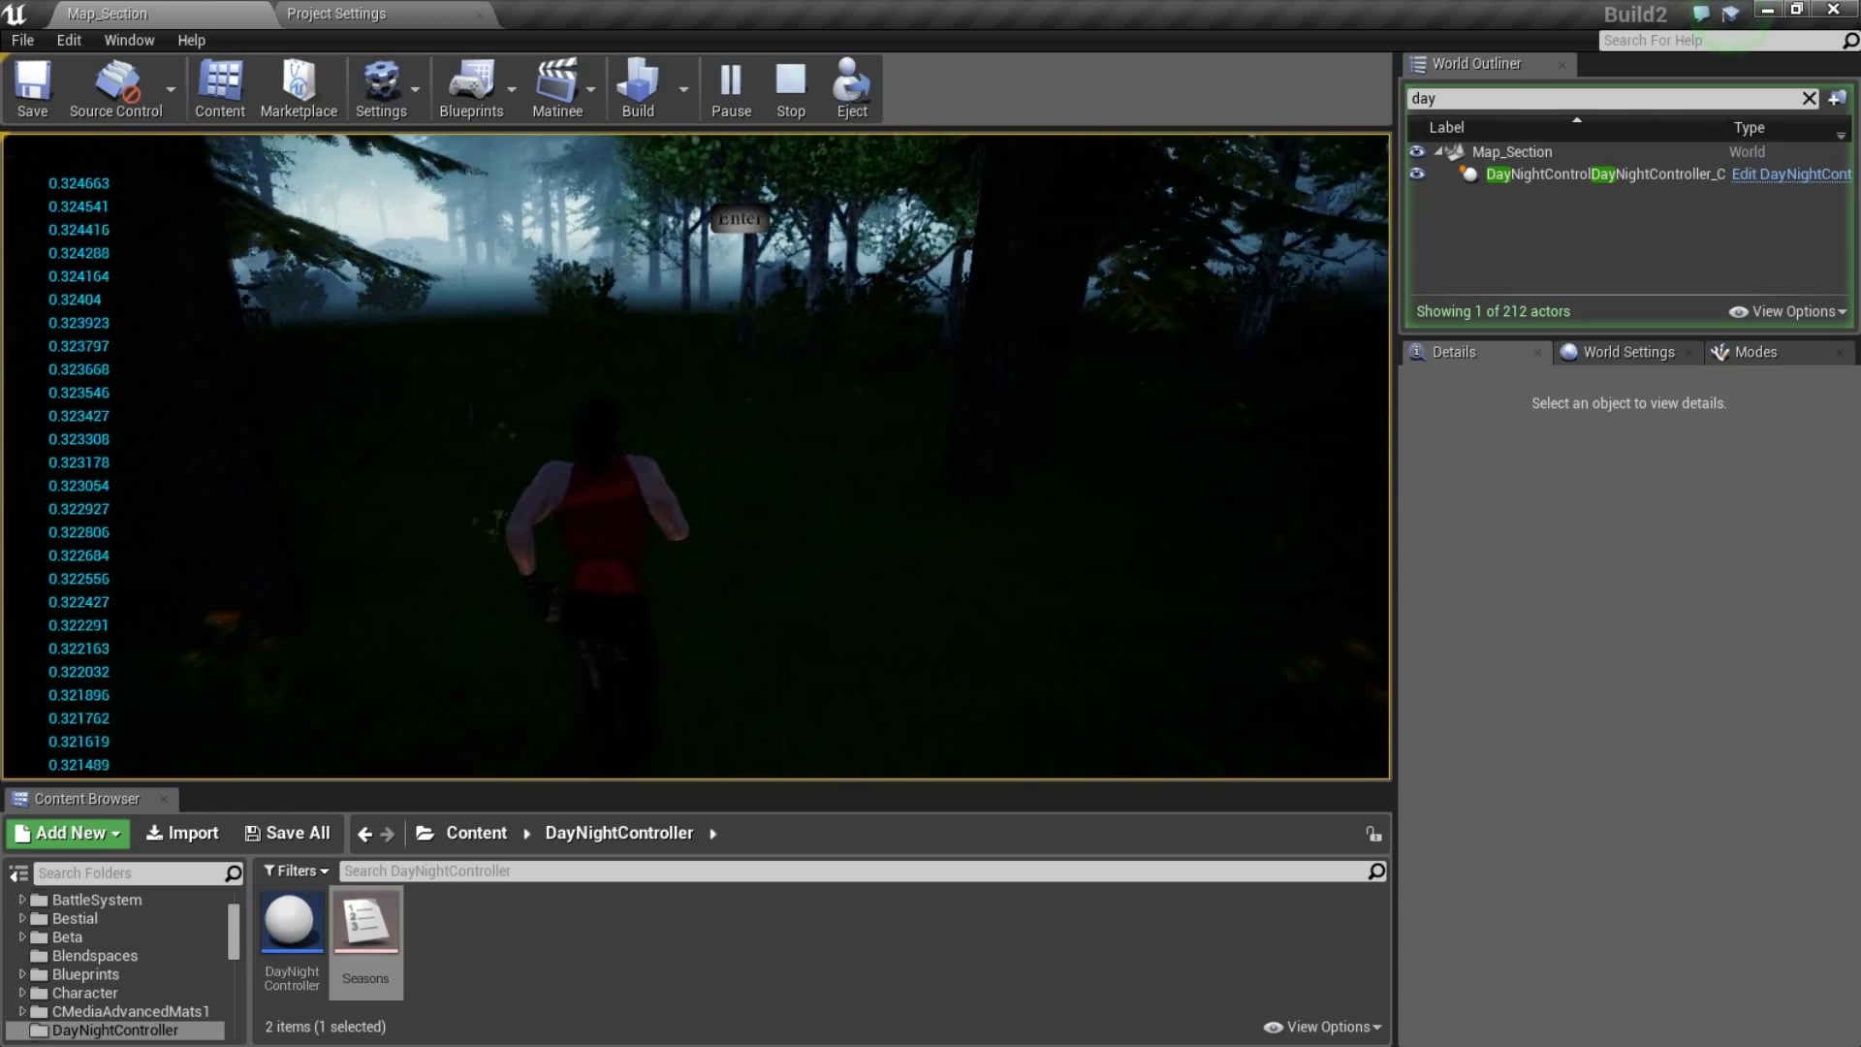
key(w)
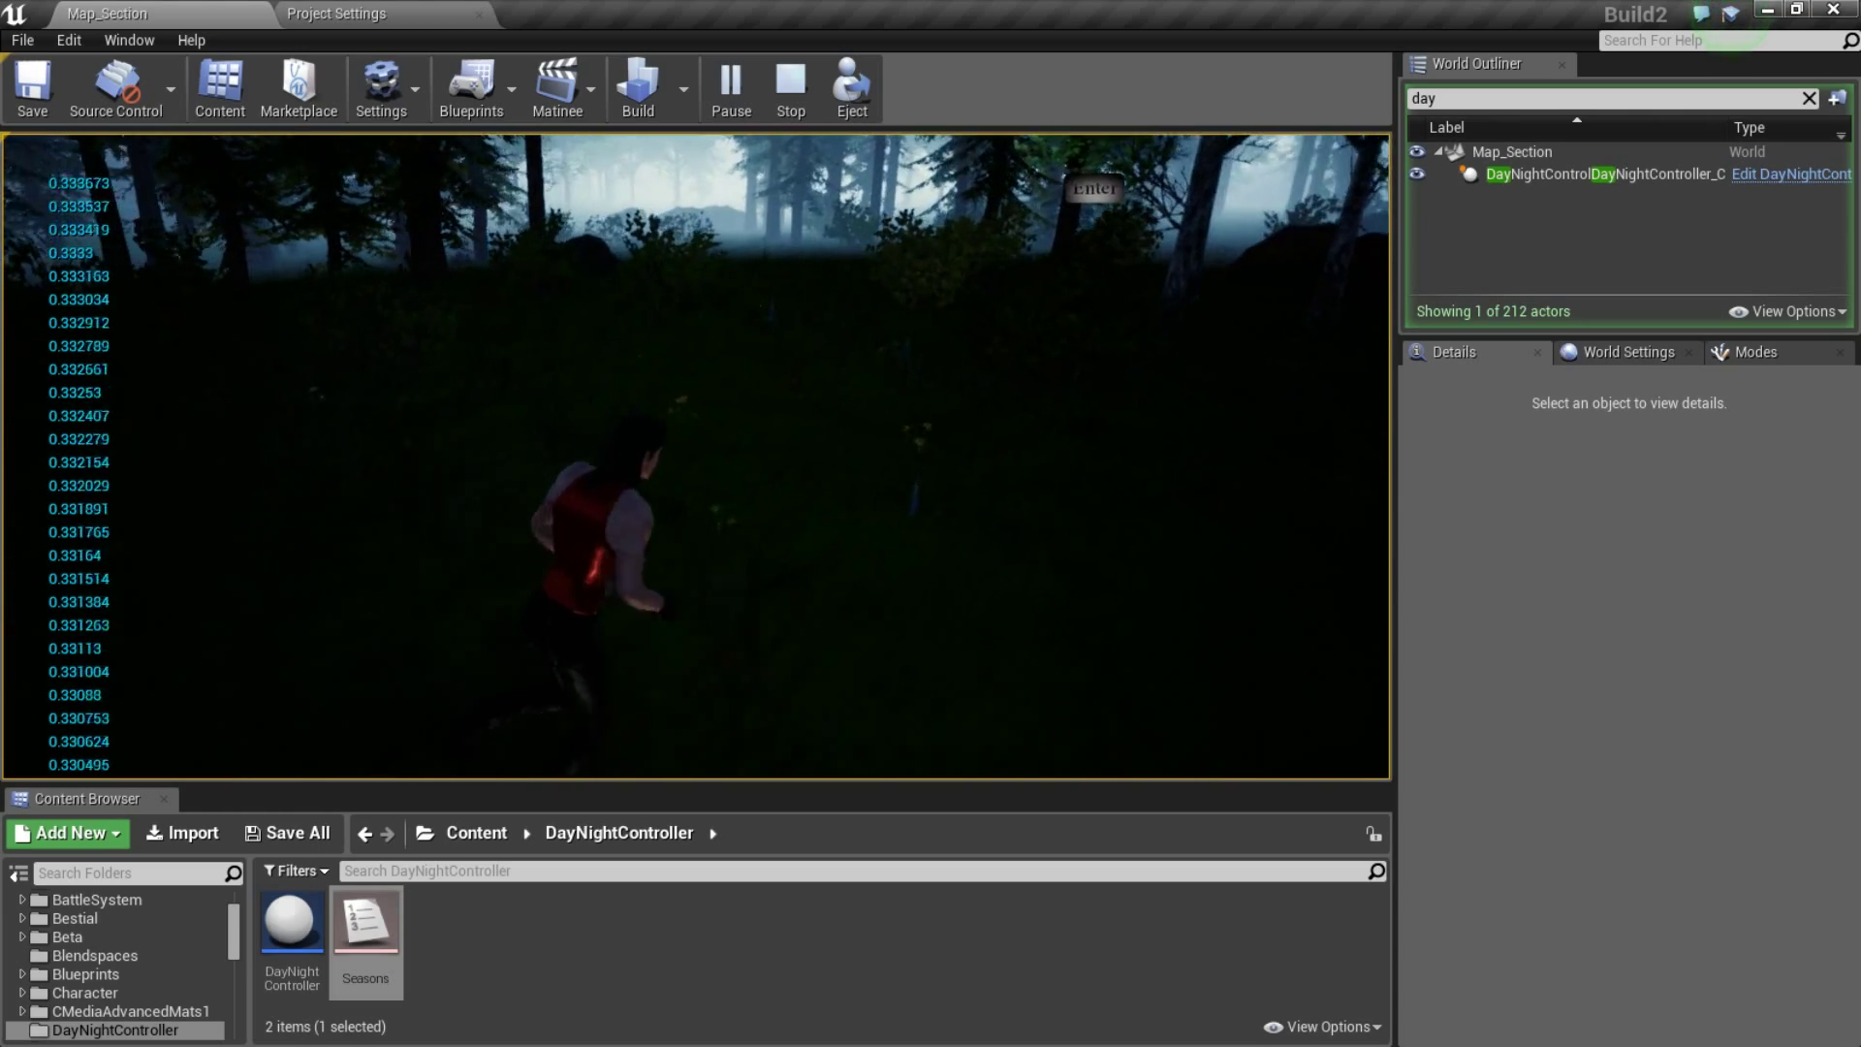
key(w)
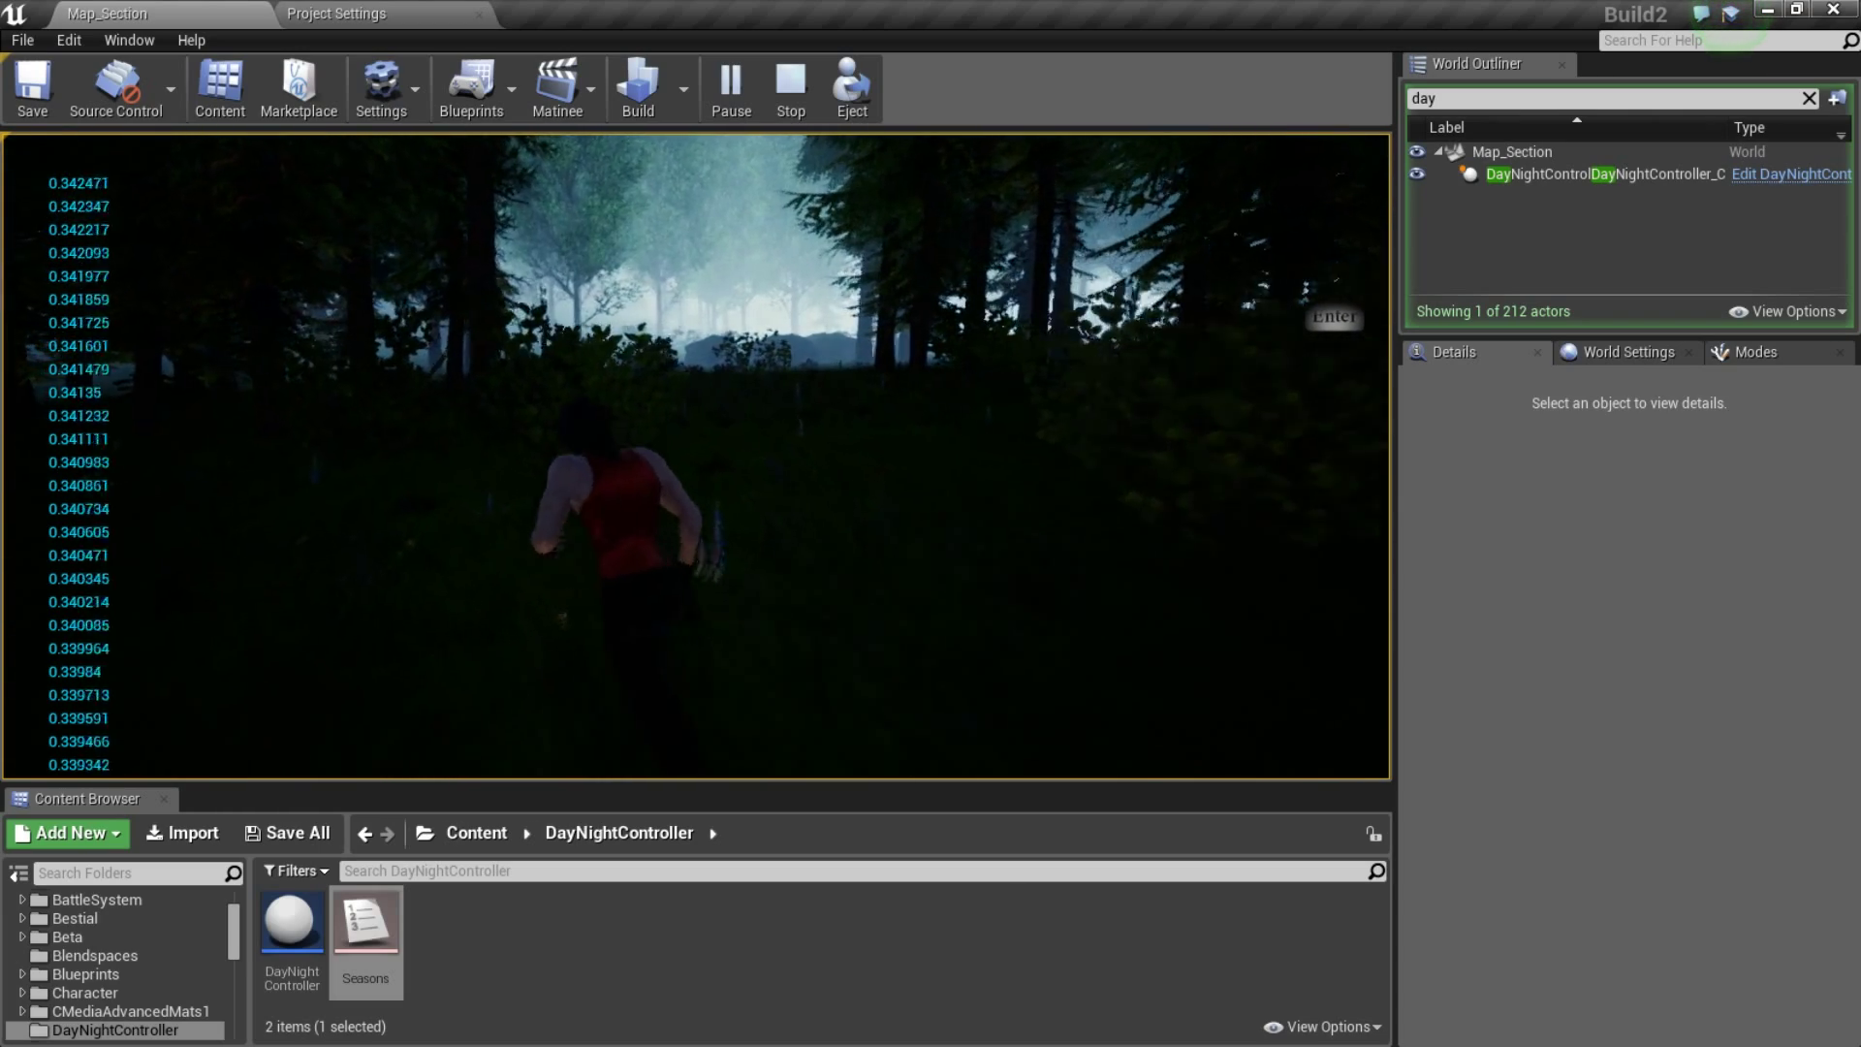
key(w)
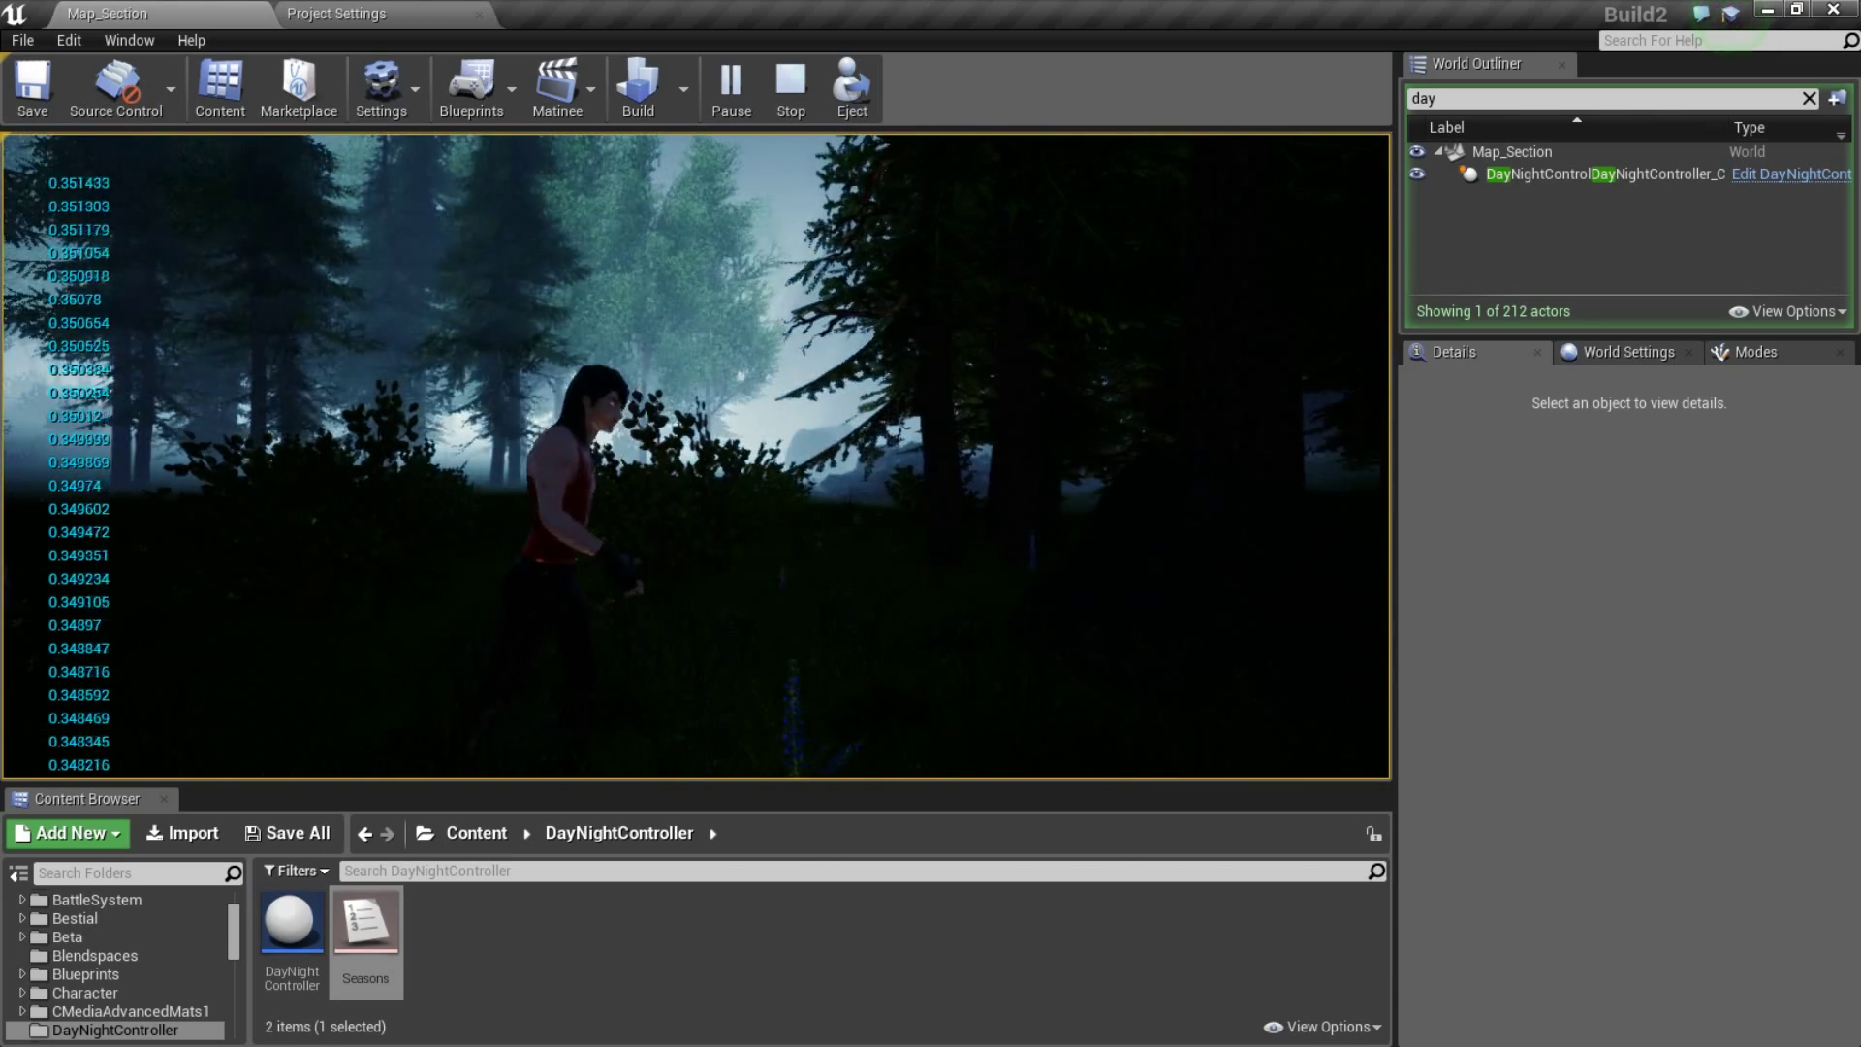
key(w)
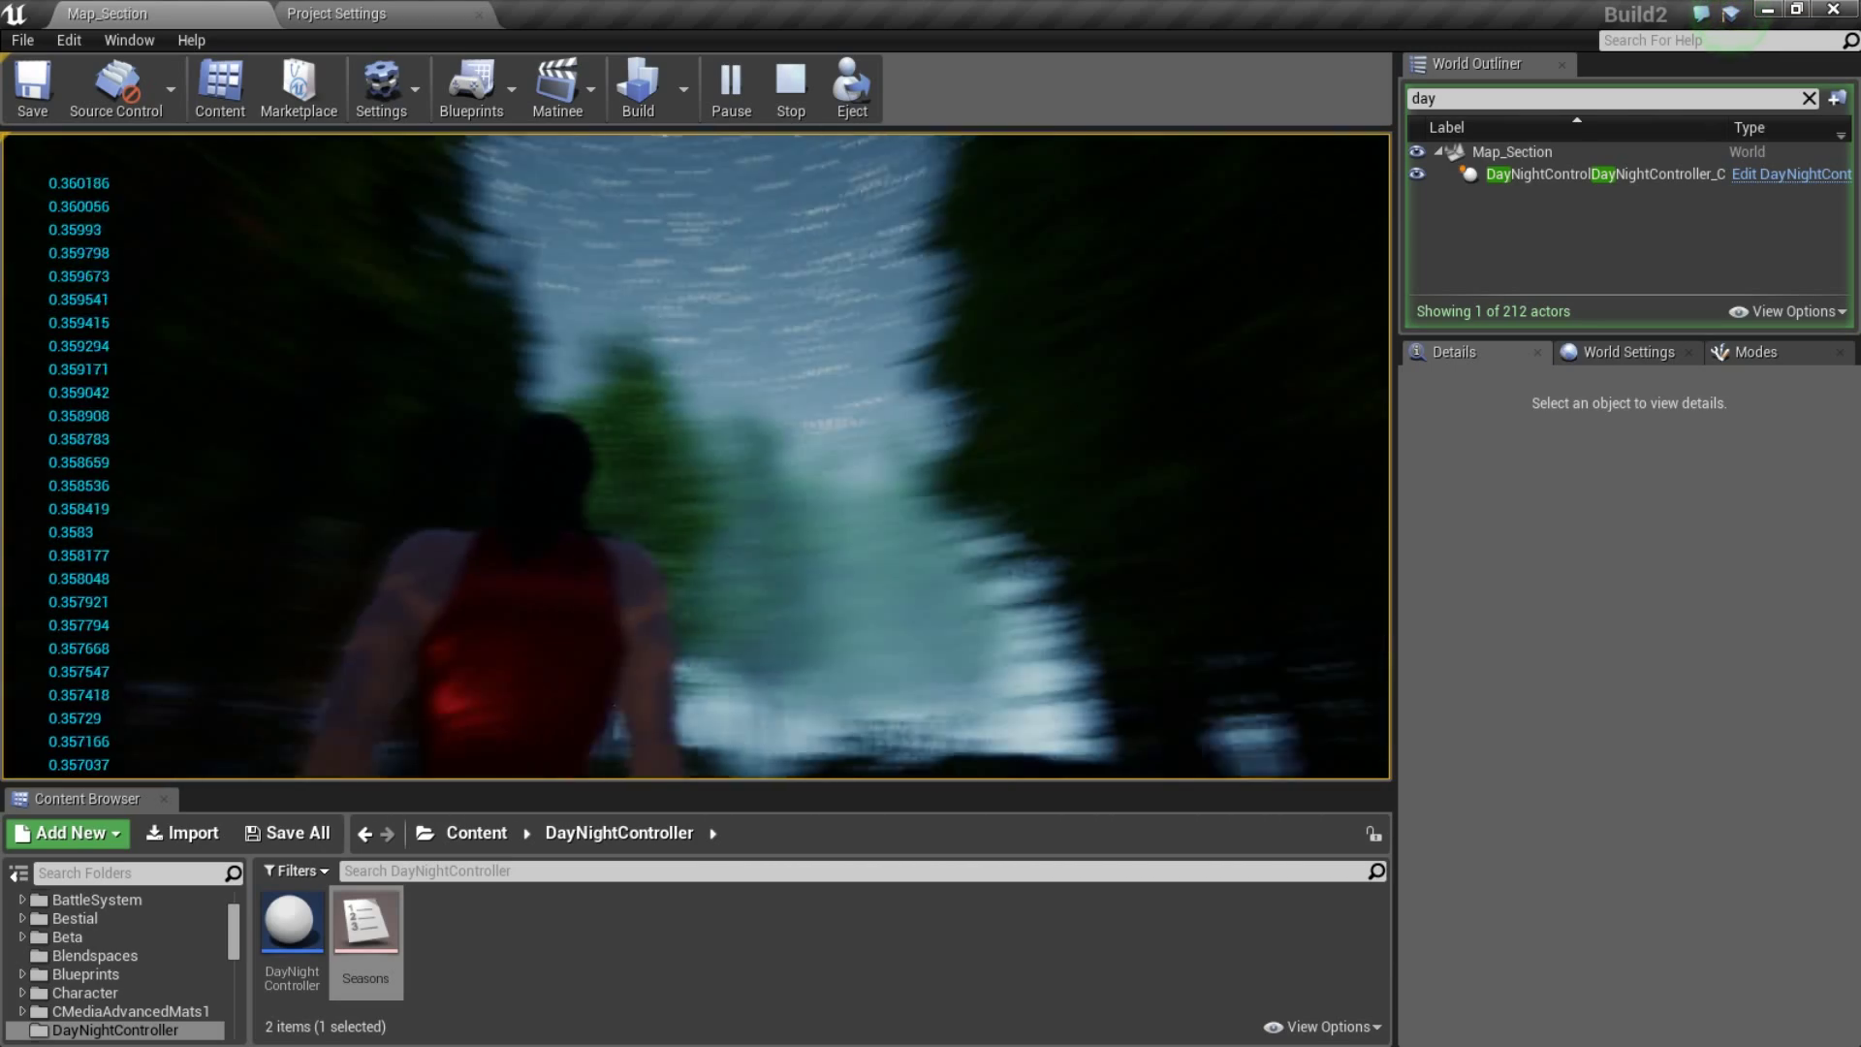
key(w)
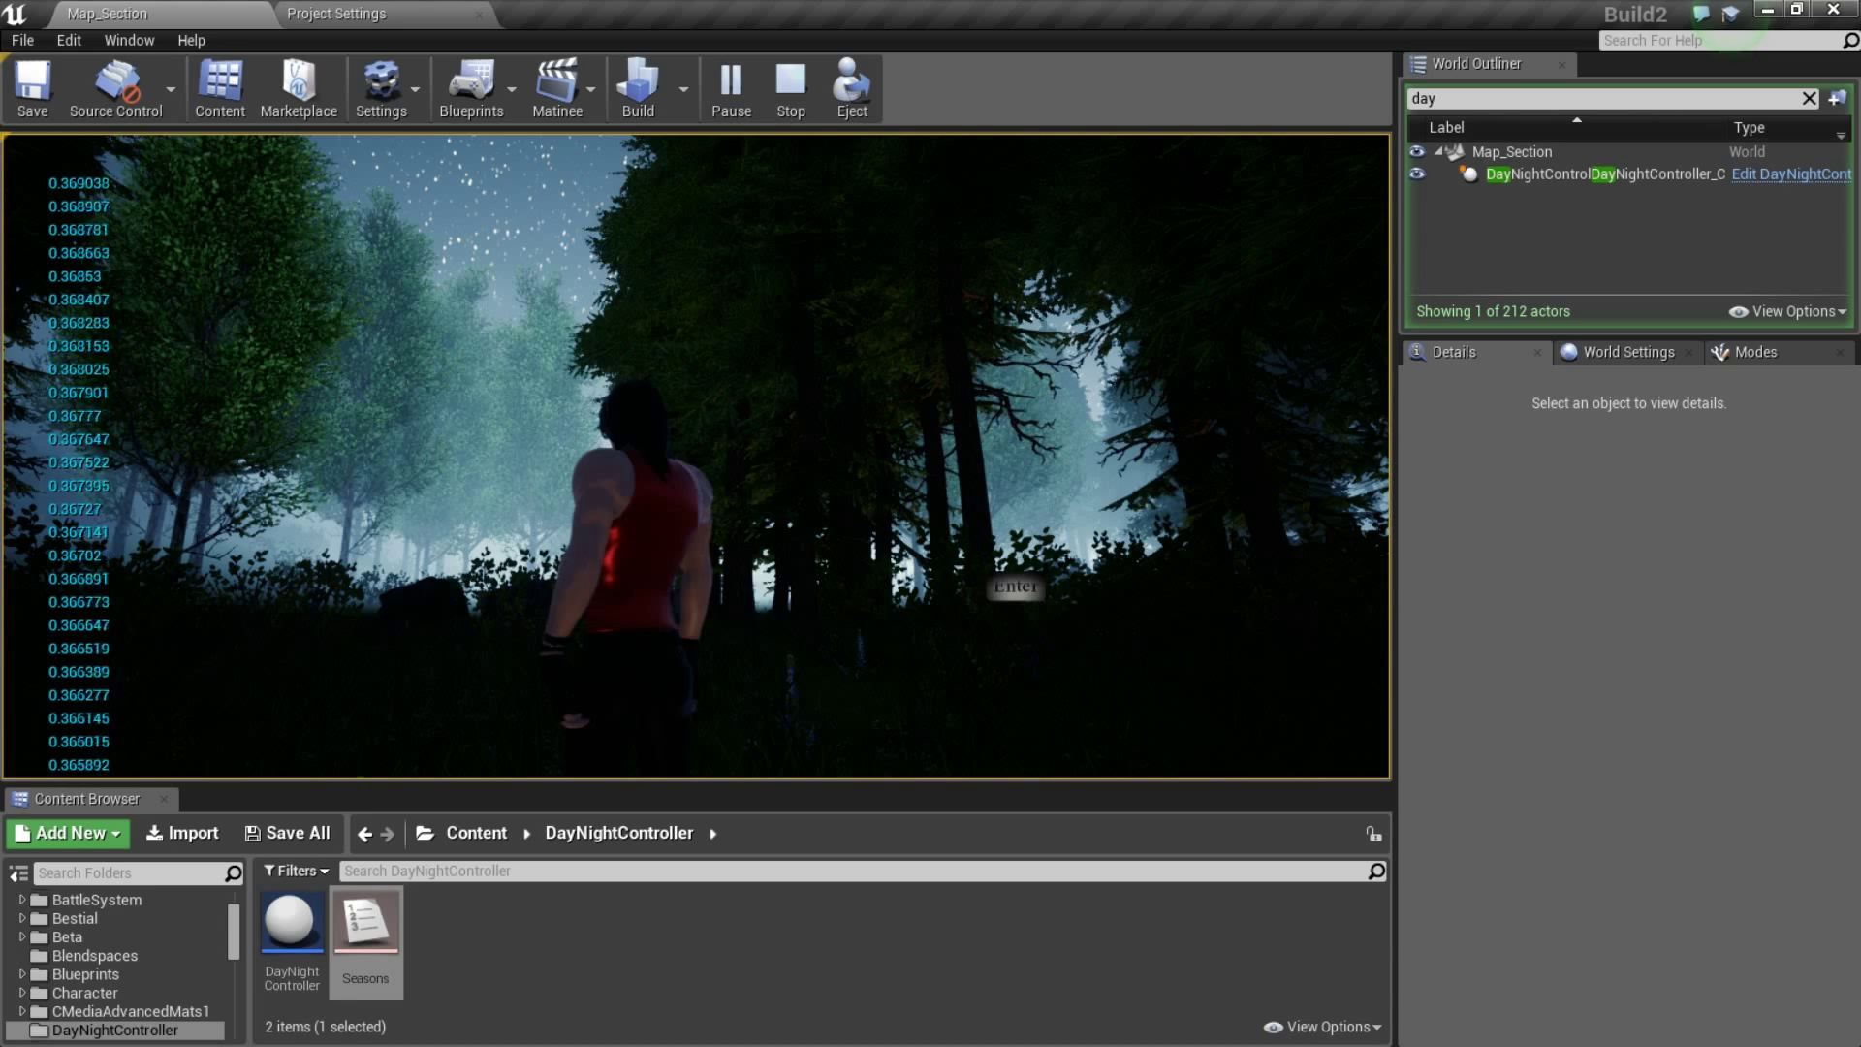
key(Escape)
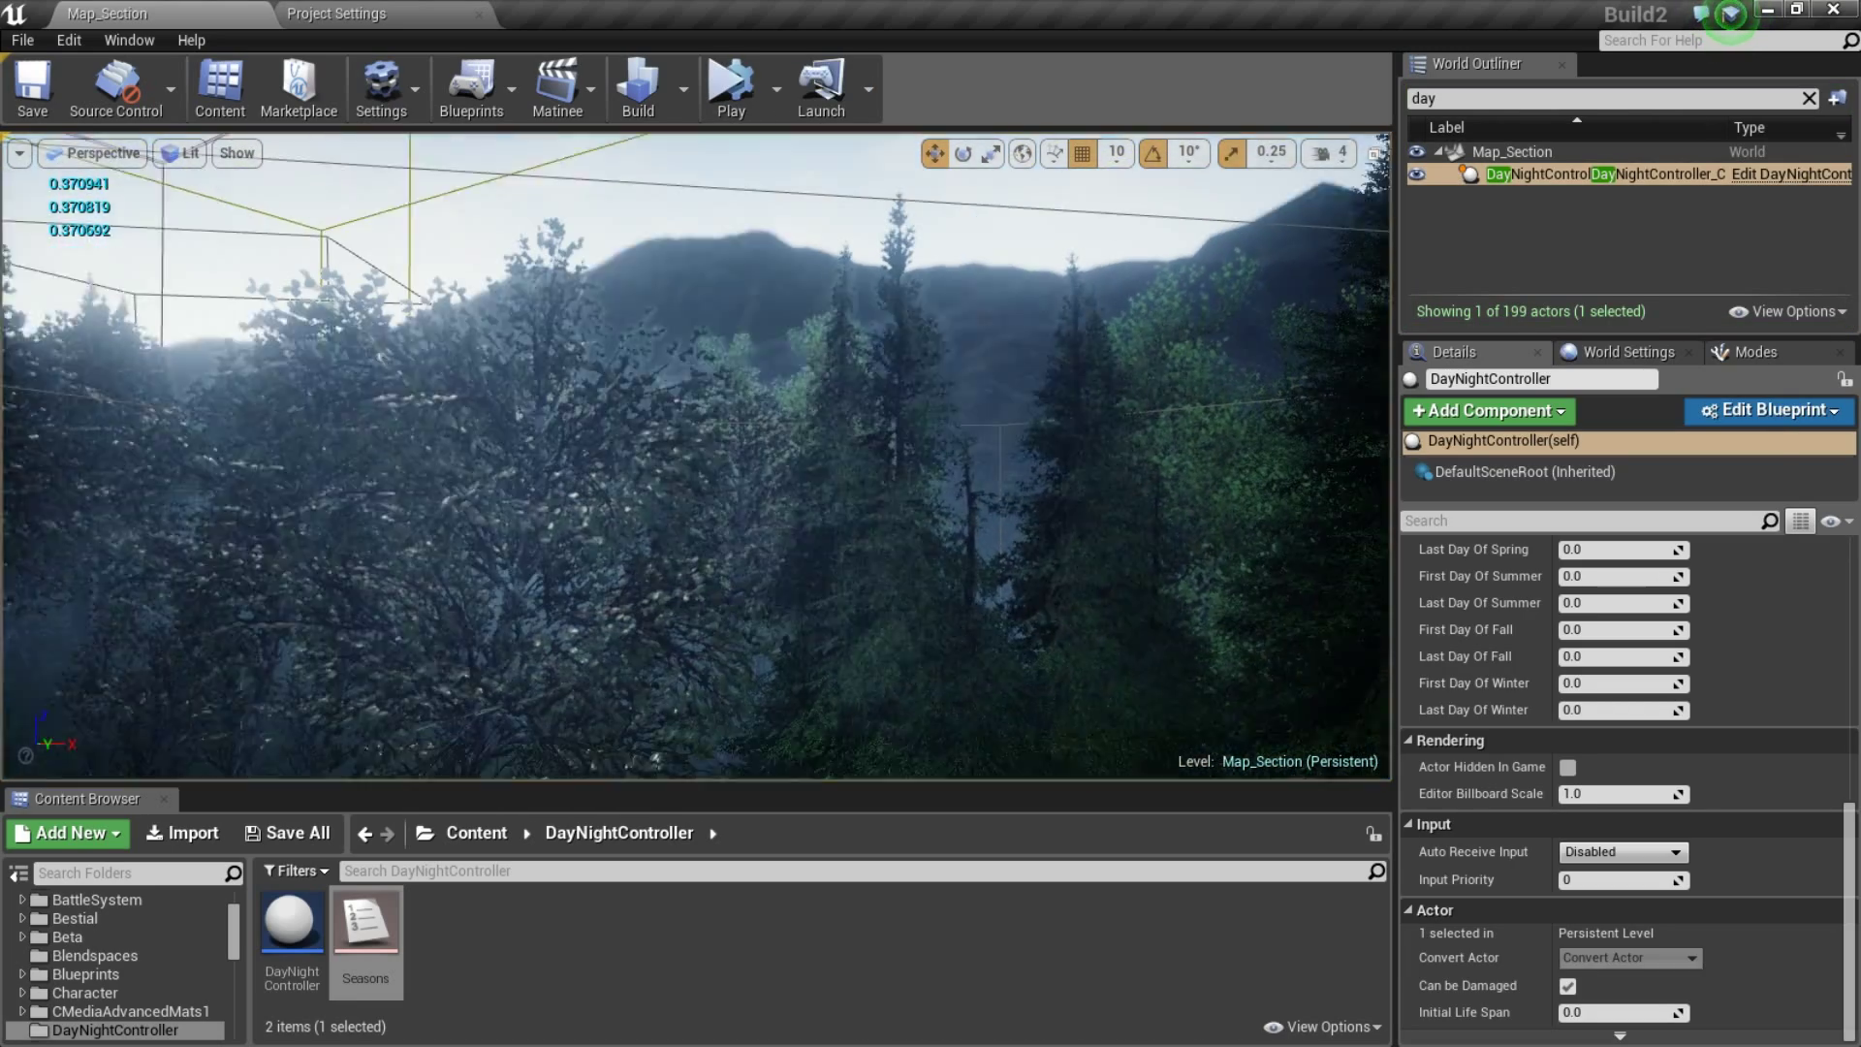
right_drag(696, 456, 514, 455)
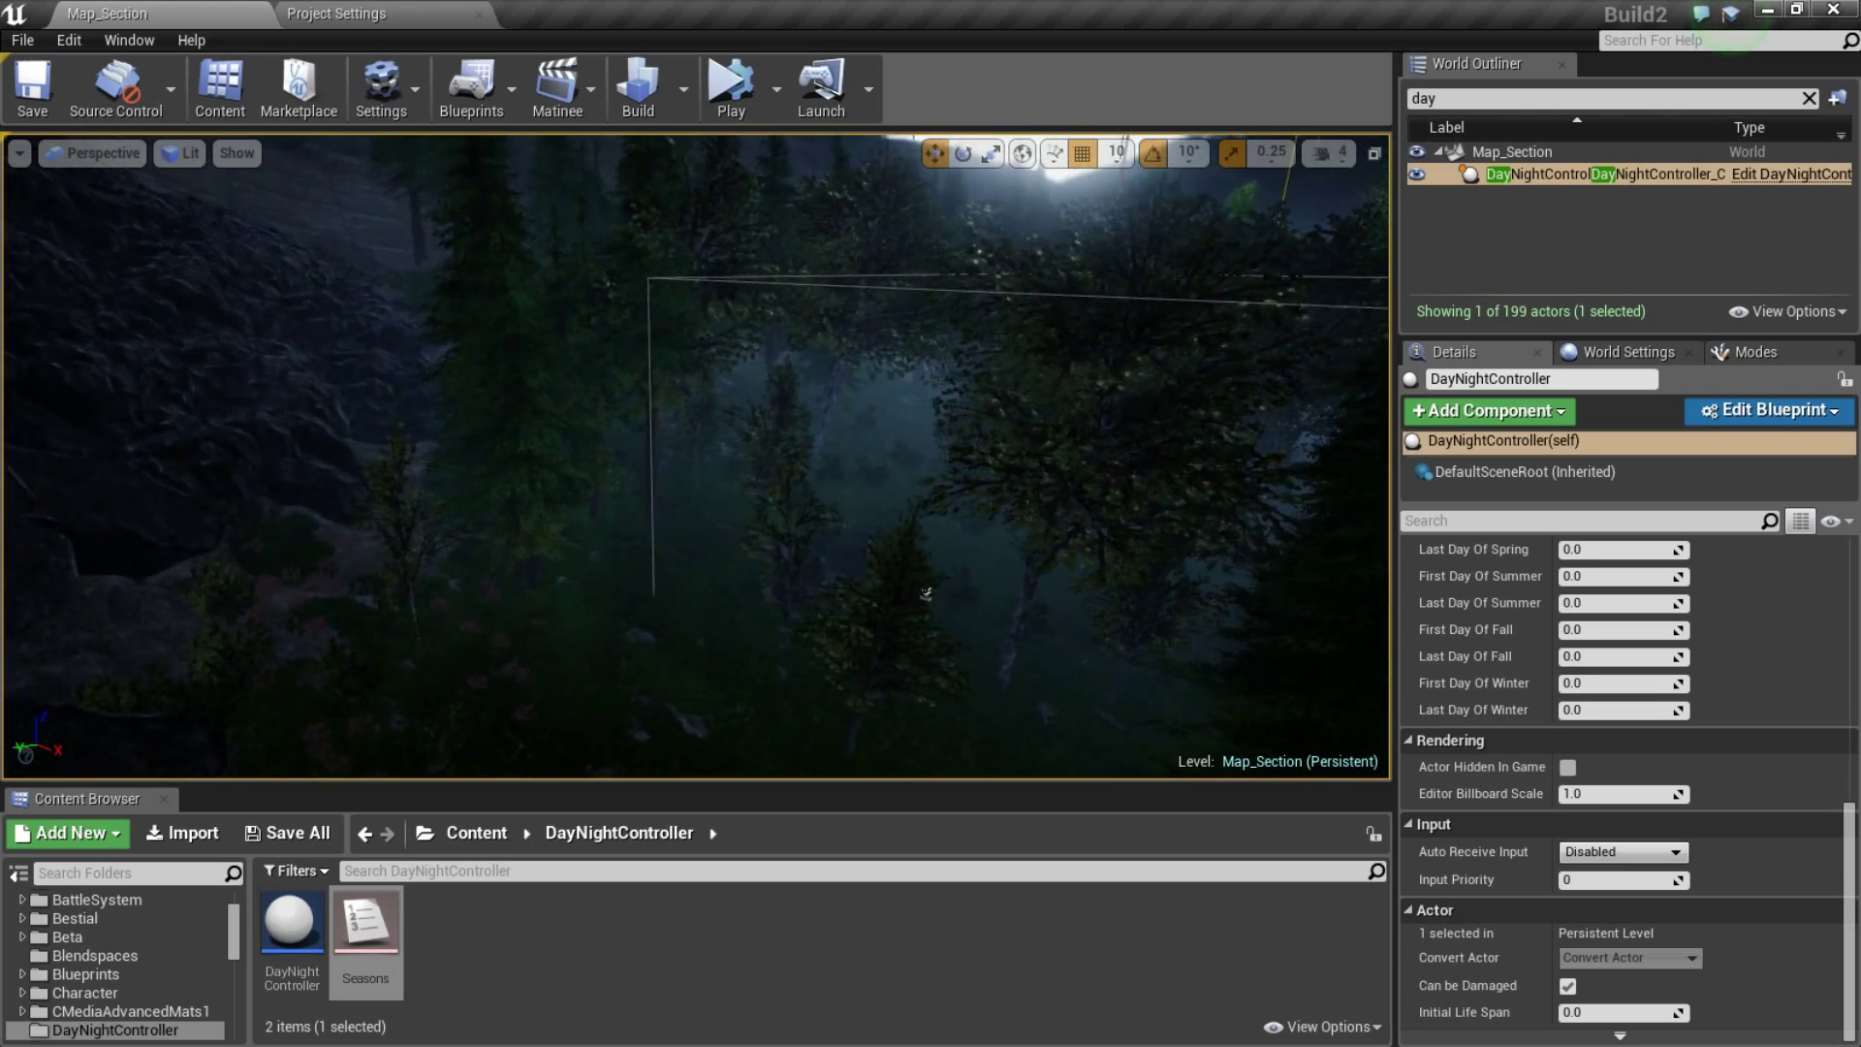